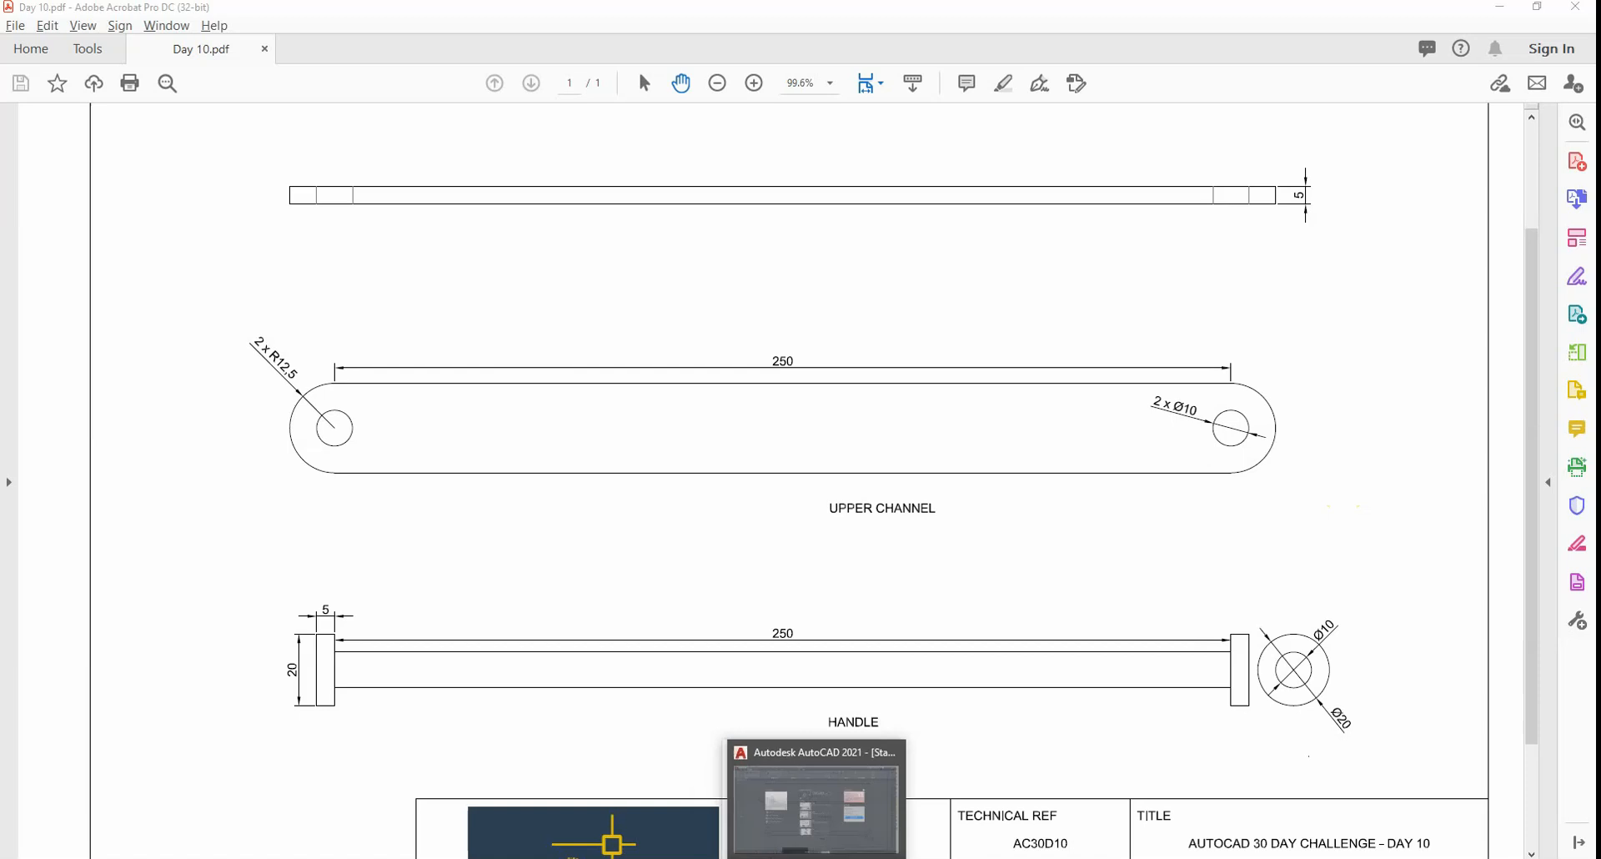
# Step: Switch to AutoCAD and draw a horizontal and a vertical construction line through the origin 0,0
pyautogui.click(813, 857)
pyautogui.click(393, 315)
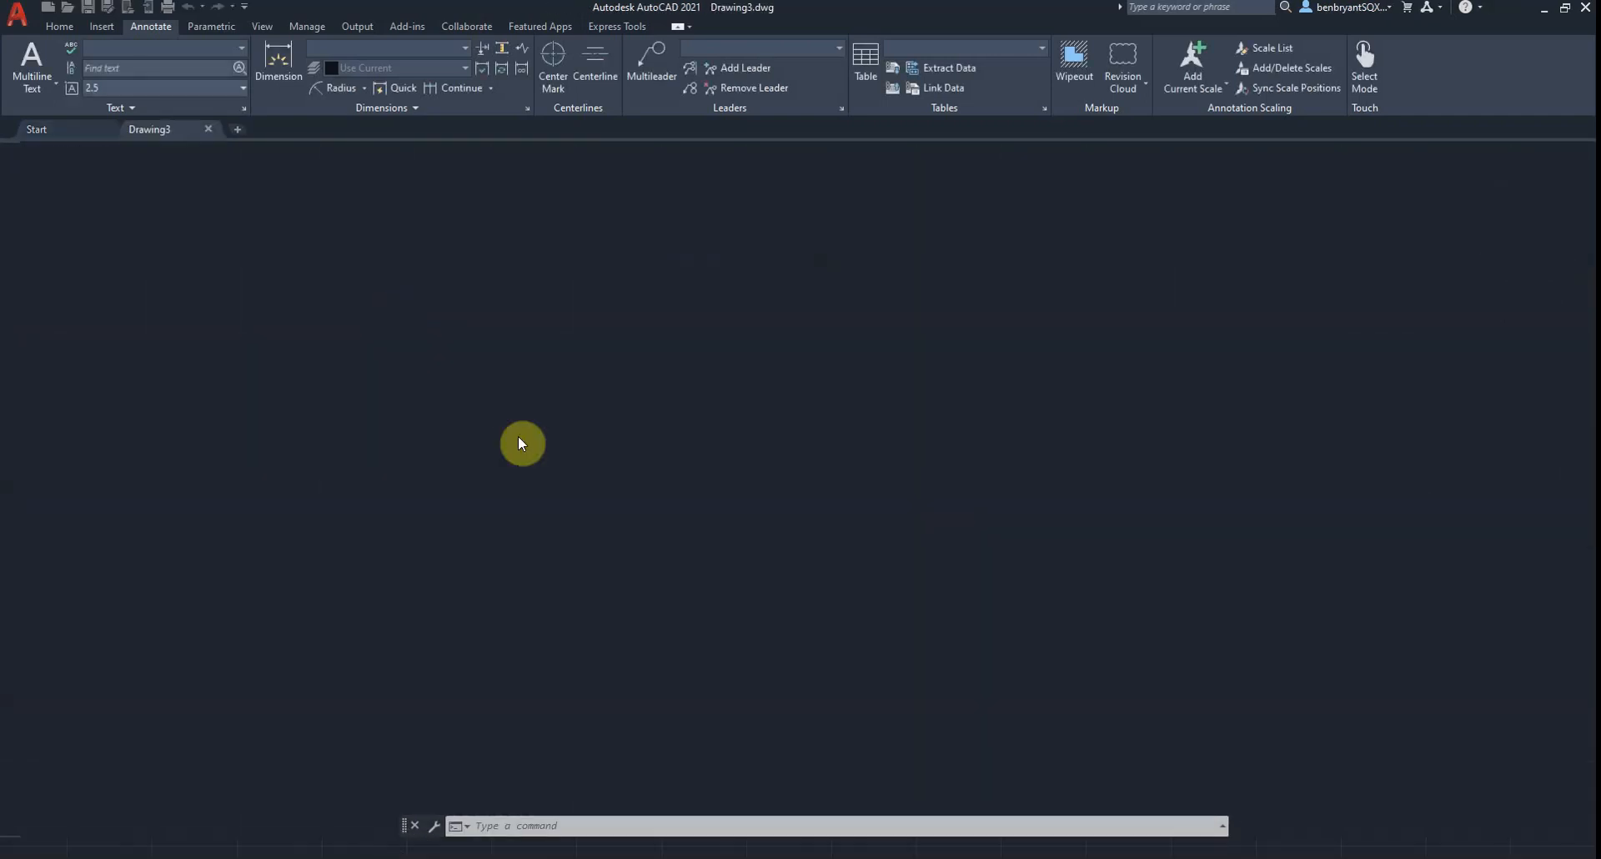
pyautogui.write('xl')
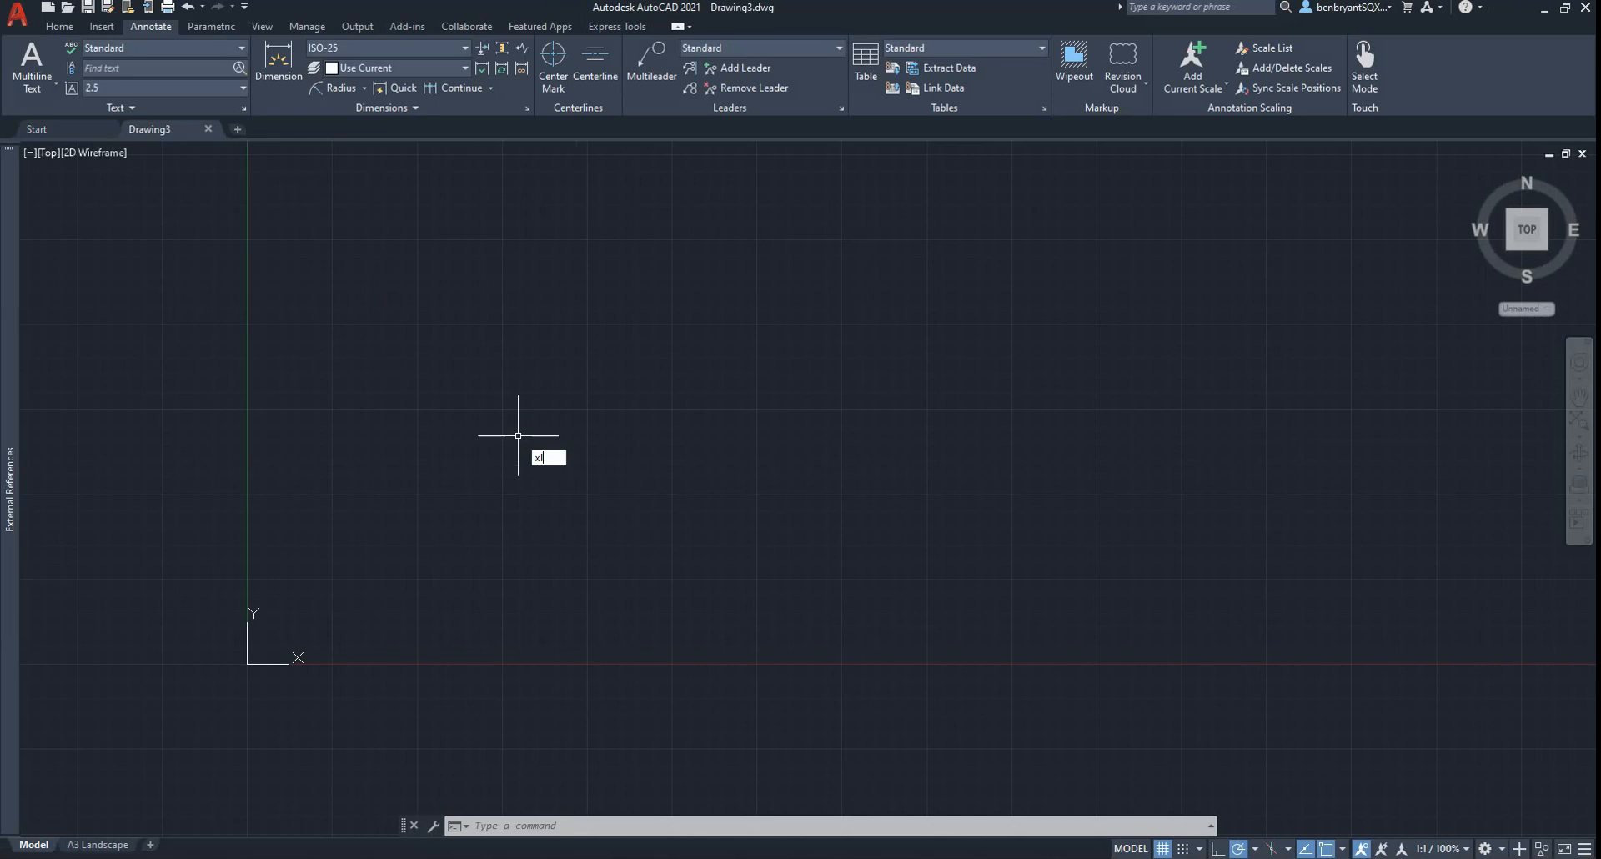
pyautogui.press('Return')
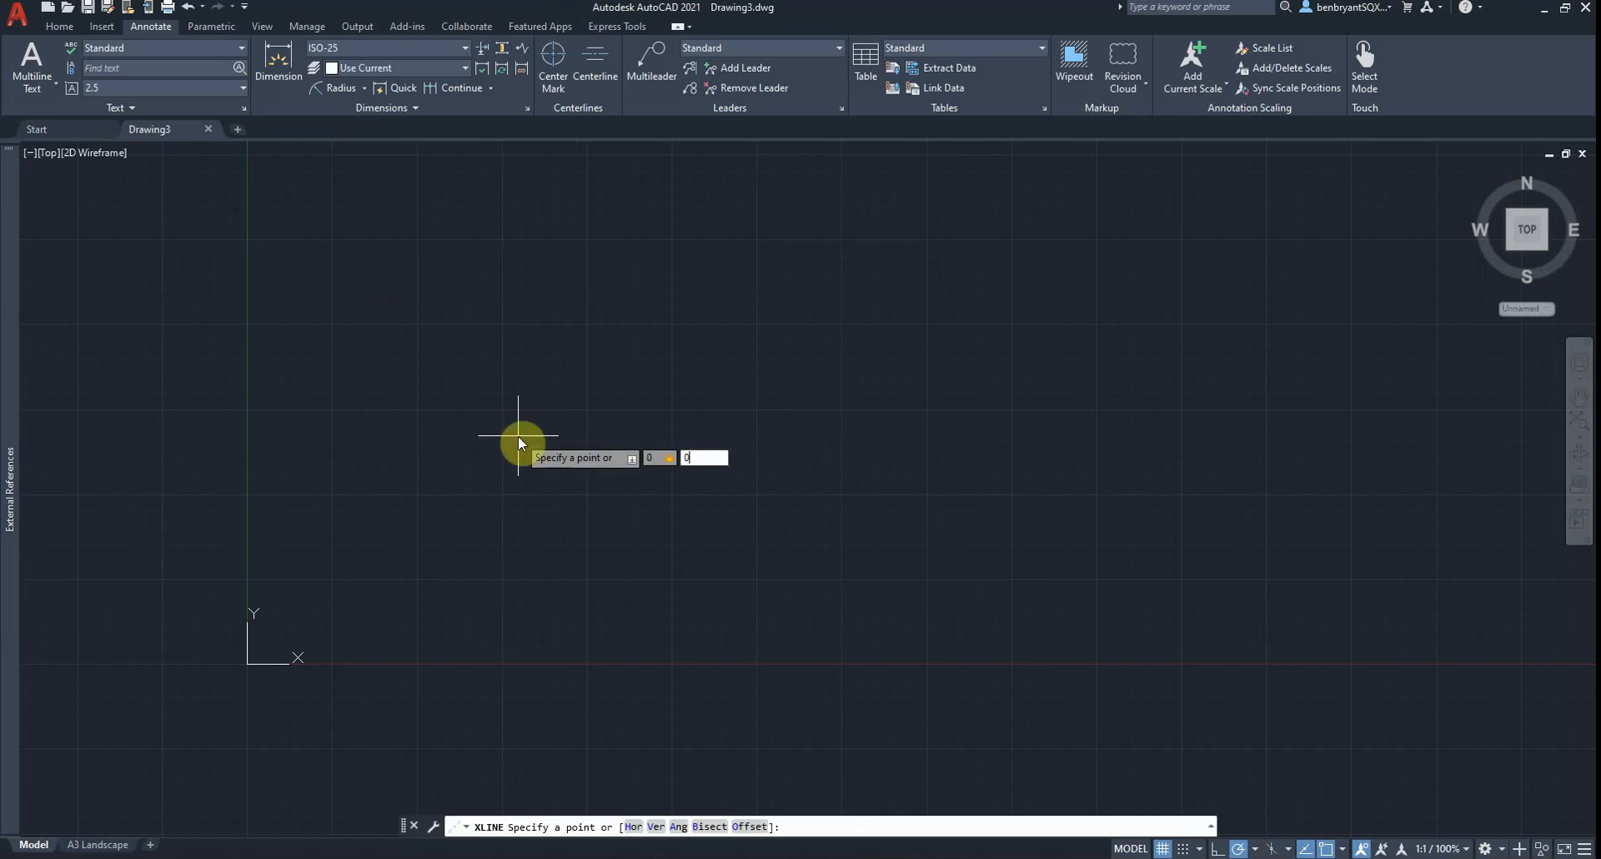
pyautogui.write('0,0')
pyautogui.press('Return')
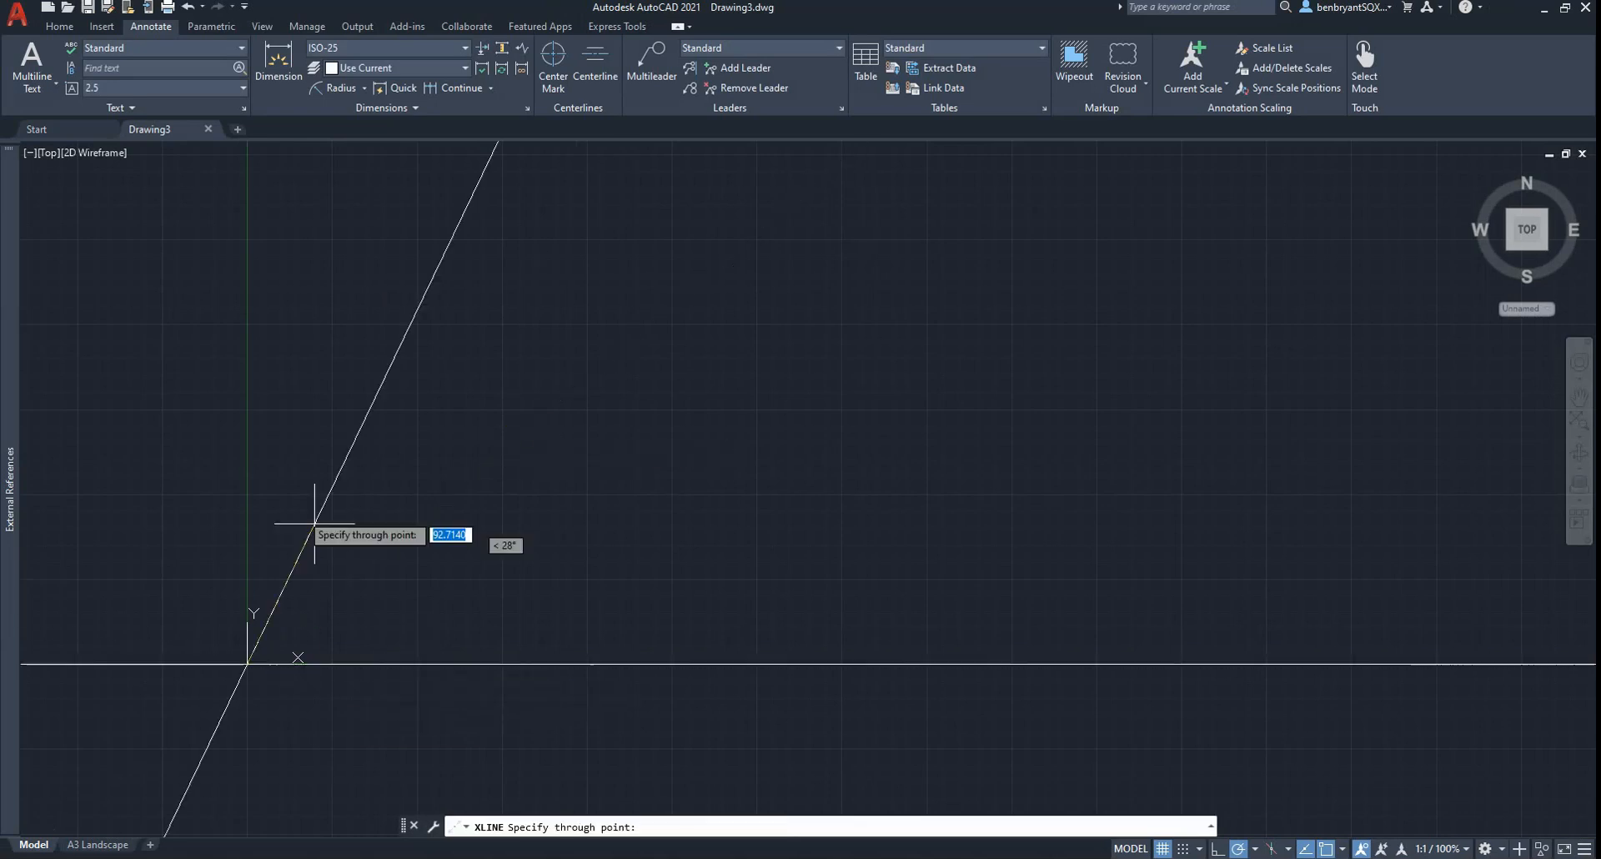
pyautogui.click(249, 458)
pyautogui.press('Return')
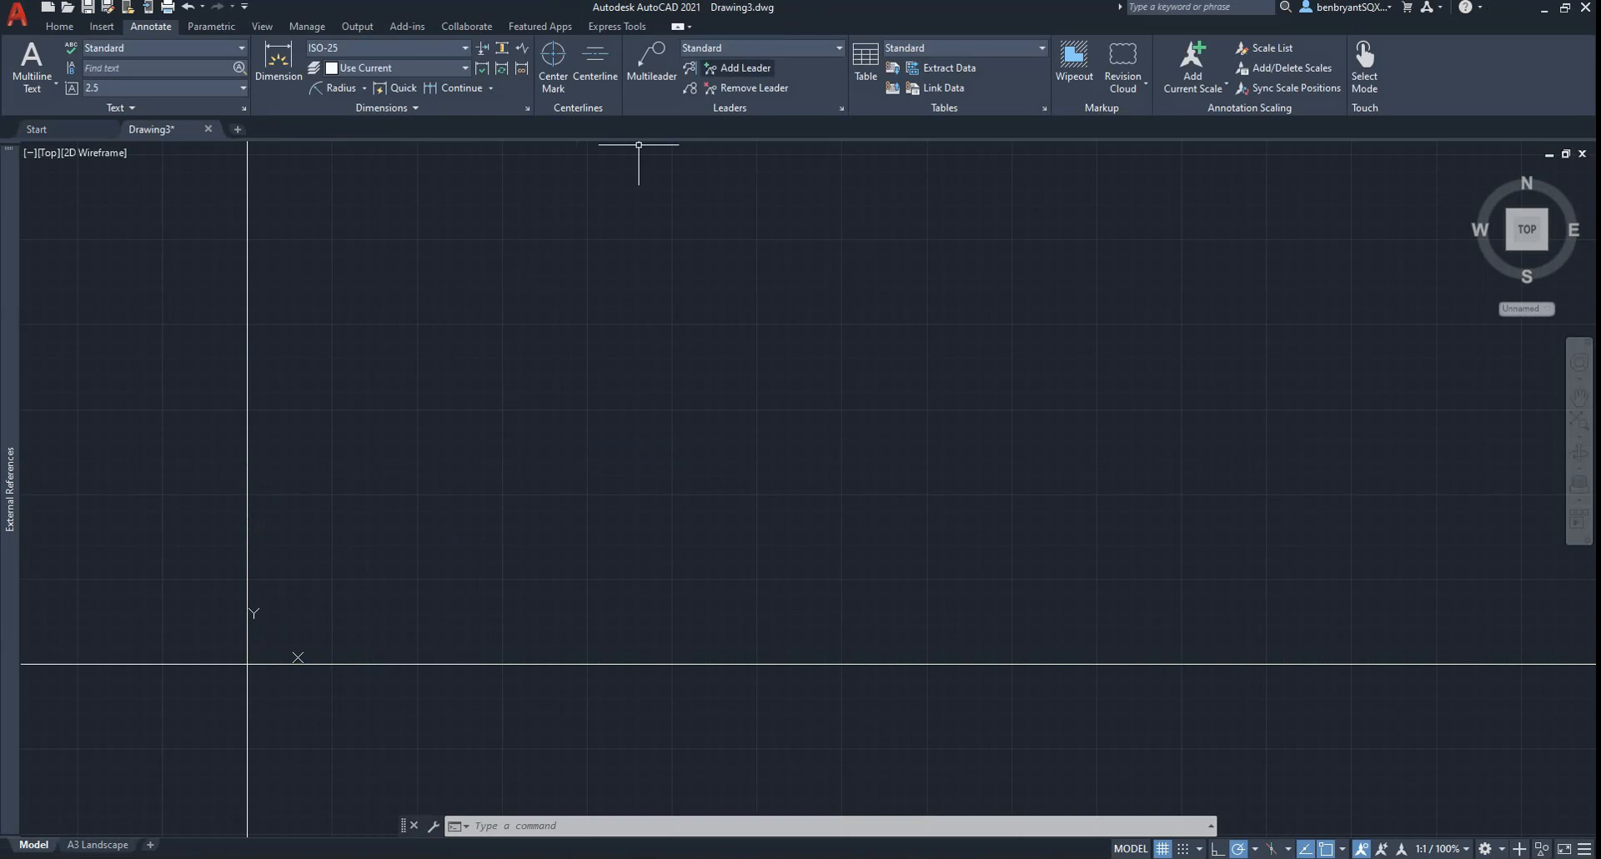
# Step: Move the horizontal and vertical lines through the origin onto the red construction layer
pyautogui.click(261, 248)
pyautogui.click(242, 255)
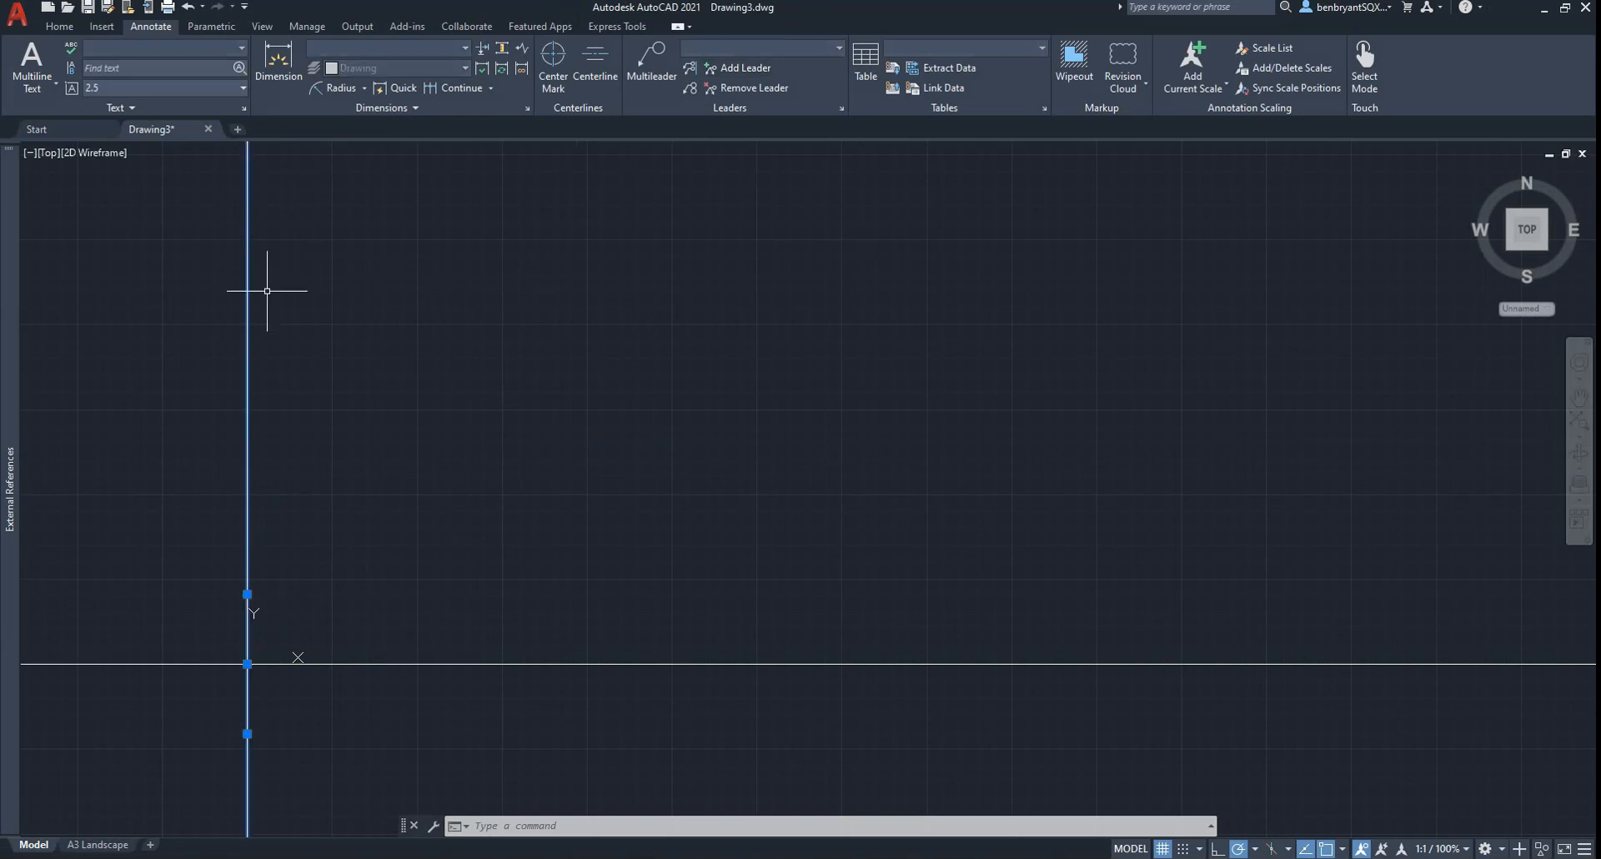
pyautogui.click(510, 662)
pyautogui.click(59, 26)
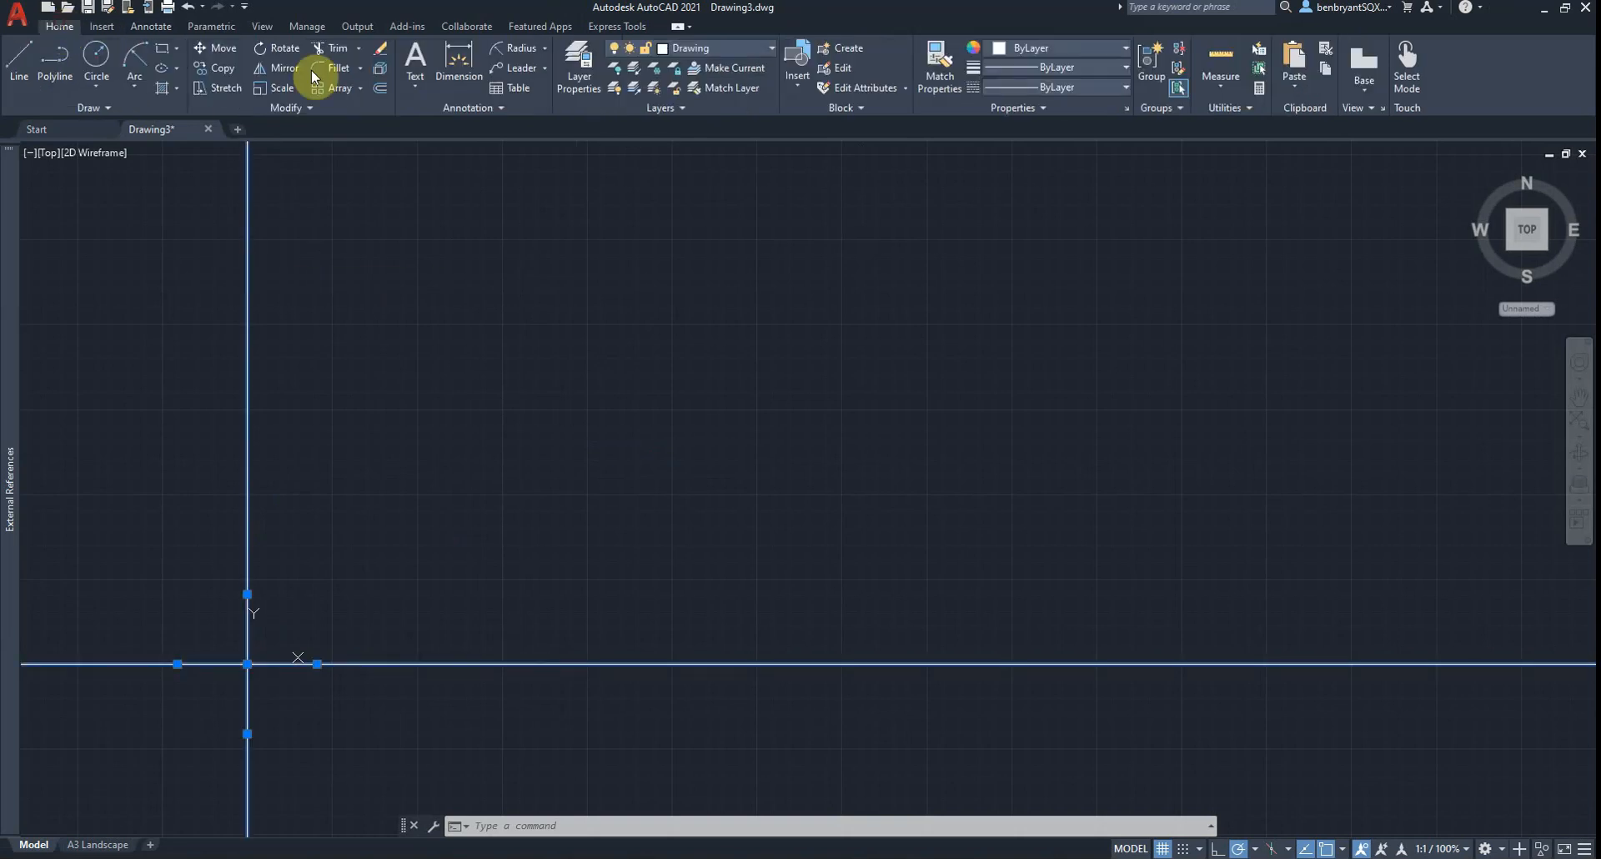
pyautogui.click(692, 49)
pyautogui.click(703, 88)
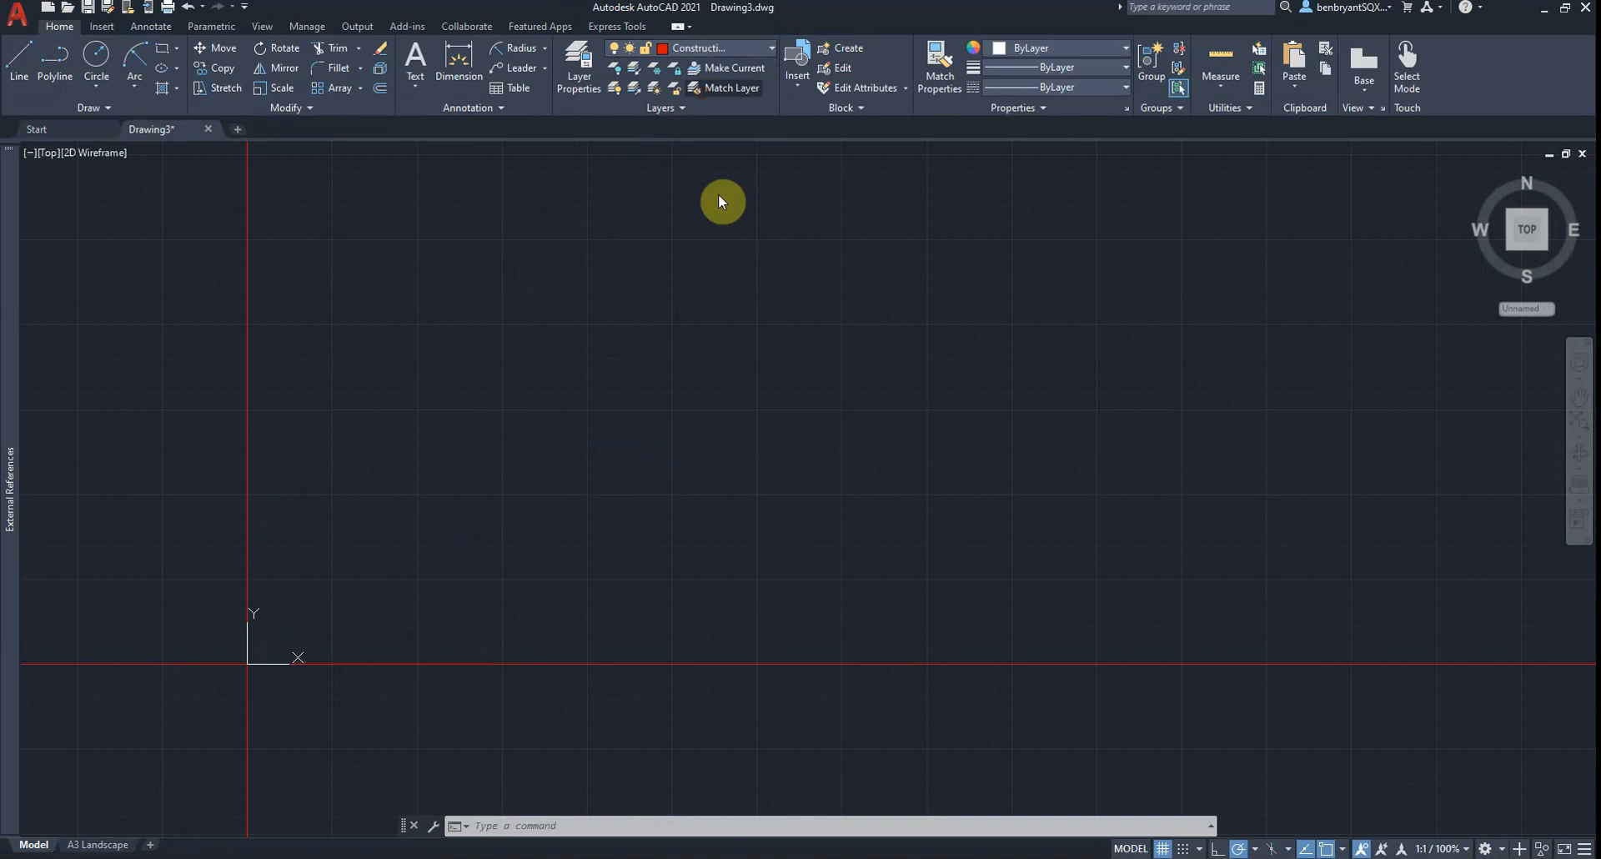
# Step: Offset the vertical construction line through the origin 250 in the positive X direction
pyautogui.moveTo(414, 541); pyautogui.dragTo(576, 451, button='middle')
pyautogui.scroll(-2, 583, 428)
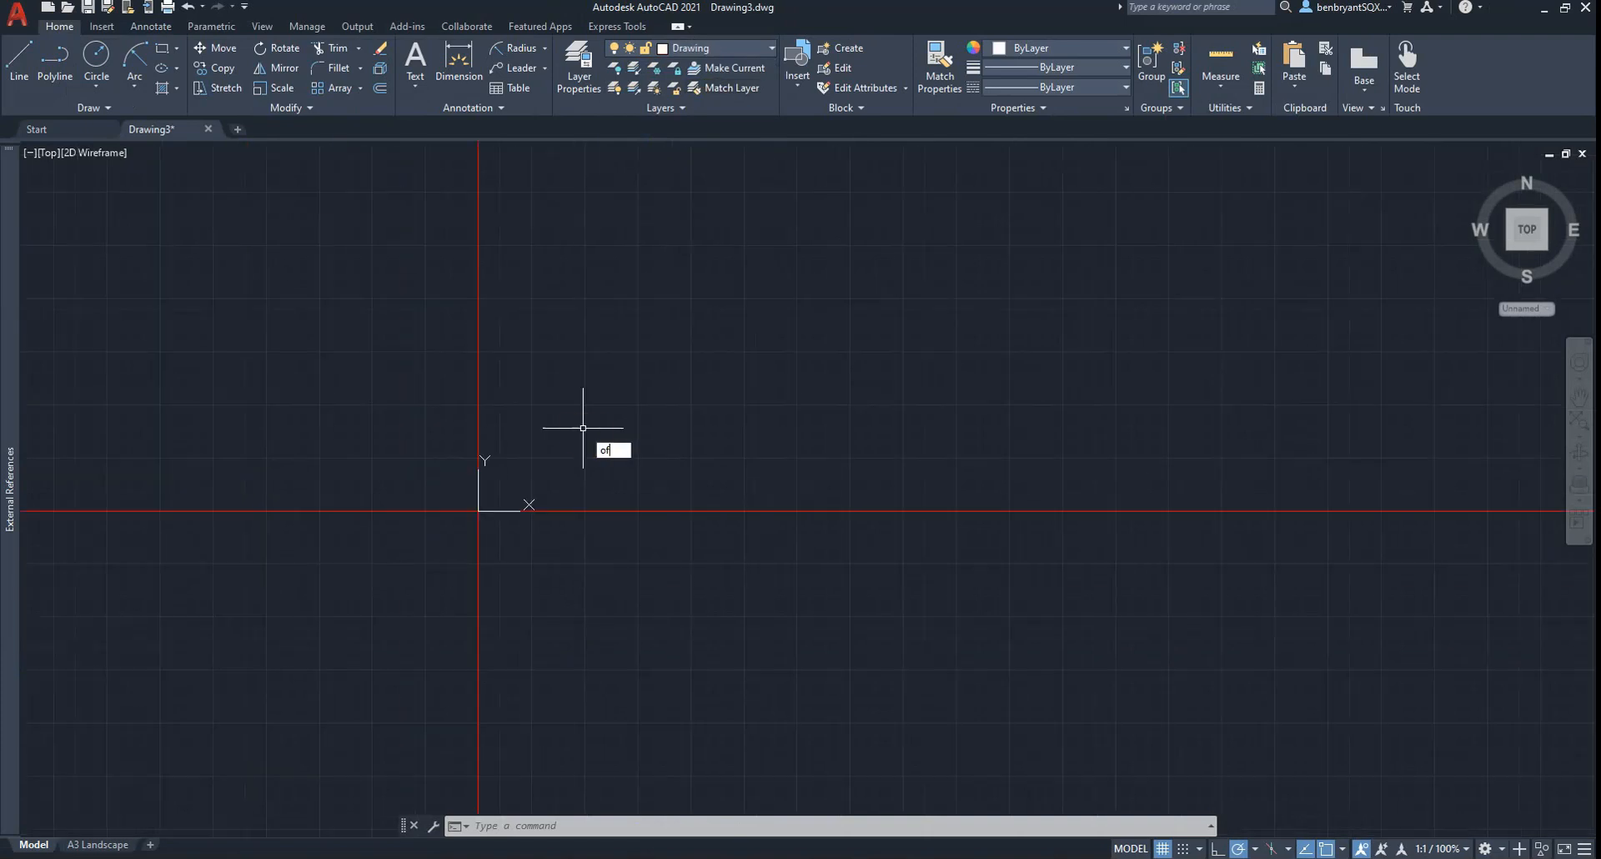
pyautogui.write('t')
pyautogui.press('Return')
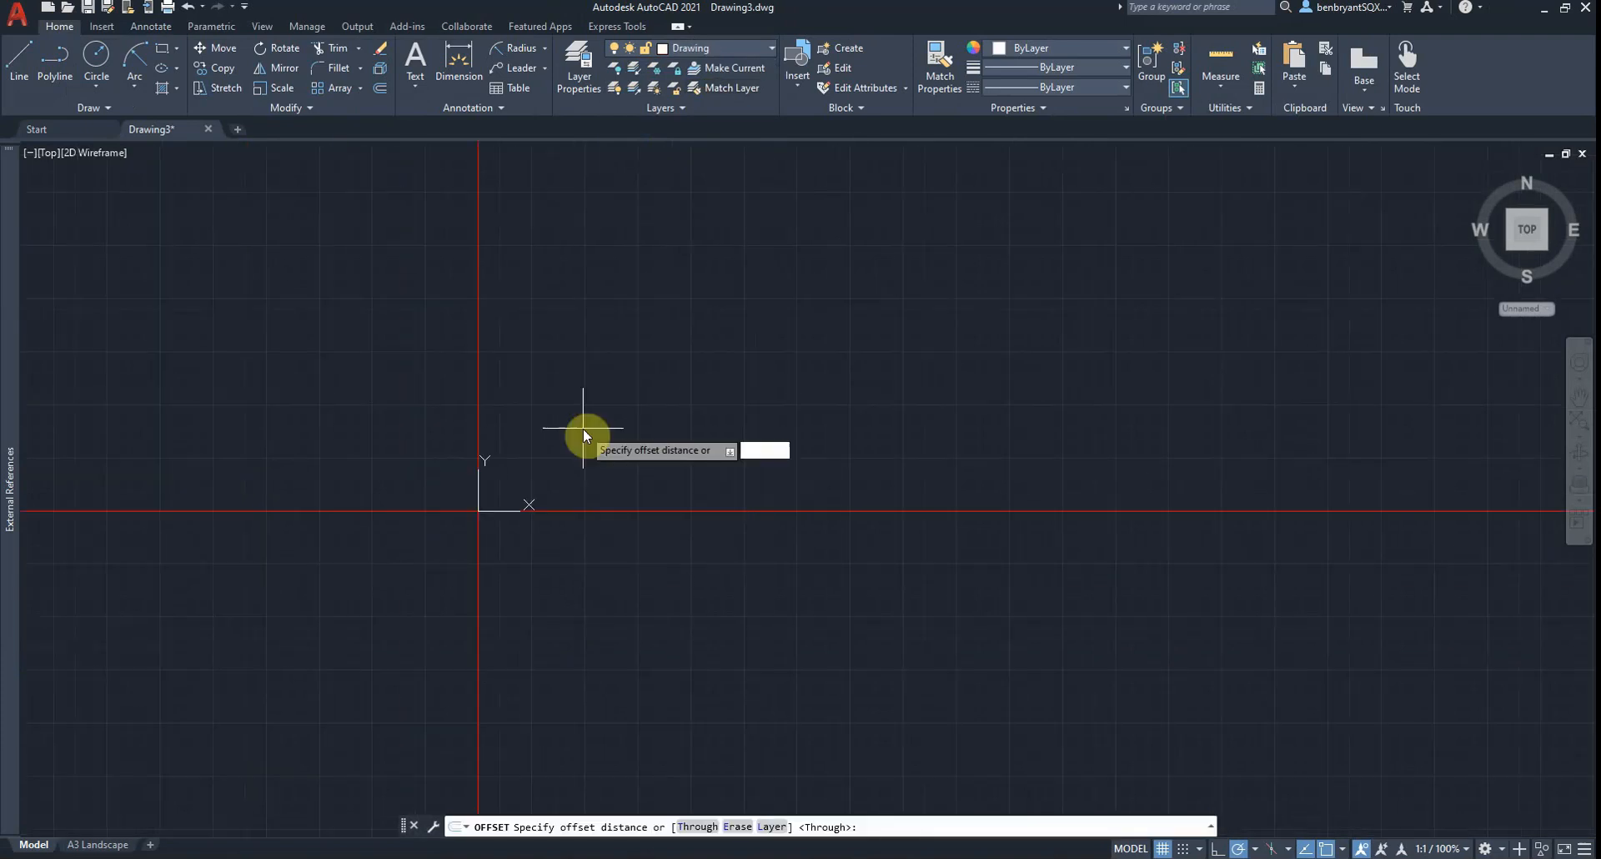
pyautogui.write('250')
pyautogui.press('Return')
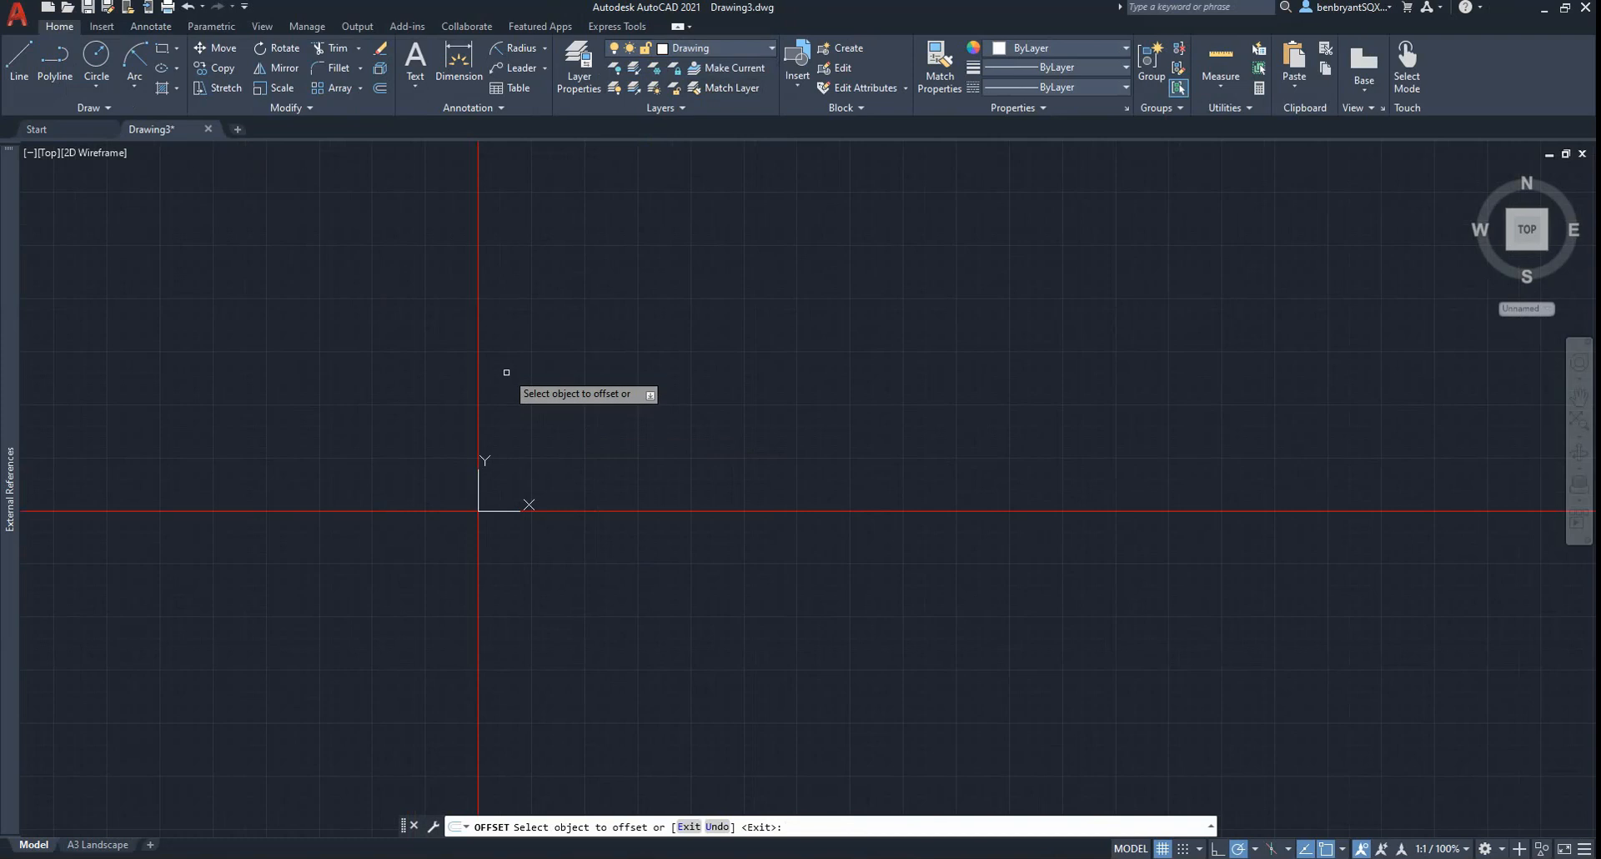
pyautogui.click(478, 354)
pyautogui.click(785, 383)
pyautogui.press('Escape')
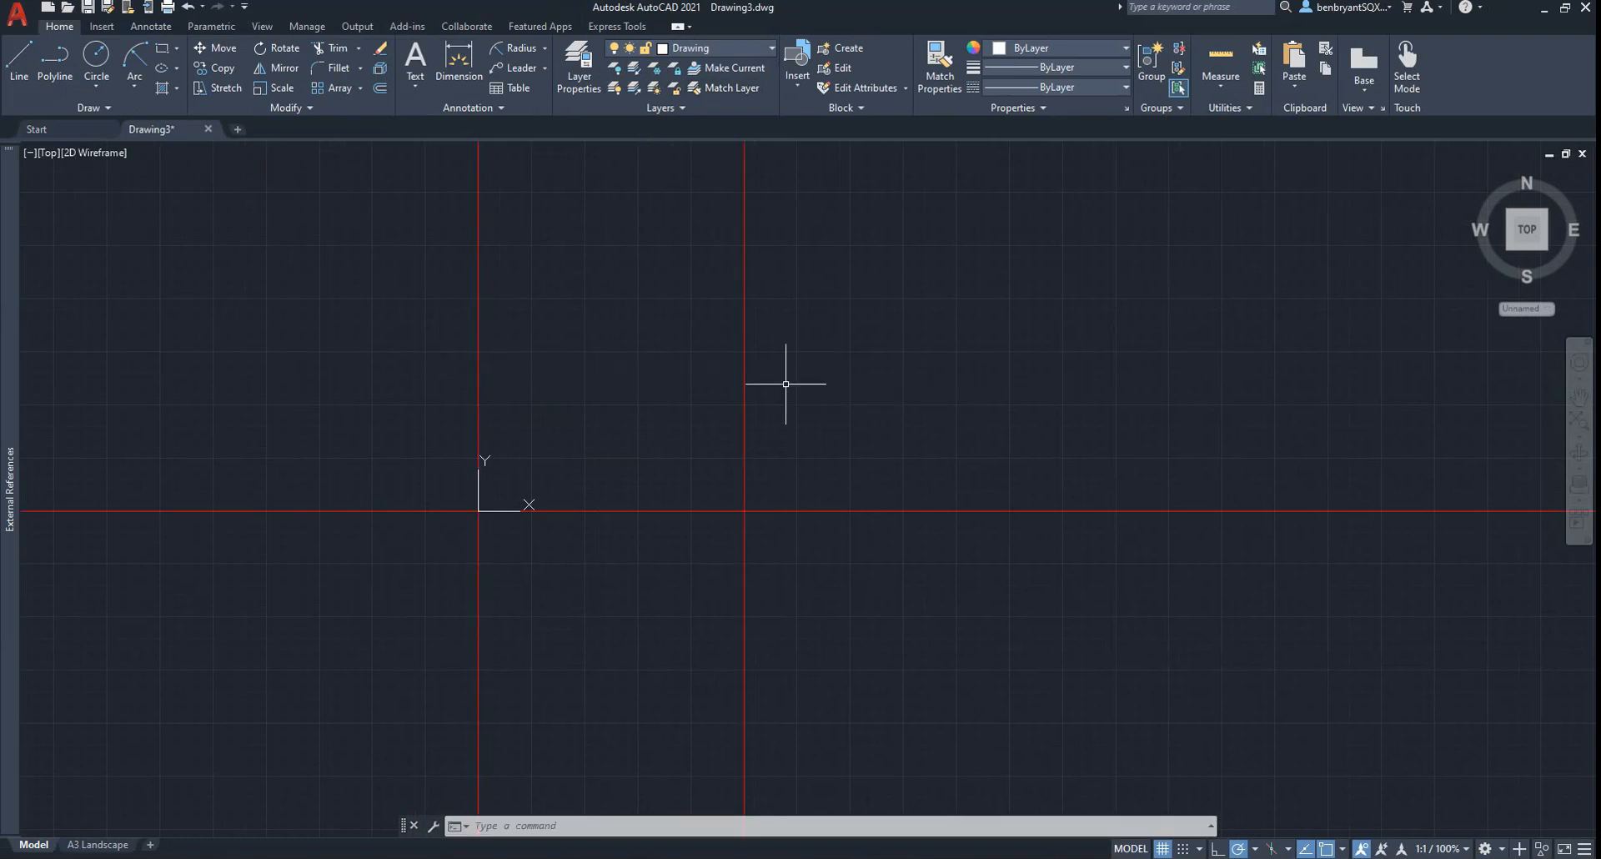
pyautogui.hotkey('alt', 'Tab')
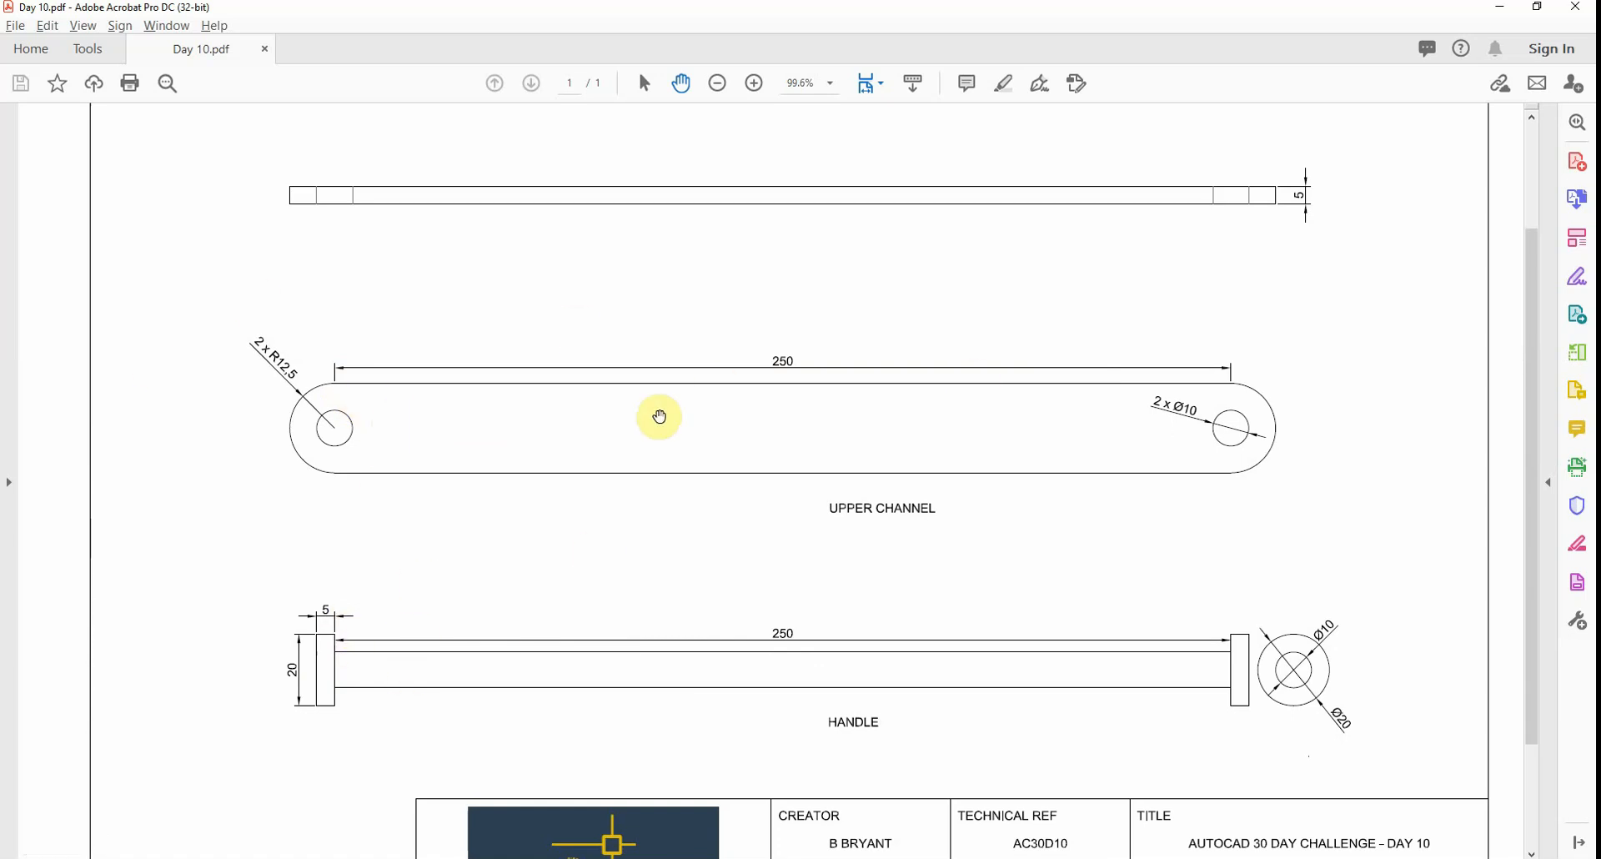
pyautogui.hotkey('alt', 'Tab')
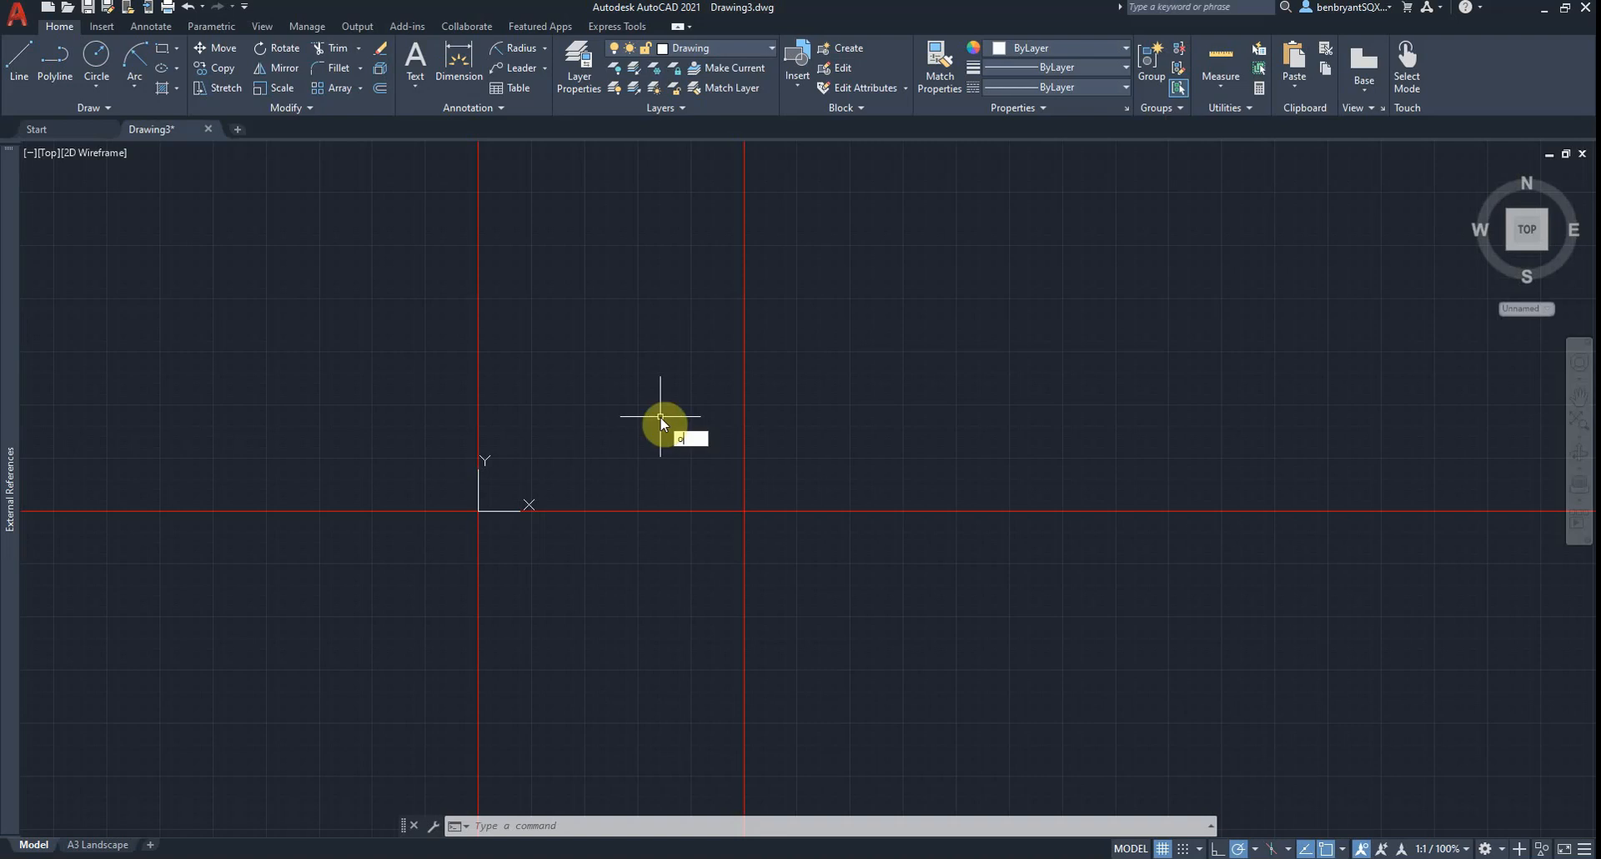
pyautogui.write('offs')
pyautogui.press('Return')
pyautogui.write('125')
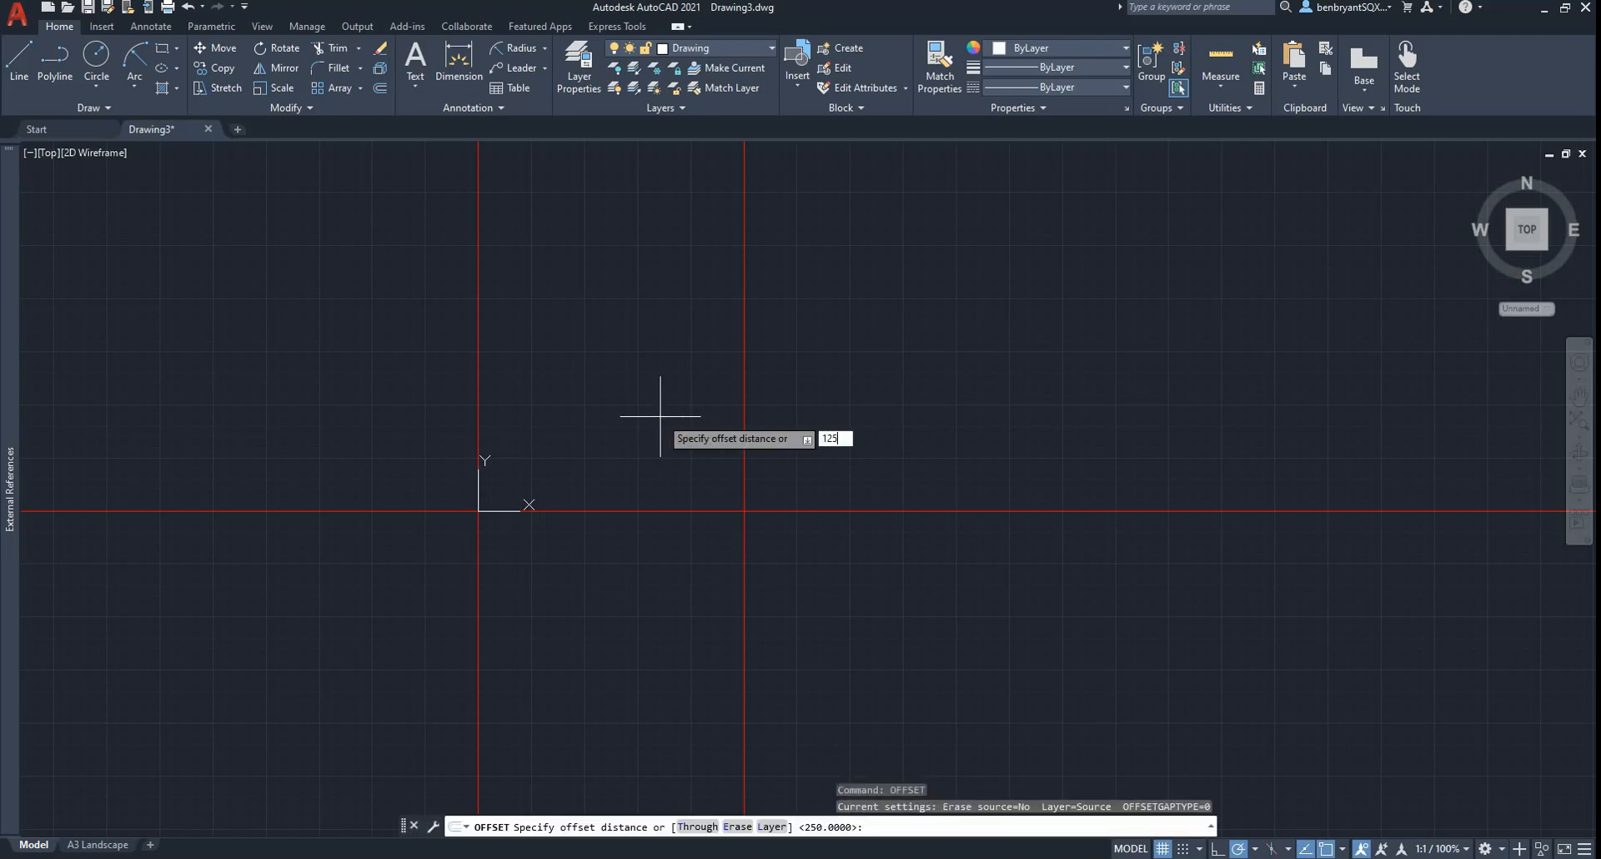
pyautogui.press('Return')
pyautogui.press('Escape')
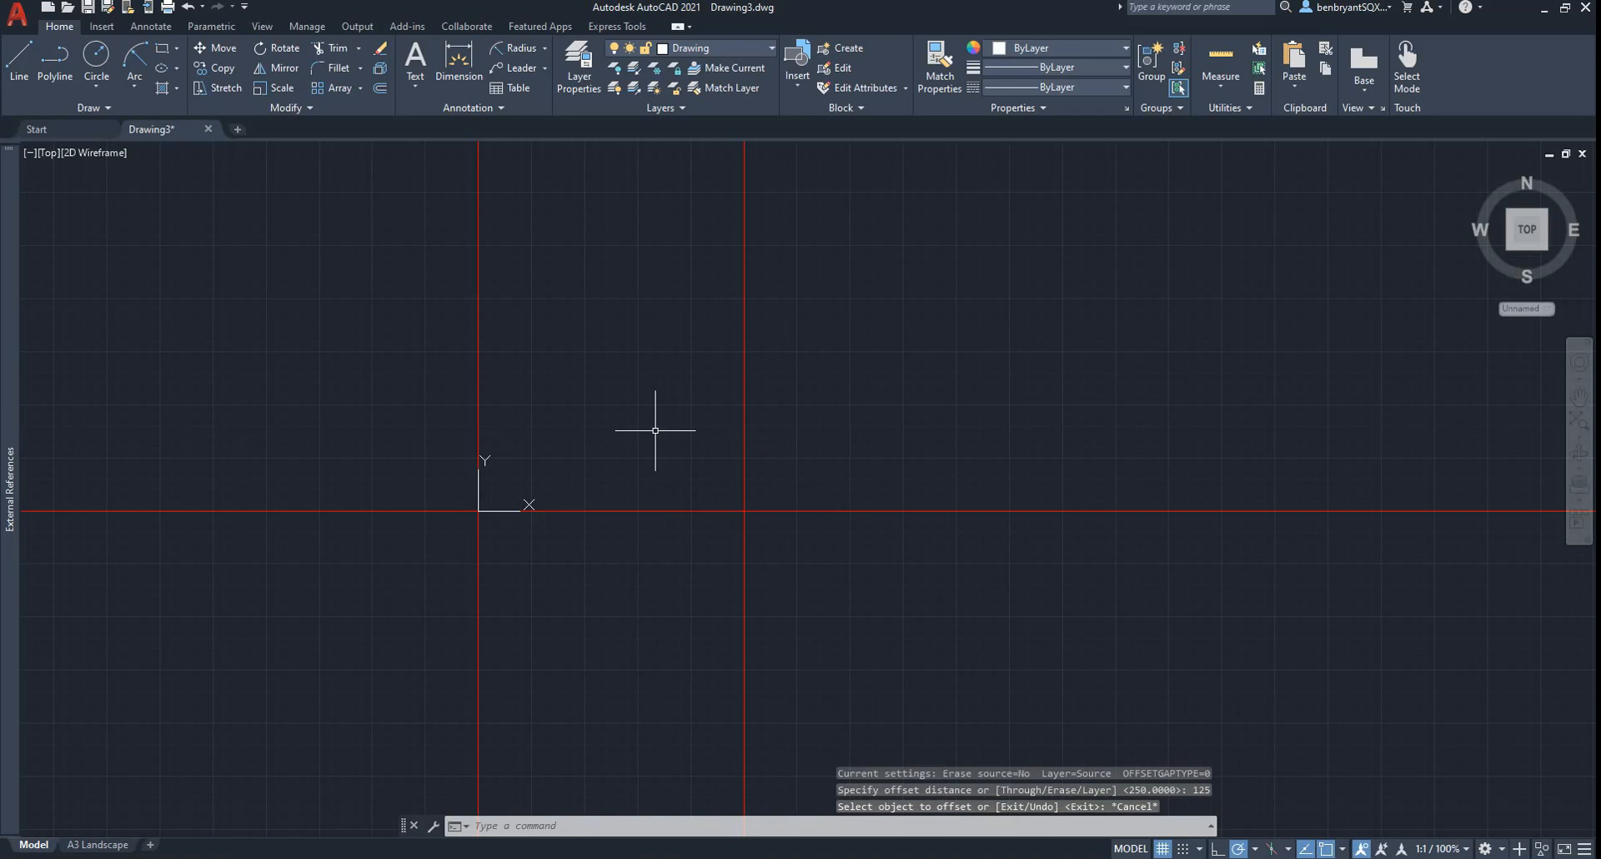
# Step: Offset each of the two vertical construction lines 12.5 outward, away from the other
pyautogui.write('o')
pyautogui.press('Return')
pyautogui.write('12.5')
pyautogui.press('Return')
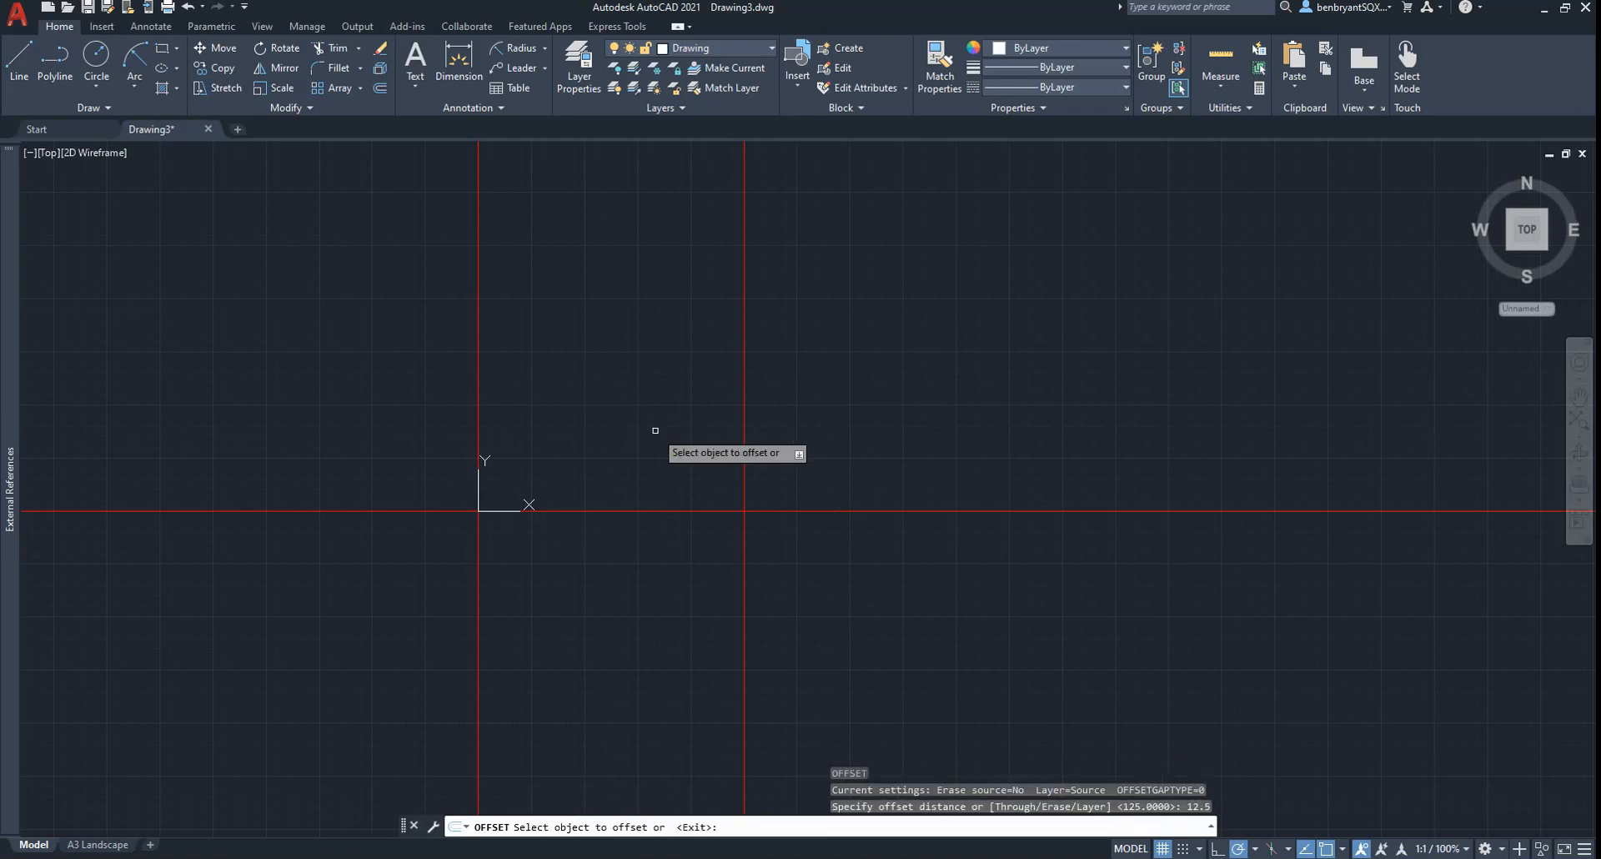
pyautogui.click(744, 392)
pyautogui.click(801, 399)
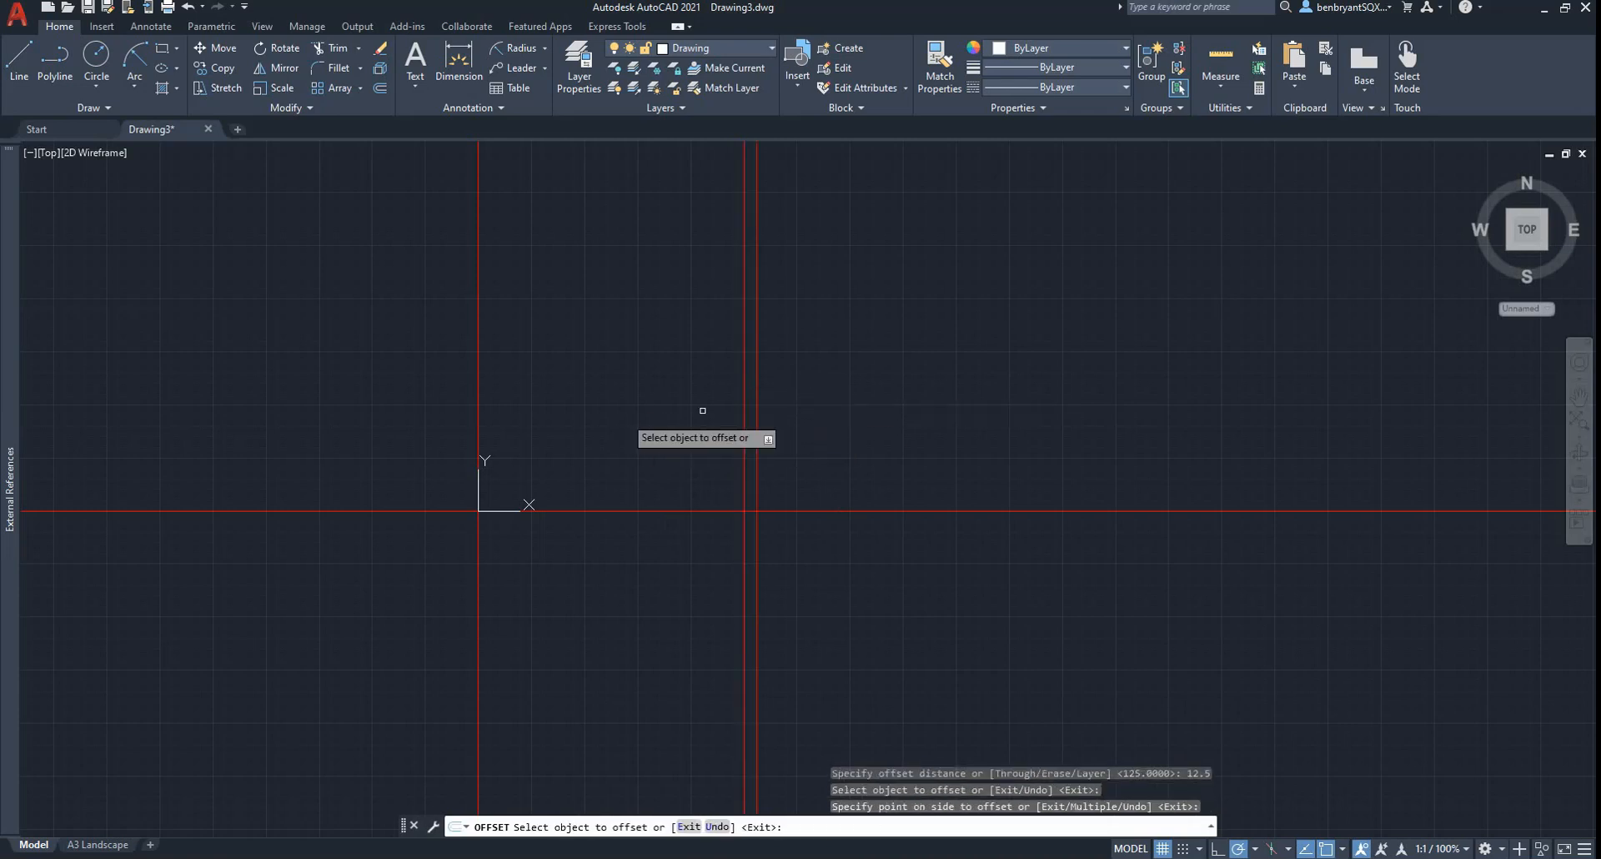
pyautogui.click(481, 419)
pyautogui.click(458, 428)
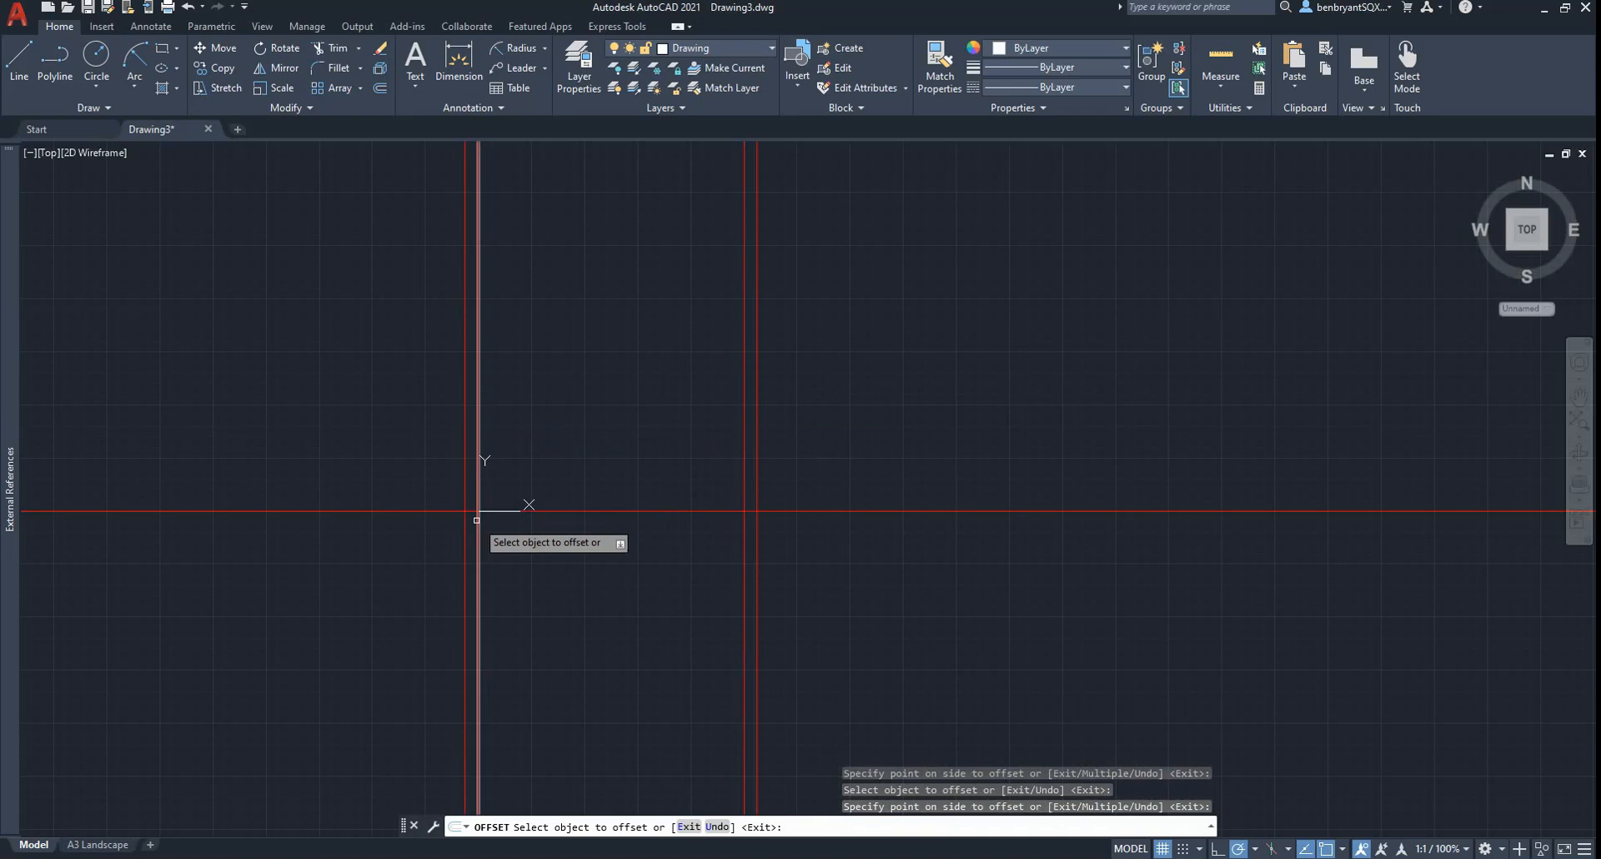
# Step: Check the upper channel in the reference PDF and offset the horizontal construction line 25 upward
pyautogui.hotkey('alt', 'Tab')
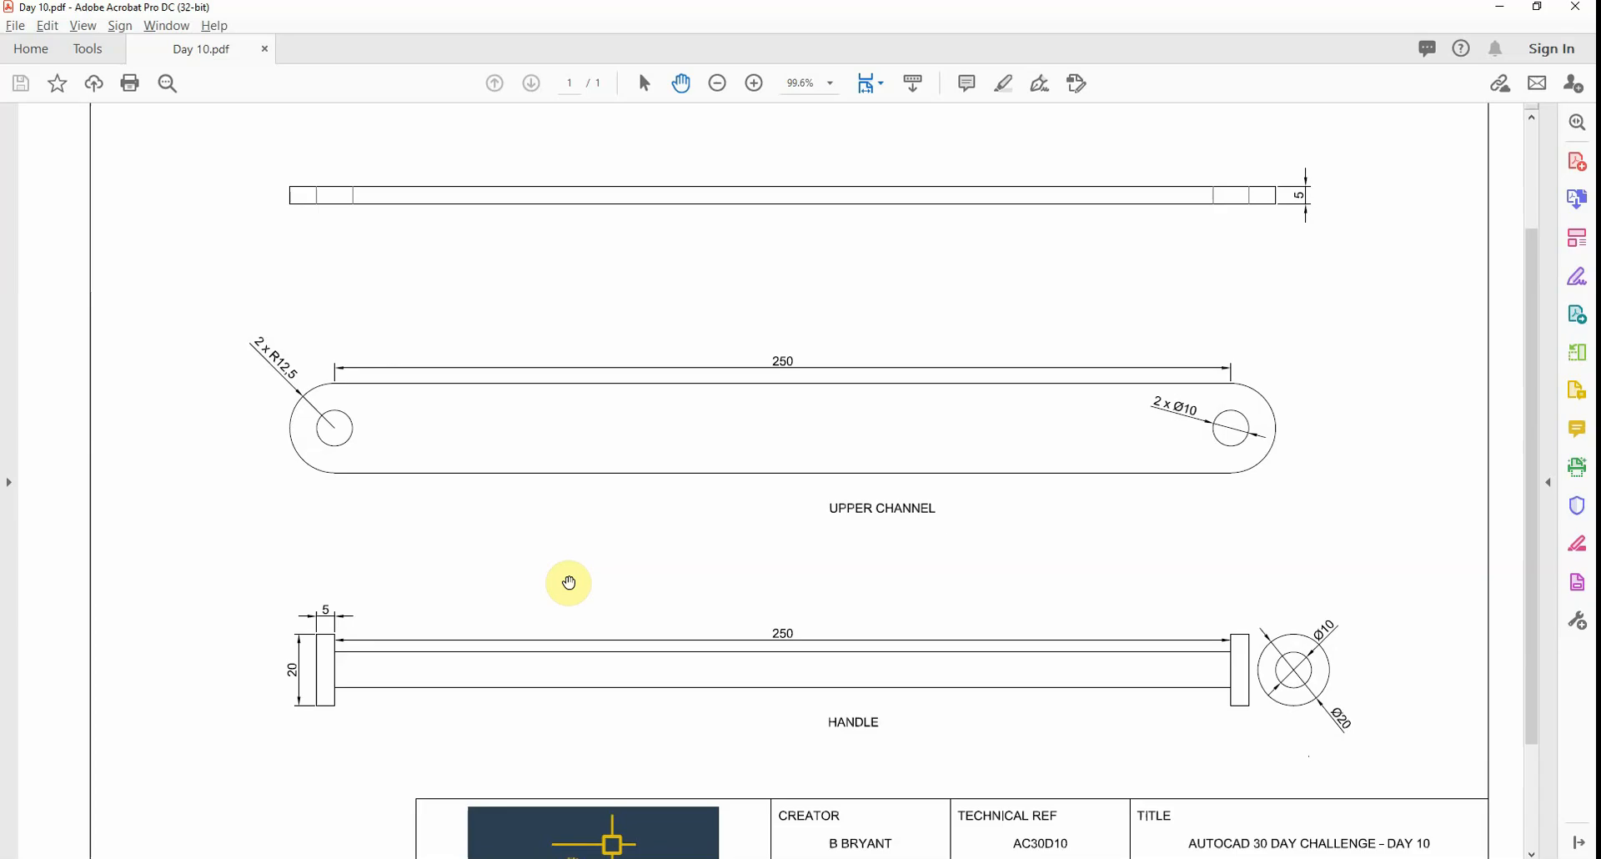
pyautogui.hotkey('alt', 'Tab')
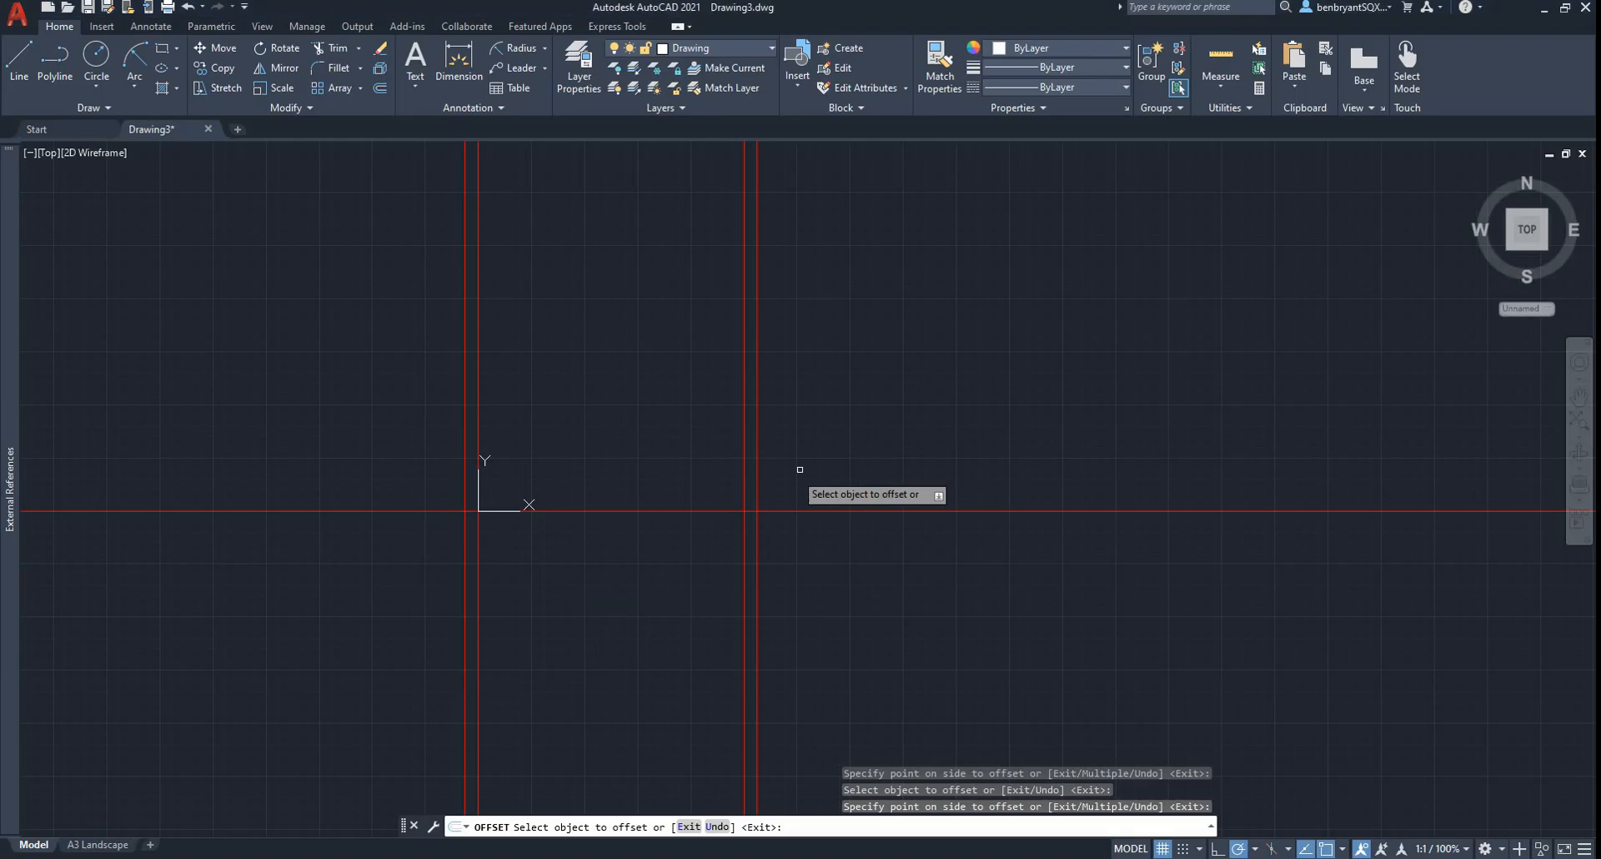
pyautogui.press('Return')
pyautogui.write('25')
pyautogui.press('Return')
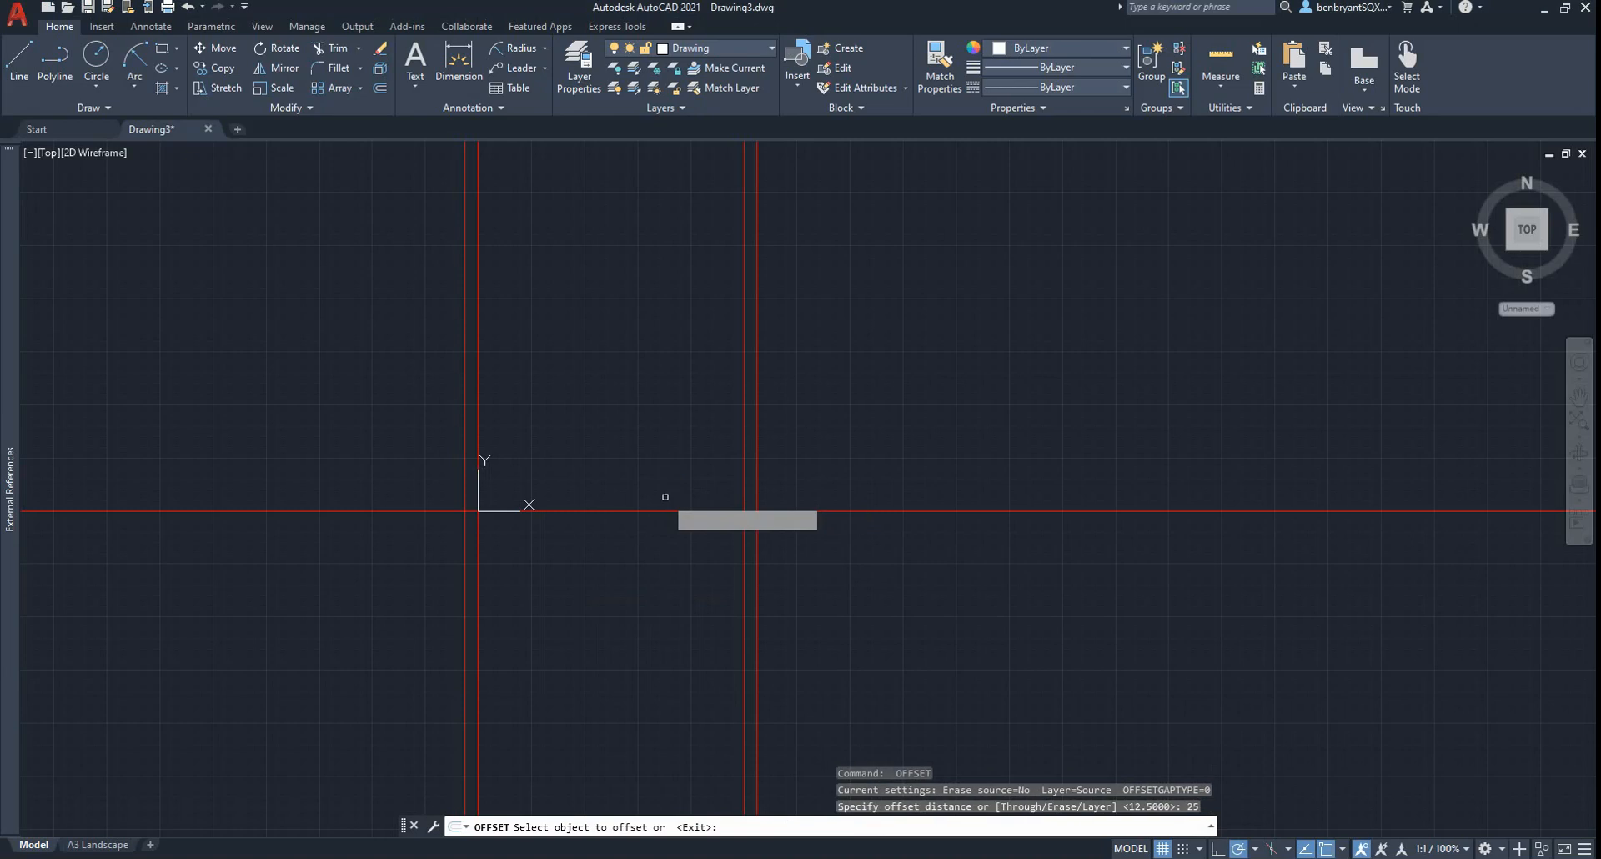
pyautogui.click(665, 509)
pyautogui.click(662, 380)
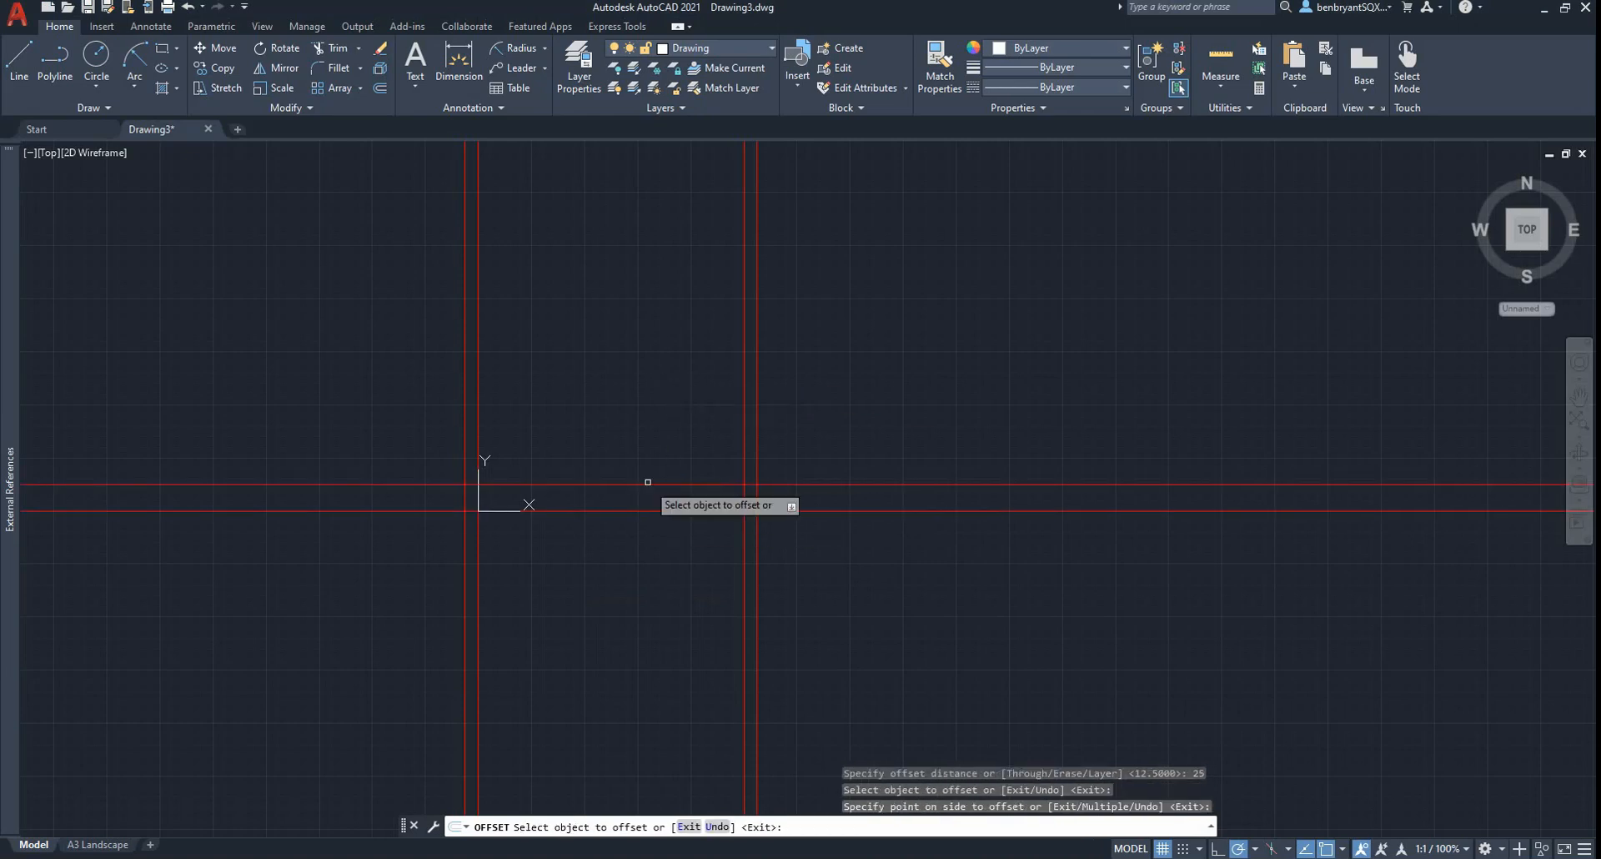
pyautogui.press('Escape')
# Step: Offset the upper horizontal construction line 12.5 downward to create the channel's centreline
pyautogui.scroll(6, 643, 492)
pyautogui.scroll(-2, 501, 517)
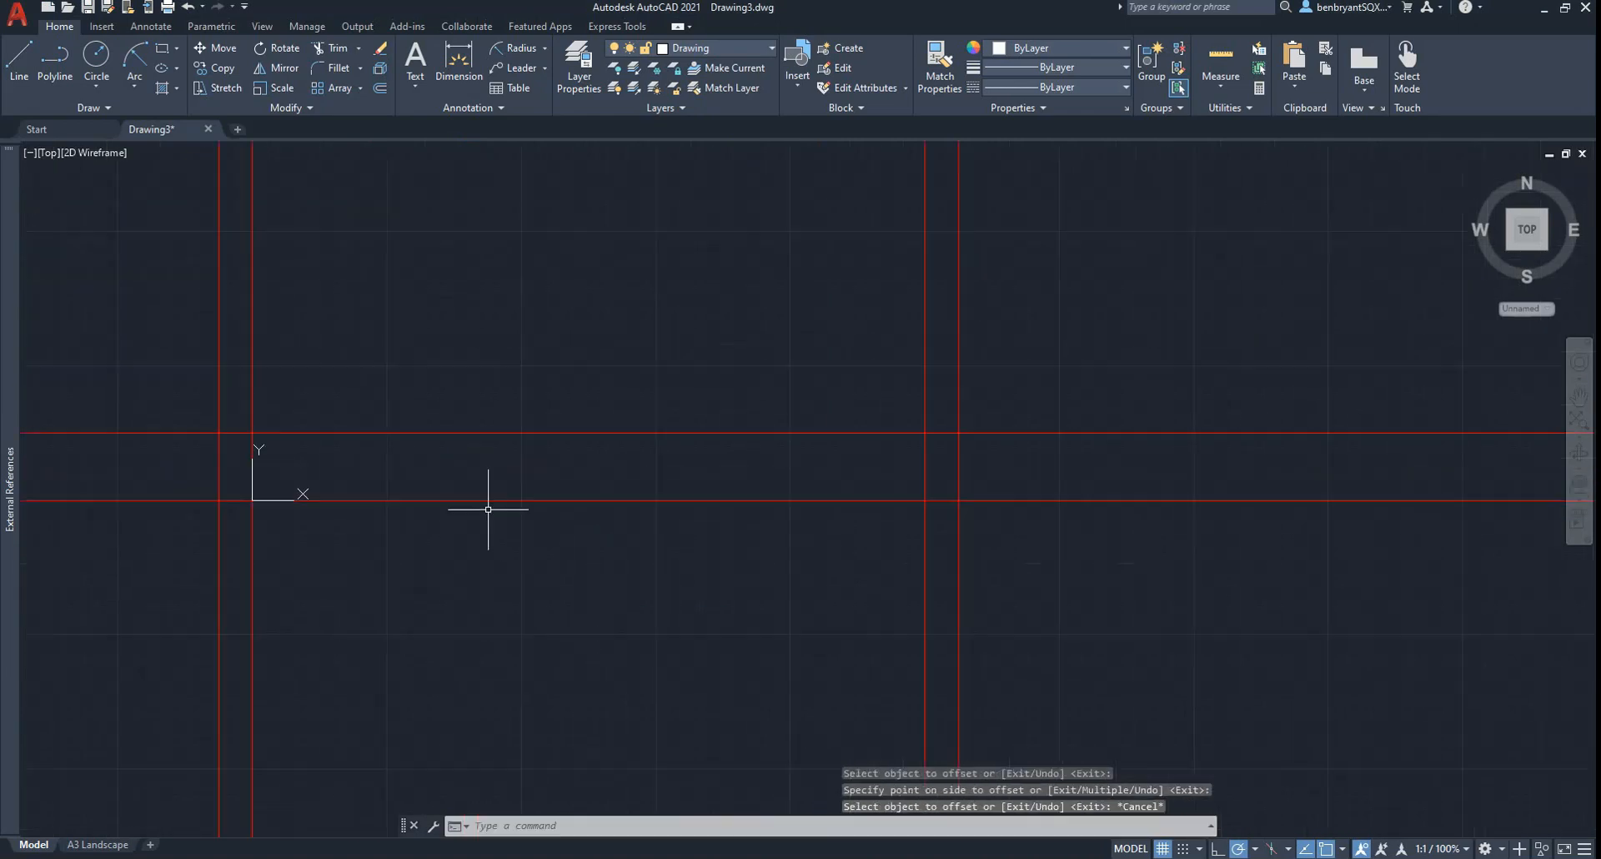
pyautogui.moveTo(487, 508); pyautogui.dragTo(644, 512, button='middle')
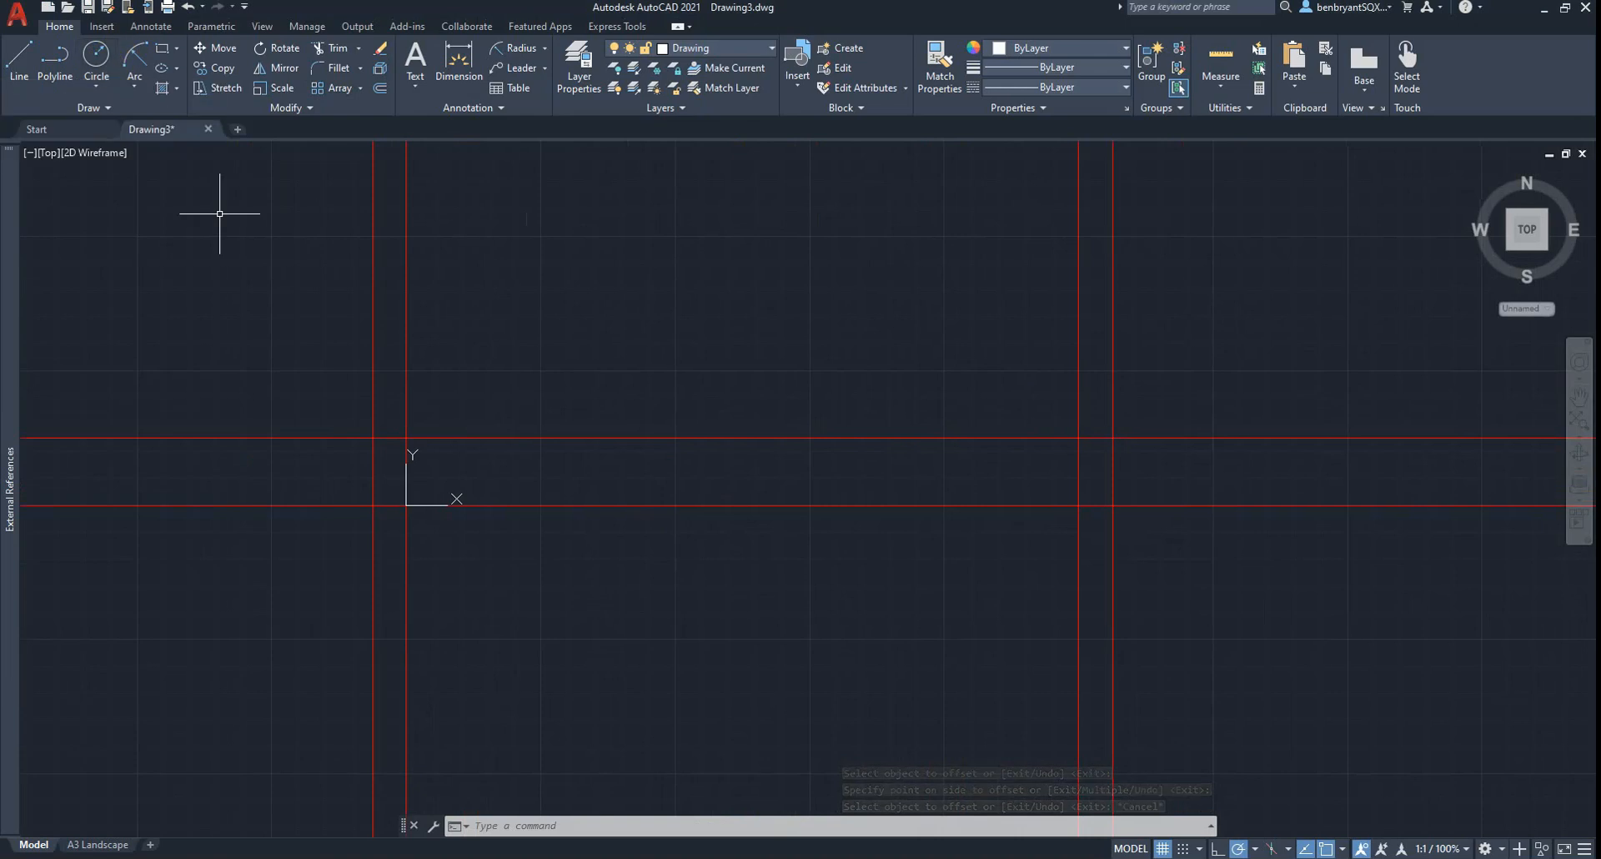
pyautogui.write('o')
pyautogui.press('Return')
pyautogui.write('12.5')
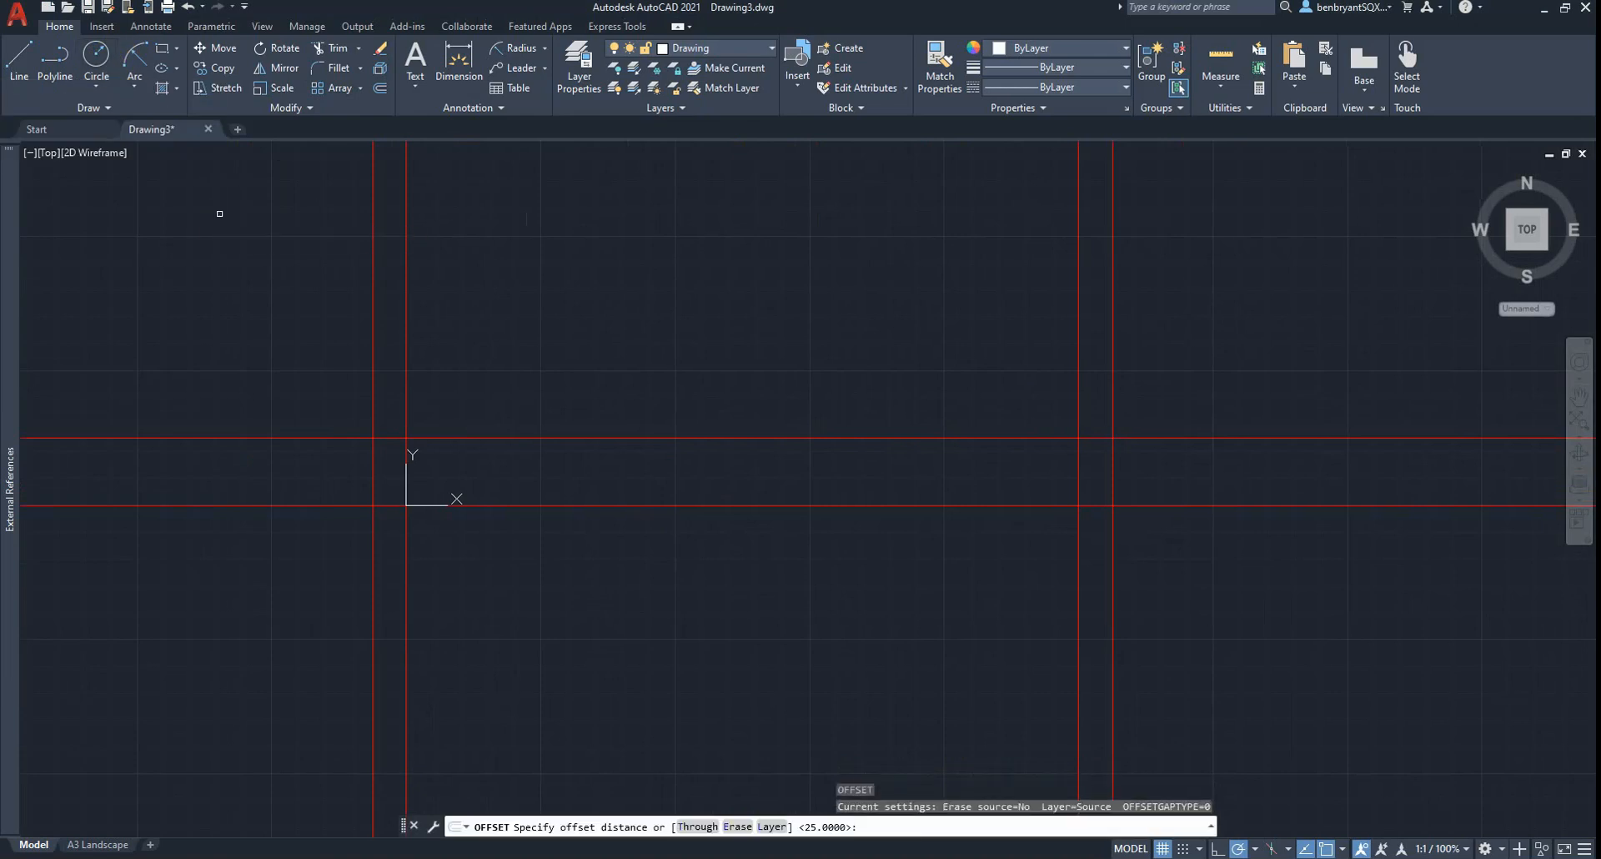
pyautogui.press('Return')
pyautogui.click(594, 439)
pyautogui.click(593, 465)
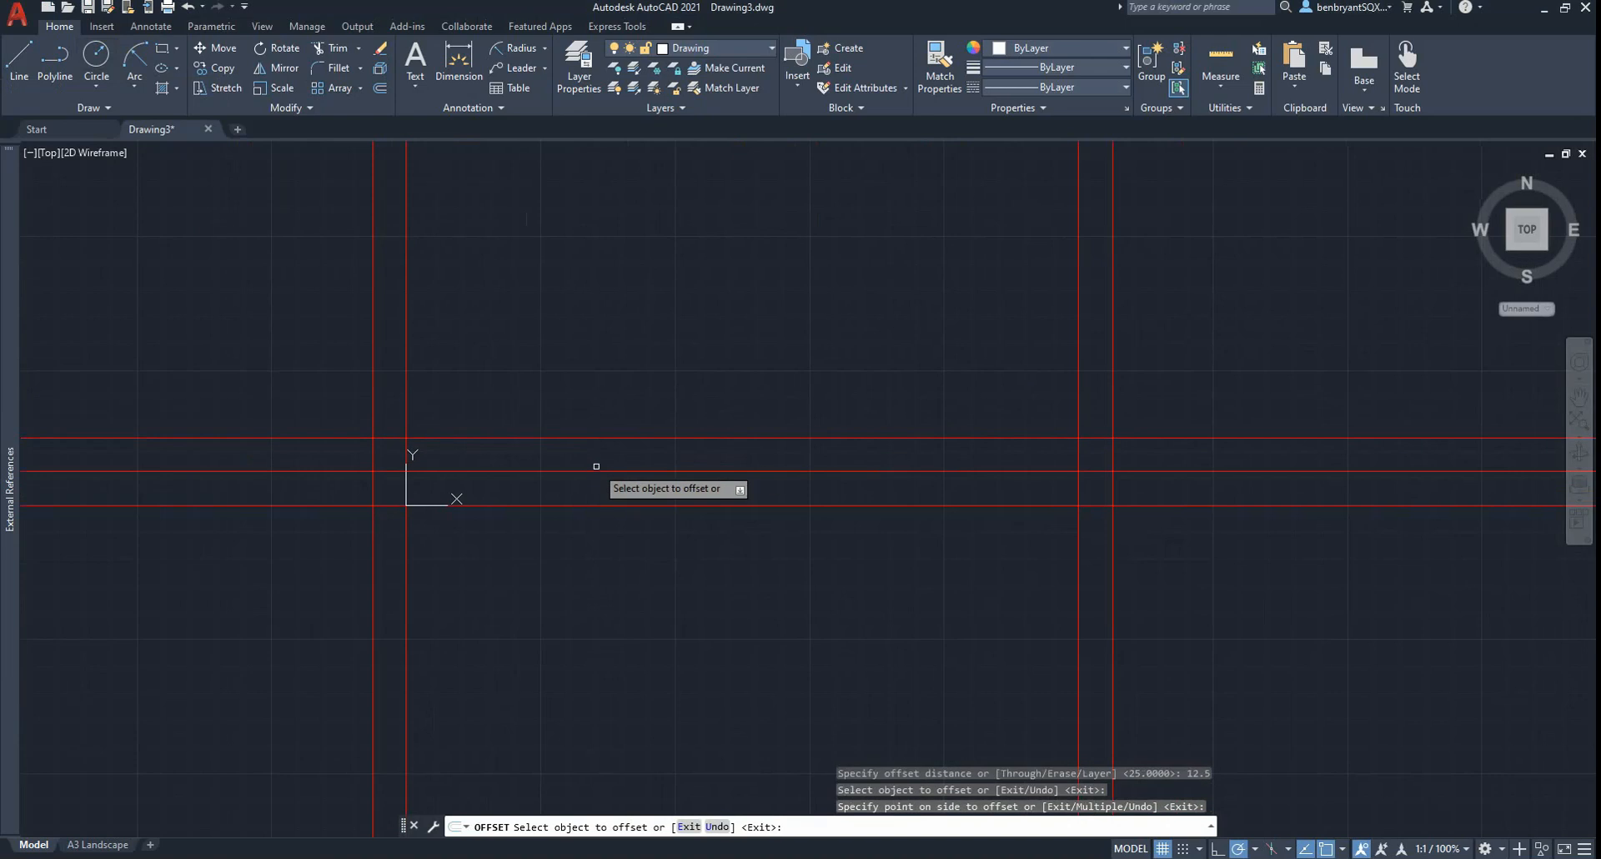
pyautogui.press('Escape')
# Step: Draw two circles of radius 12.5 centred where the horizontal centreline crosses the two inner vertical construction lines
pyautogui.click(96, 55)
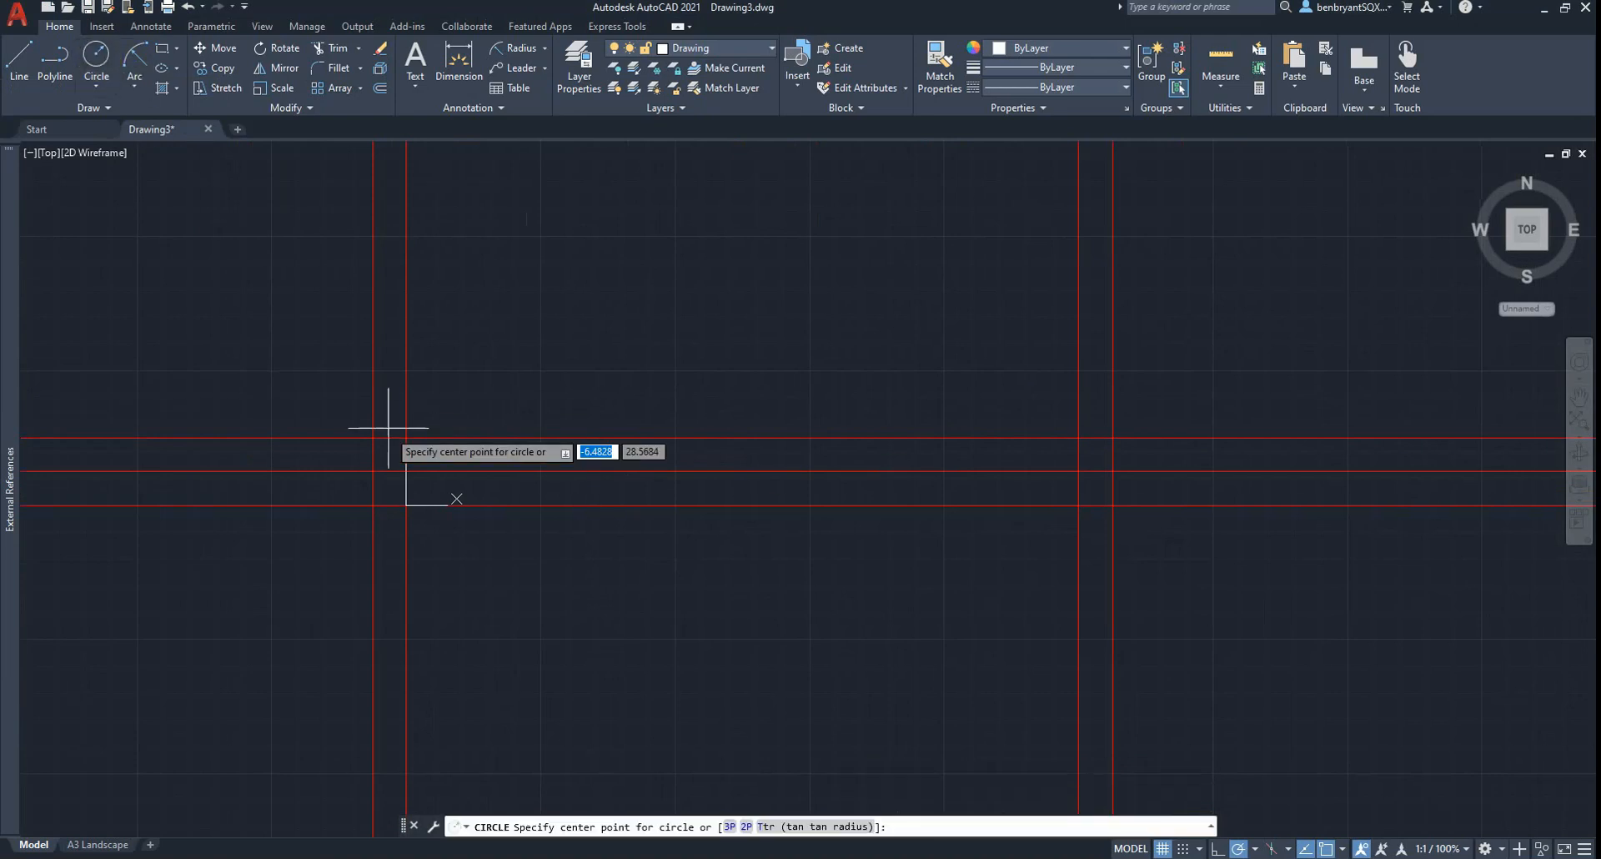
pyautogui.click(387, 434)
pyautogui.write('12.')
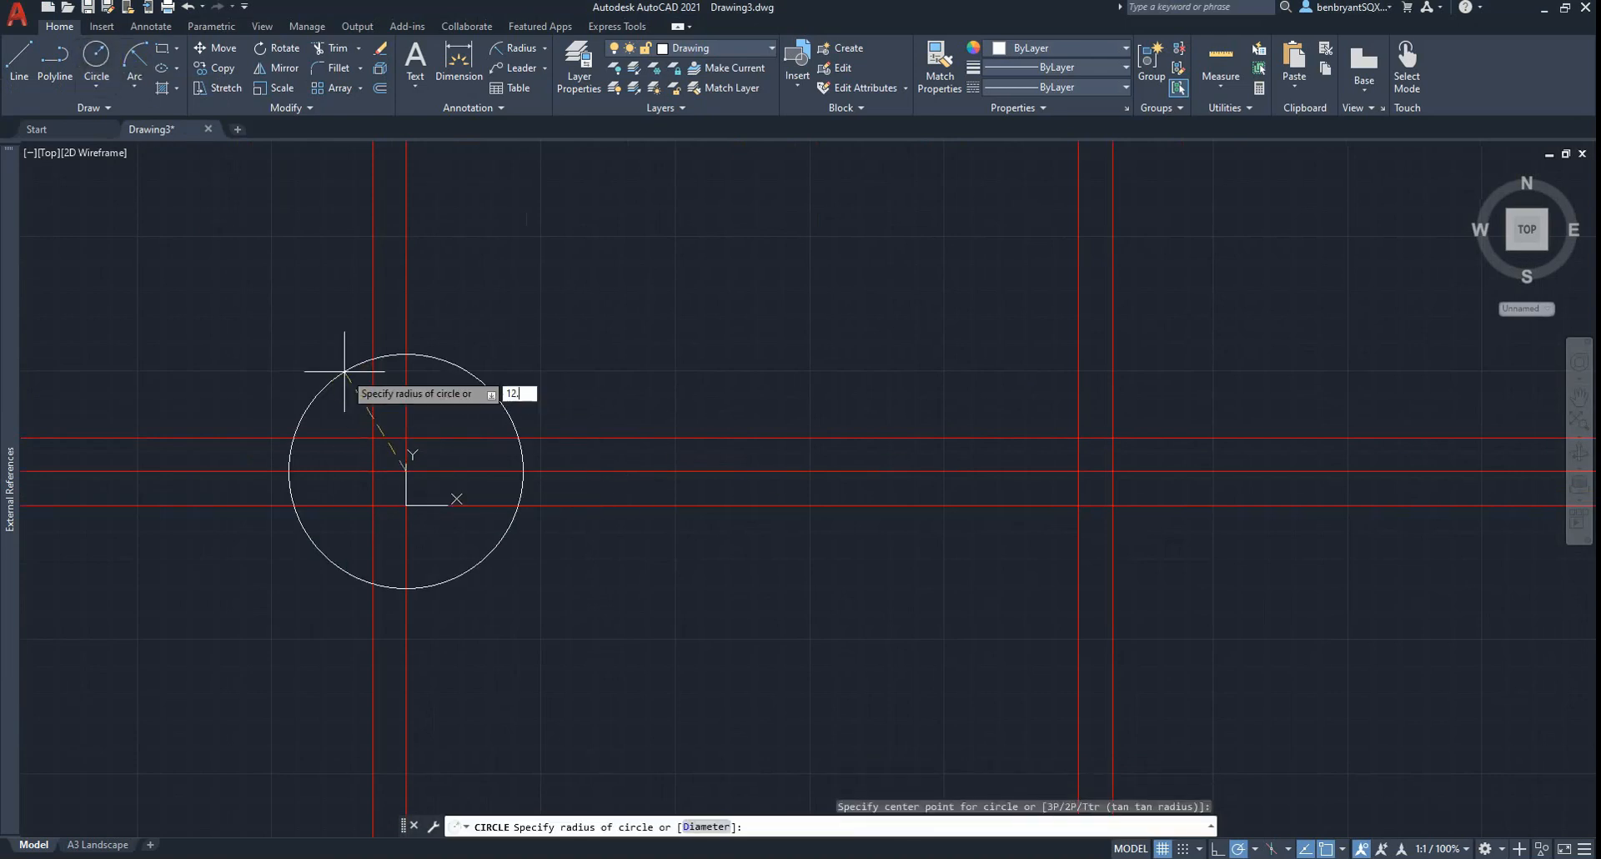
pyautogui.write('5')
pyautogui.press('Return')
pyautogui.press('Return')
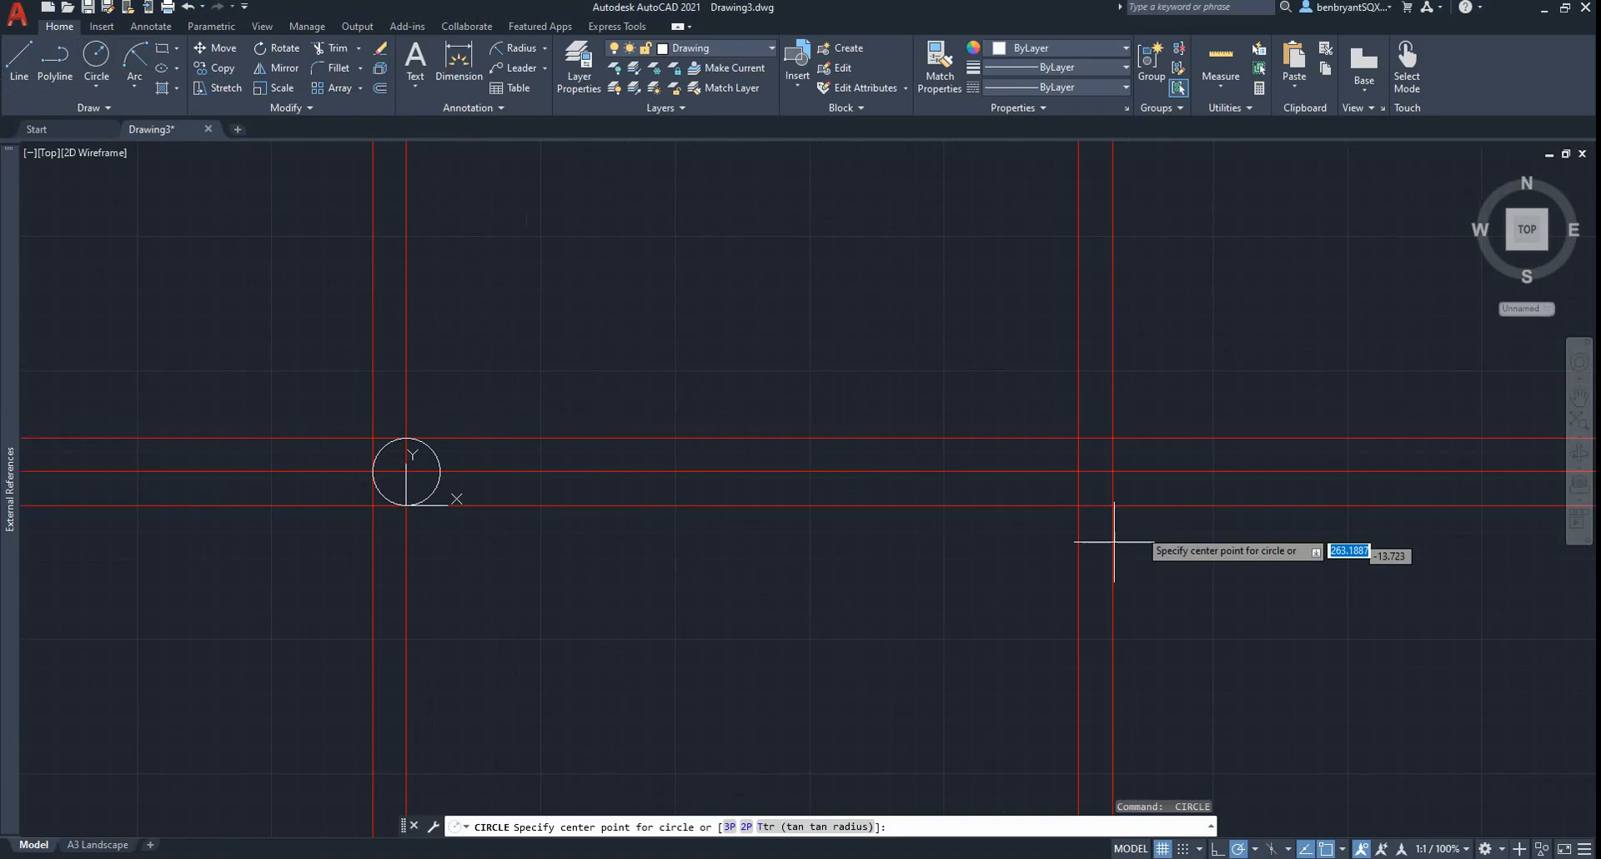
pyautogui.click(1079, 471)
pyautogui.write('12.5')
pyautogui.press('Return')
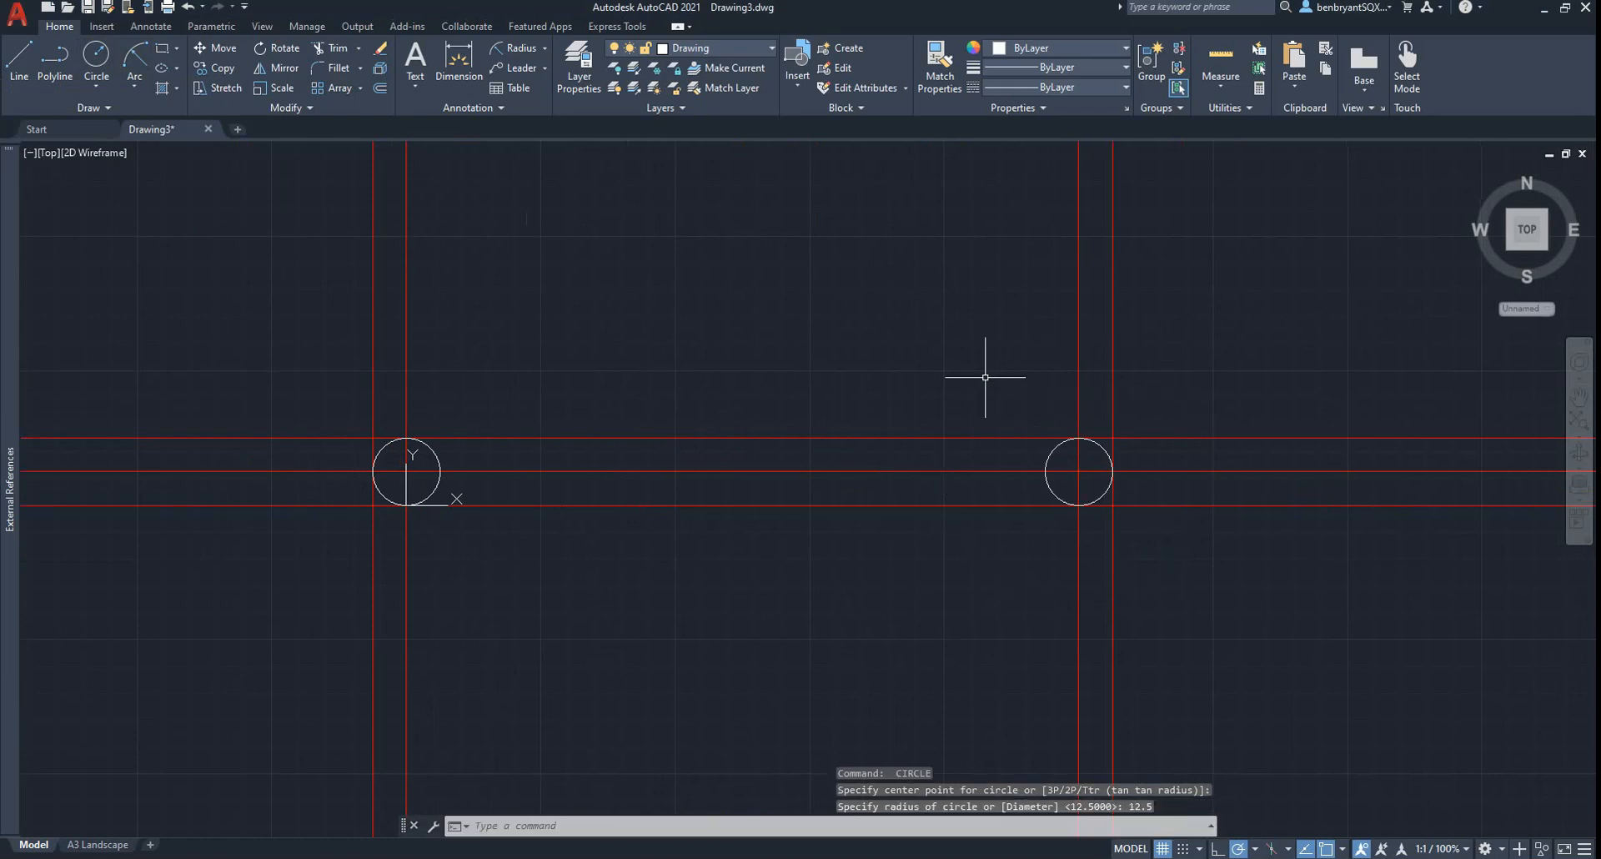
# Step: Draw two horizontal lines joining the tops and the bottoms of the two end circles
pyautogui.click(30, 58)
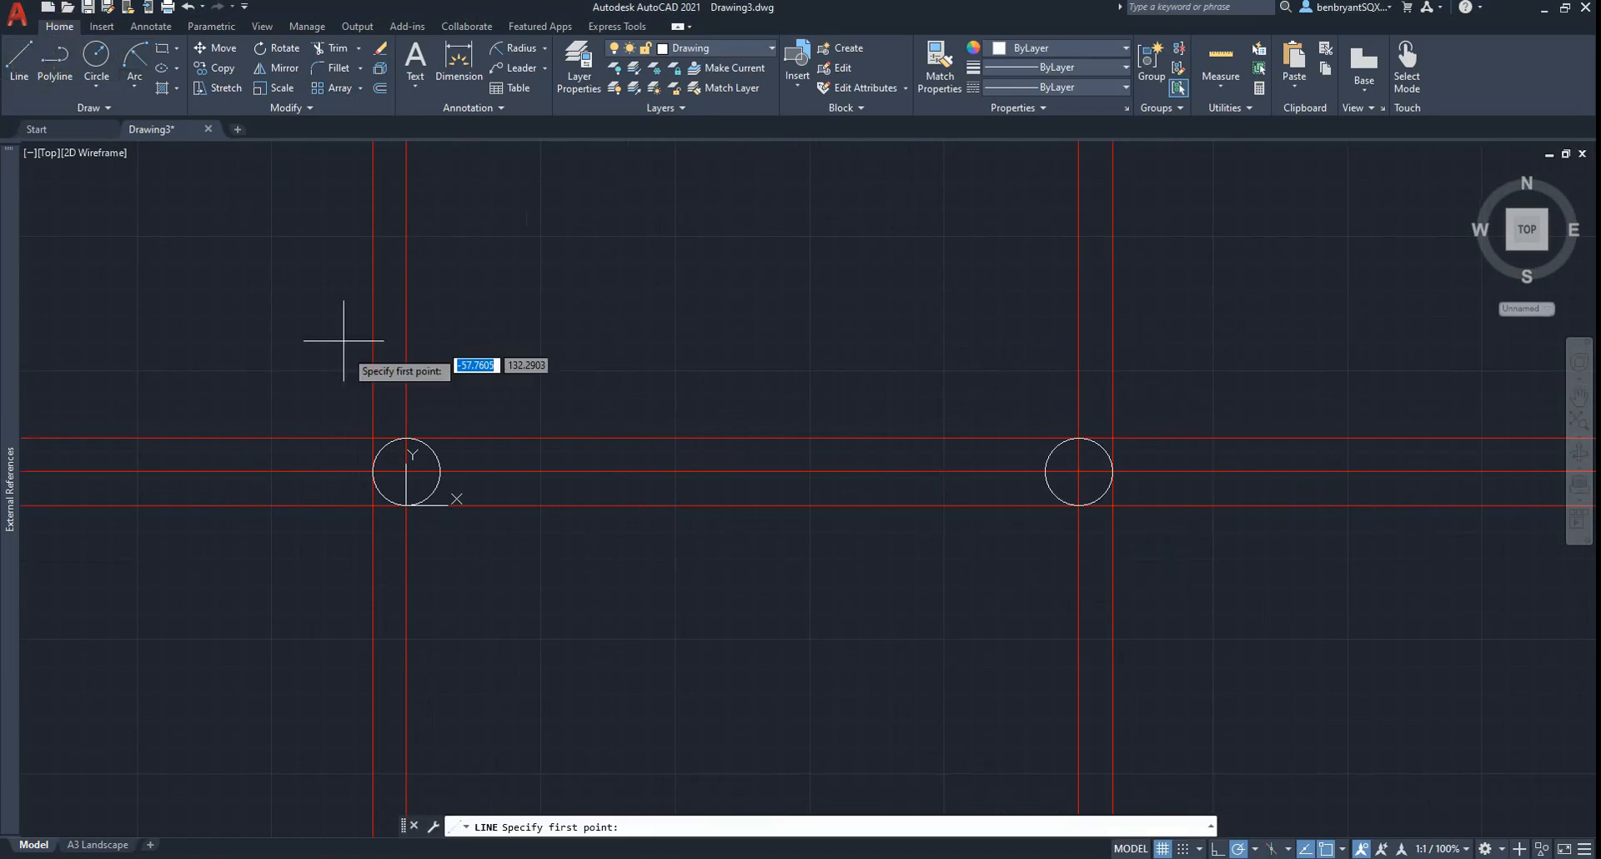
pyautogui.click(406, 438)
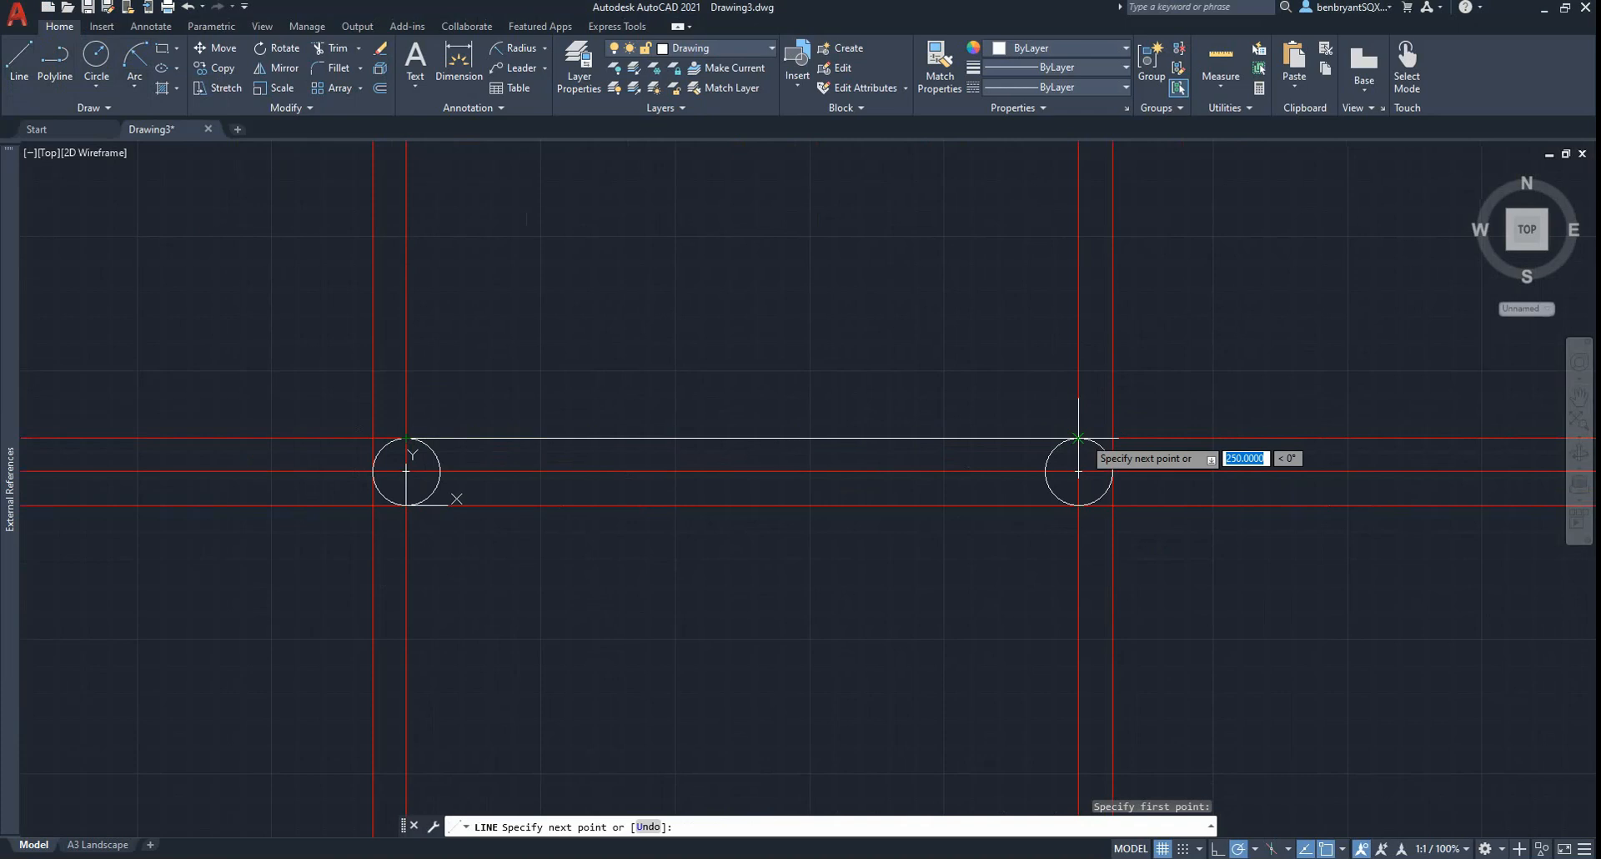
pyautogui.click(1078, 438)
pyautogui.press('Return')
pyautogui.press('Return')
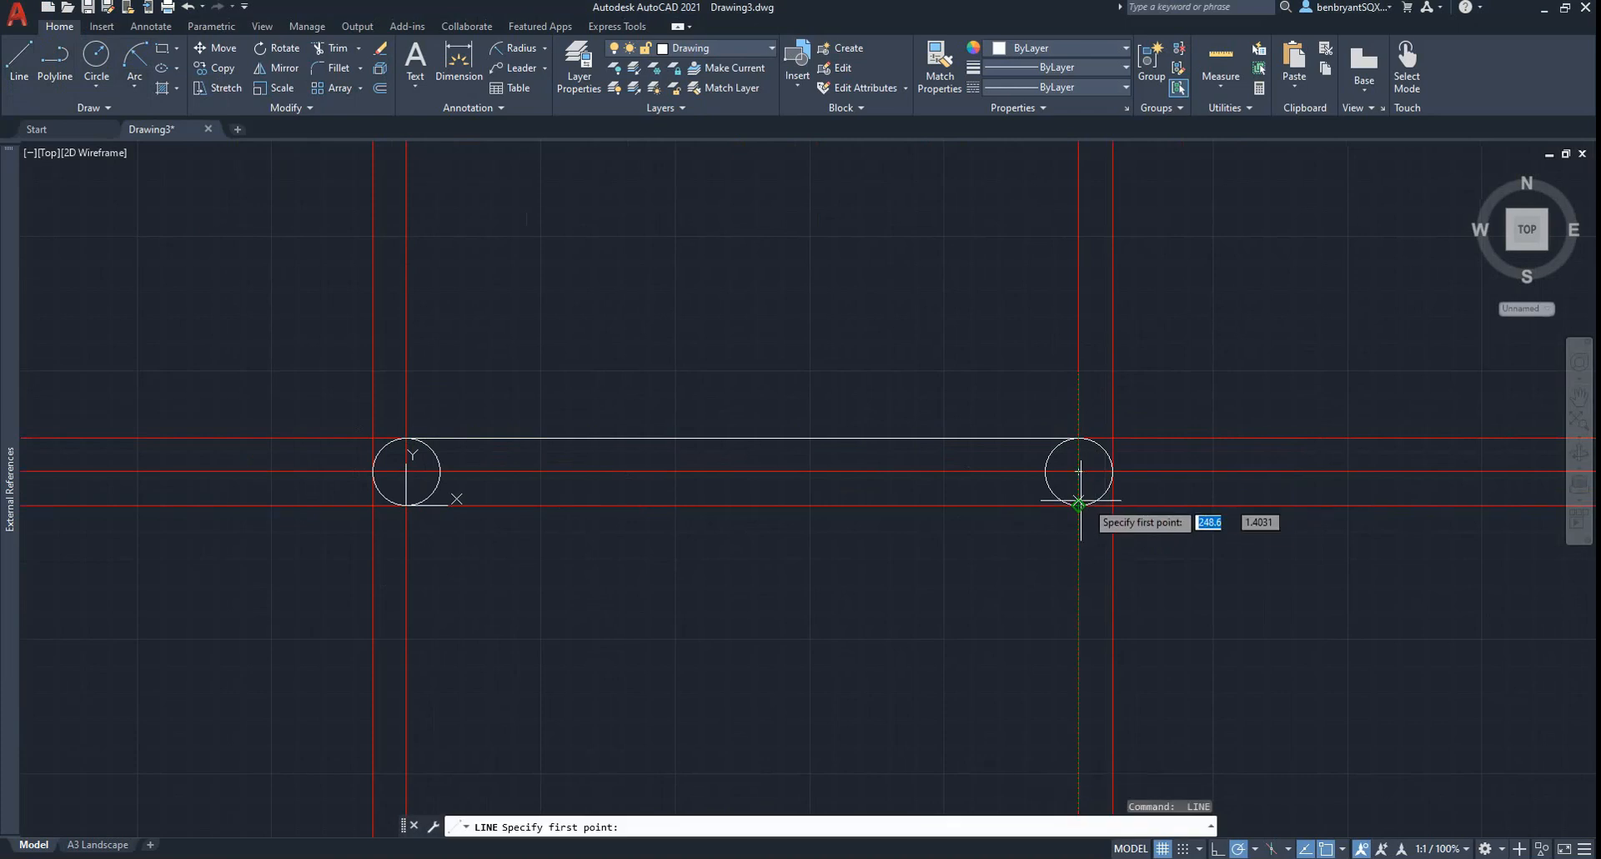
pyautogui.click(1078, 505)
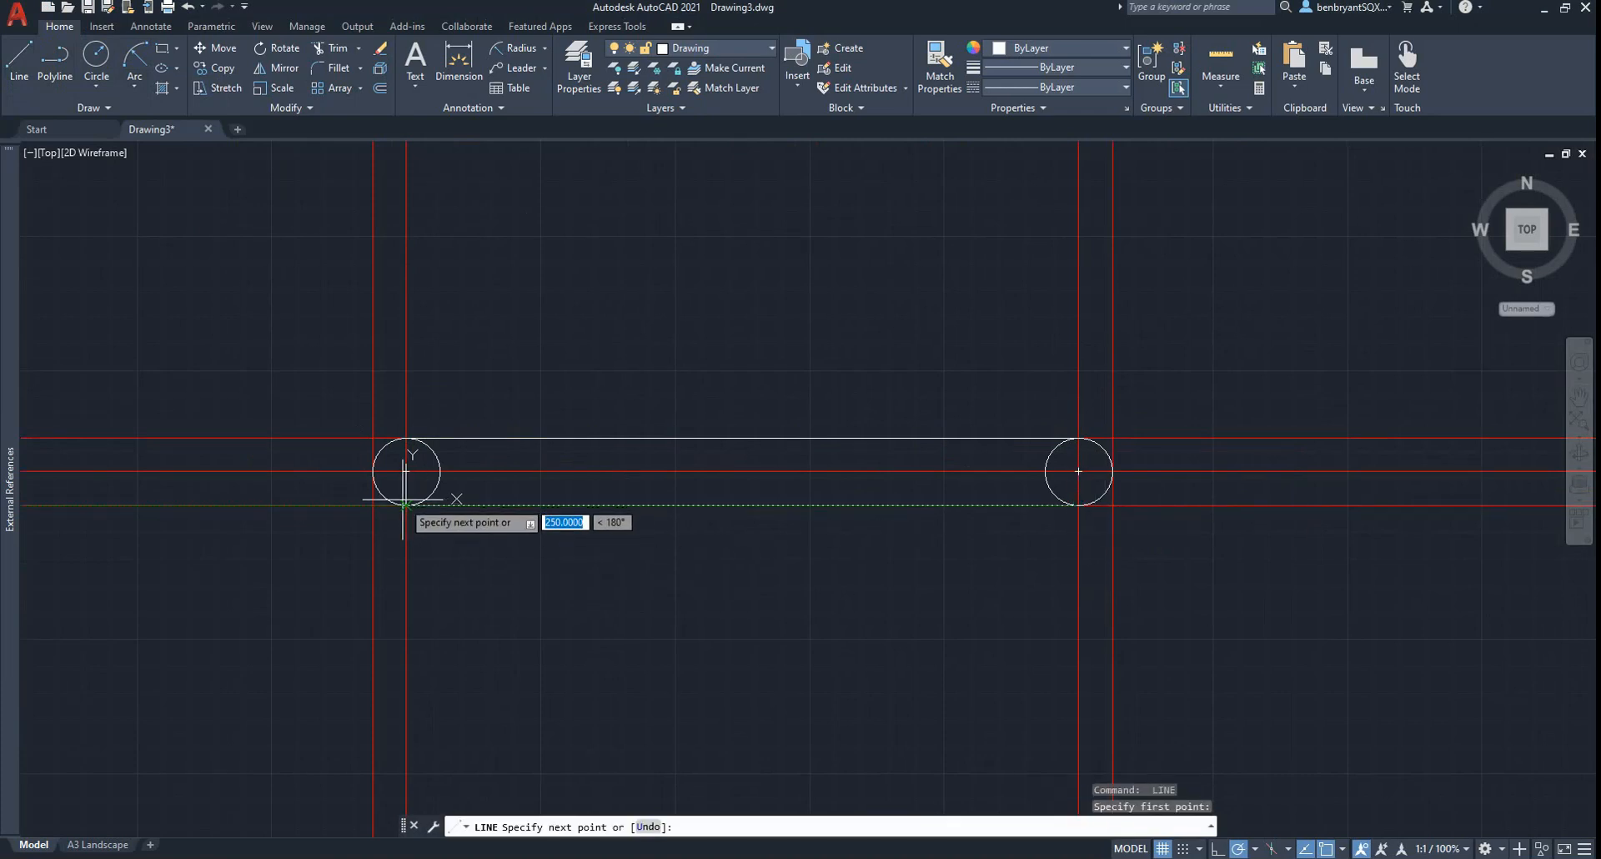
pyautogui.click(406, 506)
pyautogui.press('Return')
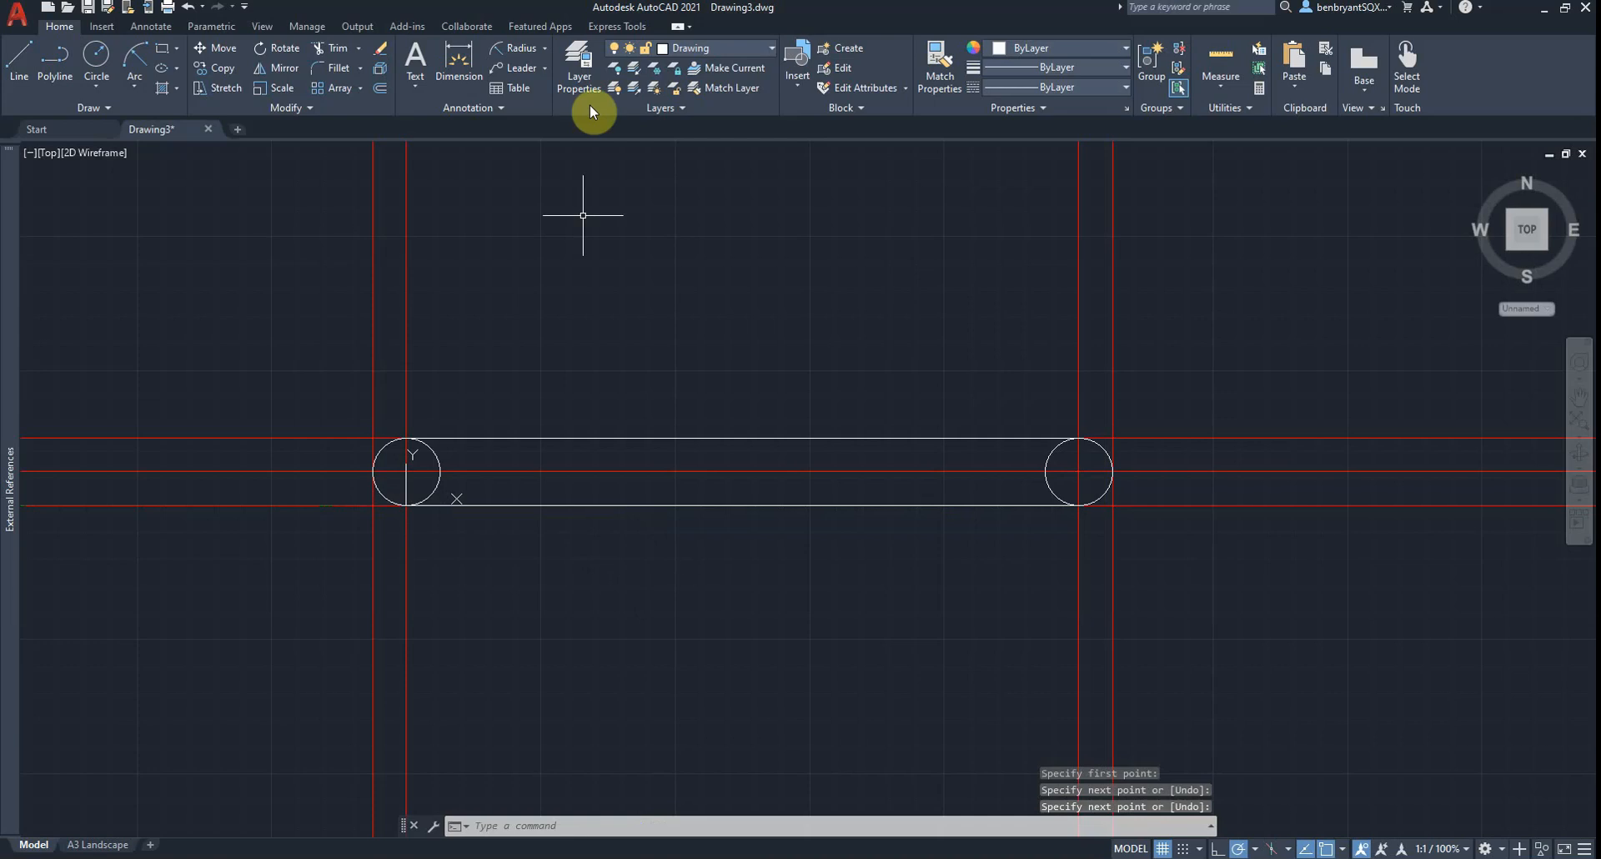
# Step: Make the Construction layer current and turn it off
pyautogui.click(689, 48)
pyautogui.click(689, 99)
pyautogui.click(691, 48)
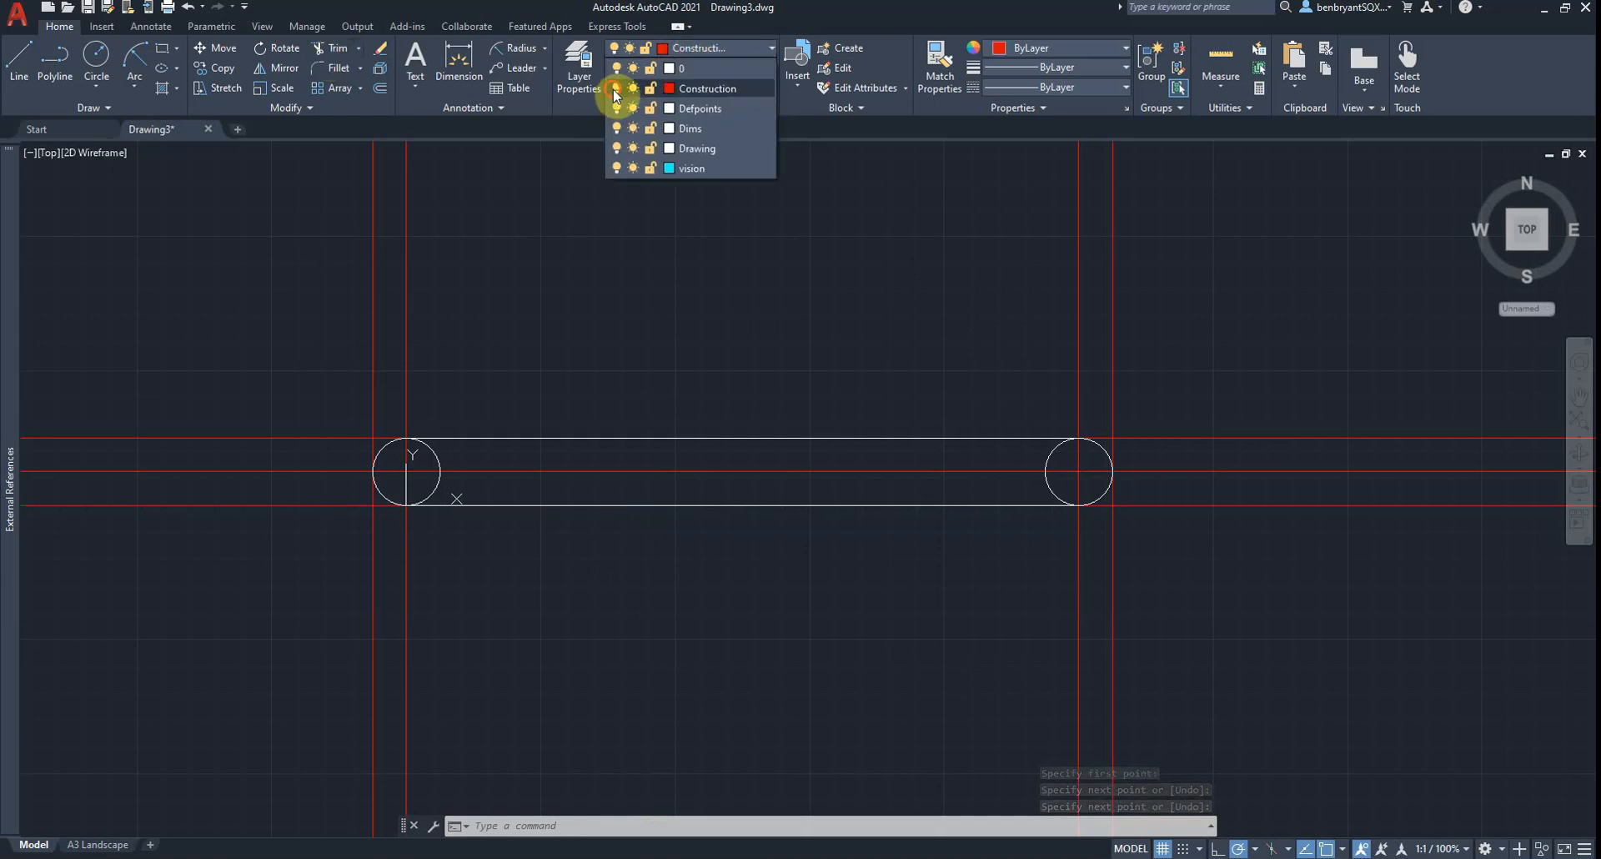
pyautogui.click(615, 88)
pyautogui.click(680, 414)
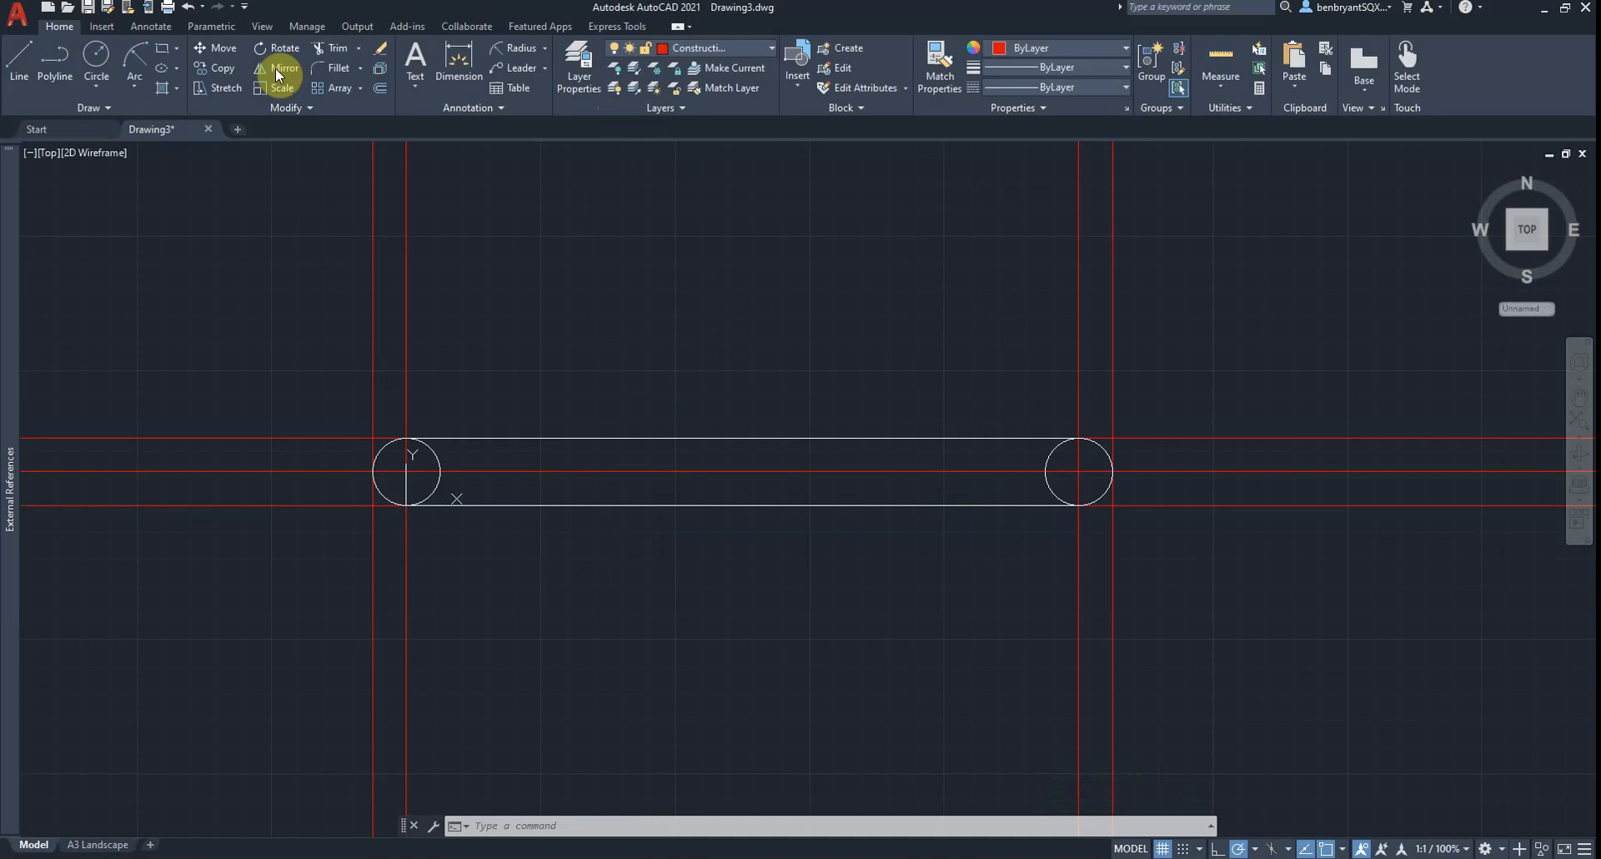
# Step: Trim away the inner halves of both end circles and turn the Construction layer back on
pyautogui.click(331, 50)
pyautogui.click(440, 471)
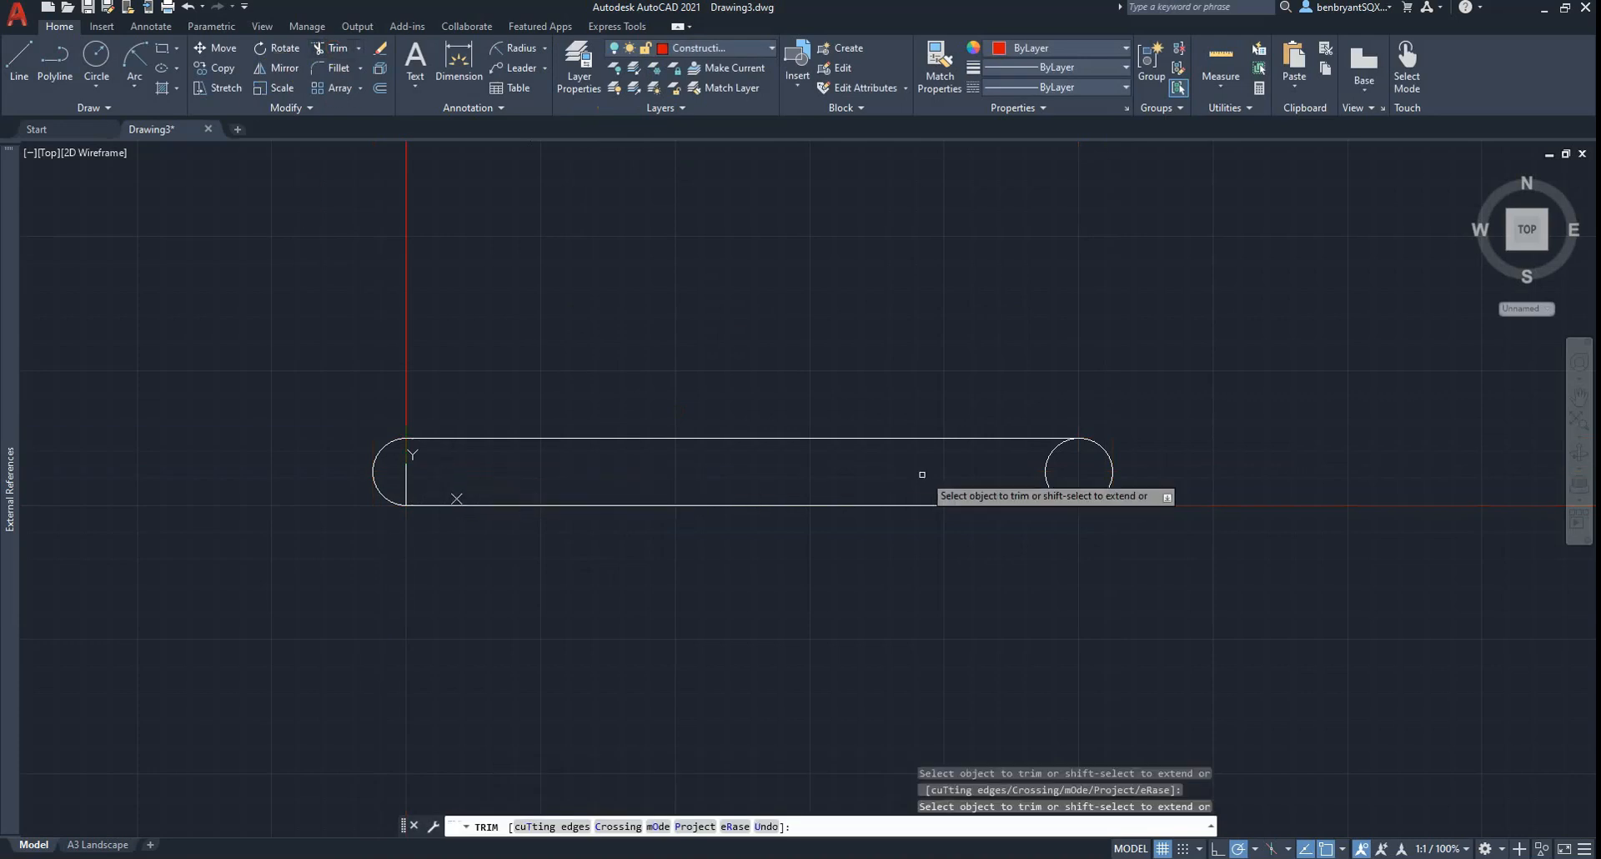
pyautogui.click(1049, 463)
pyautogui.click(1045, 466)
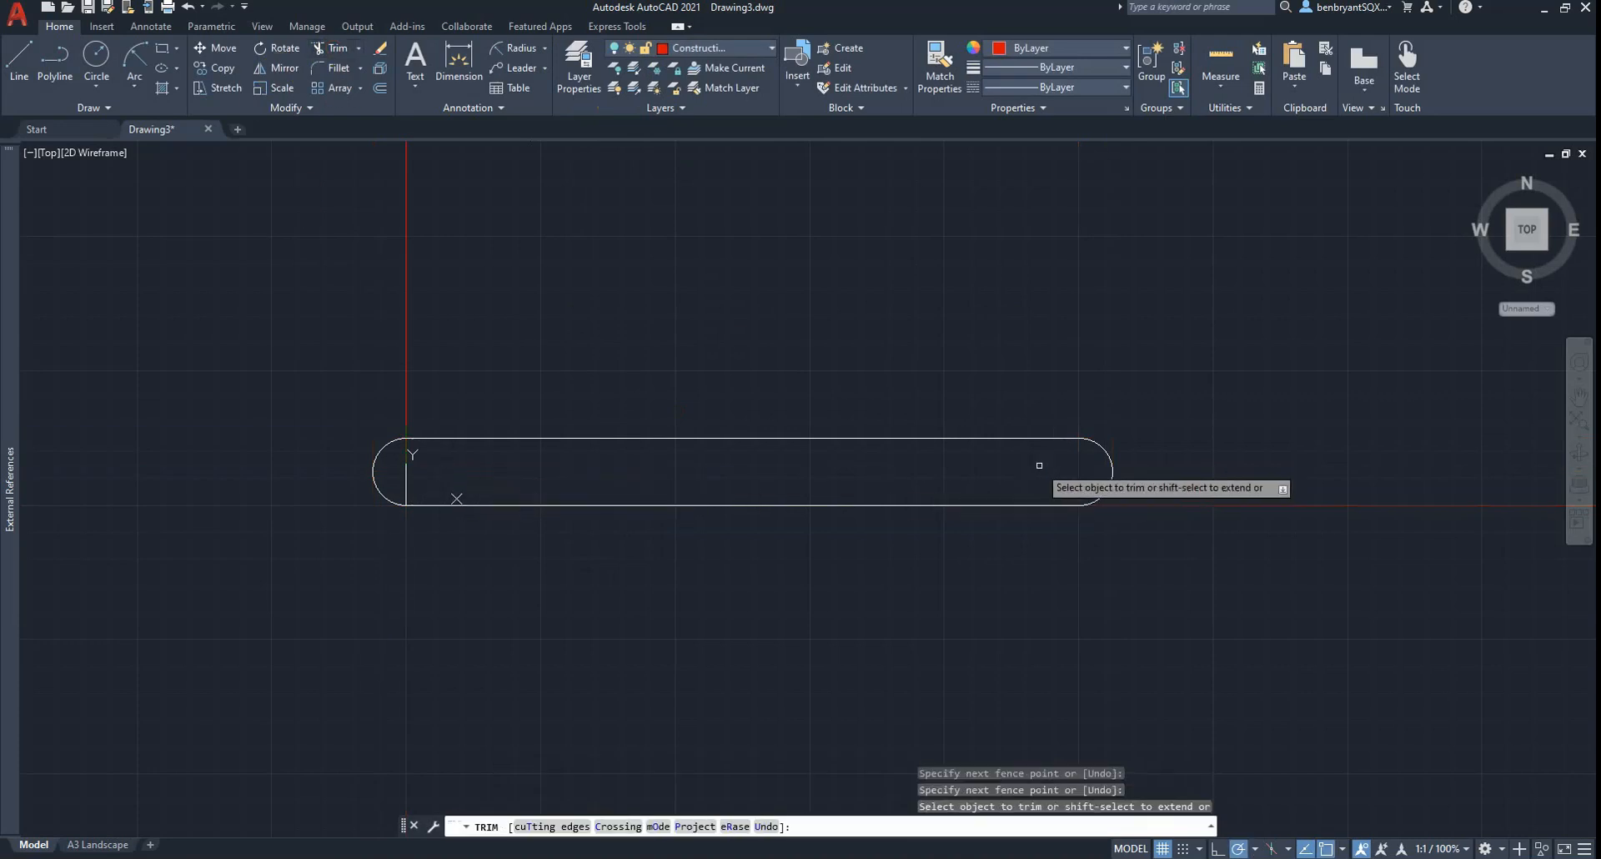
pyautogui.press('Return')
pyautogui.click(701, 49)
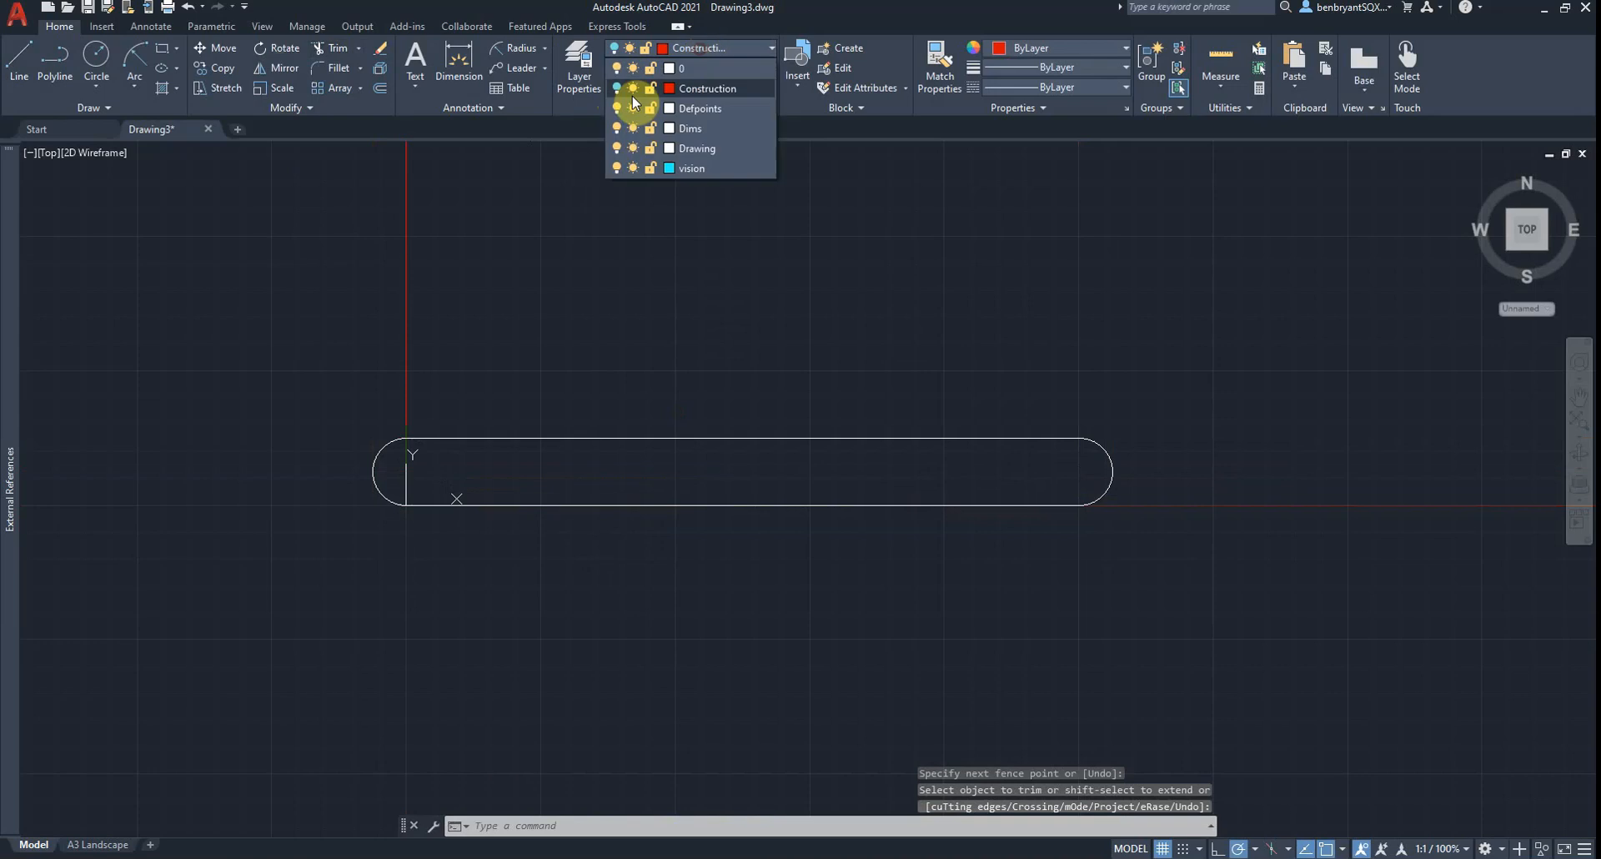
pyautogui.click(614, 86)
# Step: Check the channel's edge view in the reference PDF and offset the construction line along the channel's upper edge 25 upward
pyautogui.hotkey('alt', 'Tab')
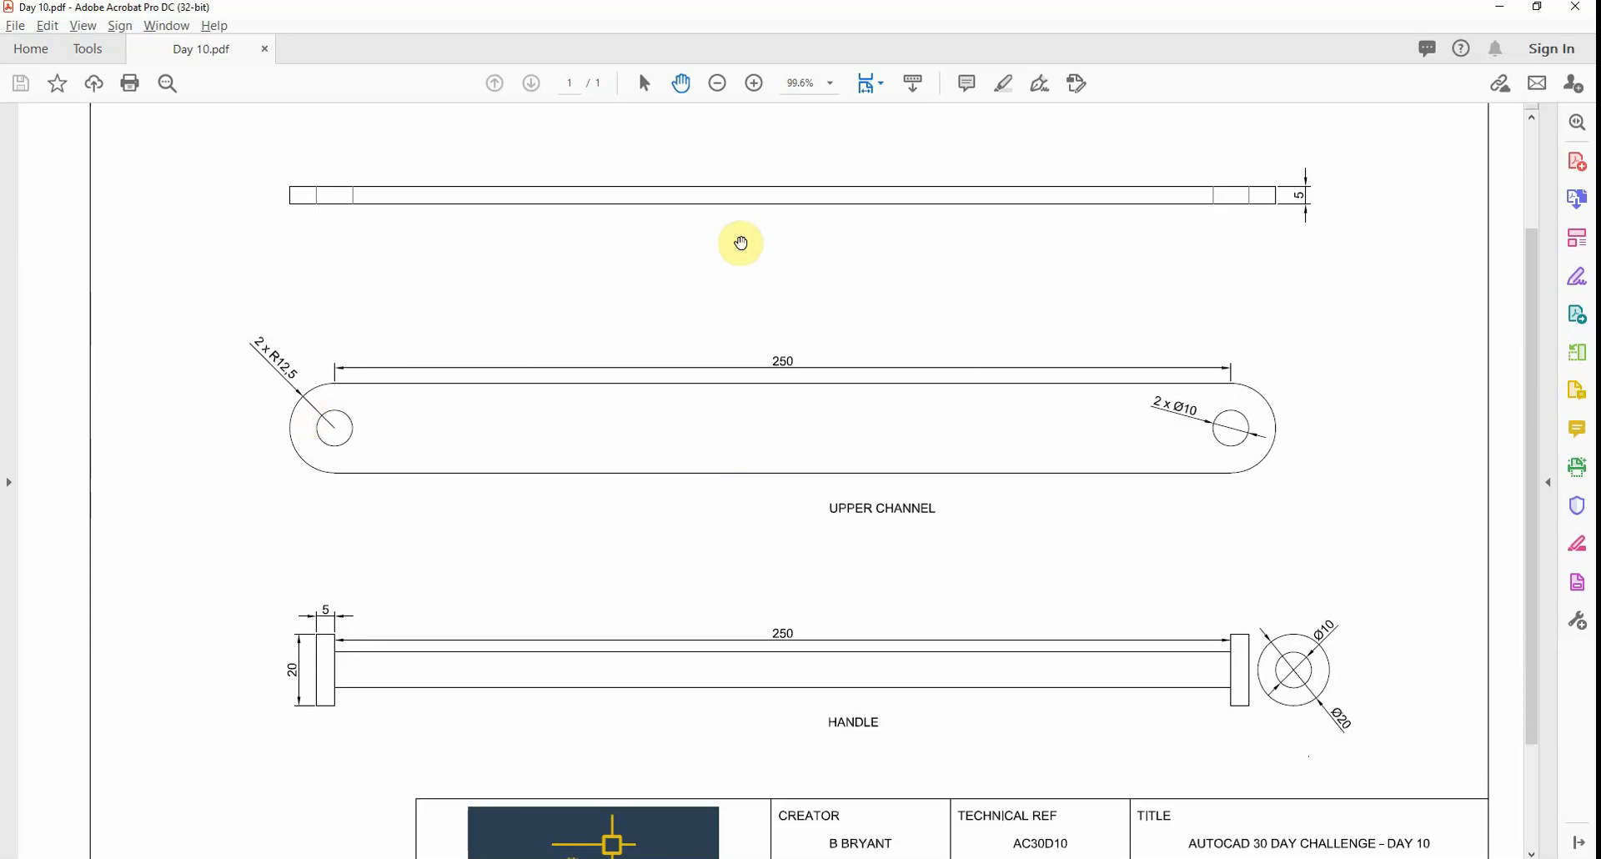
pyautogui.hotkey('alt', 'Tab')
pyautogui.hotkey('alt', 'Tab')
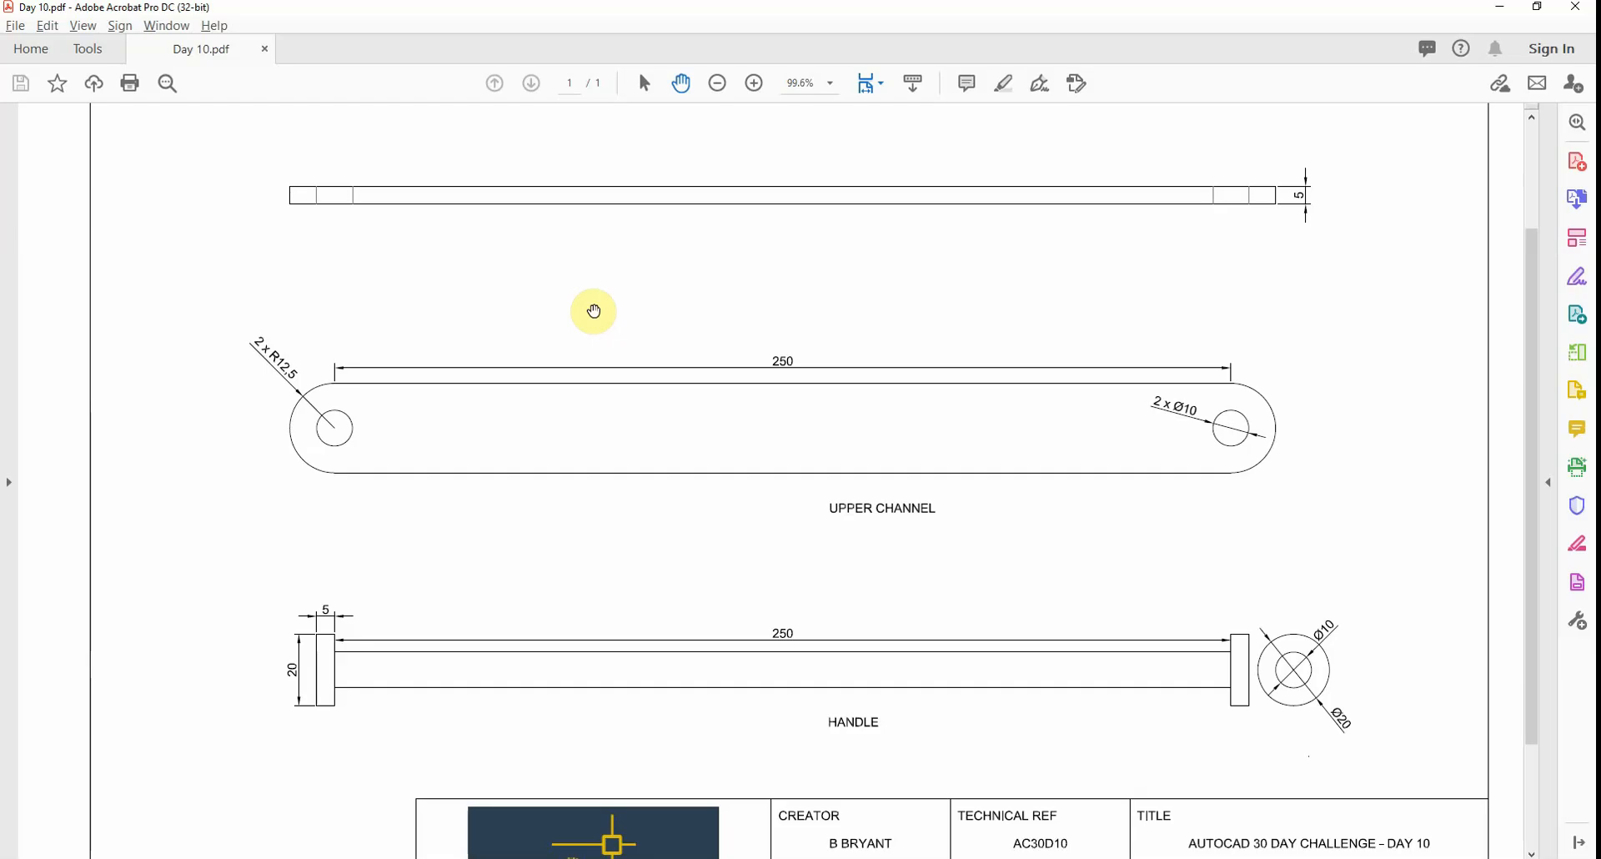
pyautogui.hotkey('alt', 'Tab')
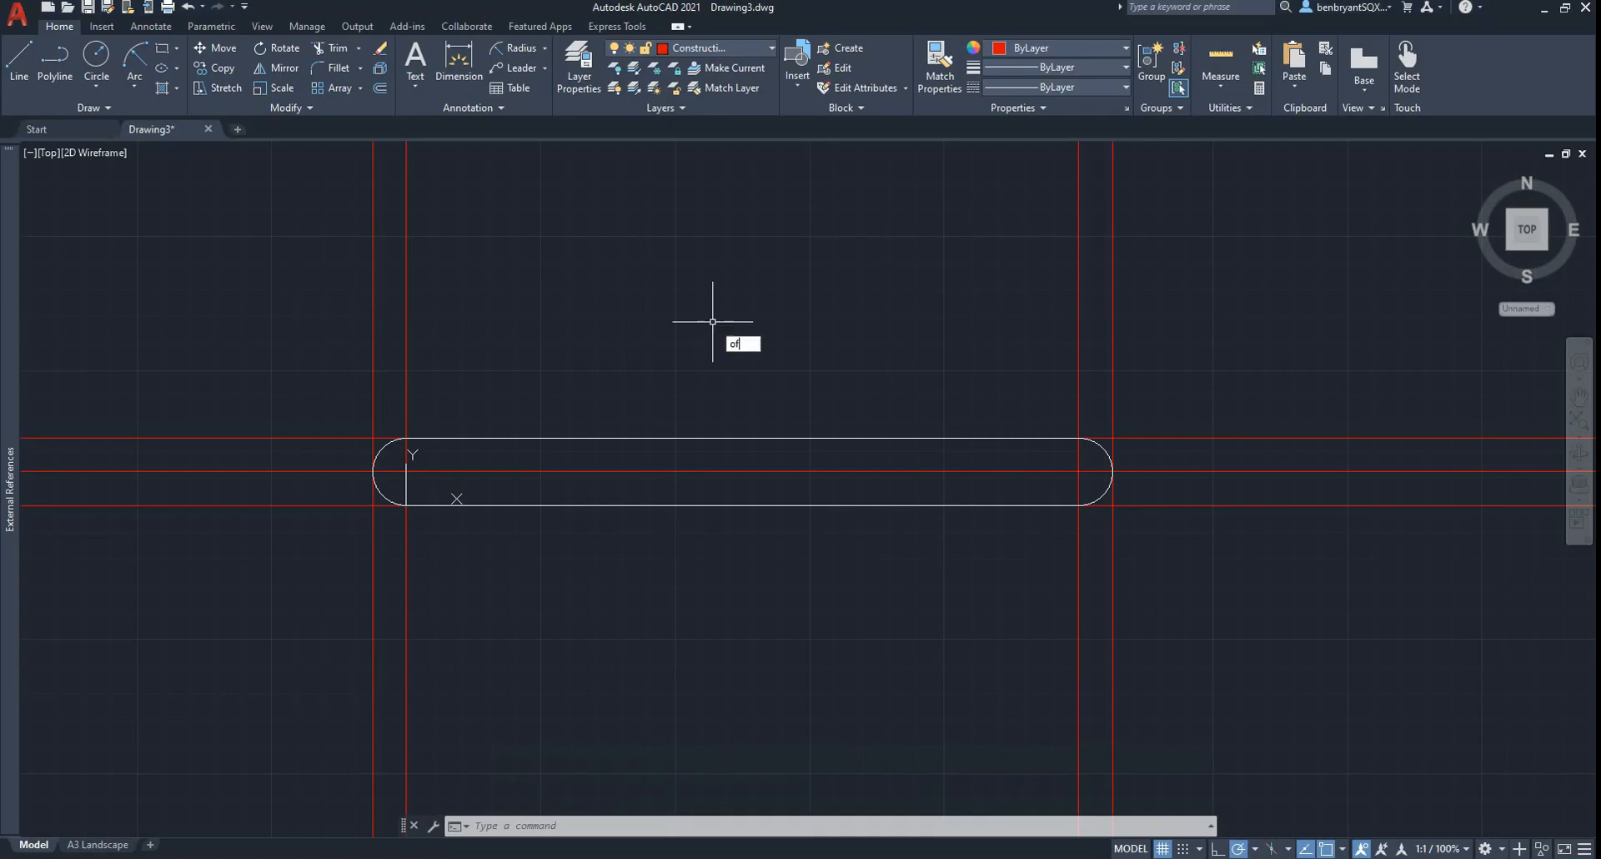
pyautogui.press('Return')
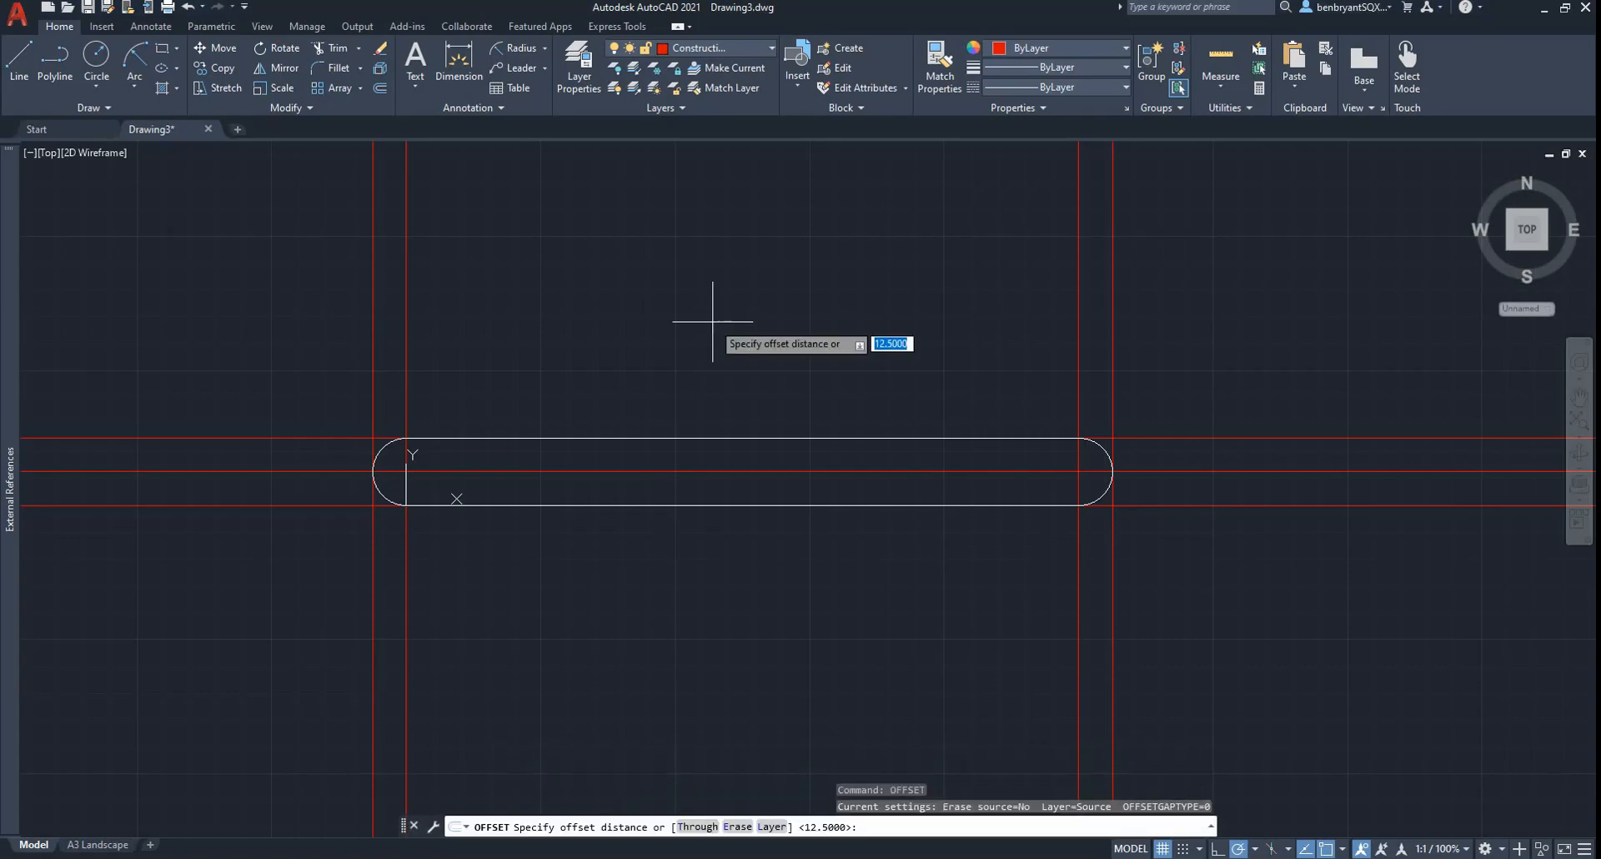
pyautogui.press('Return')
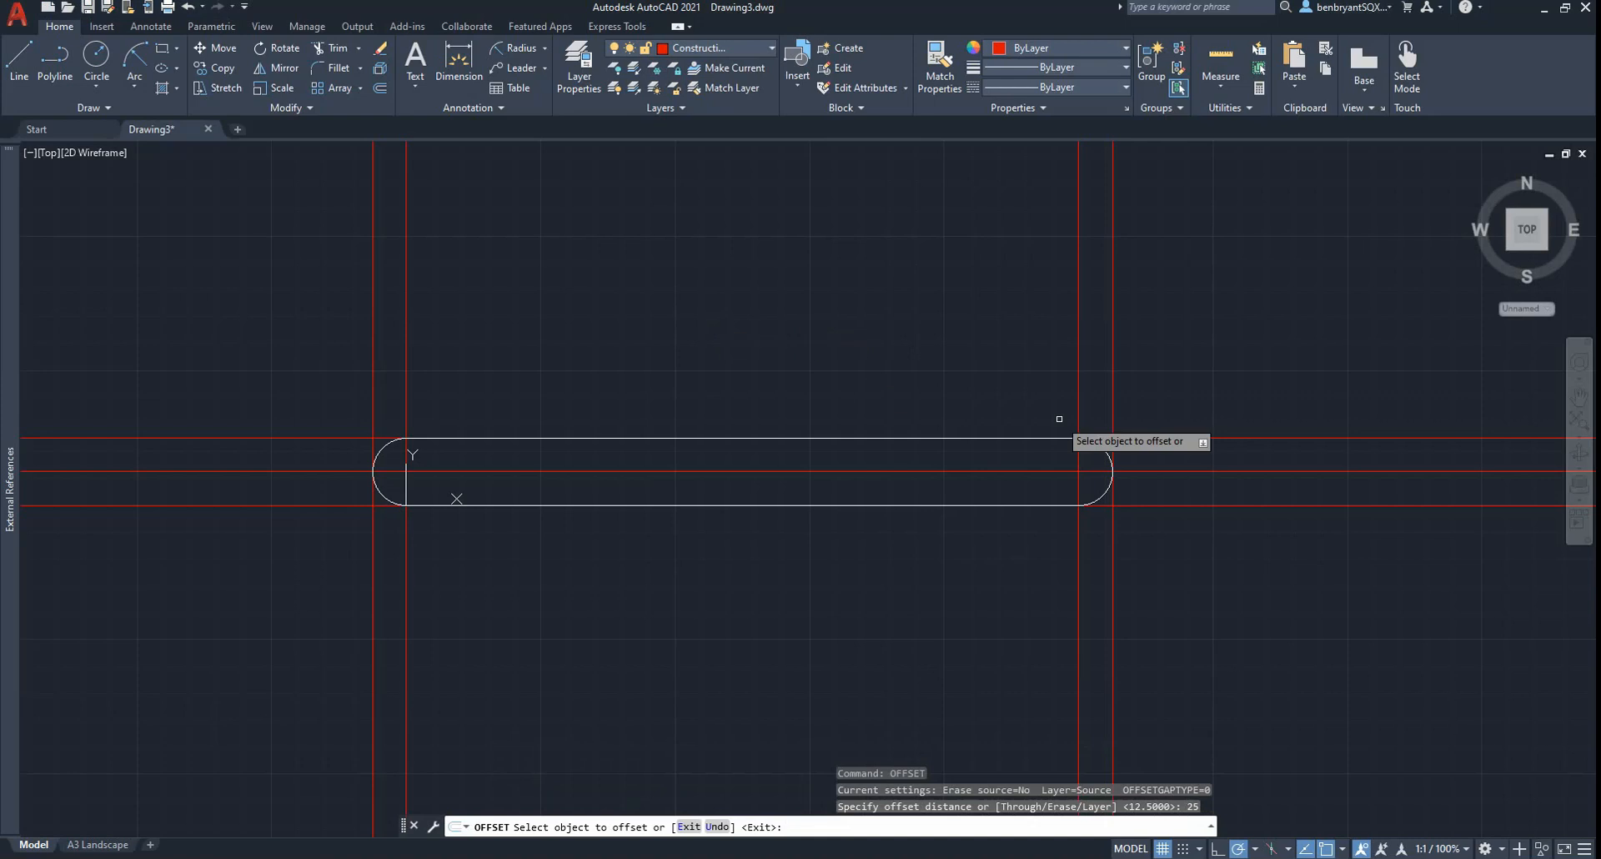
pyautogui.click(1150, 437)
pyautogui.click(1159, 369)
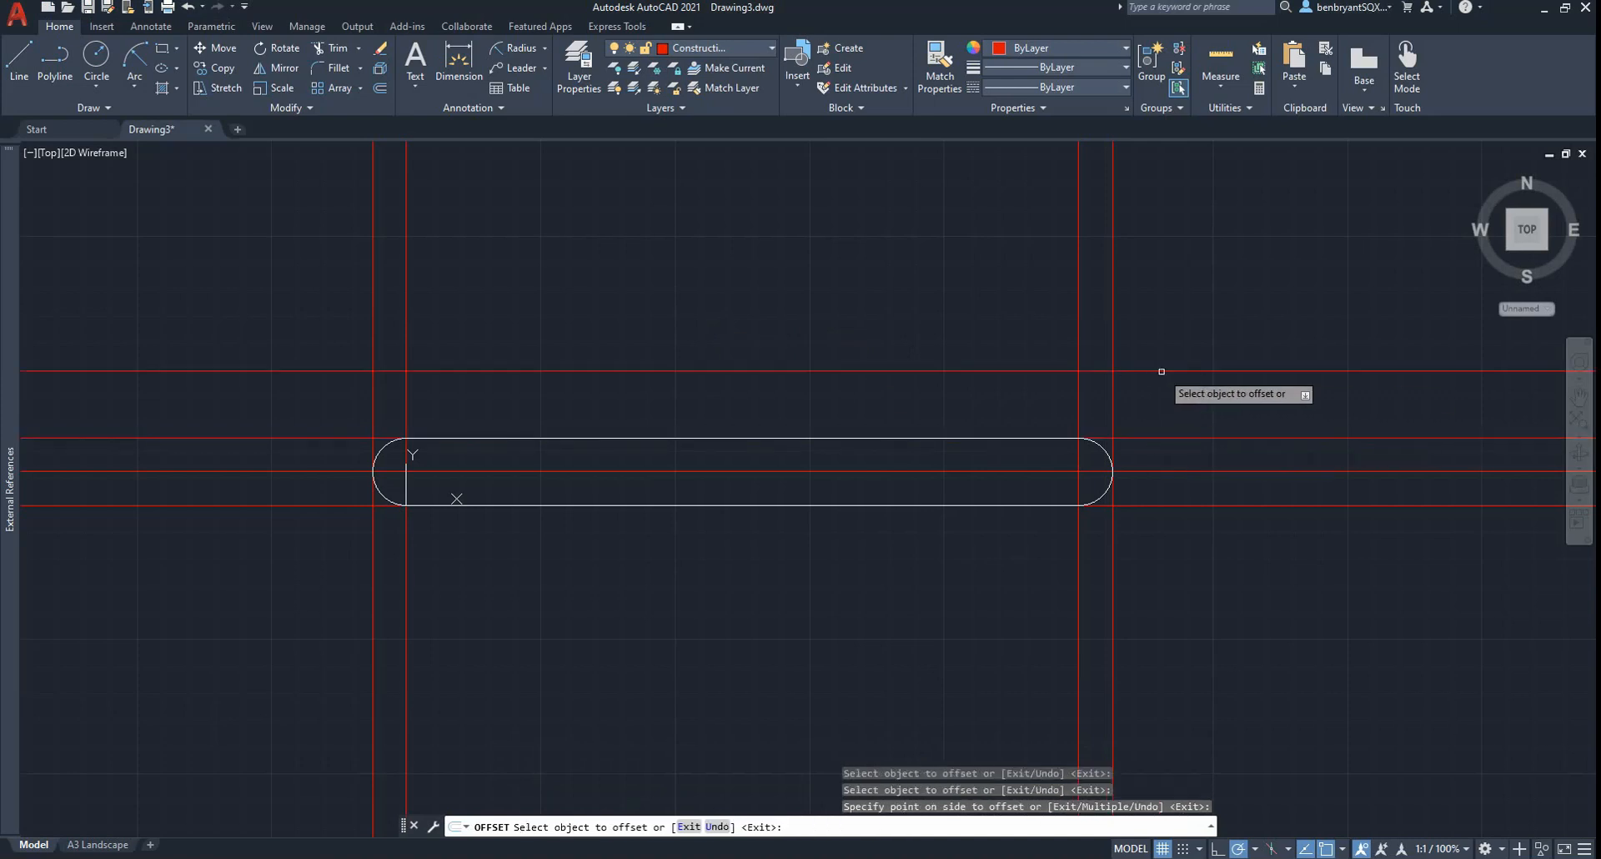
# Step: Check the channel's thickness in the reference PDF and offset the topmost horizontal construction line 5 upward
pyautogui.hotkey('alt', 'Tab')
pyautogui.hotkey('alt', 'Tab')
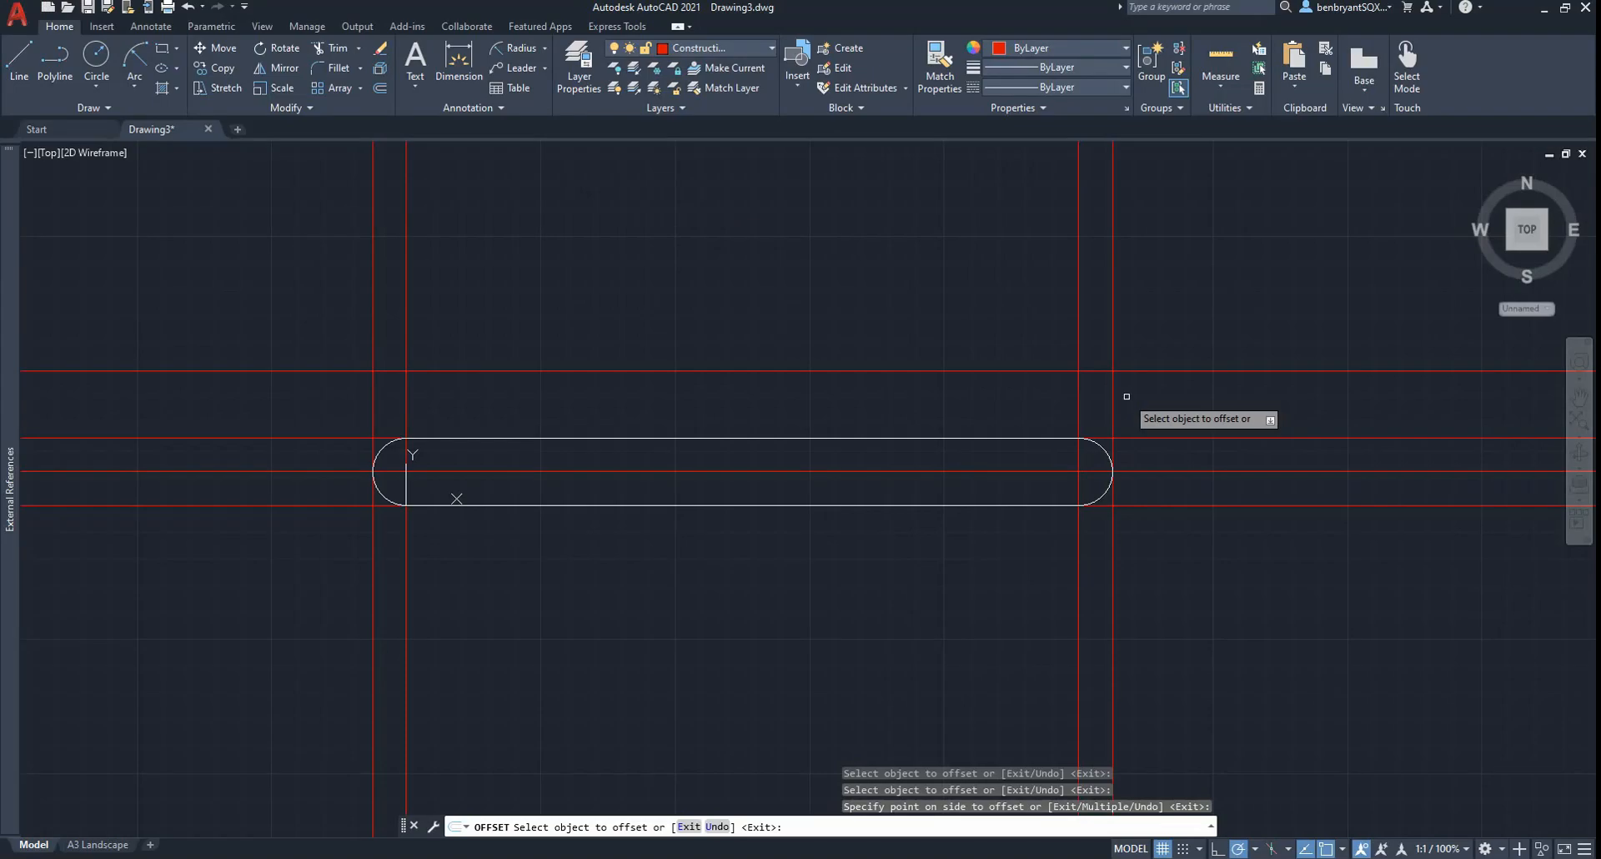
pyautogui.press('Return')
pyautogui.press('Return')
pyautogui.write('5#')
pyautogui.press('Return')
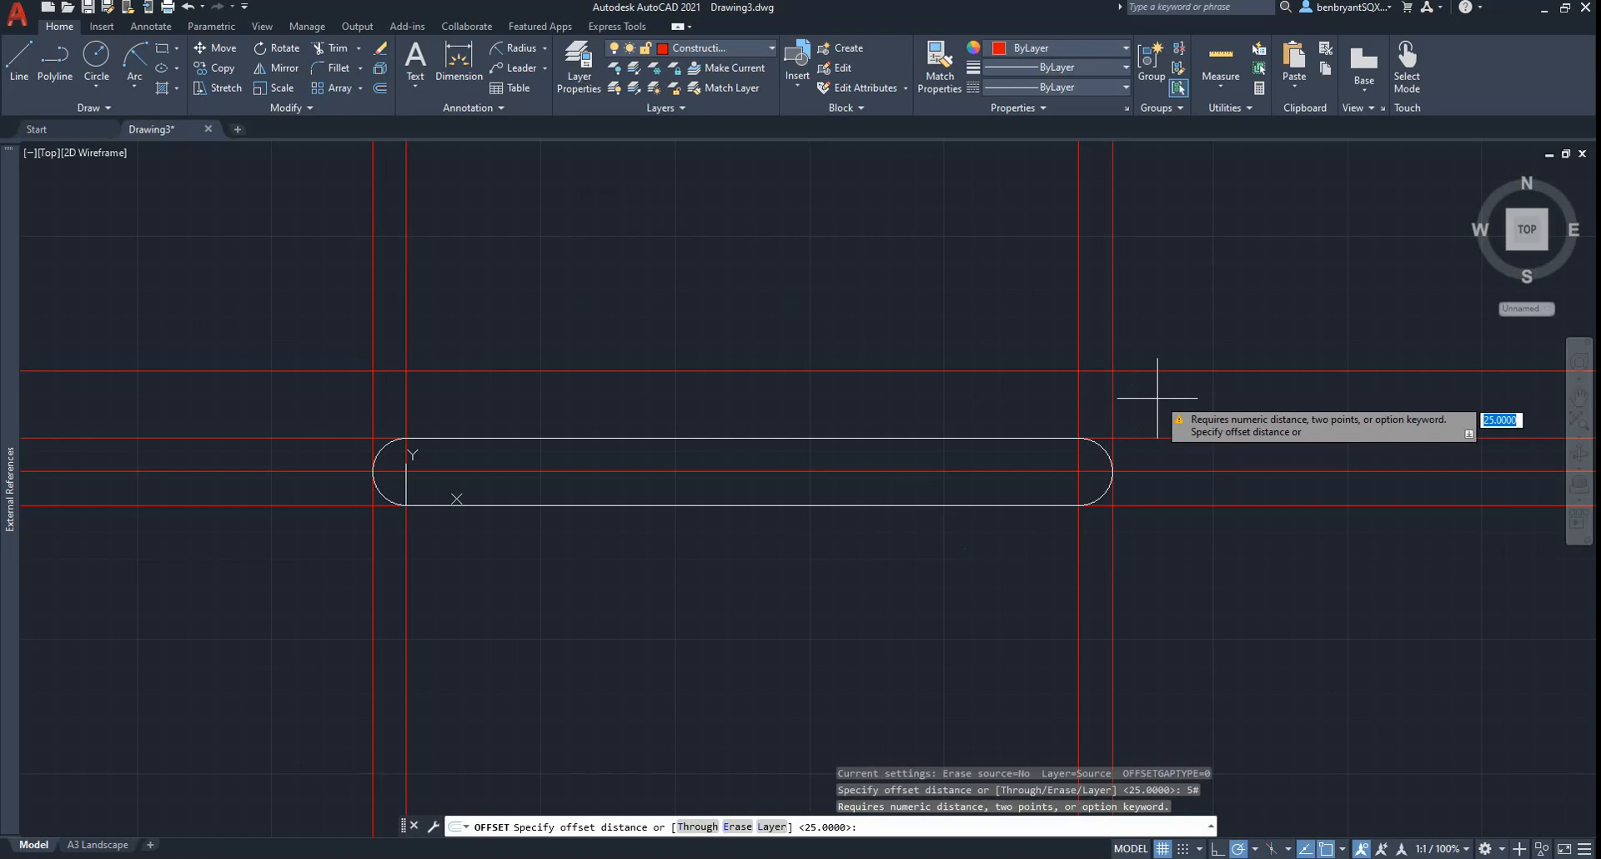
pyautogui.write('5')
pyautogui.press('Return')
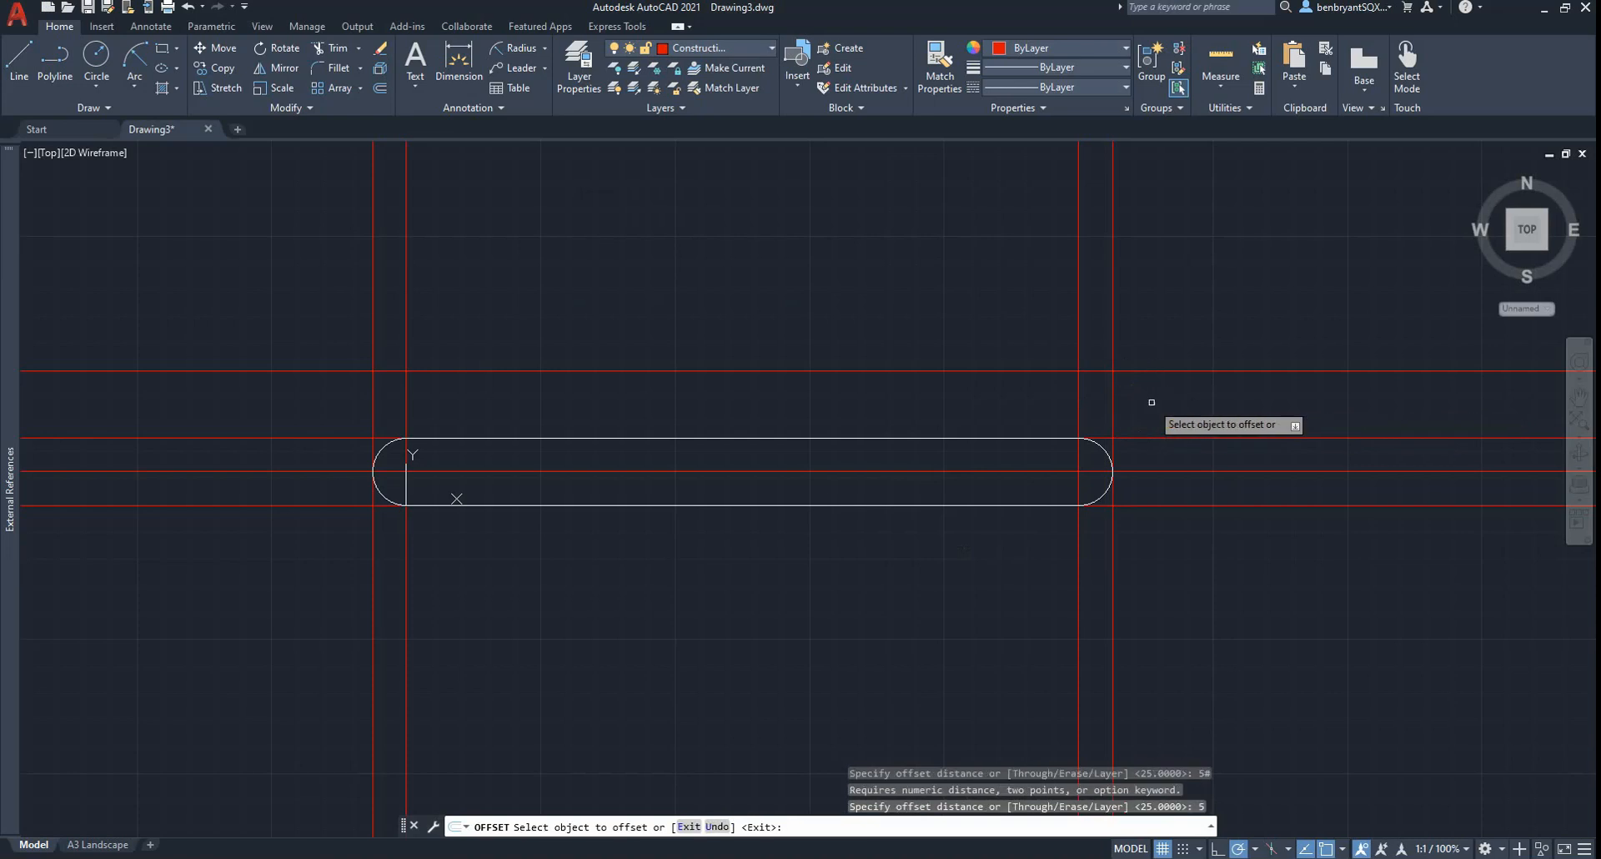
pyautogui.click(1160, 369)
pyautogui.click(1163, 352)
pyautogui.press('Escape')
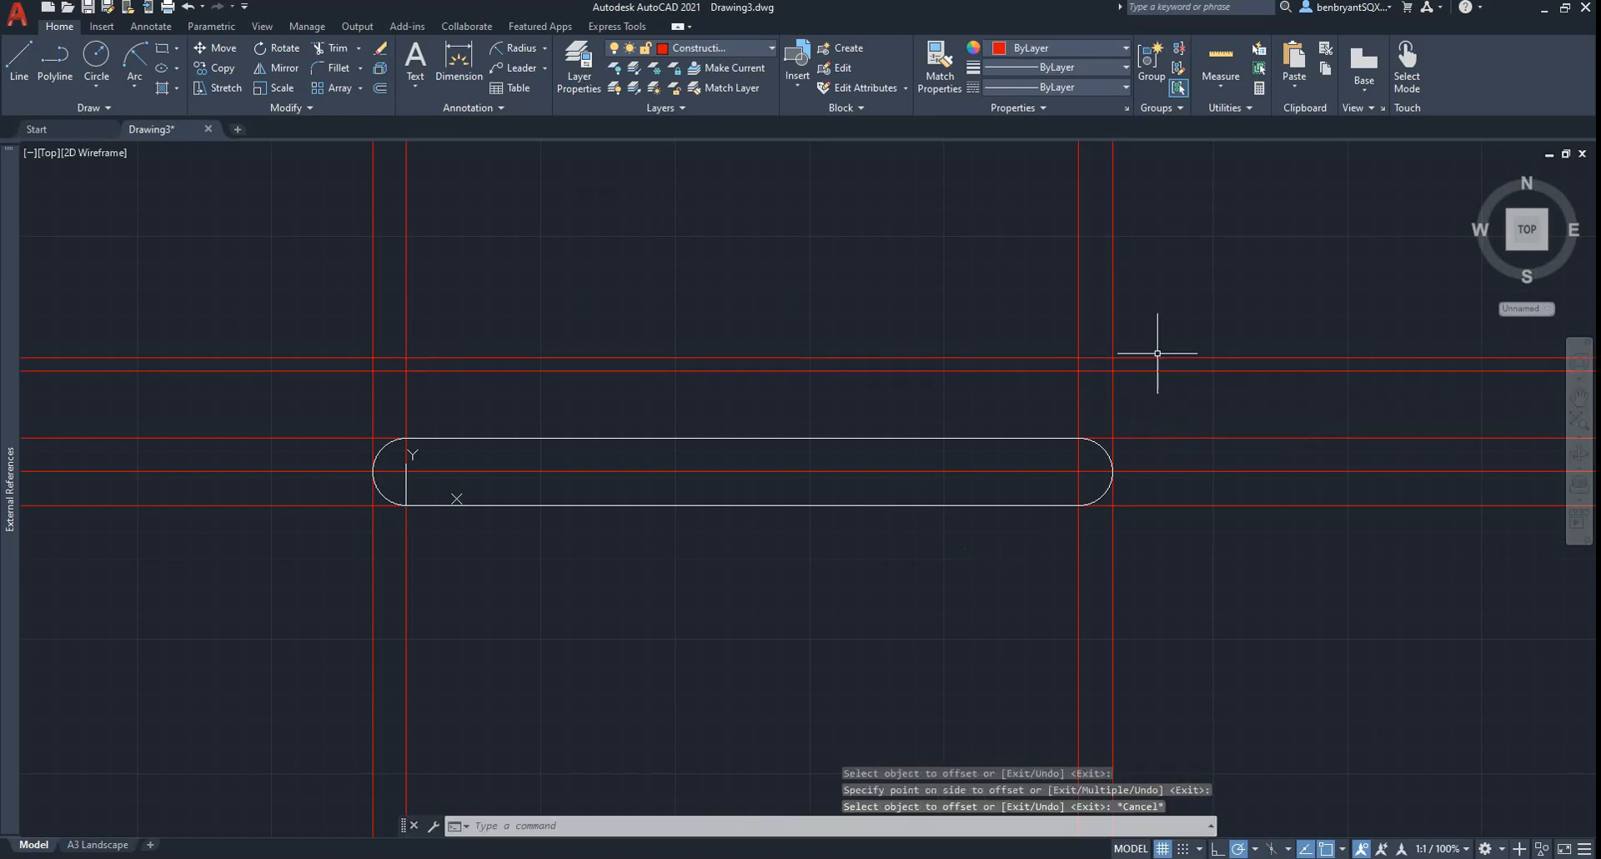
# Step: Draw the edge-view rectangle between the outer vertical and two topmost horizontal construction lines, and move it to the Drawing layer
pyautogui.click(169, 85)
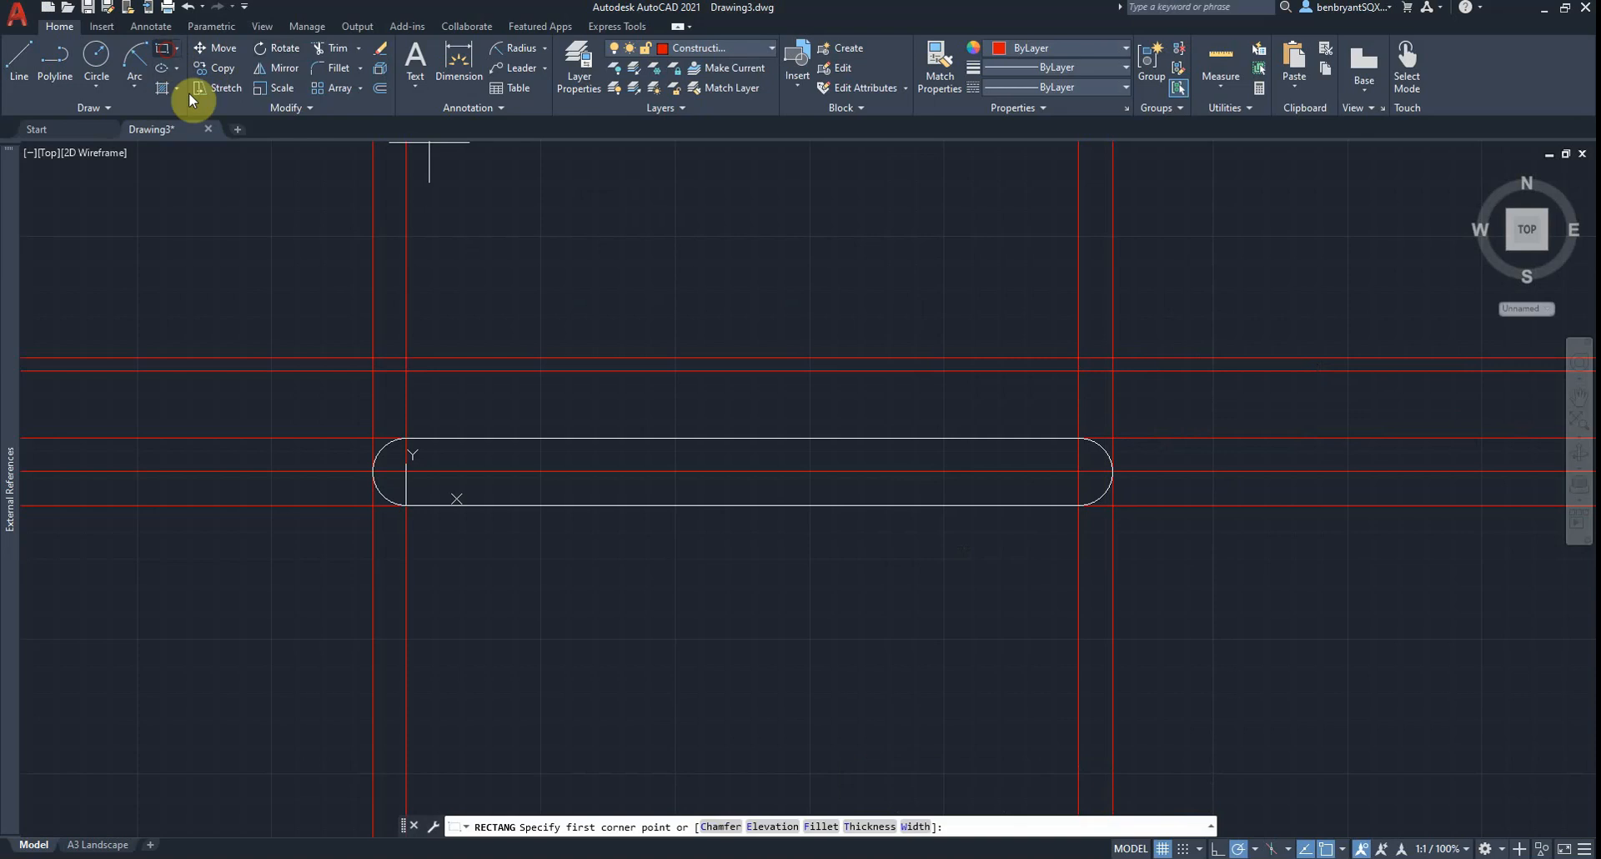
pyautogui.click(373, 369)
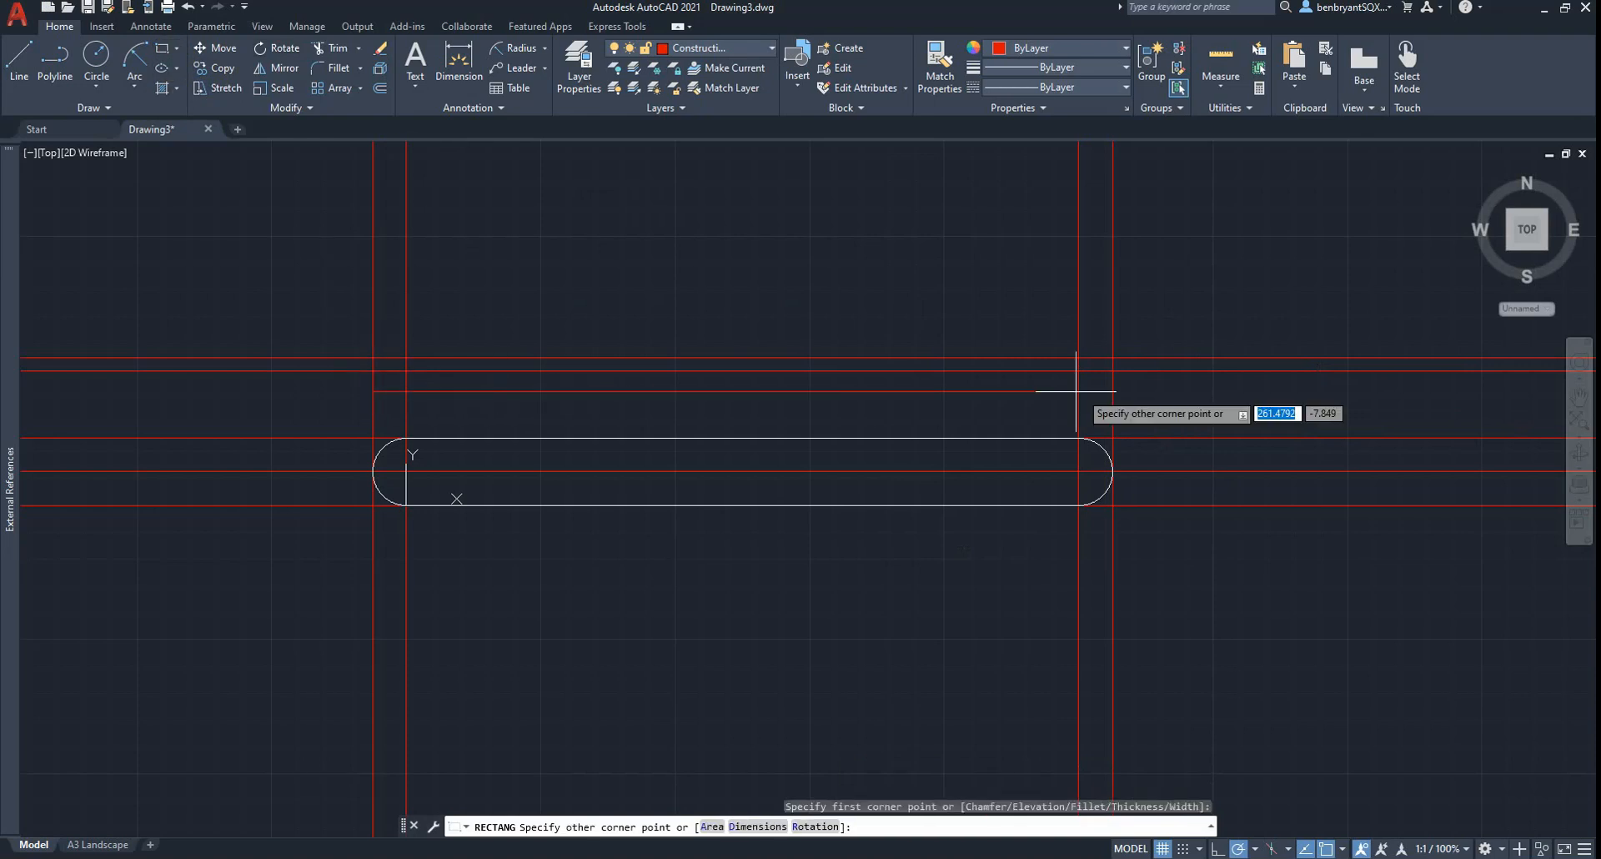
pyautogui.click(1113, 358)
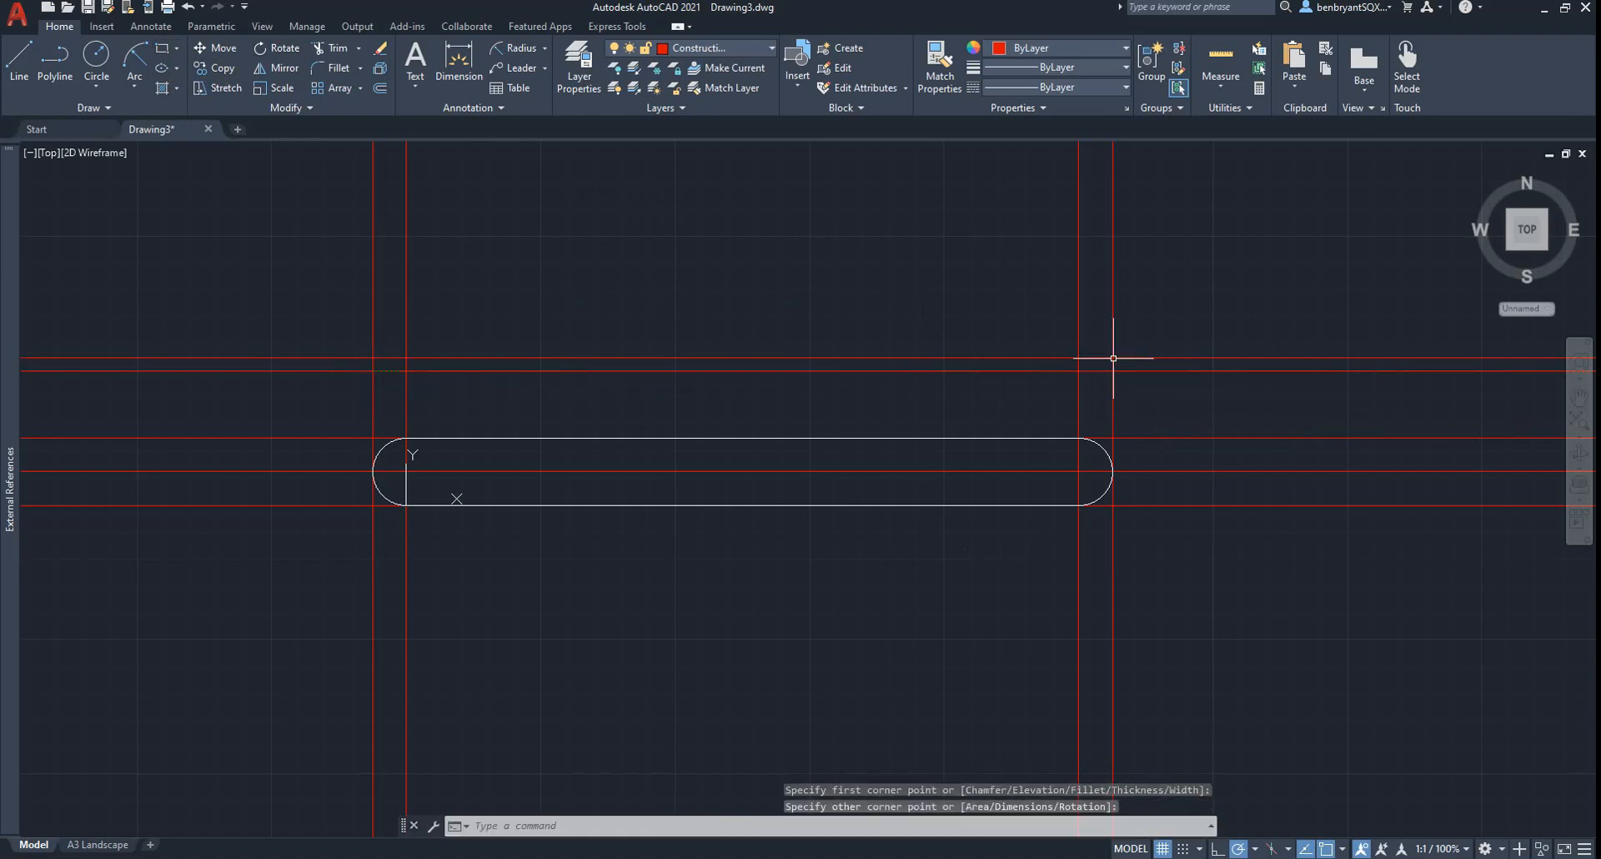
pyautogui.click(1025, 358)
pyautogui.click(699, 48)
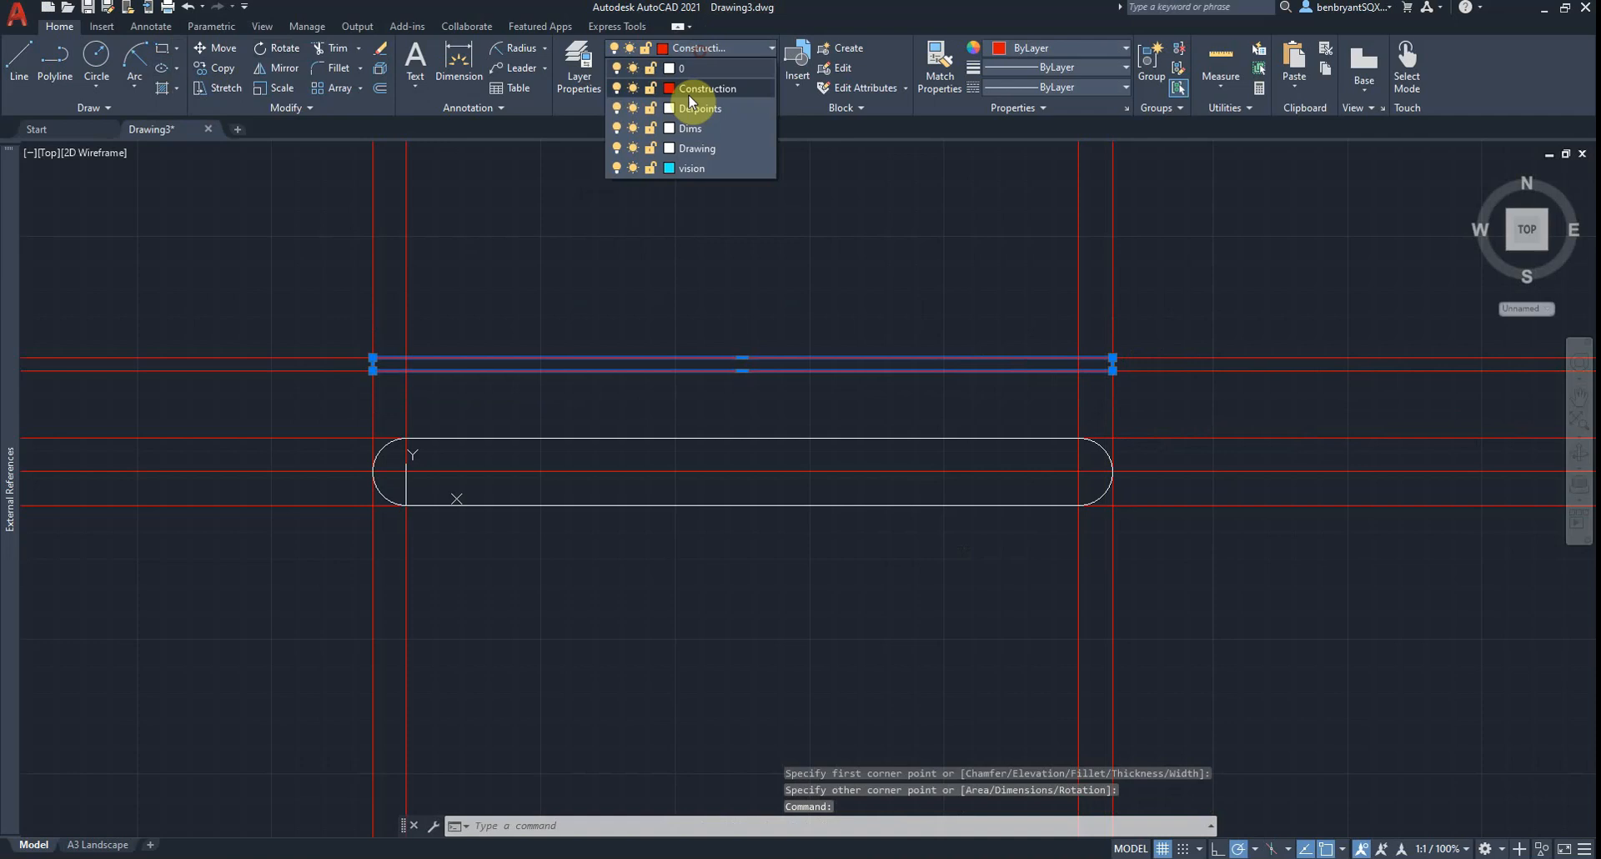
pyautogui.click(691, 145)
pyautogui.press('Escape')
# Step: On the Drawing layer, draw a short vertical line across the edge-view rectangle at each of the two inner vertical construction lines
pyautogui.click(702, 50)
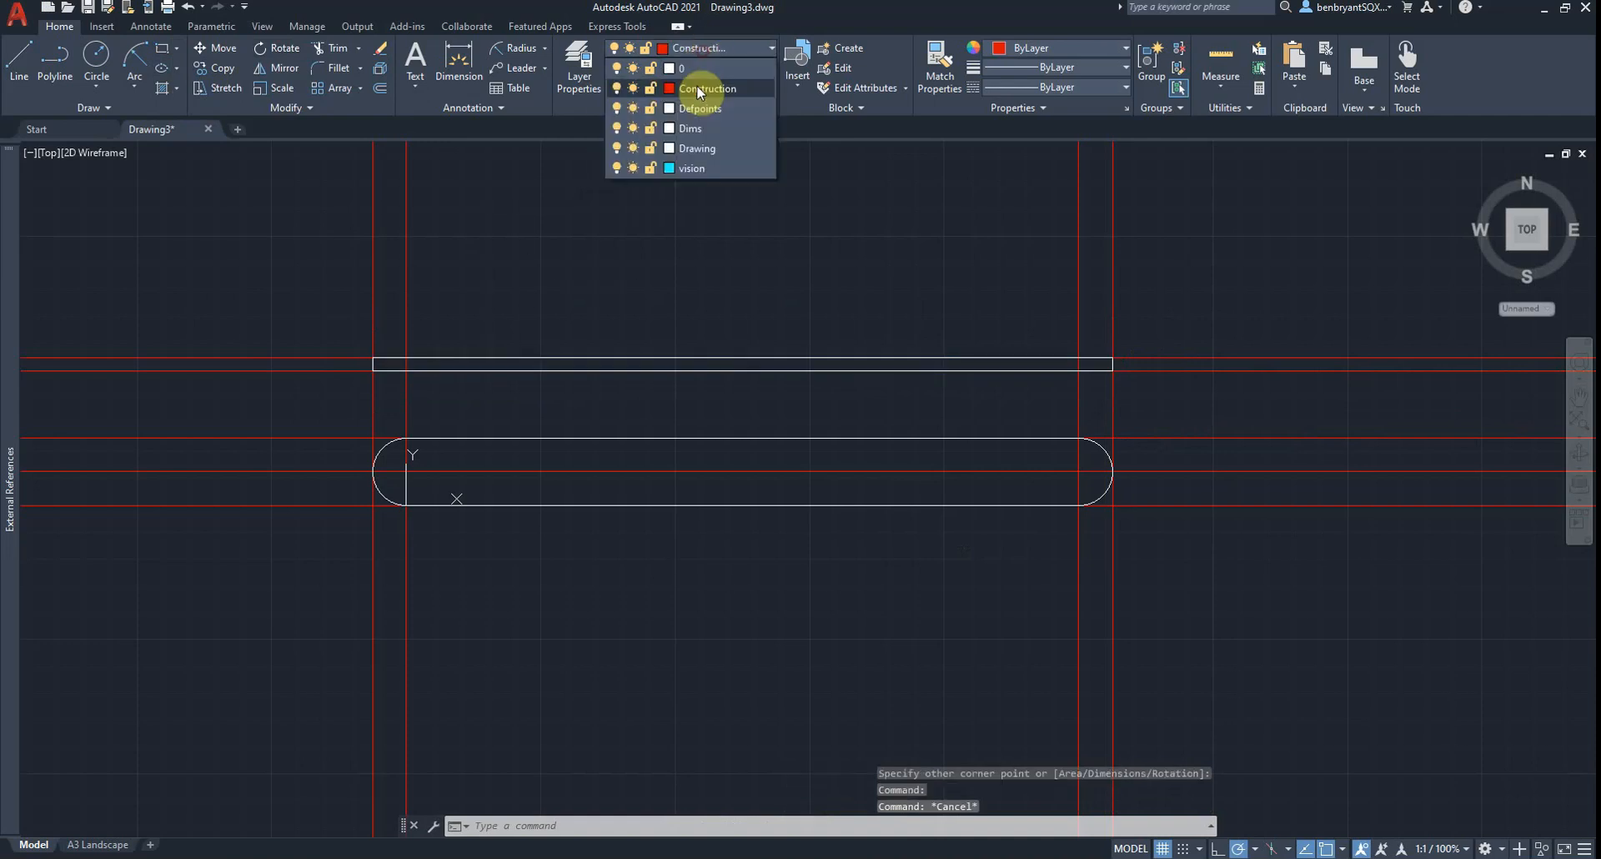
pyautogui.click(705, 150)
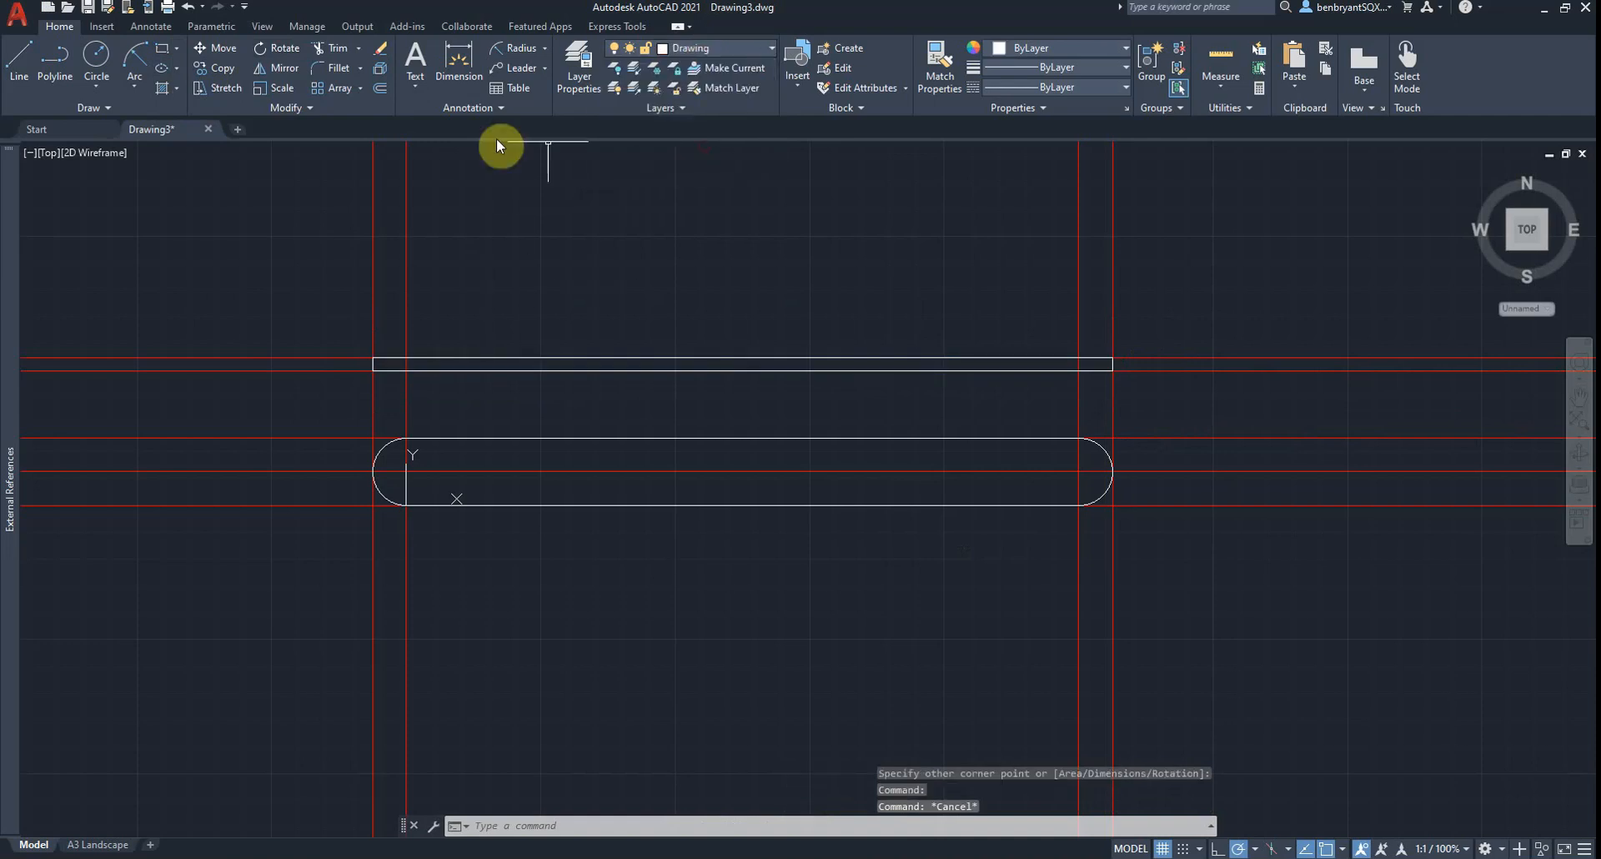
pyautogui.click(16, 52)
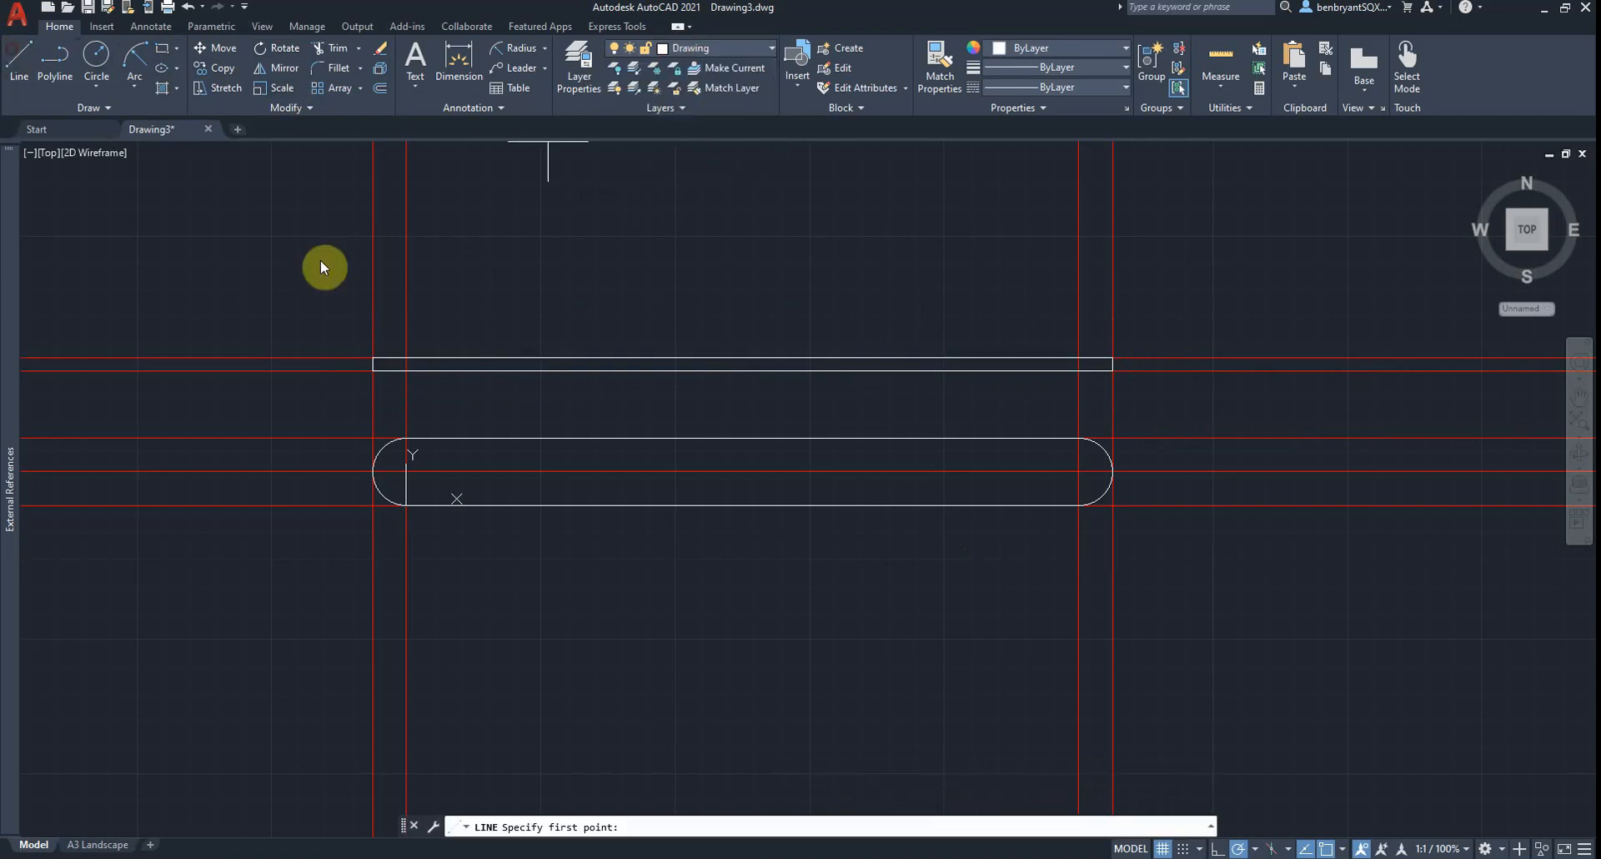
pyautogui.click(406, 358)
pyautogui.click(406, 370)
pyautogui.press('Return')
pyautogui.press('Return')
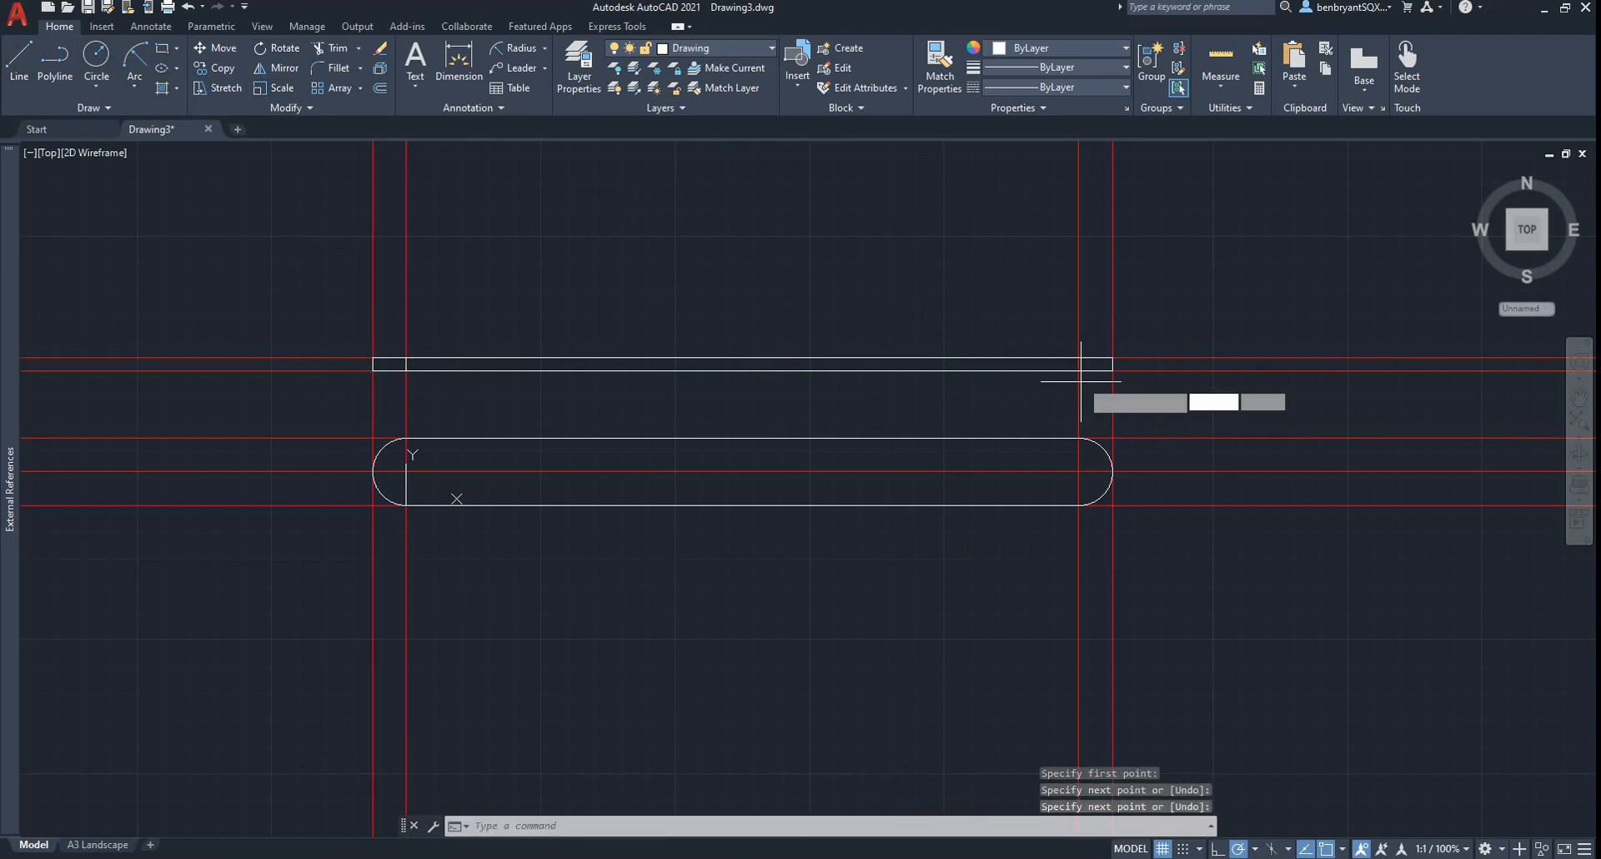
pyautogui.click(1080, 358)
pyautogui.click(1079, 370)
pyautogui.press('Escape')
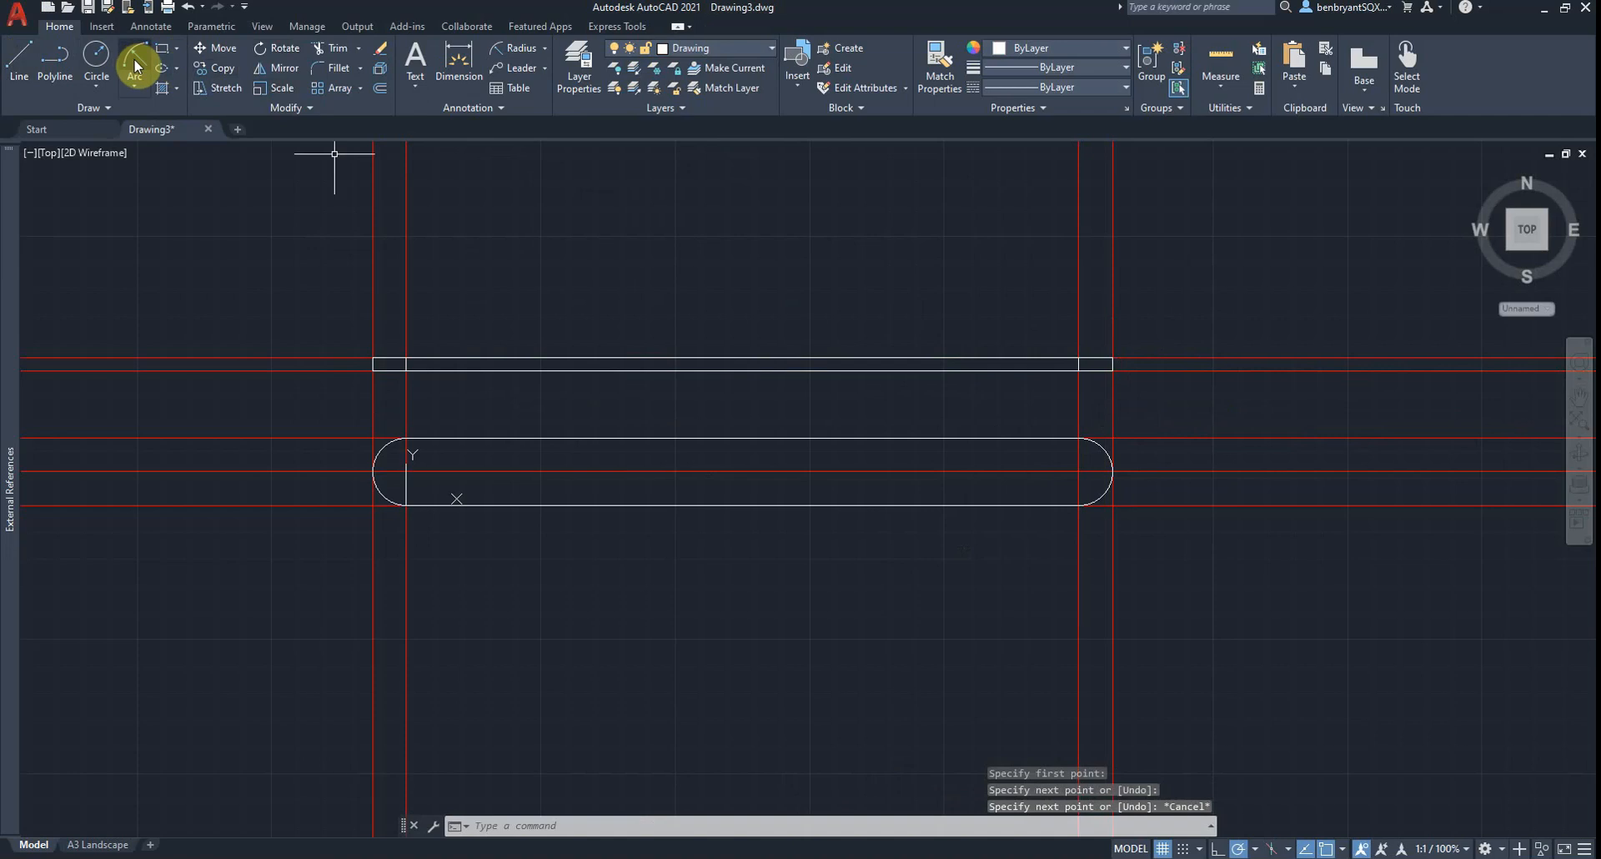
# Step: Draw a hole circle of radius 5 at the centre of each rounded end of the channel
pyautogui.click(98, 59)
pyautogui.click(407, 471)
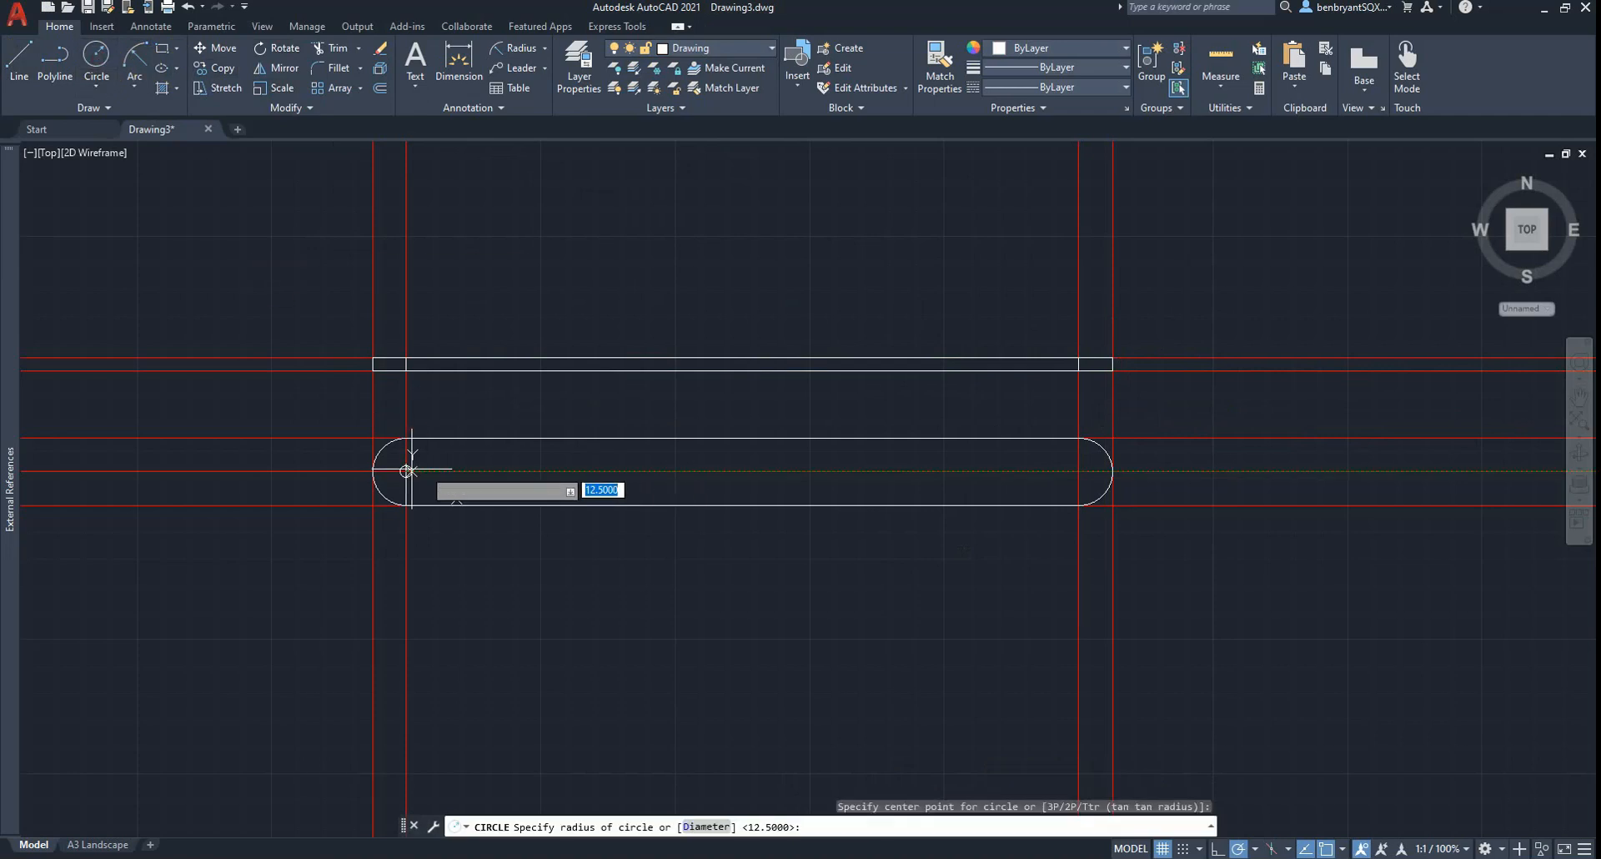
pyautogui.write('5')
pyautogui.press('Return')
pyautogui.press('Return')
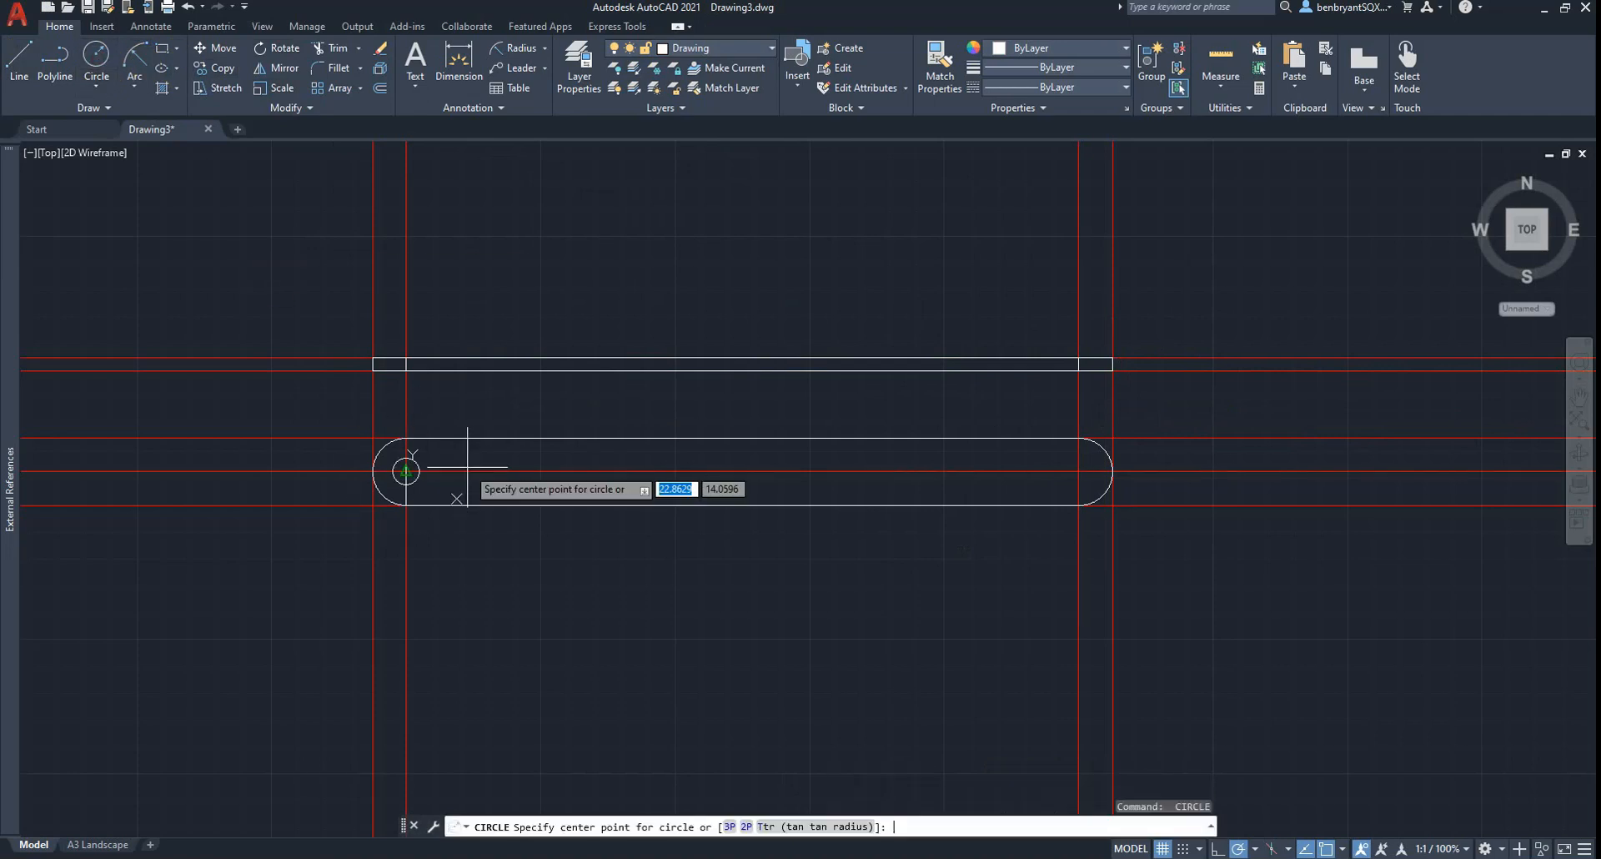
pyautogui.click(1079, 472)
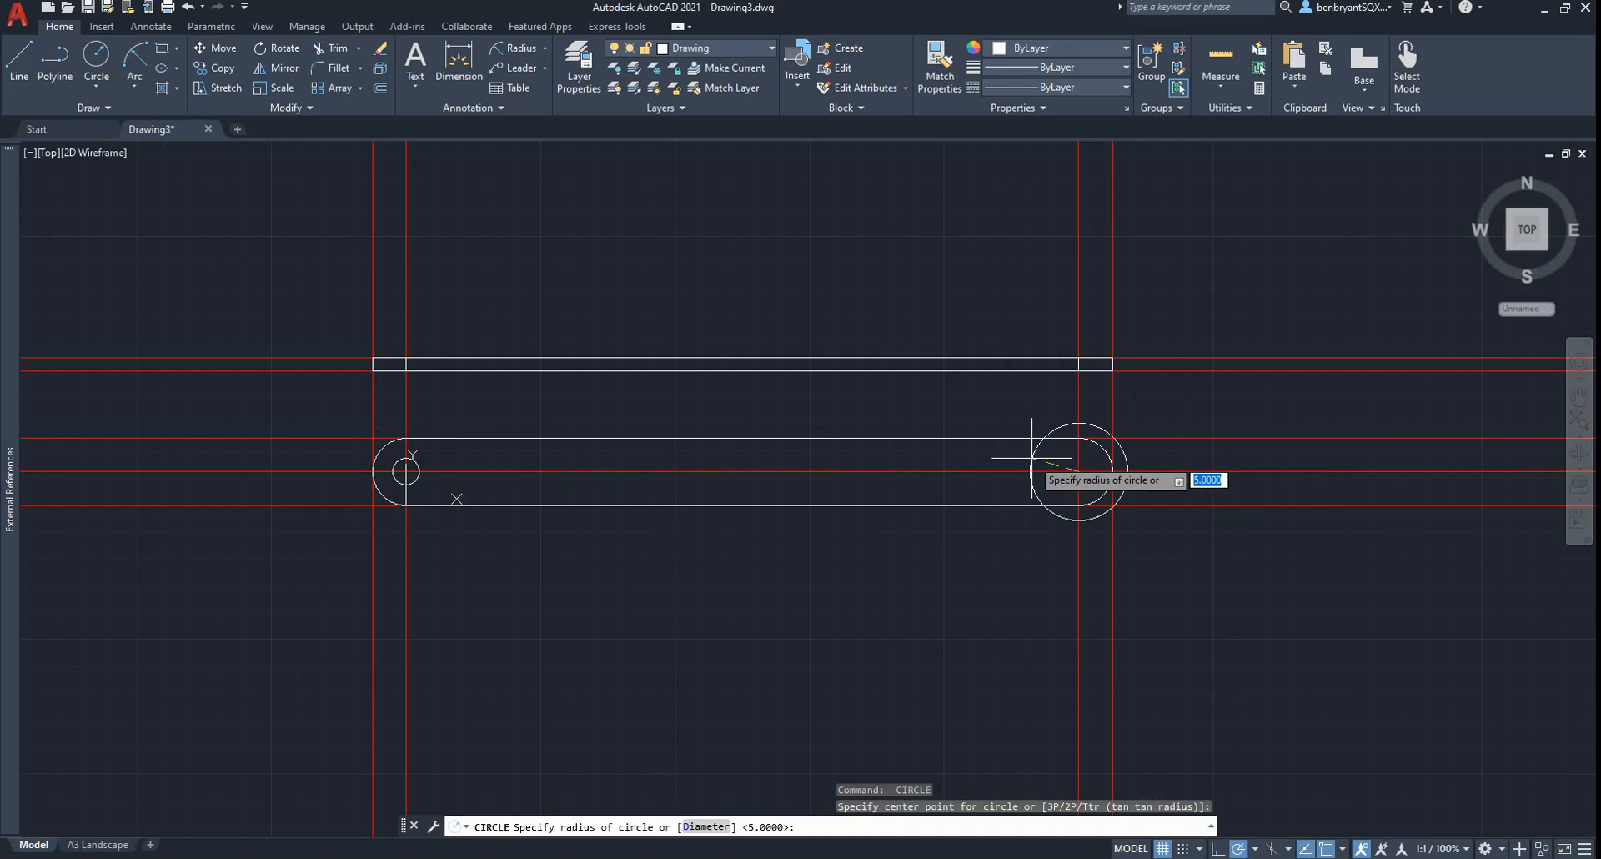
pyautogui.write('5')
pyautogui.press('Return')
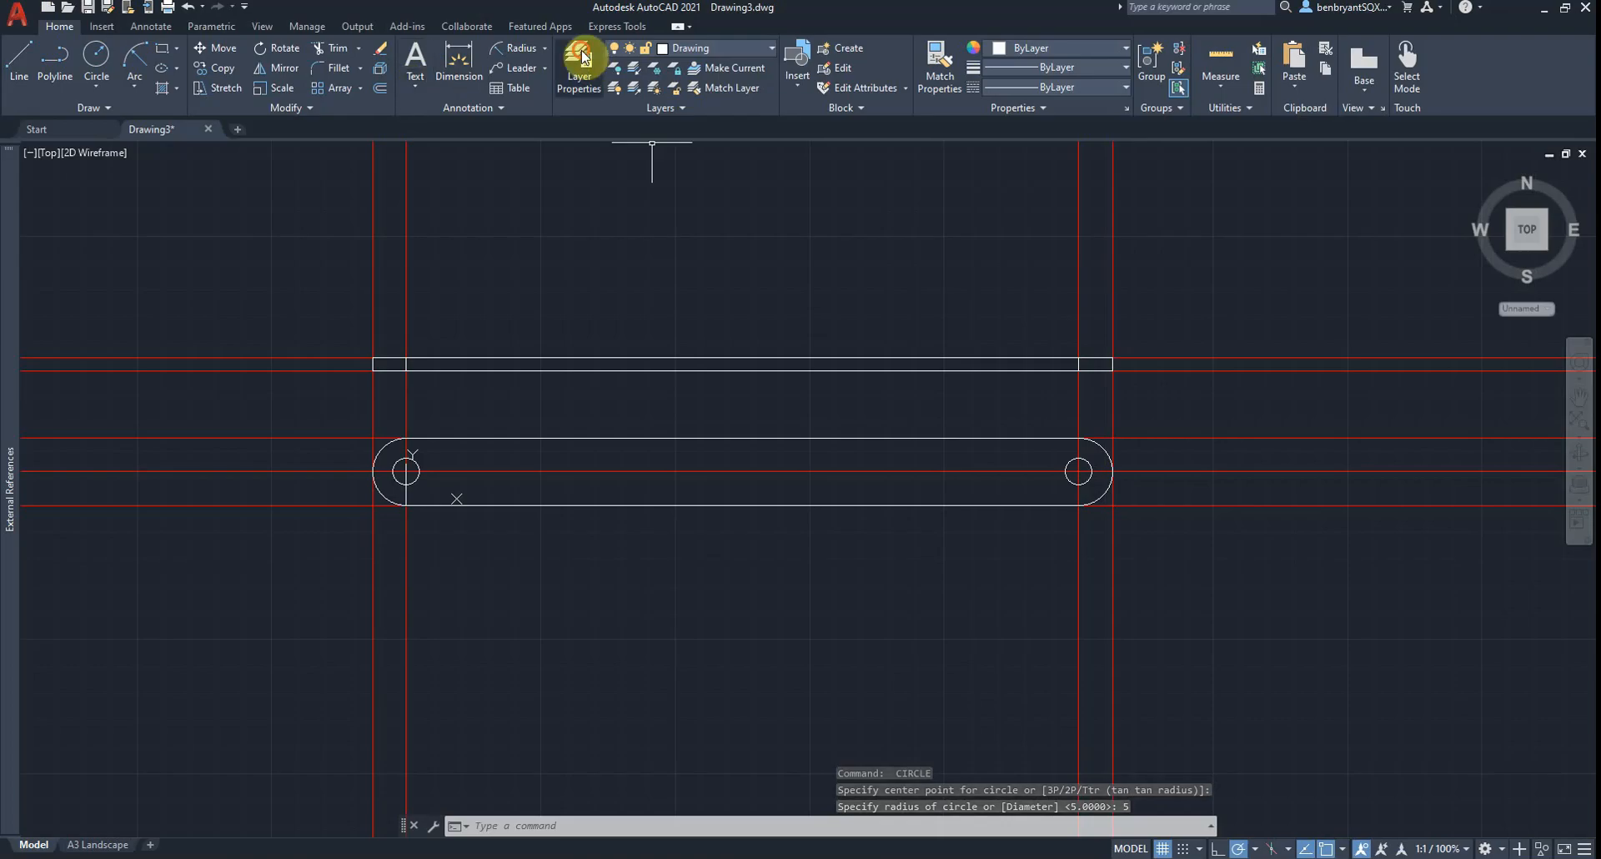
# Step: Create a new layer named Hidden and set its color to index 9
pyautogui.click(583, 57)
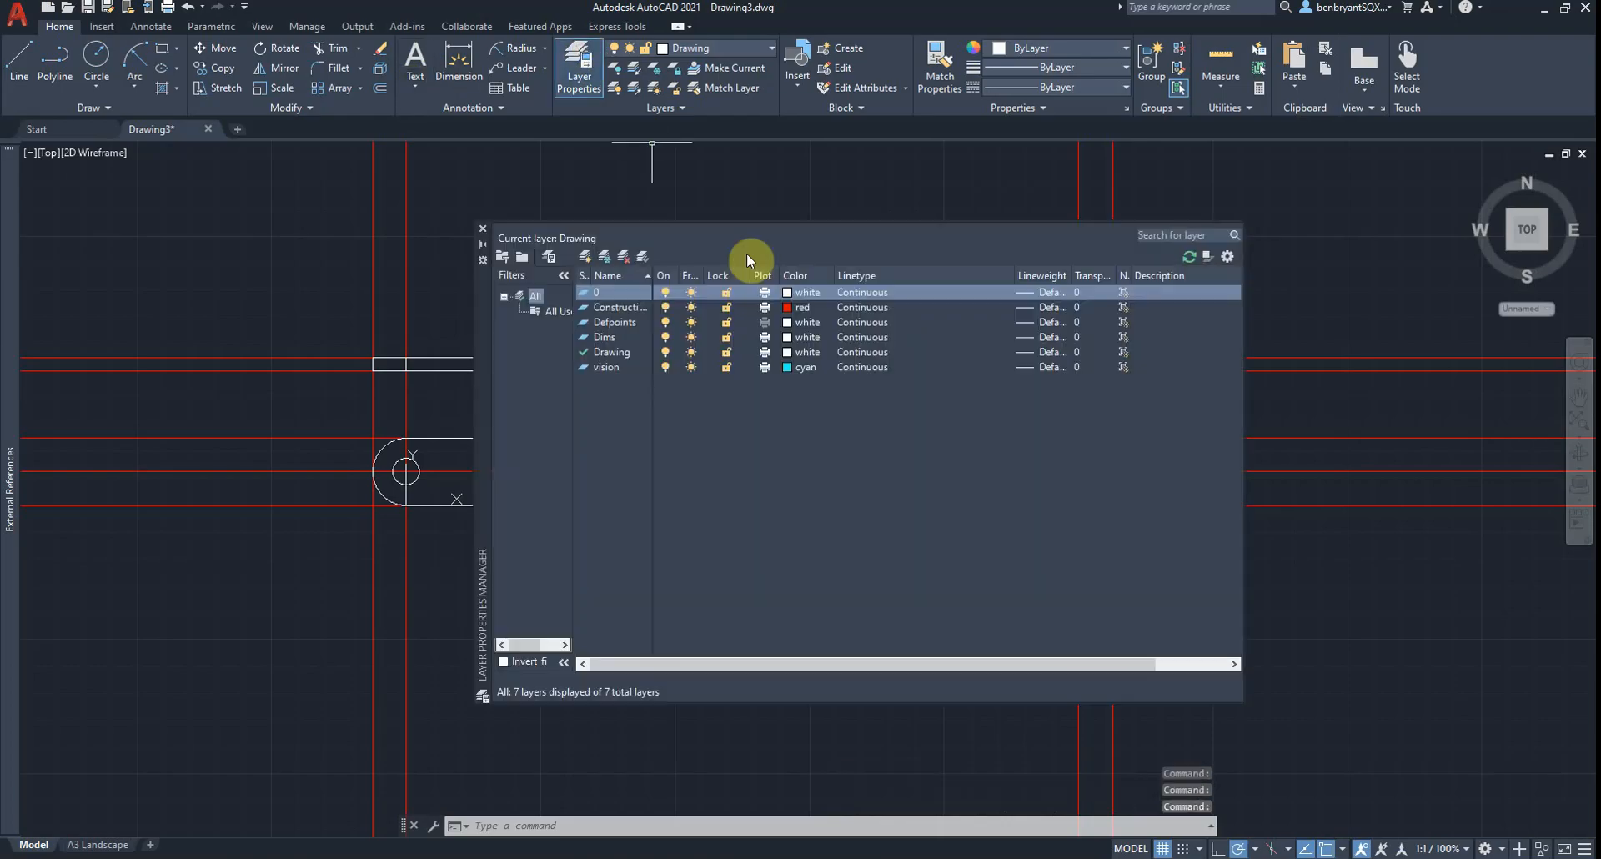
pyautogui.click(586, 257)
pyautogui.write('Hidden')
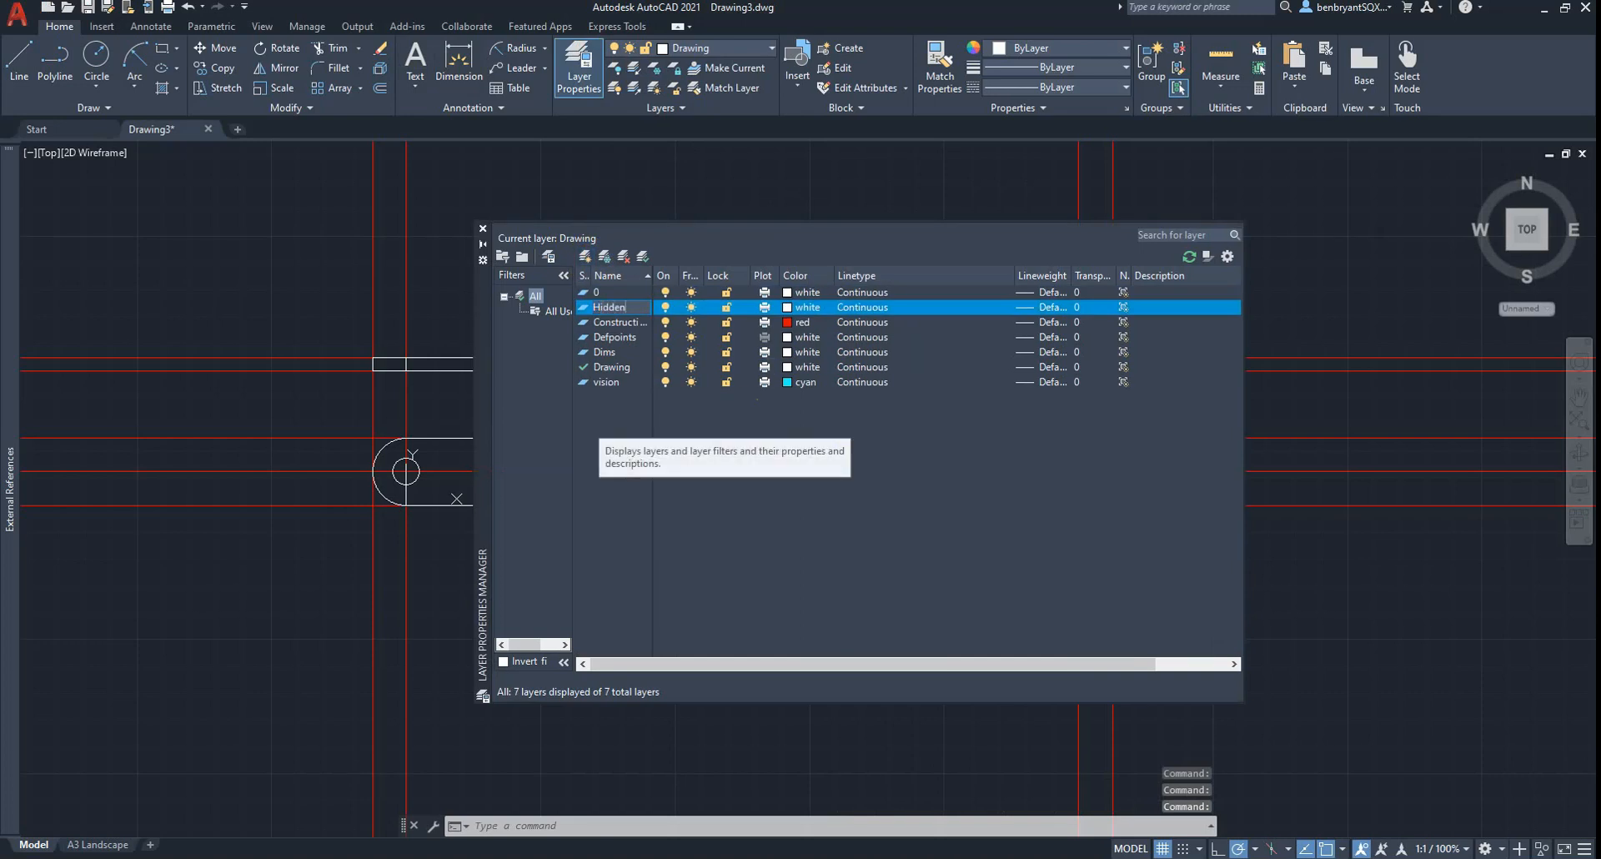
pyautogui.click(907, 432)
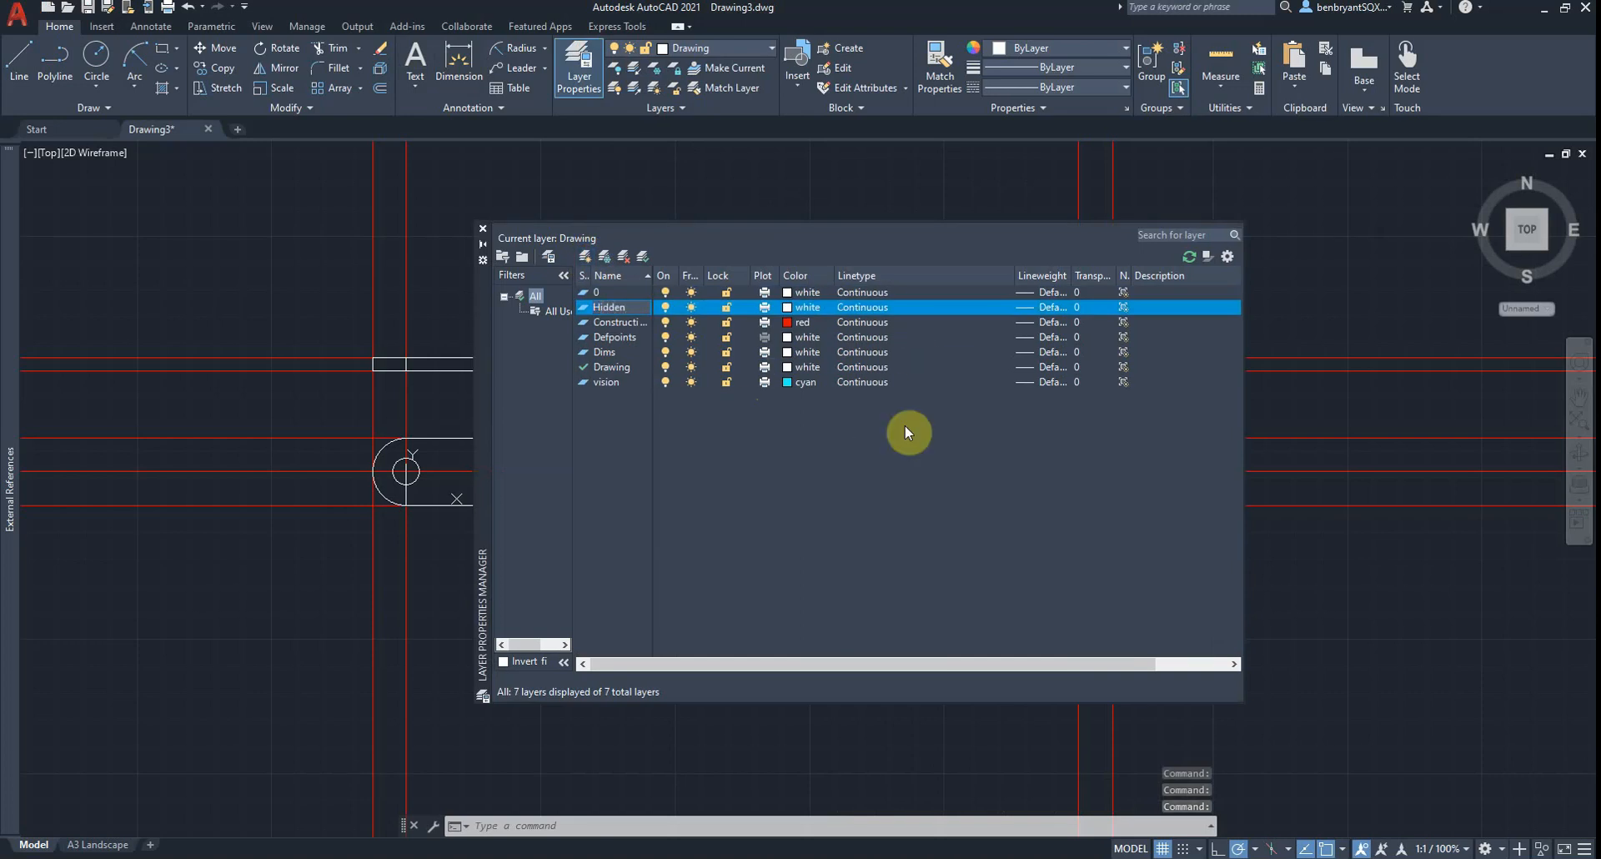
pyautogui.click(803, 309)
pyautogui.click(836, 506)
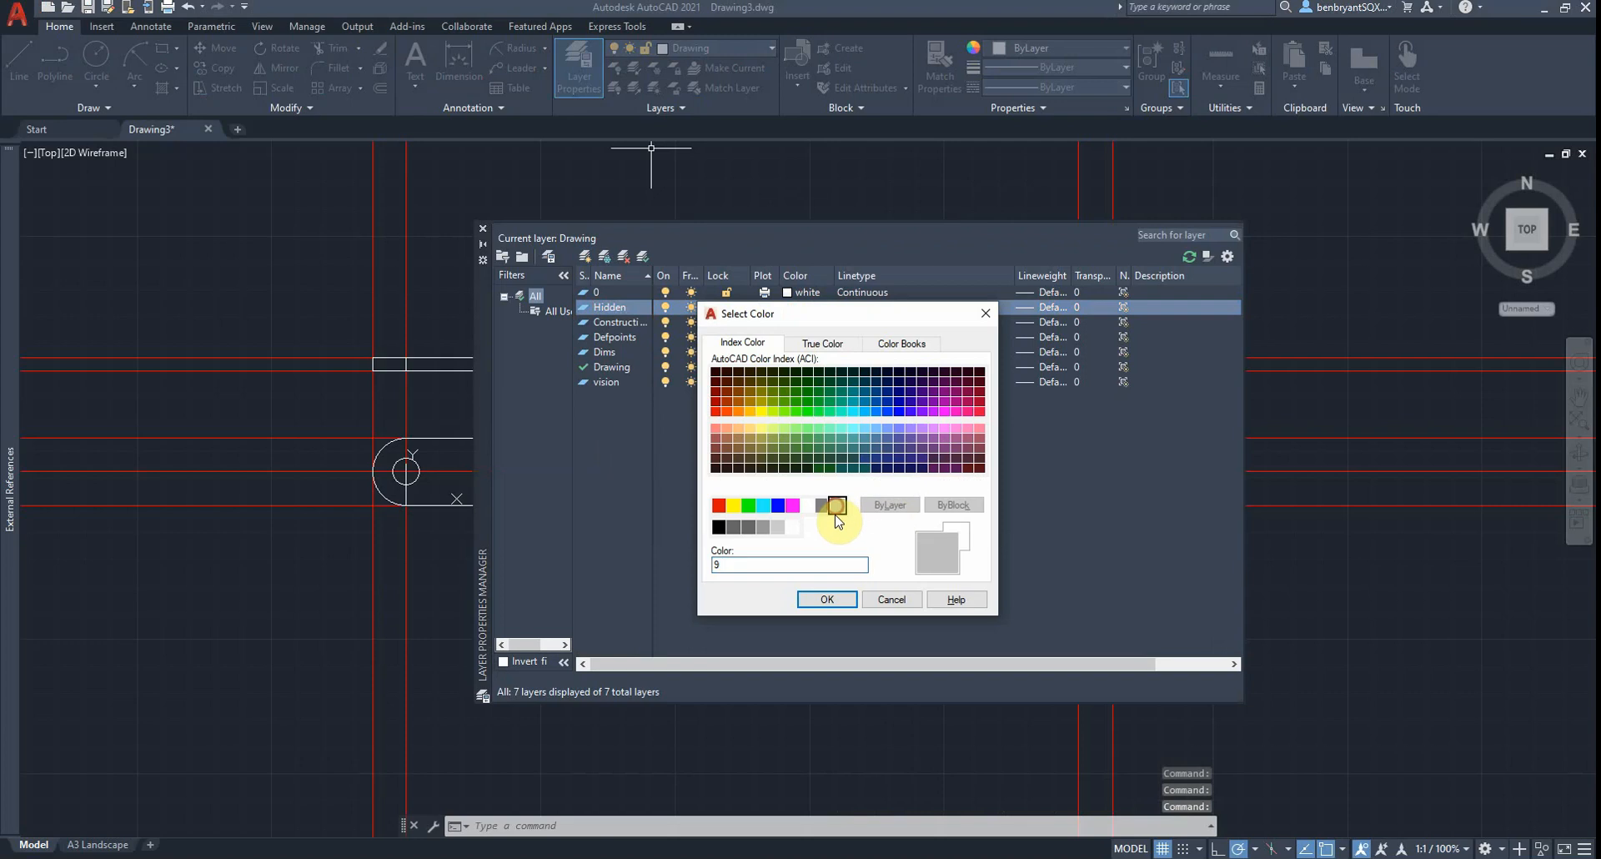
pyautogui.click(826, 600)
# Step: Load the HIDDEN linetype from acadiso.lin, assign it to the Hidden layer, and close the layer manager
pyautogui.click(884, 305)
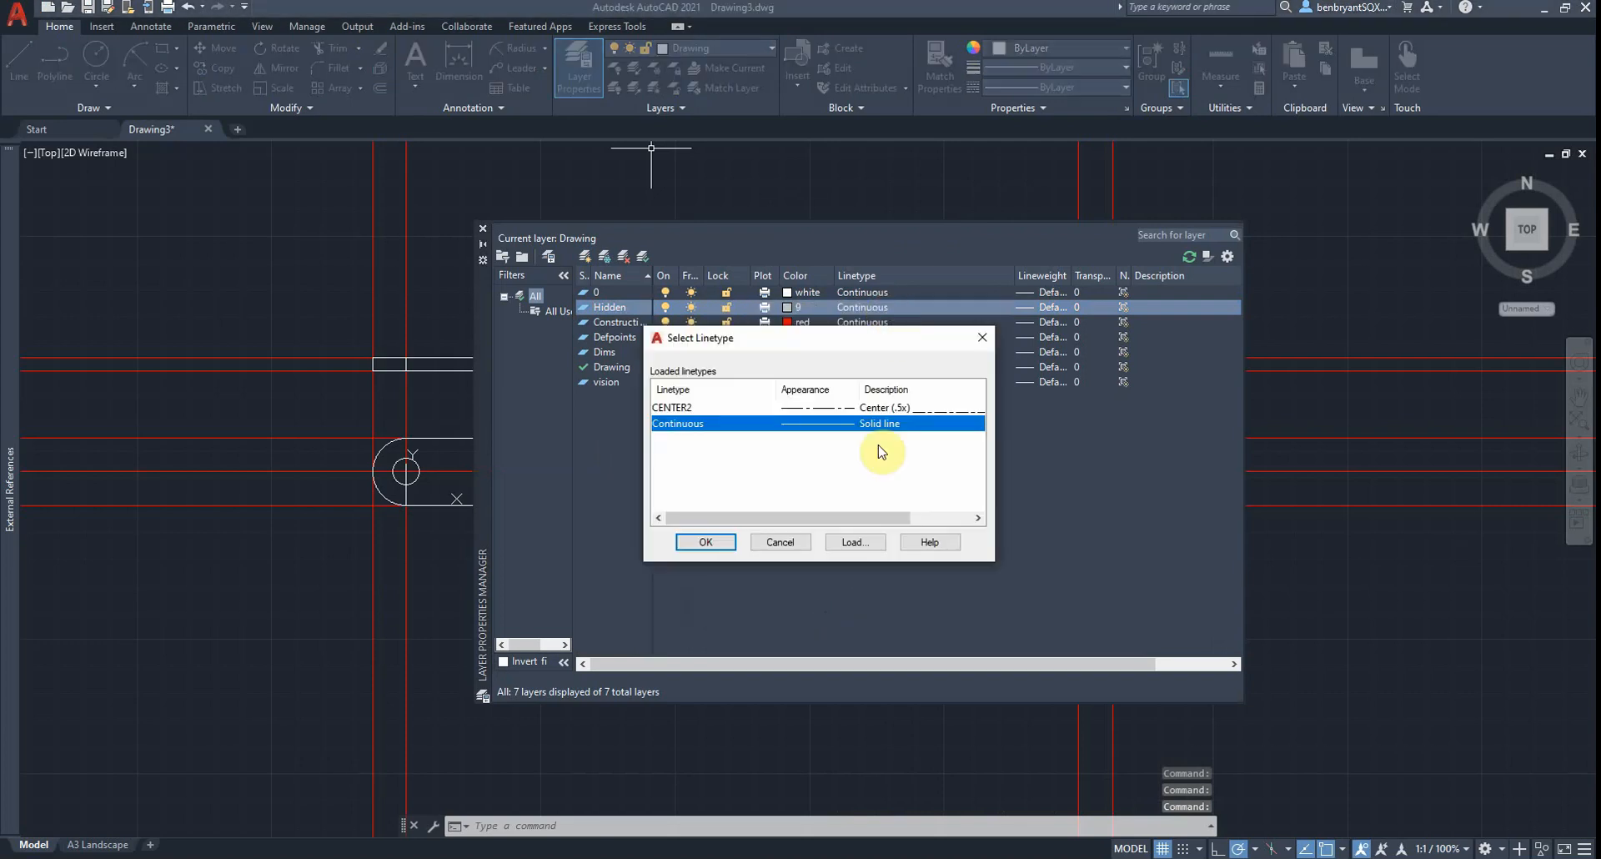
pyautogui.click(853, 542)
pyautogui.click(751, 477)
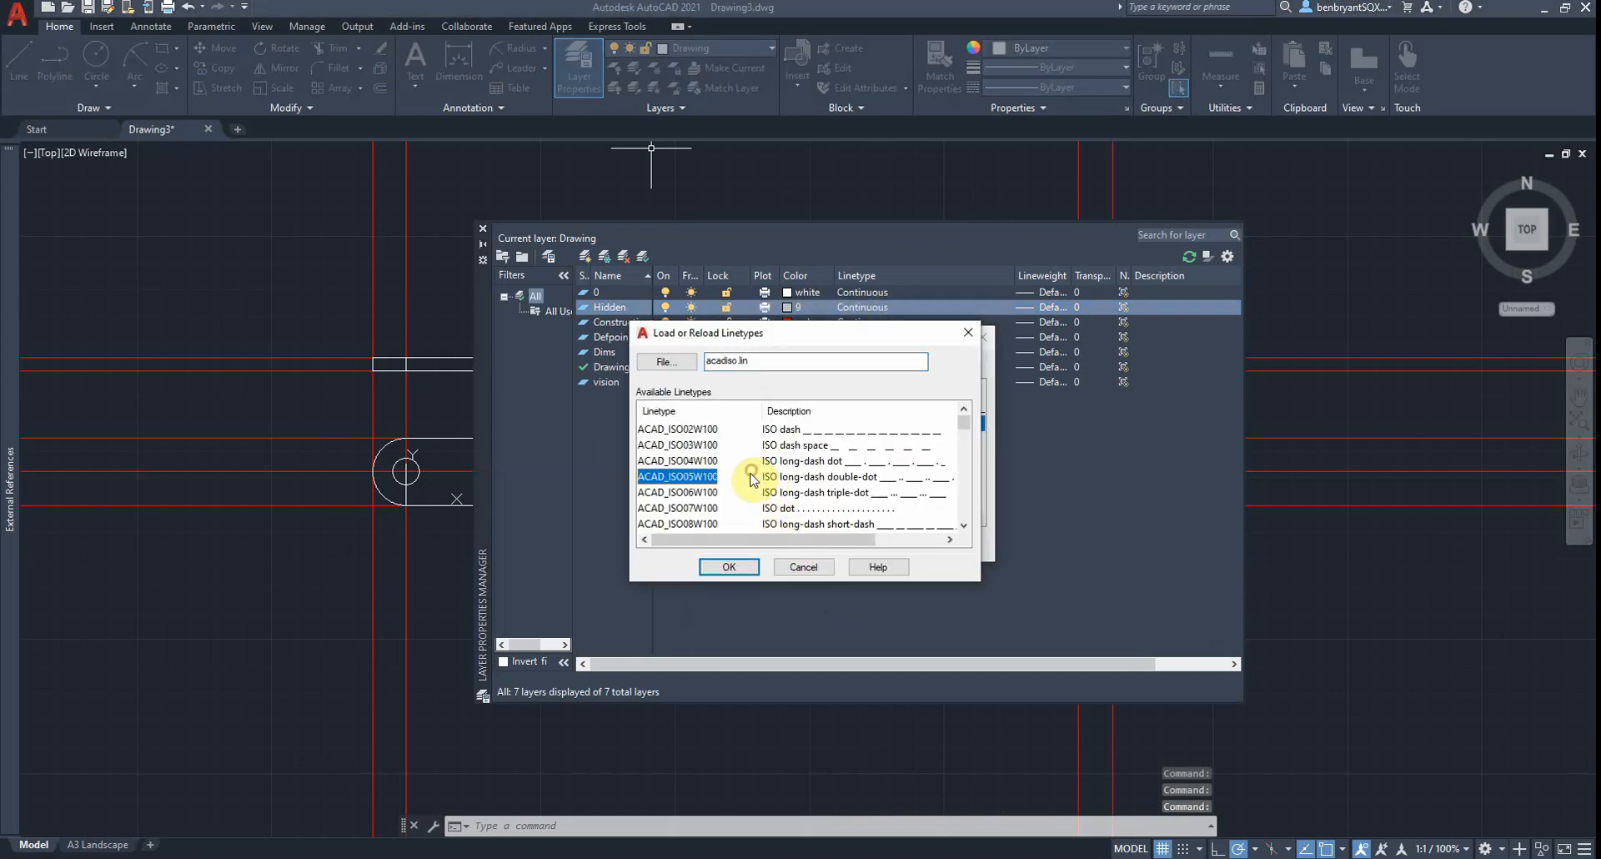
pyautogui.press('h')
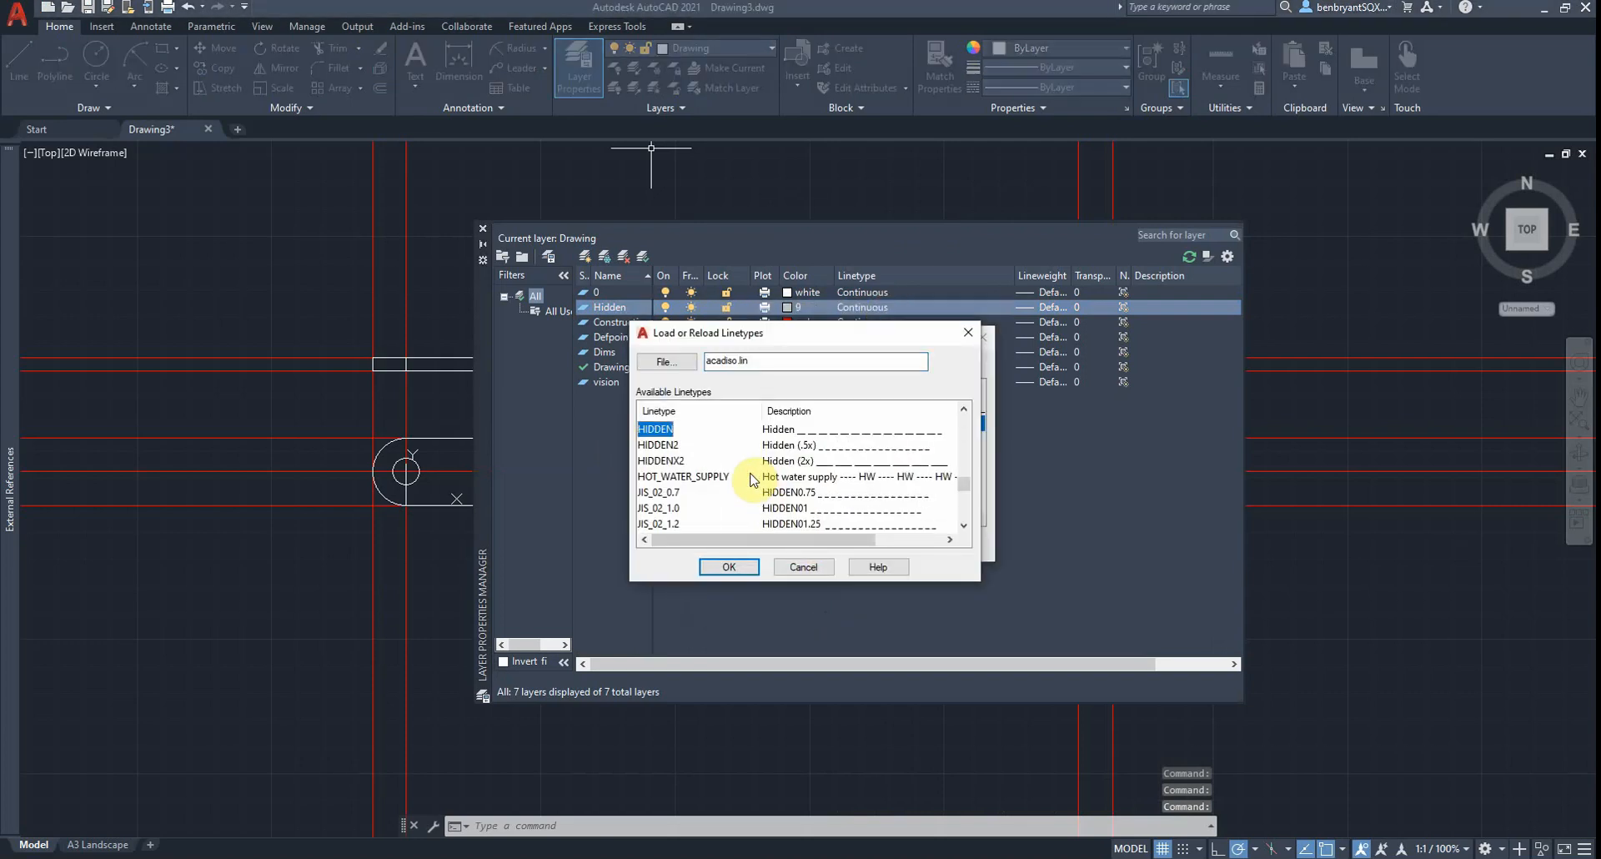
pyautogui.click(723, 569)
pyautogui.click(683, 439)
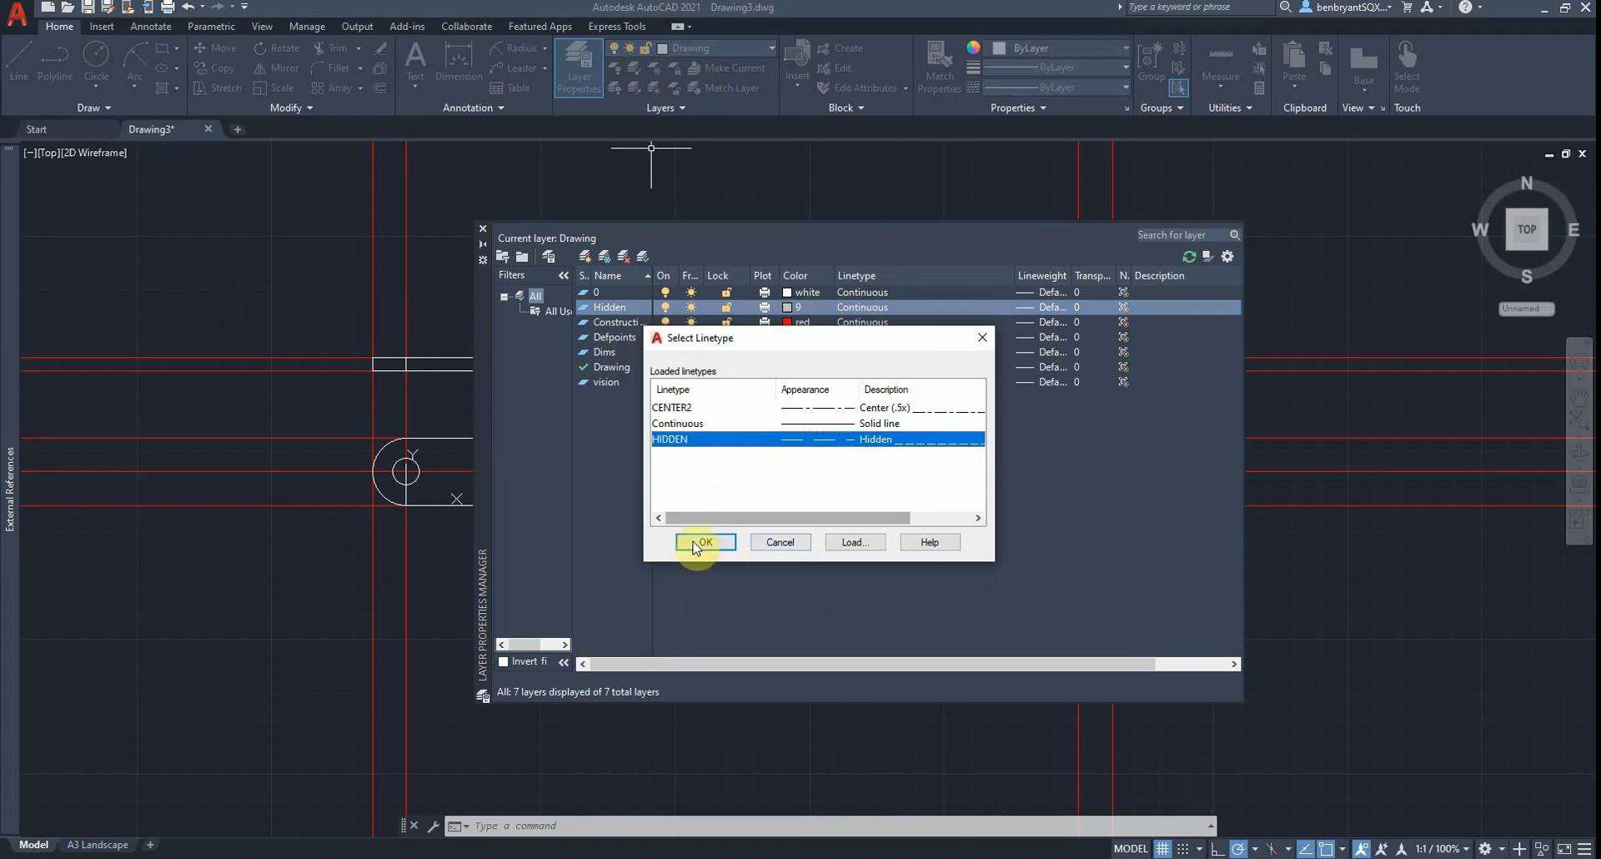
pyautogui.click(706, 542)
pyautogui.click(482, 228)
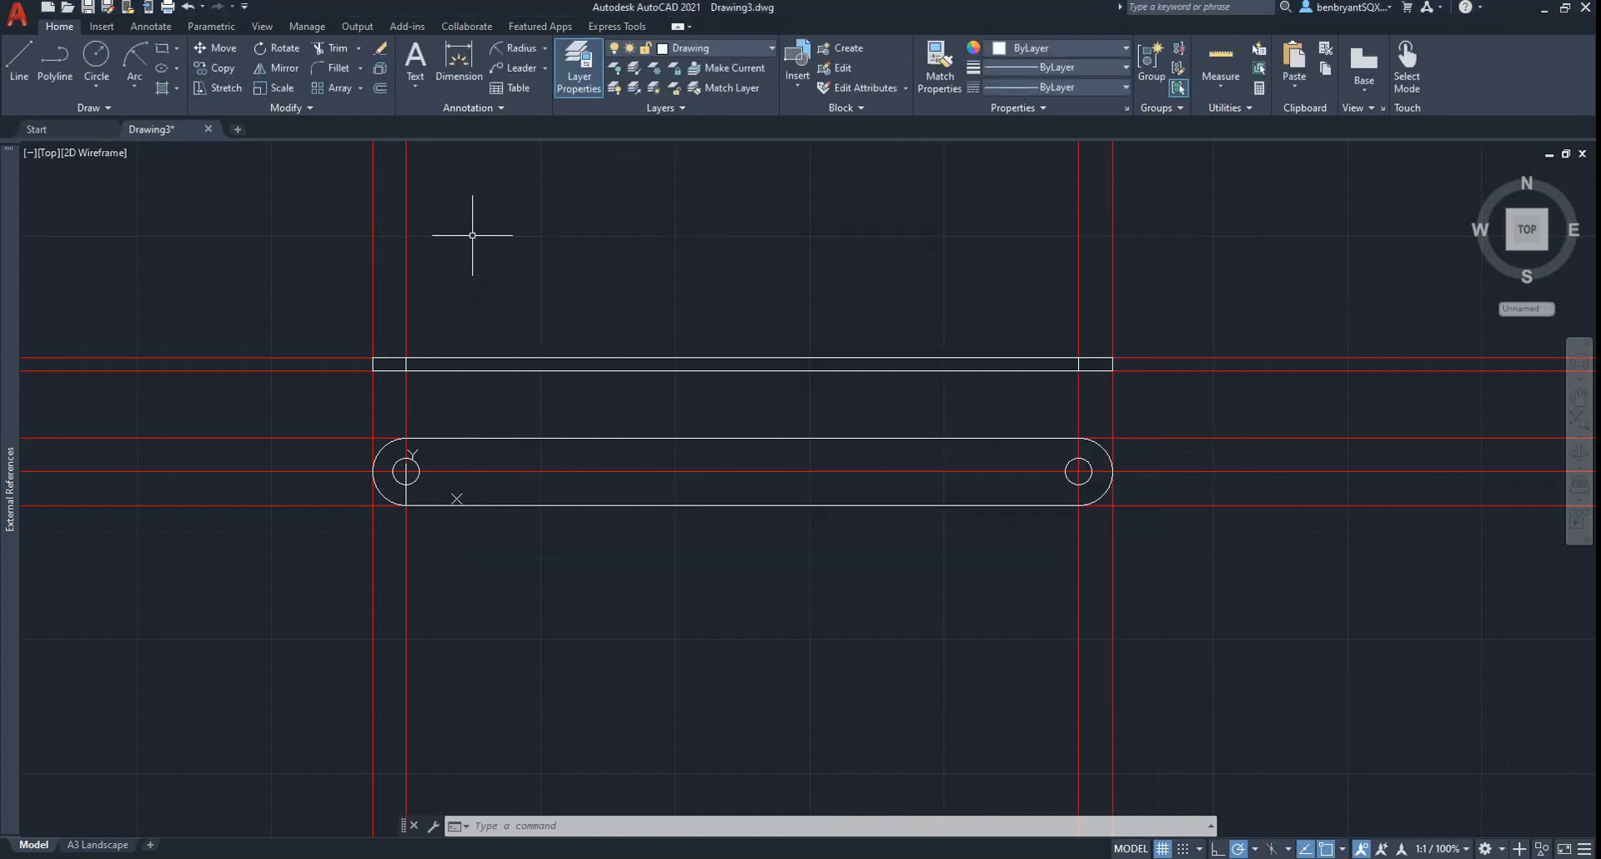
# Step: Make Hidden the current layer and offset the vertical construction line through the left hole's centre 5 to each side
pyautogui.click(719, 50)
pyautogui.click(696, 159)
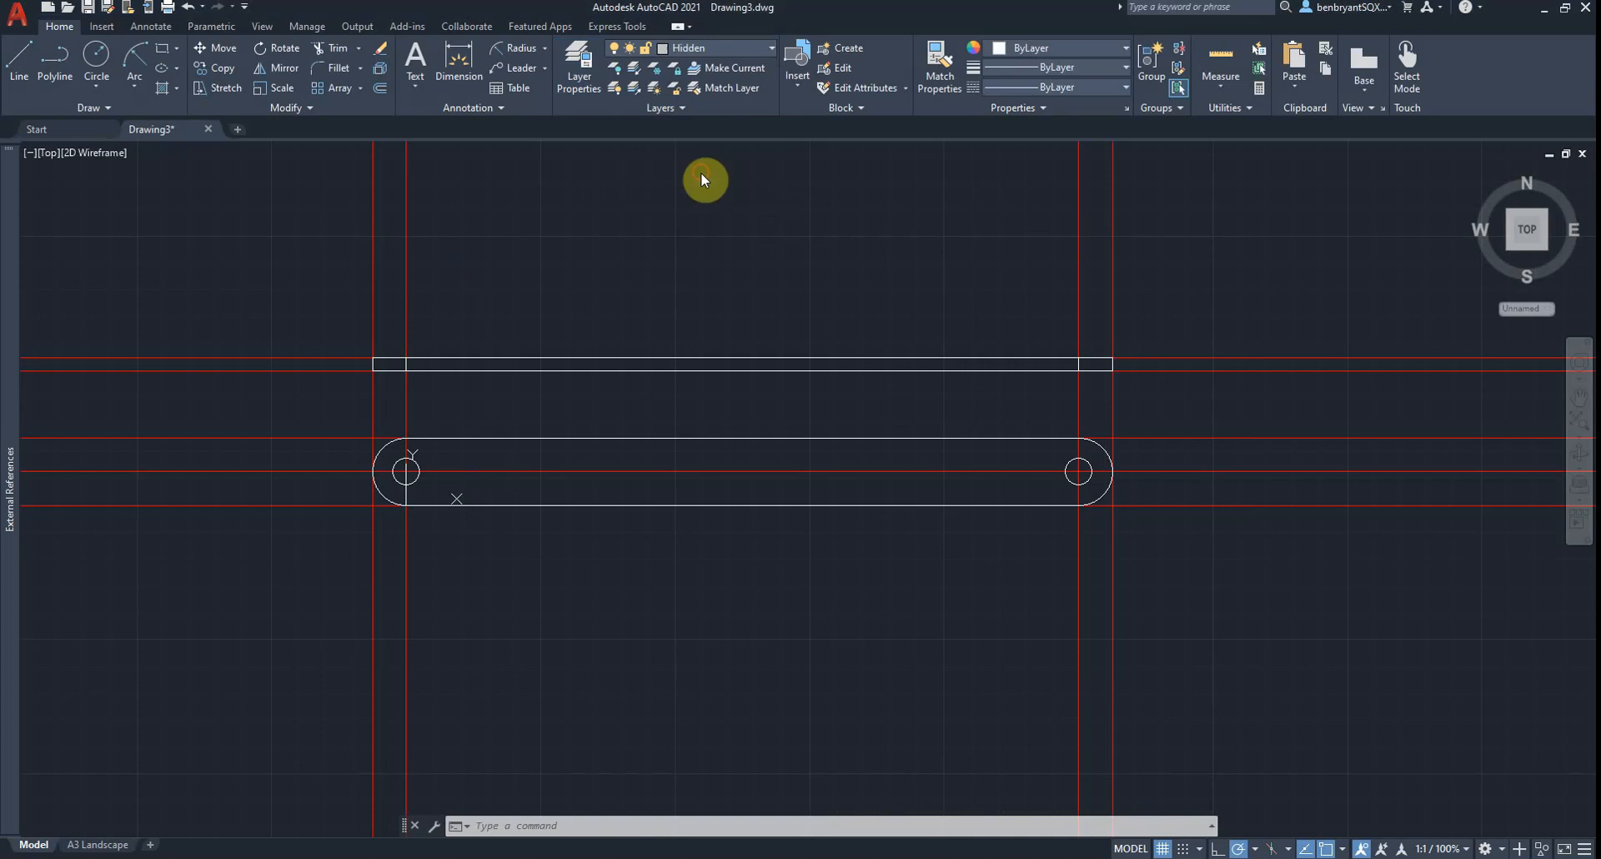
pyautogui.scroll(4, 422, 467)
pyautogui.scroll(2, 391, 332)
pyautogui.moveTo(391, 332); pyautogui.dragTo(468, 396, button='middle')
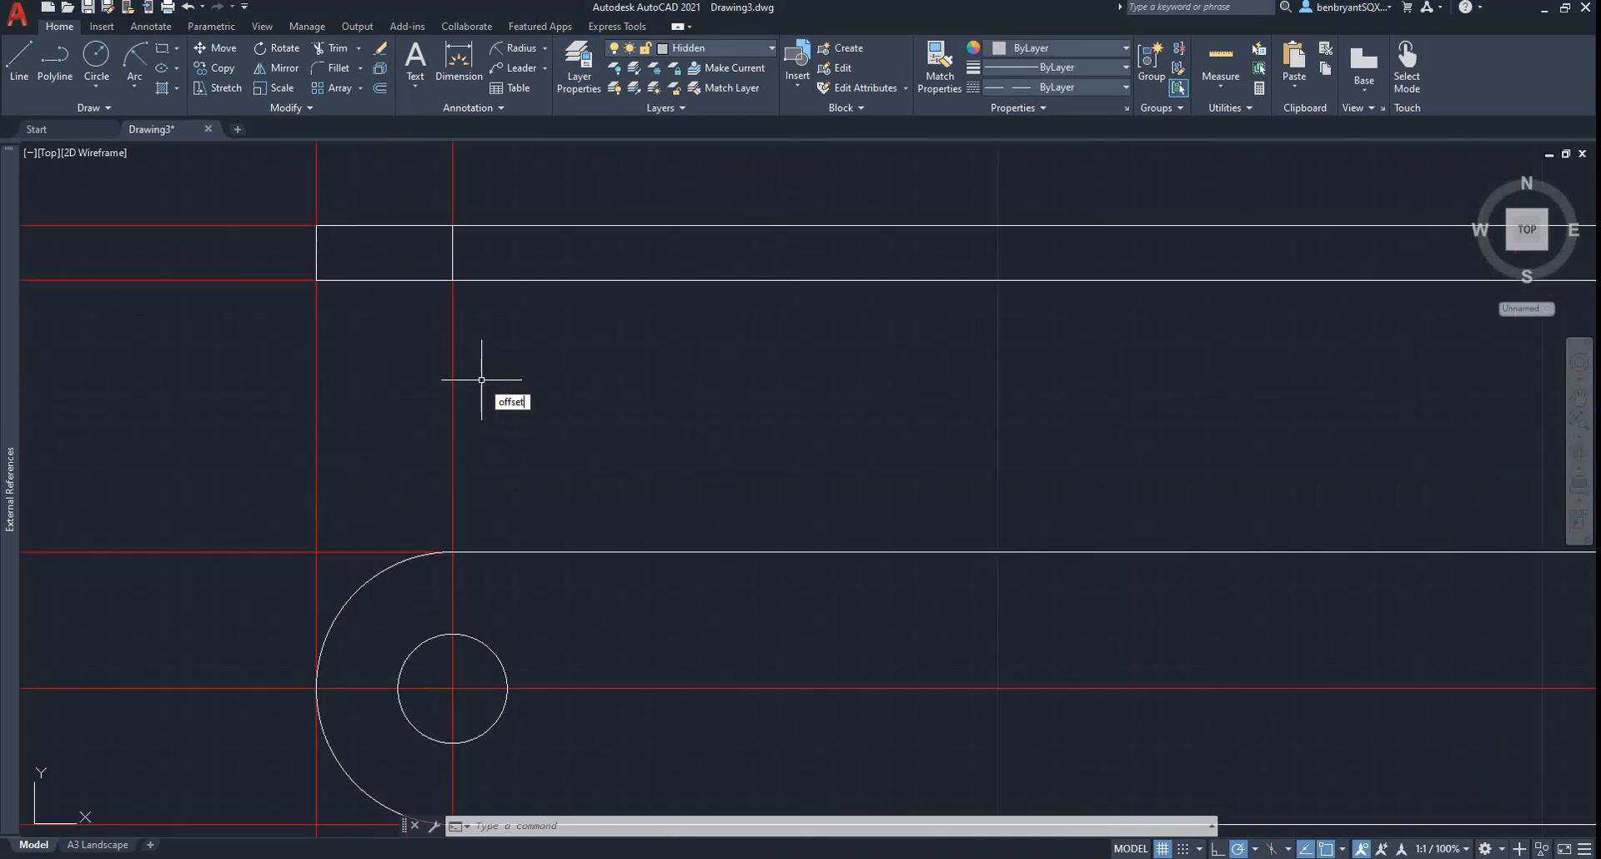
pyautogui.press('Return')
pyautogui.write('5')
pyautogui.press('Return')
pyautogui.click(452, 350)
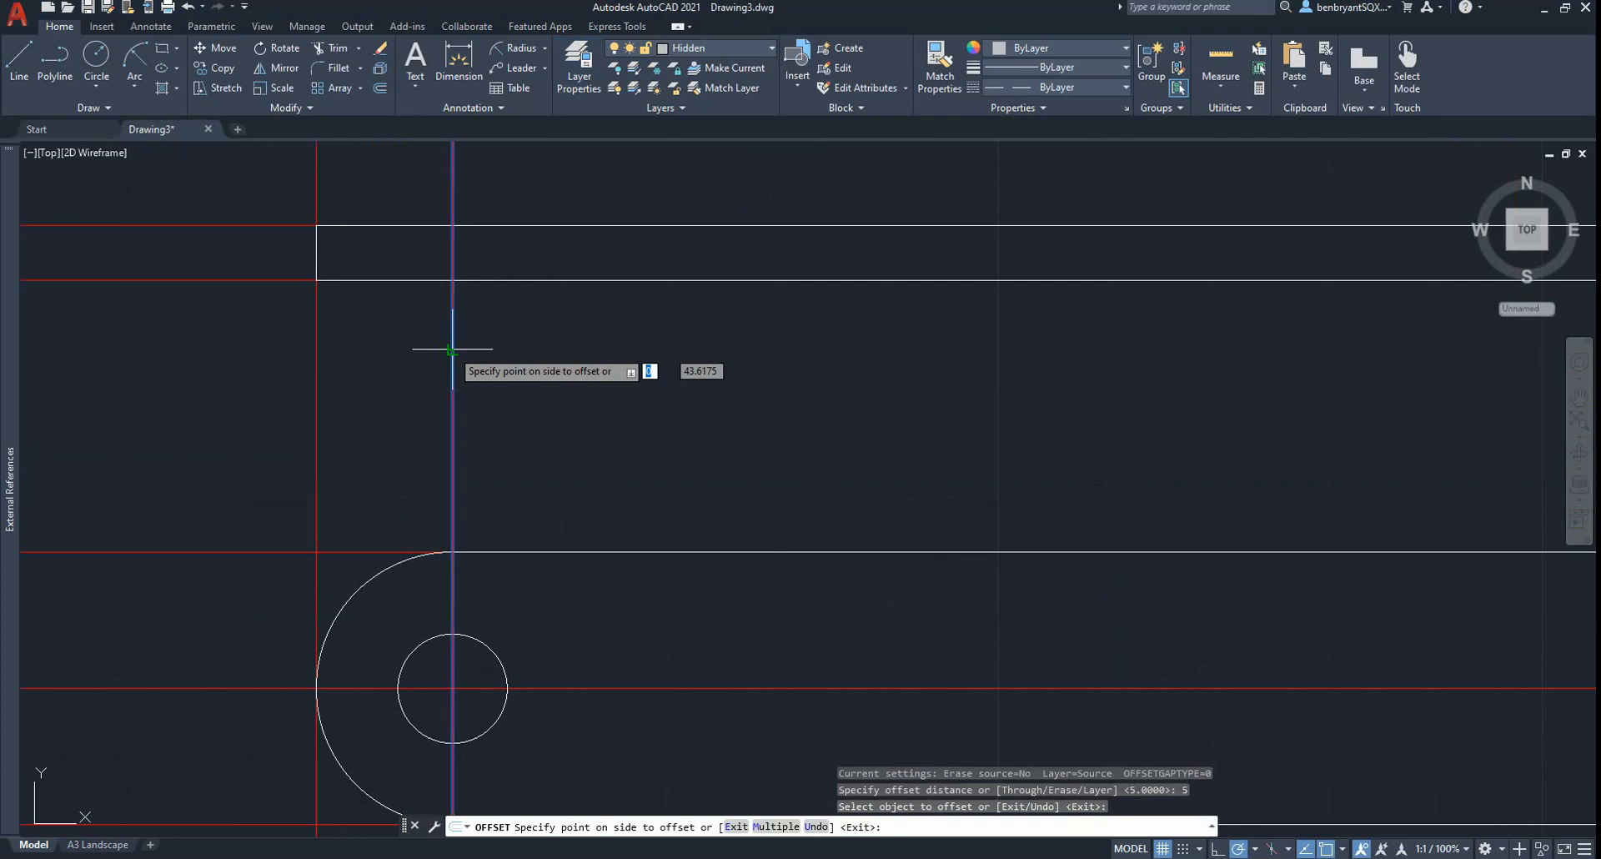
pyautogui.click(434, 350)
pyautogui.click(452, 357)
pyautogui.click(513, 349)
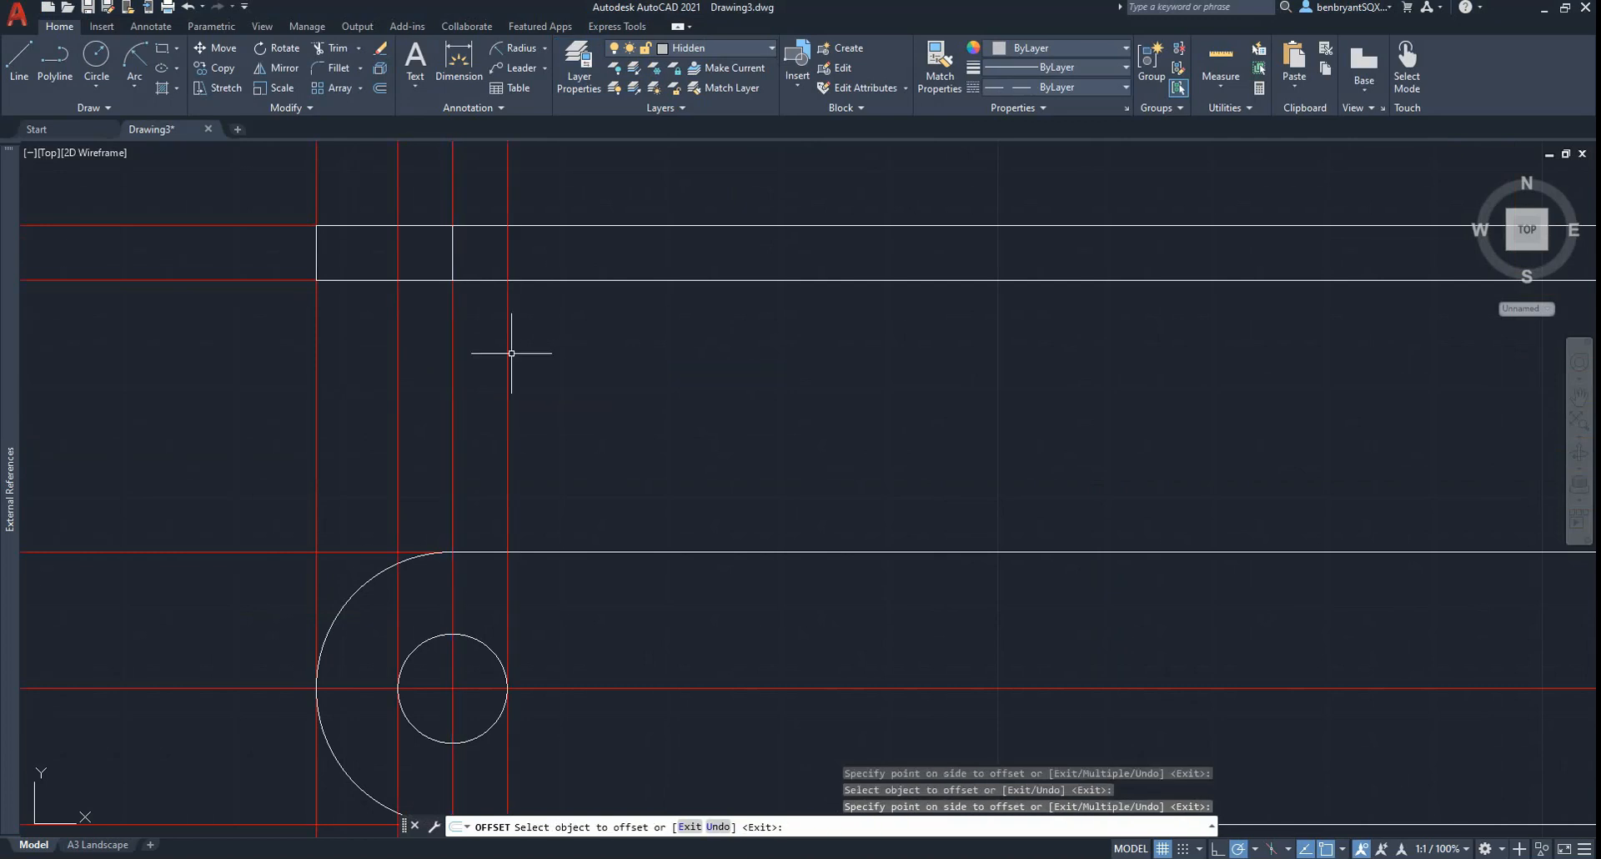
pyautogui.press('Escape')
# Step: Draw a vertical hidden line across the edge-view rectangle at each of the two construction lines tangent to the left hole
pyautogui.click(25, 55)
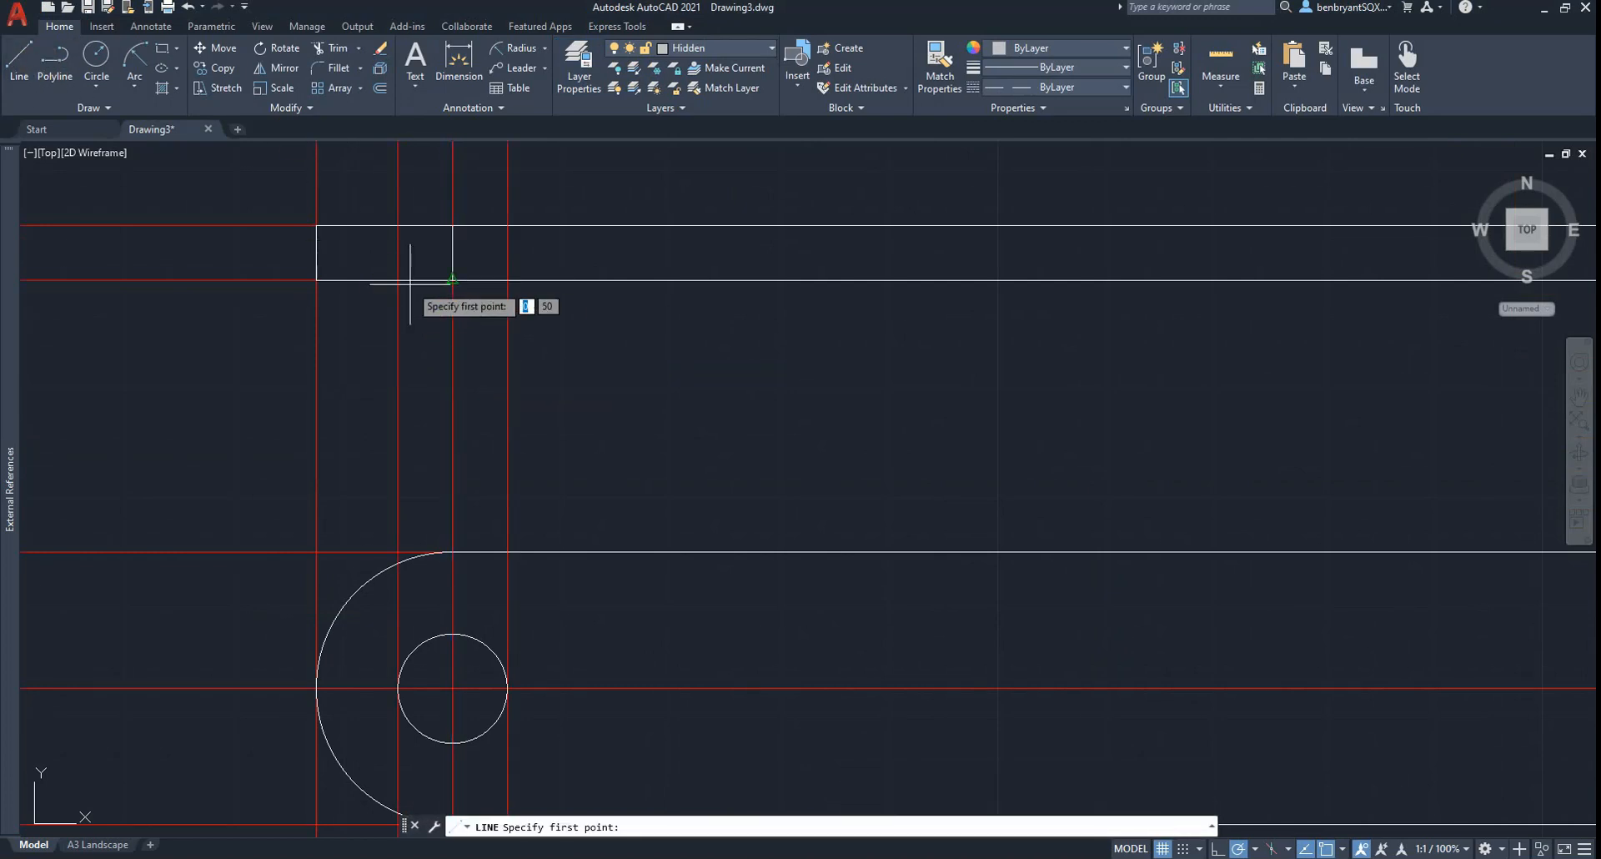
pyautogui.click(398, 226)
pyautogui.press('Escape')
pyautogui.press('Return')
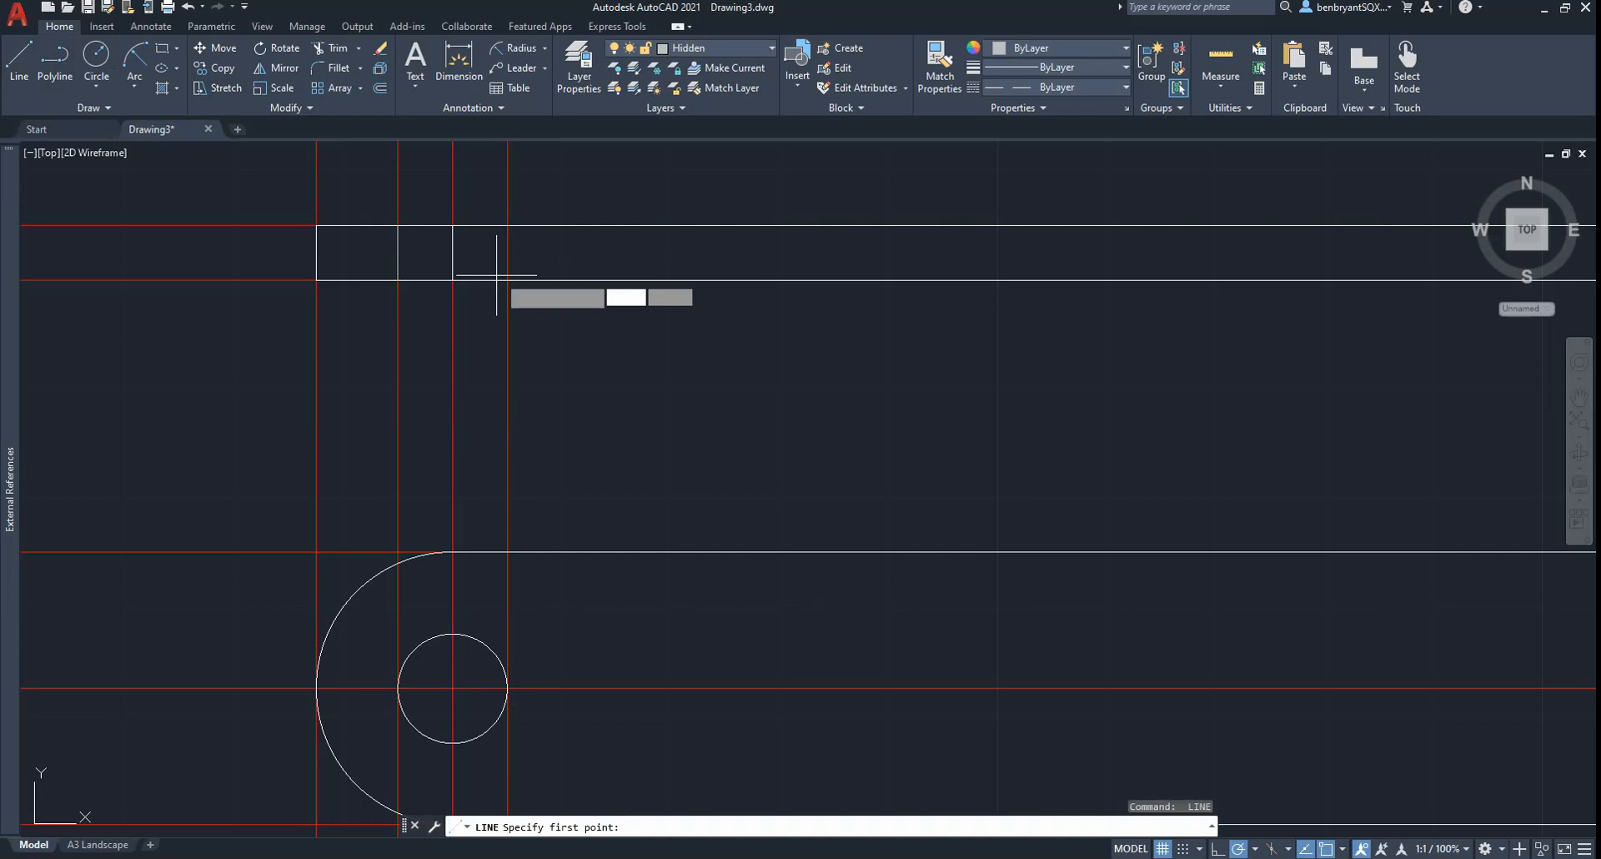
pyautogui.click(507, 279)
pyautogui.press('Return')
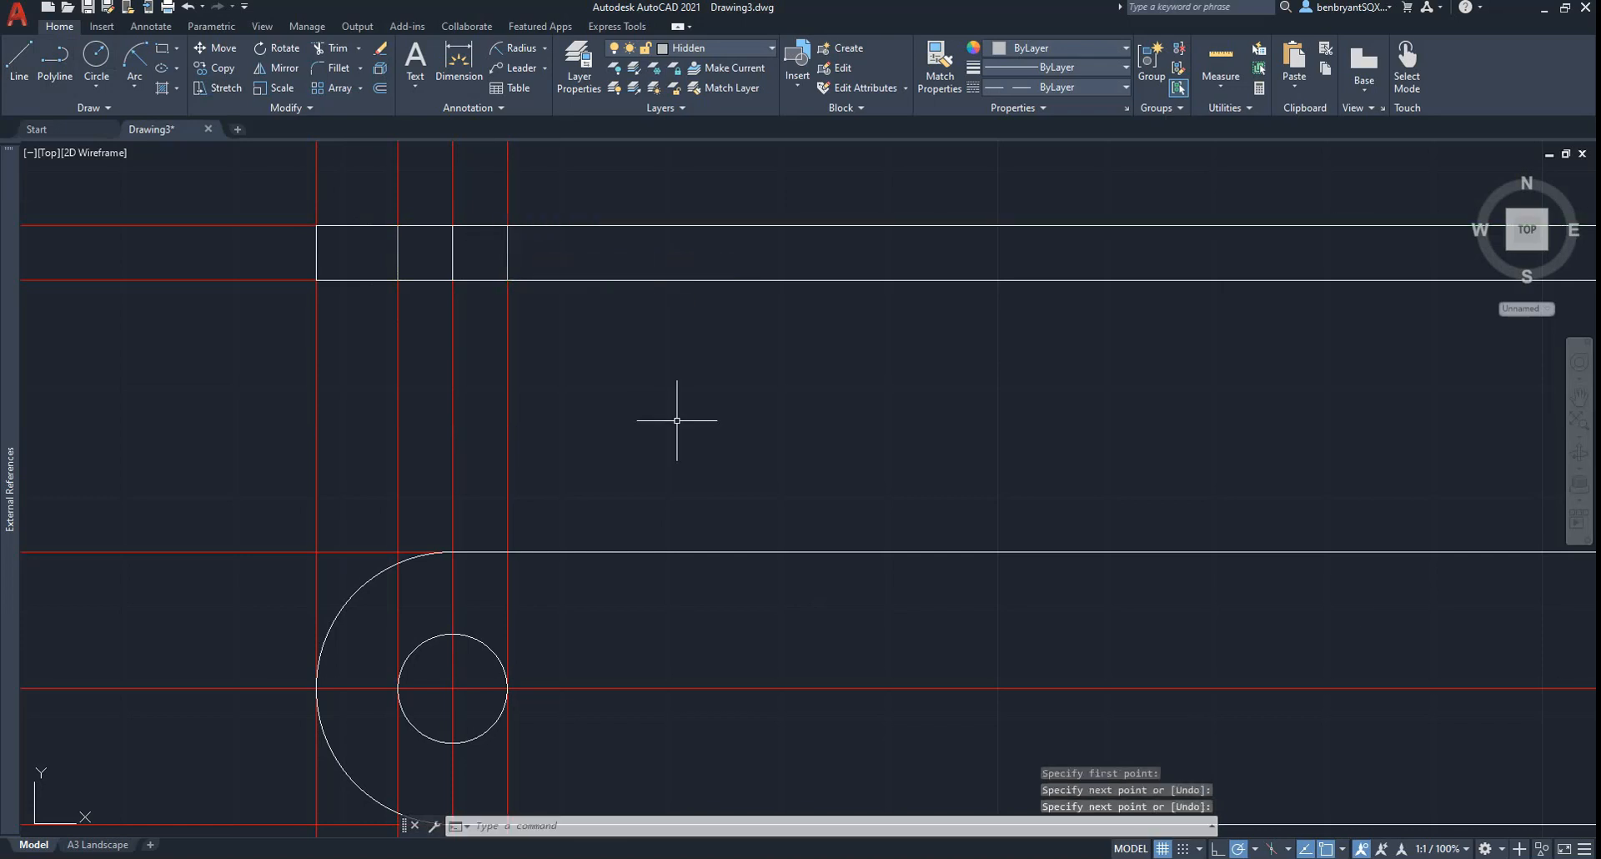
# Step: Set the global linetype scale factor to 0.25
pyautogui.click(677, 423)
pyautogui.write('lts')
pyautogui.press('Return')
pyautogui.click(677, 421)
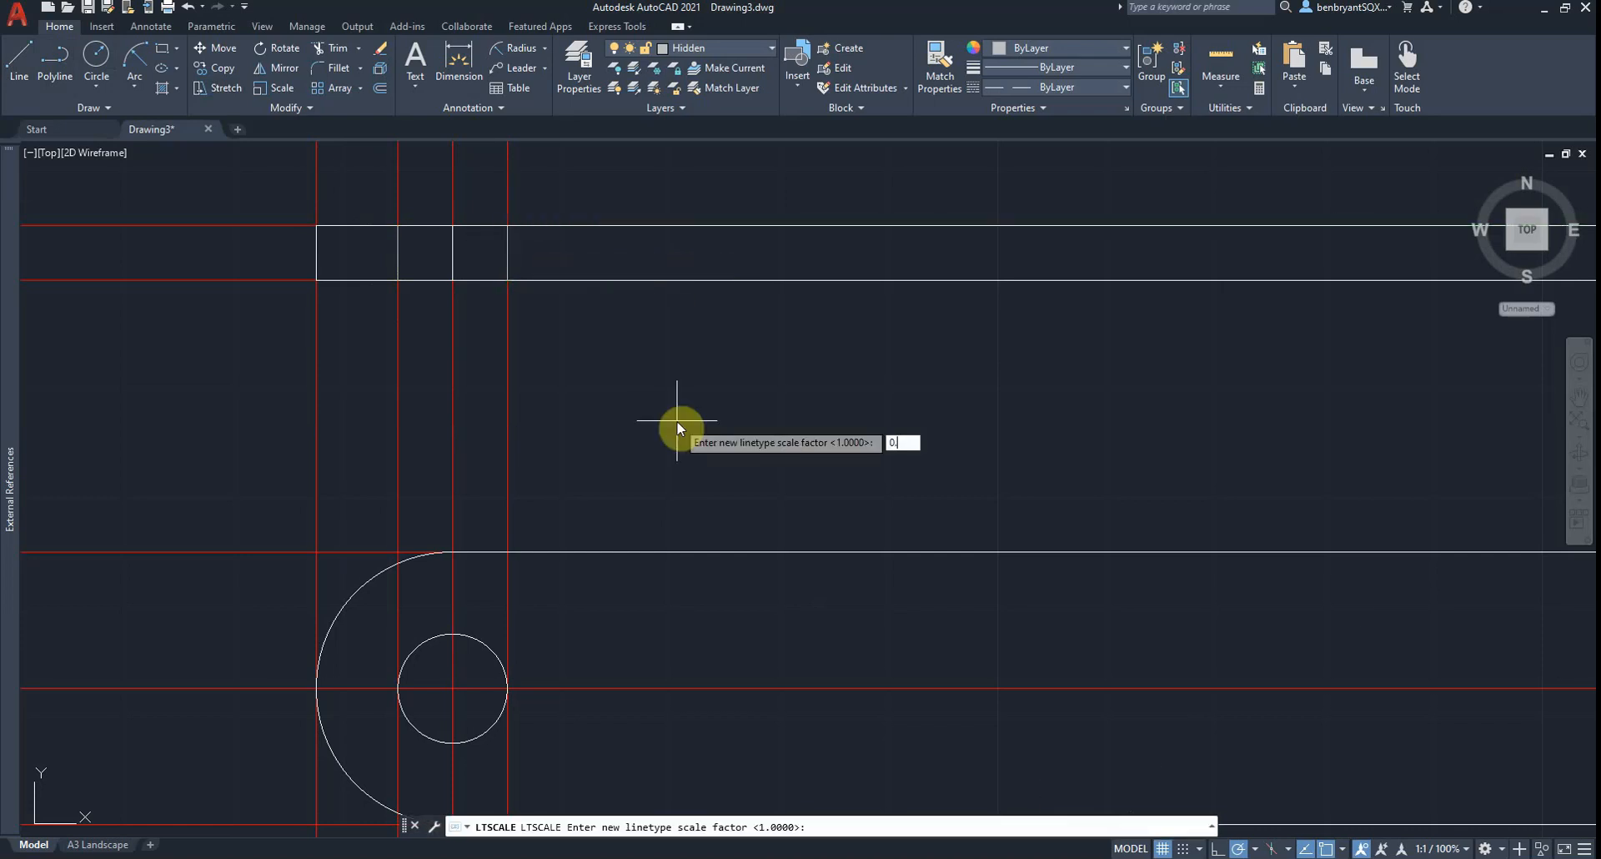
pyautogui.write('0.25')
pyautogui.press('Return')
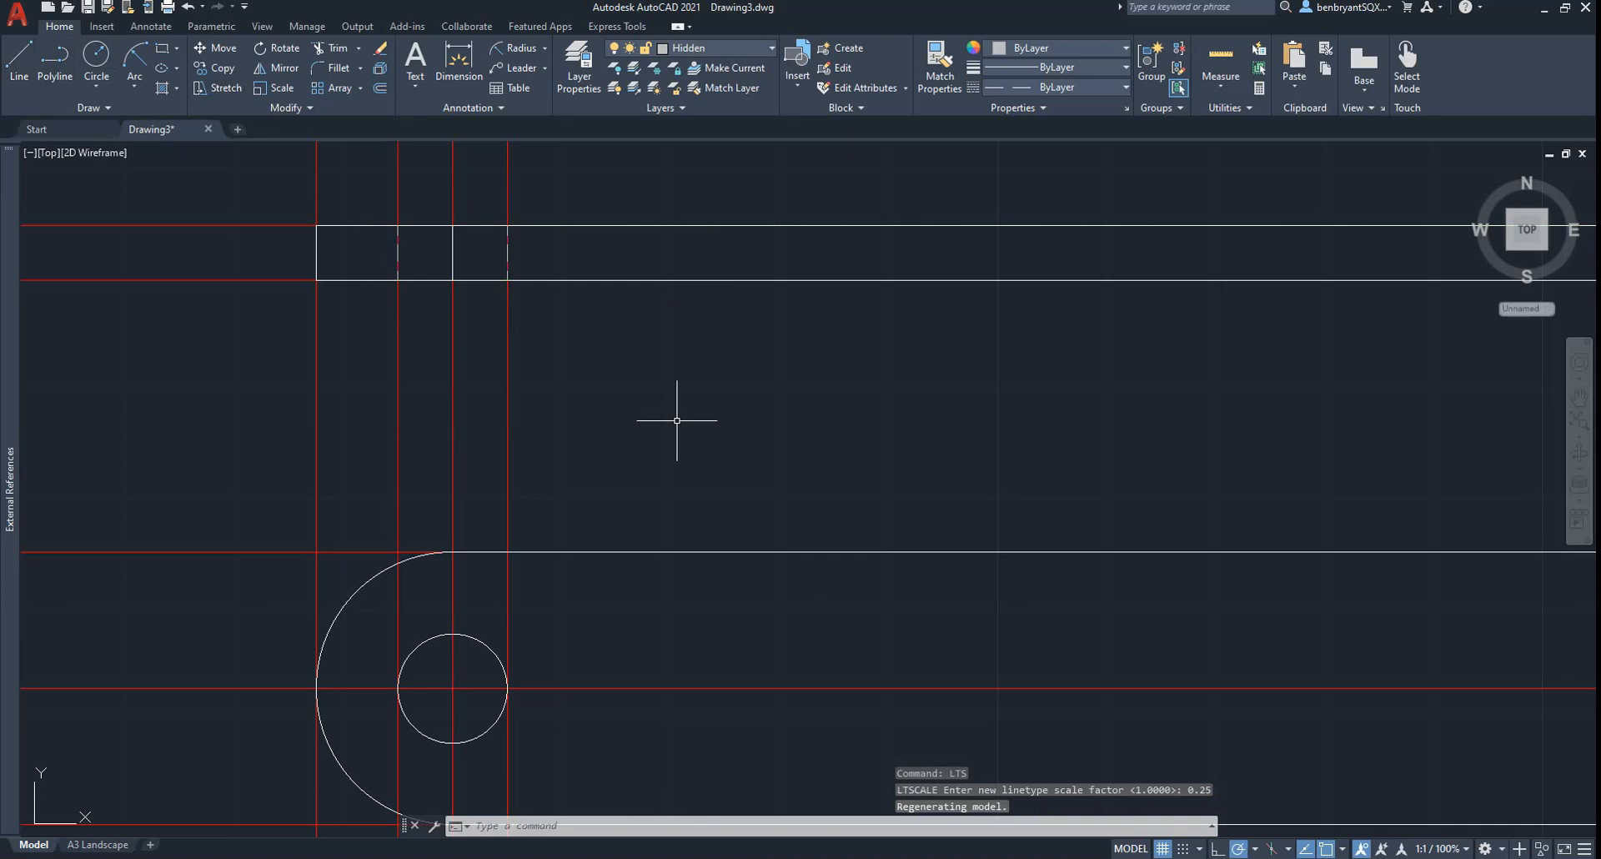
pyautogui.press('Escape')
# Step: Offset the vertical construction line at the left hole's right tangent 125 to the right
pyautogui.scroll(-5, 678, 420)
pyautogui.scroll(3, 618, 386)
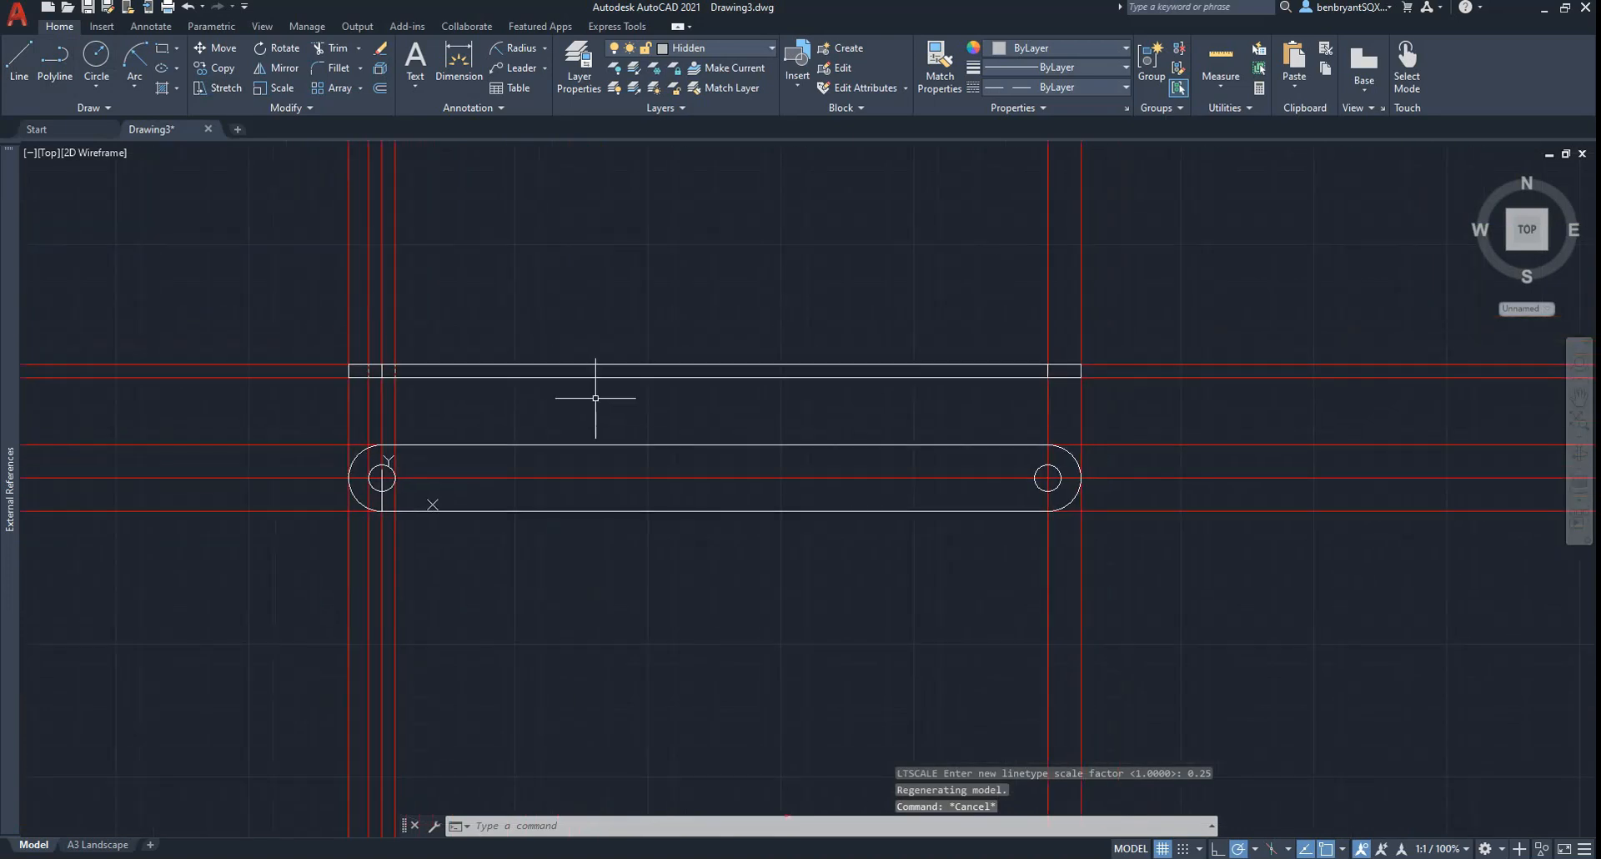
pyautogui.write('o')
pyautogui.press('Return')
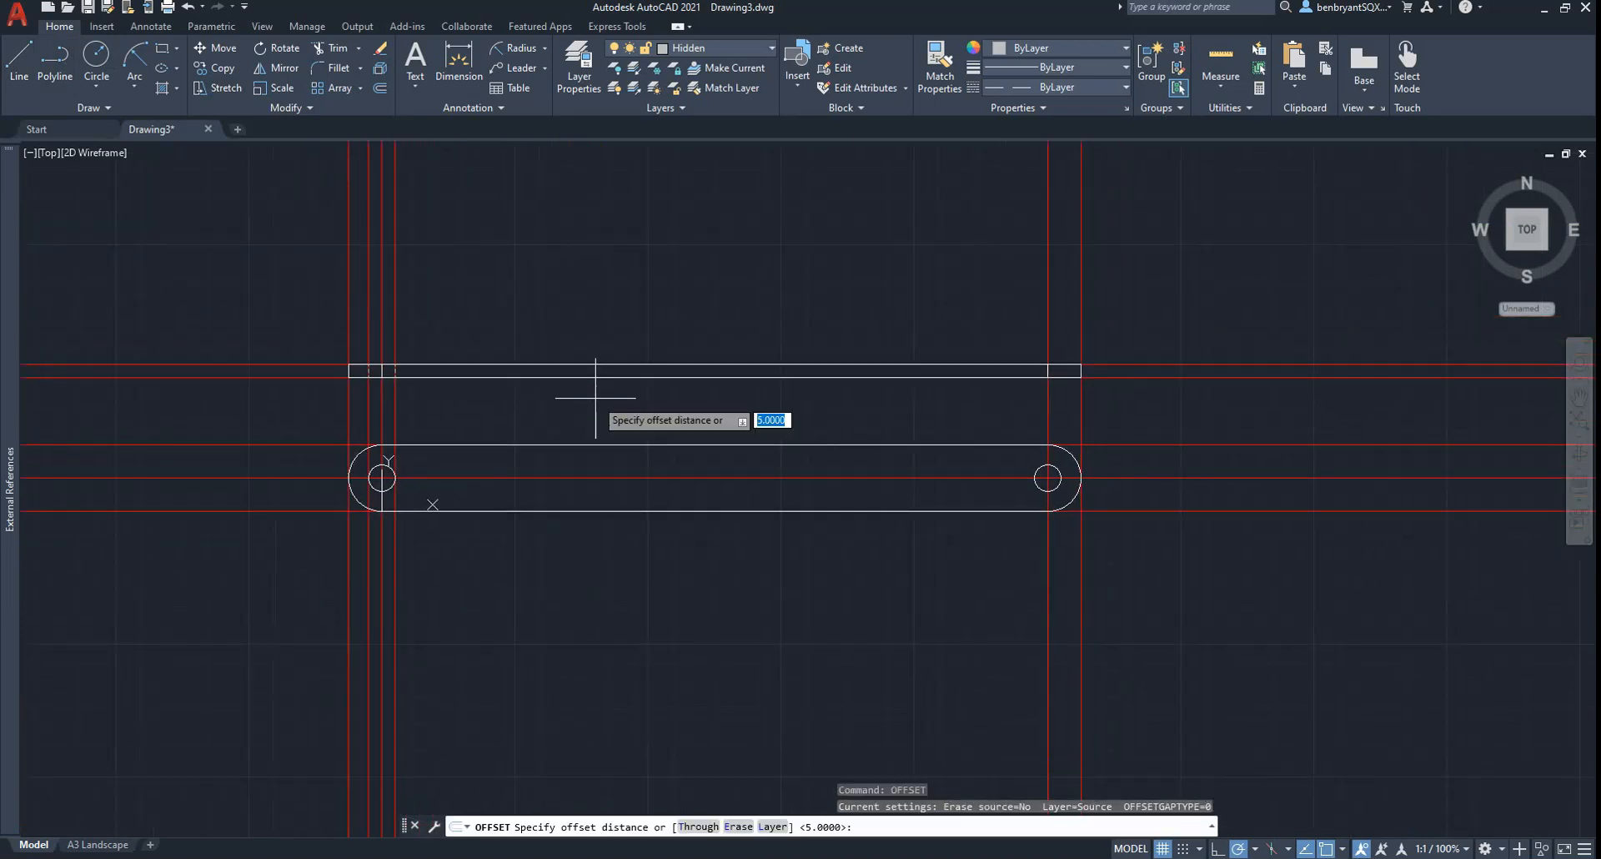
pyautogui.write('125')
pyautogui.press('Return')
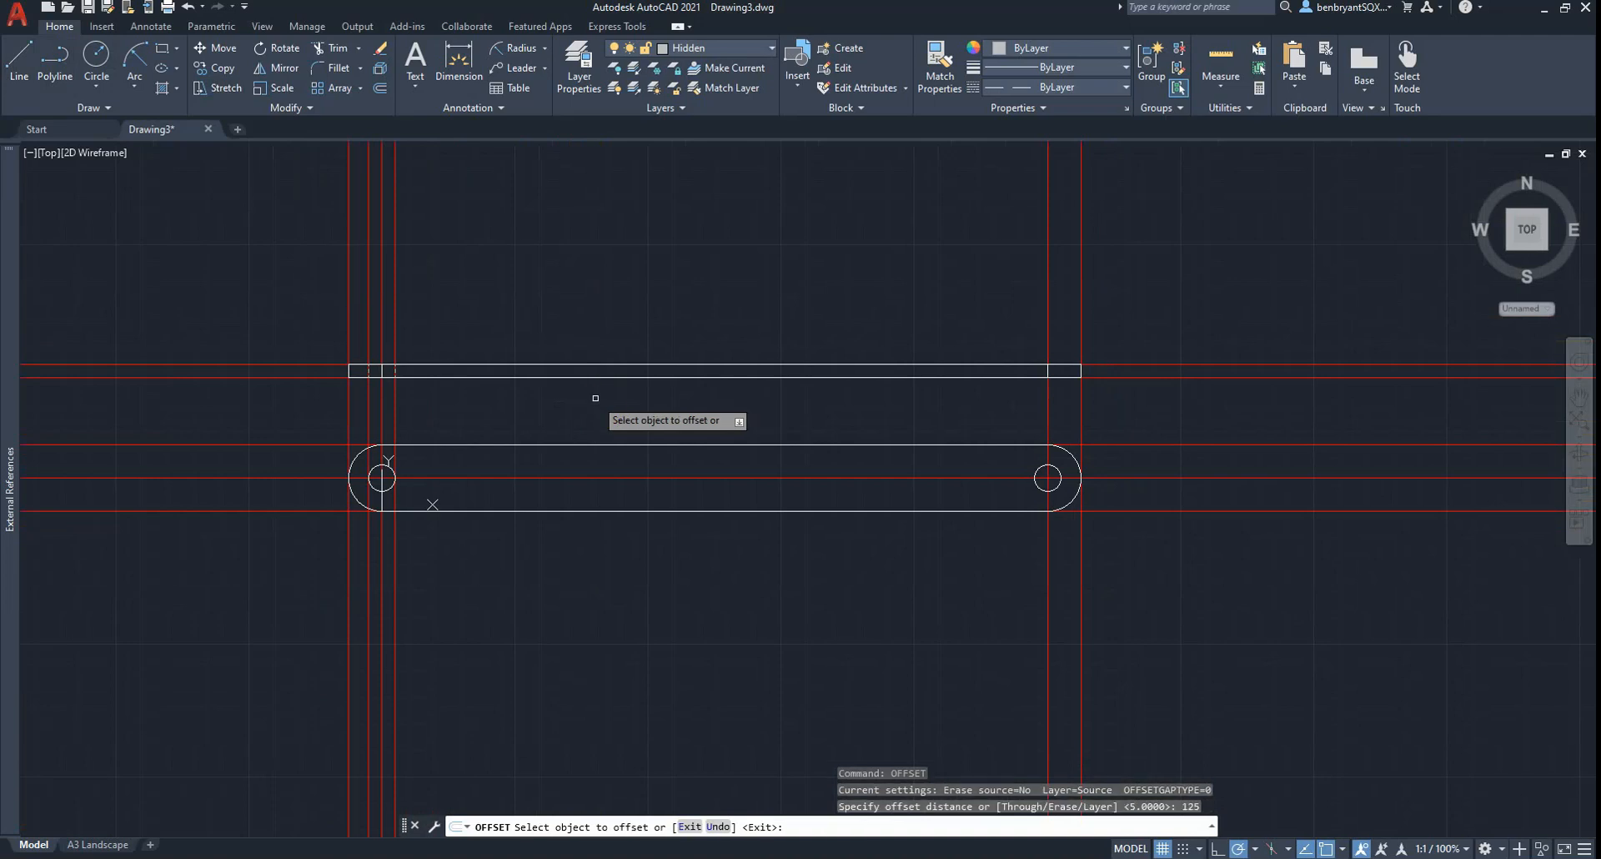
pyautogui.click(394, 309)
pyautogui.click(595, 298)
pyautogui.press('Escape')
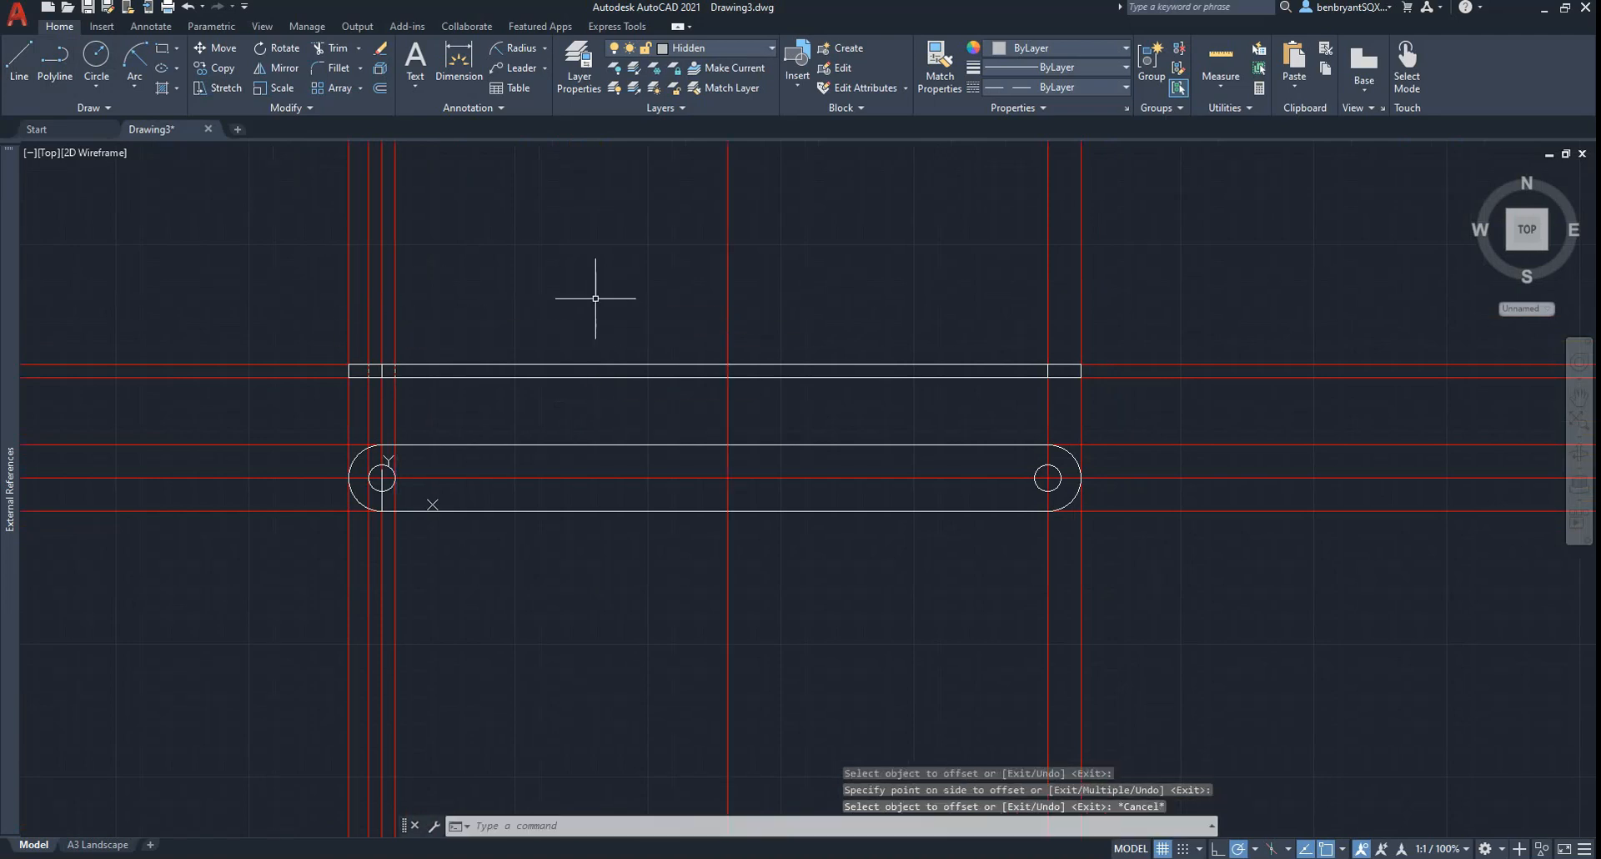
# Step: Mirror the three short vertical lines at the edge view's left end about the middle vertical construction line, keeping the source objects
pyautogui.write('mirror')
pyautogui.press('Return')
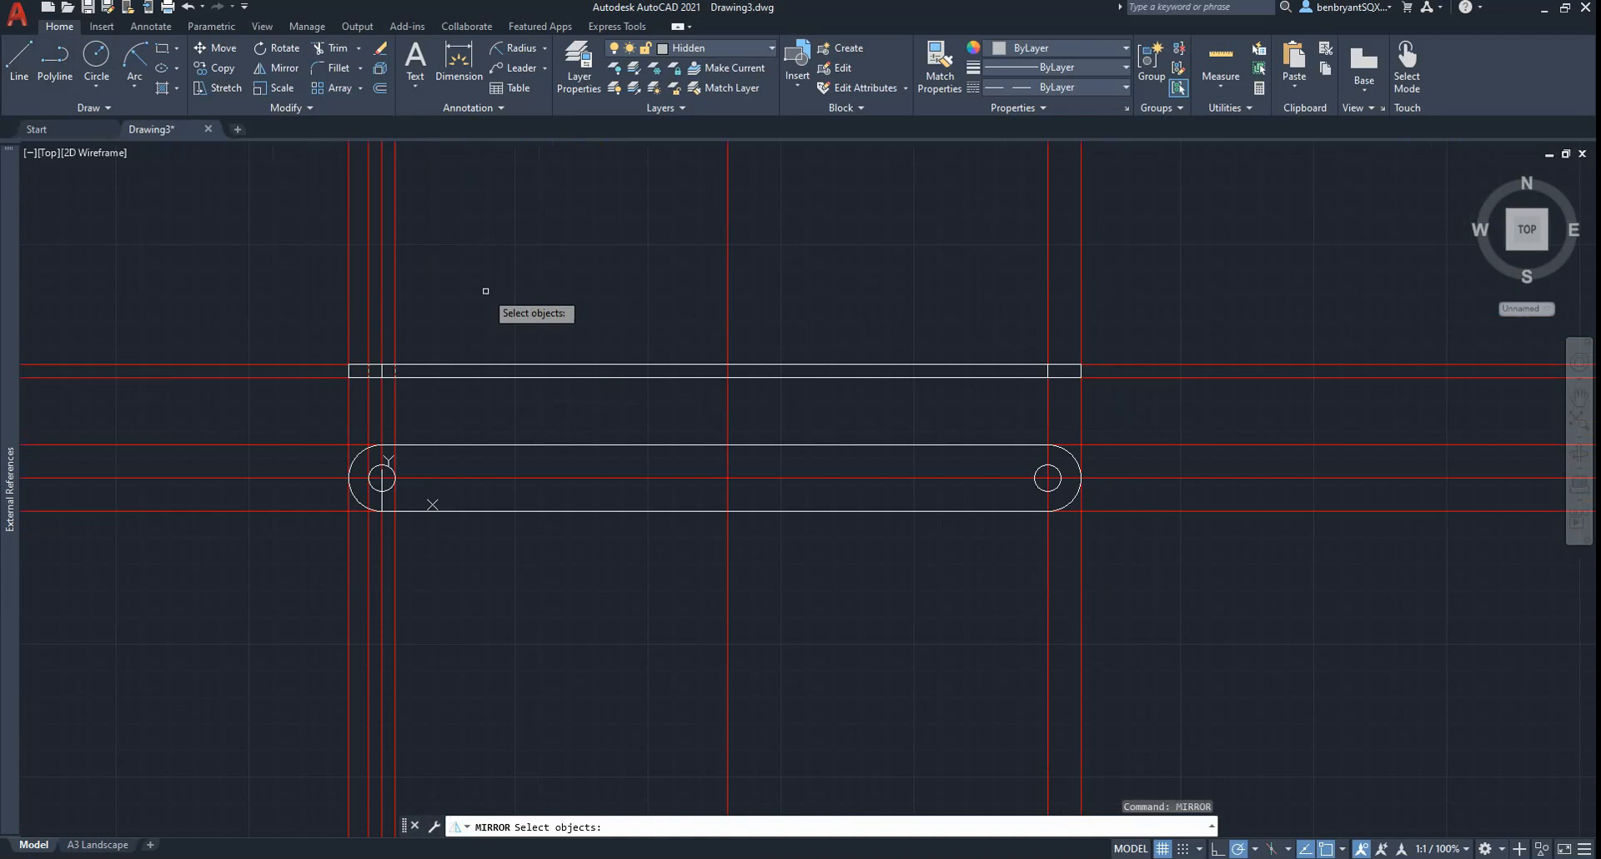
pyautogui.click(361, 350)
pyautogui.click(409, 384)
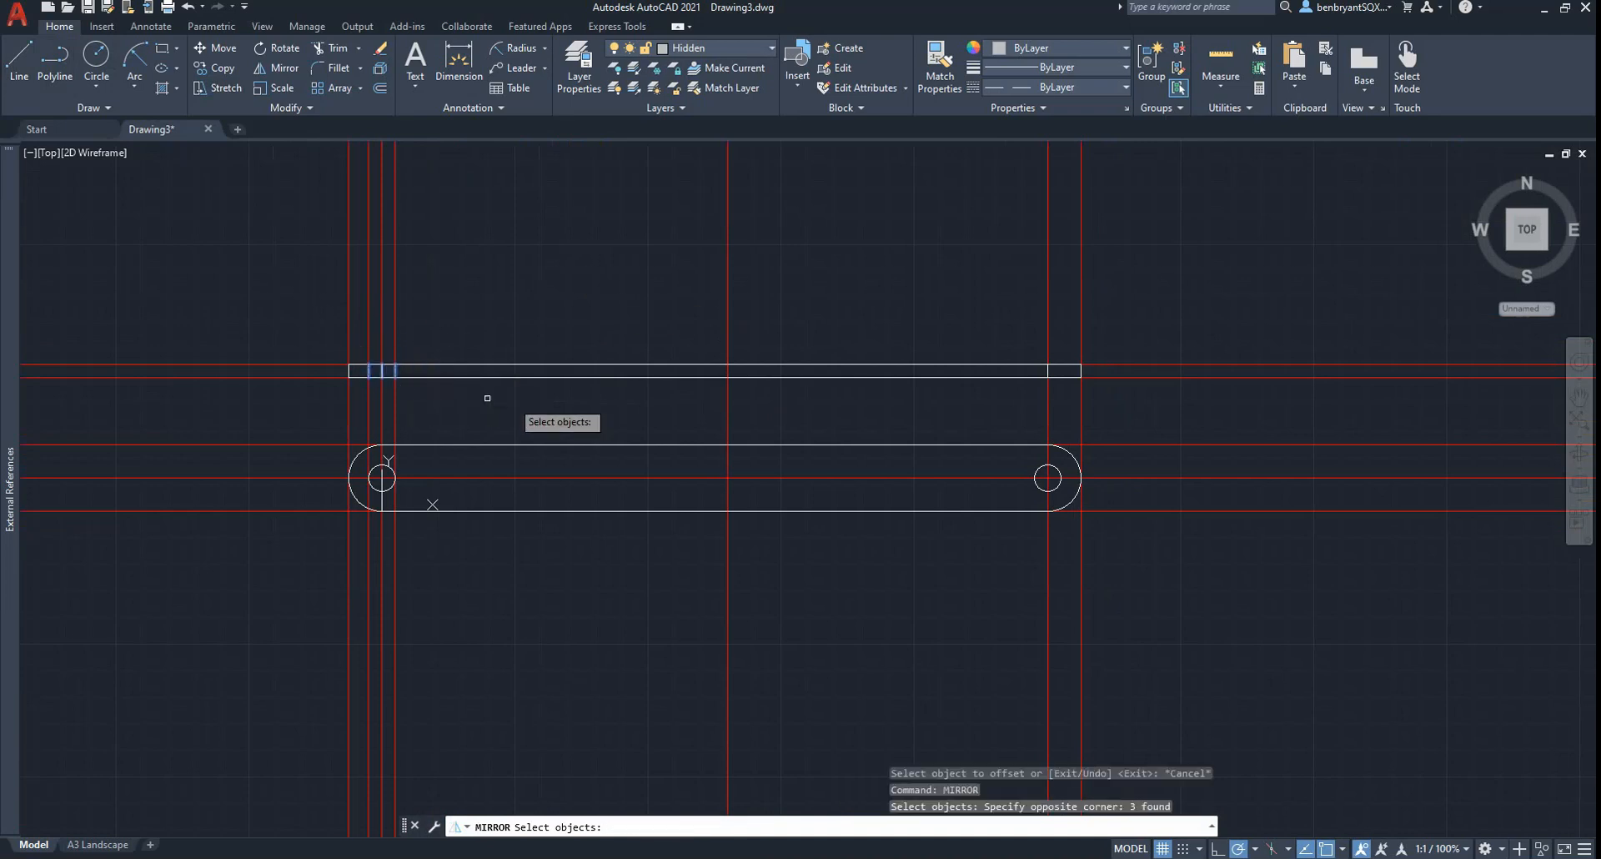
pyautogui.press('Return')
pyautogui.click(728, 366)
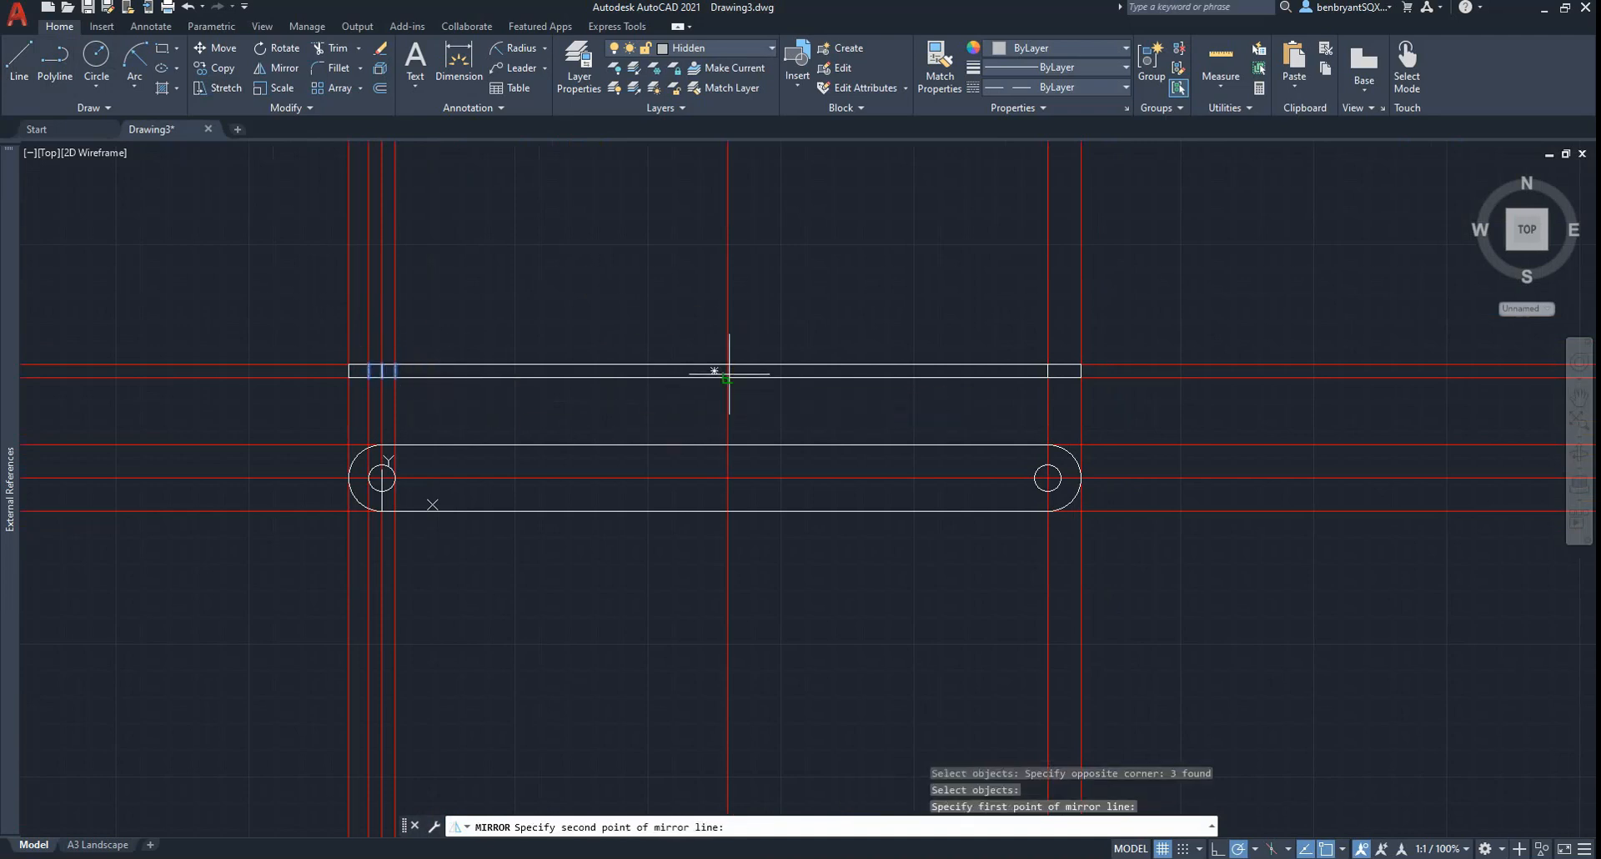
pyautogui.click(729, 368)
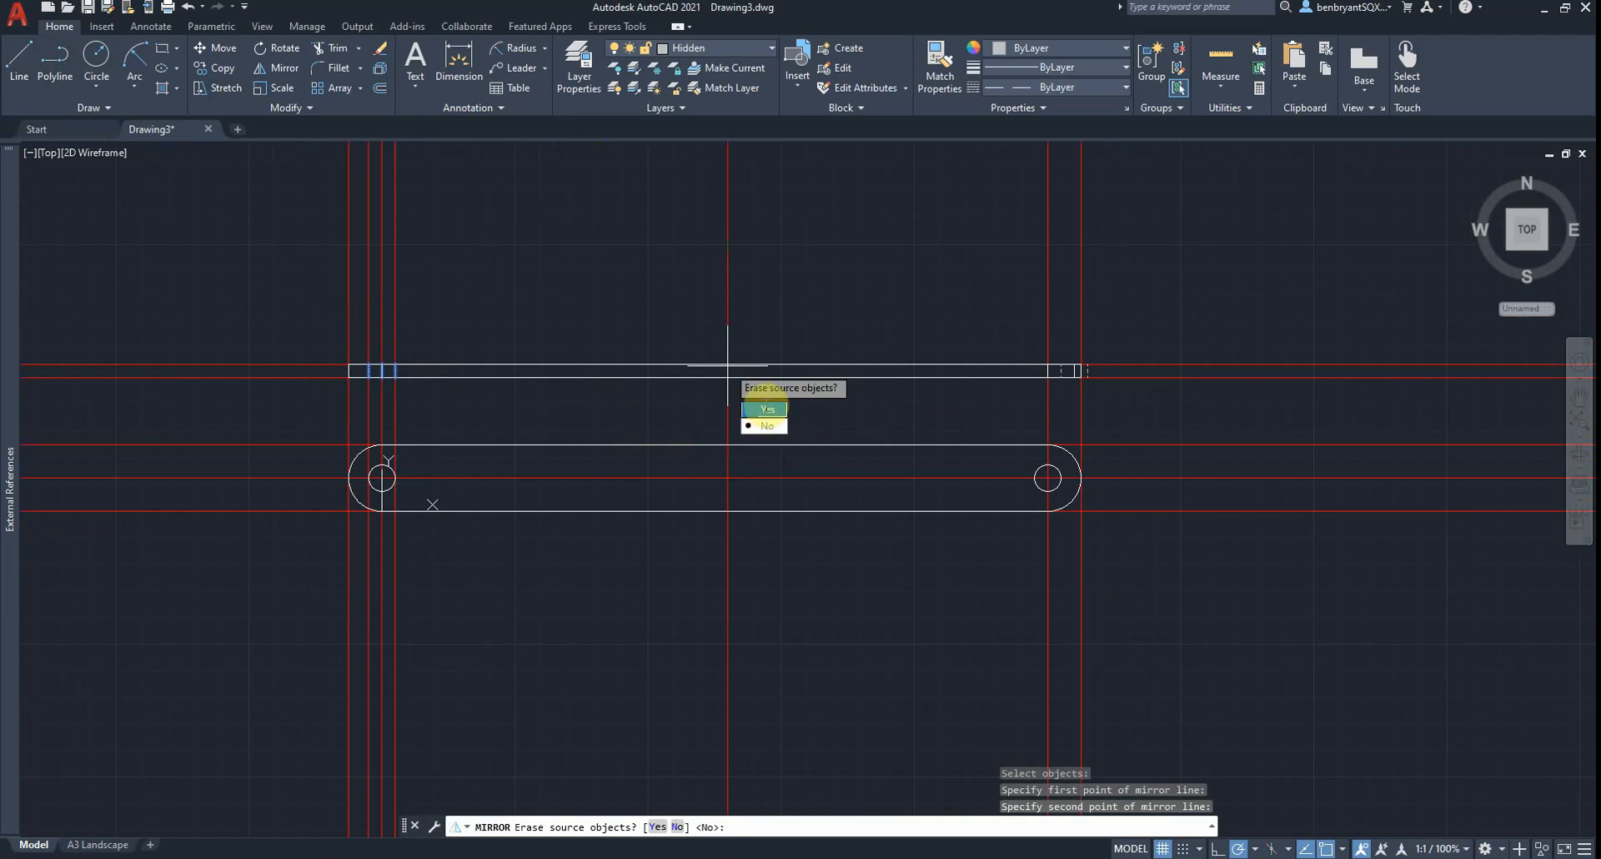
pyautogui.click(779, 426)
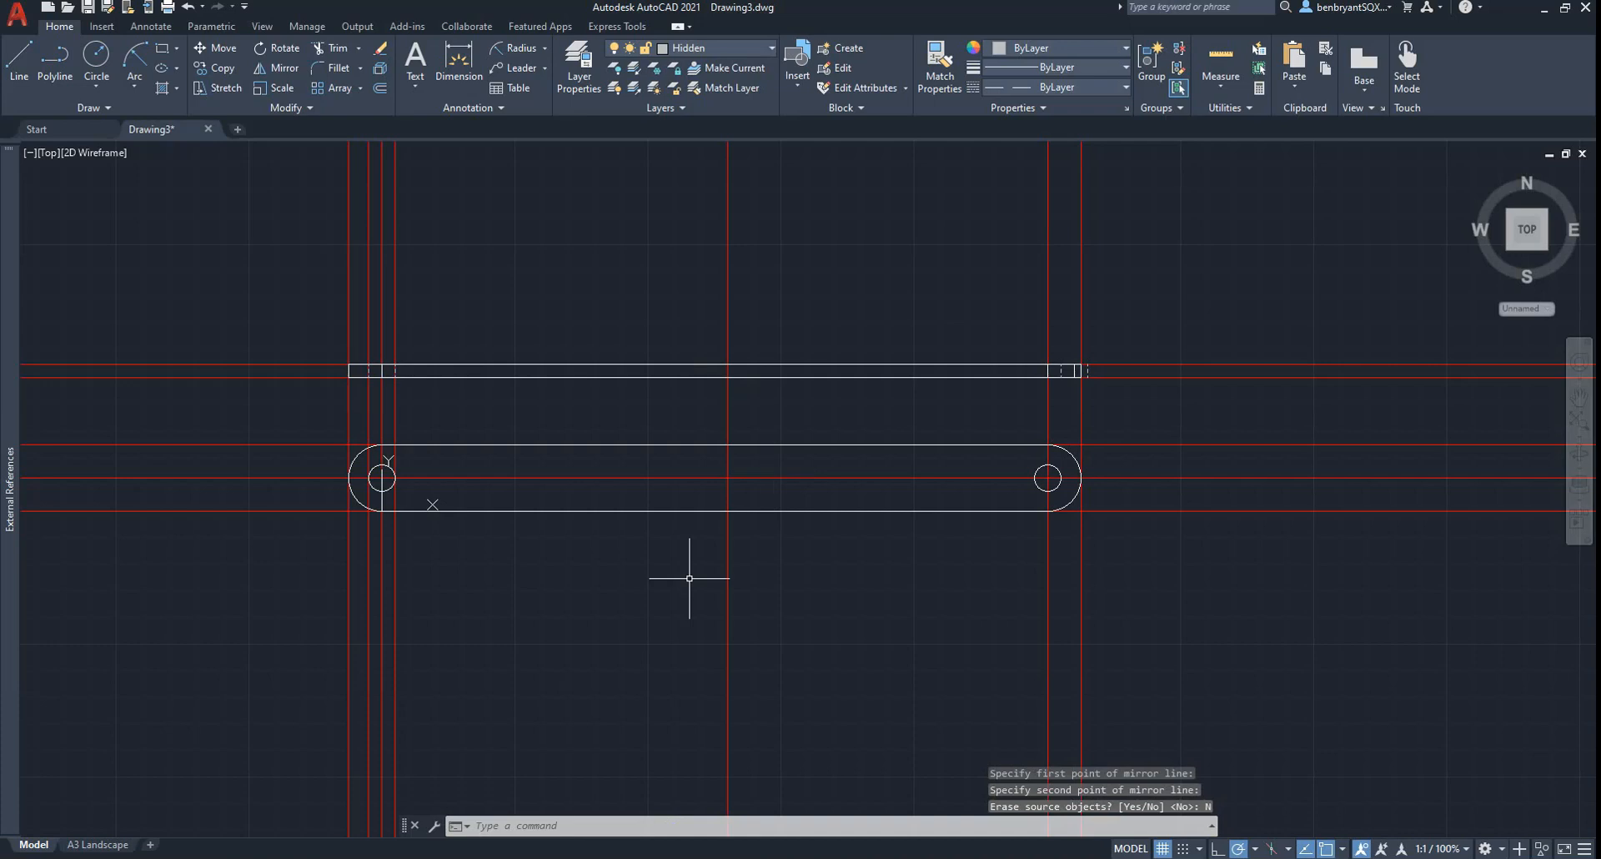
# Step: Check the edge view in the reference PDF and offset the vertical construction line through the right hole's centre 5 to each side
pyautogui.hotkey('alt', 'Tab')
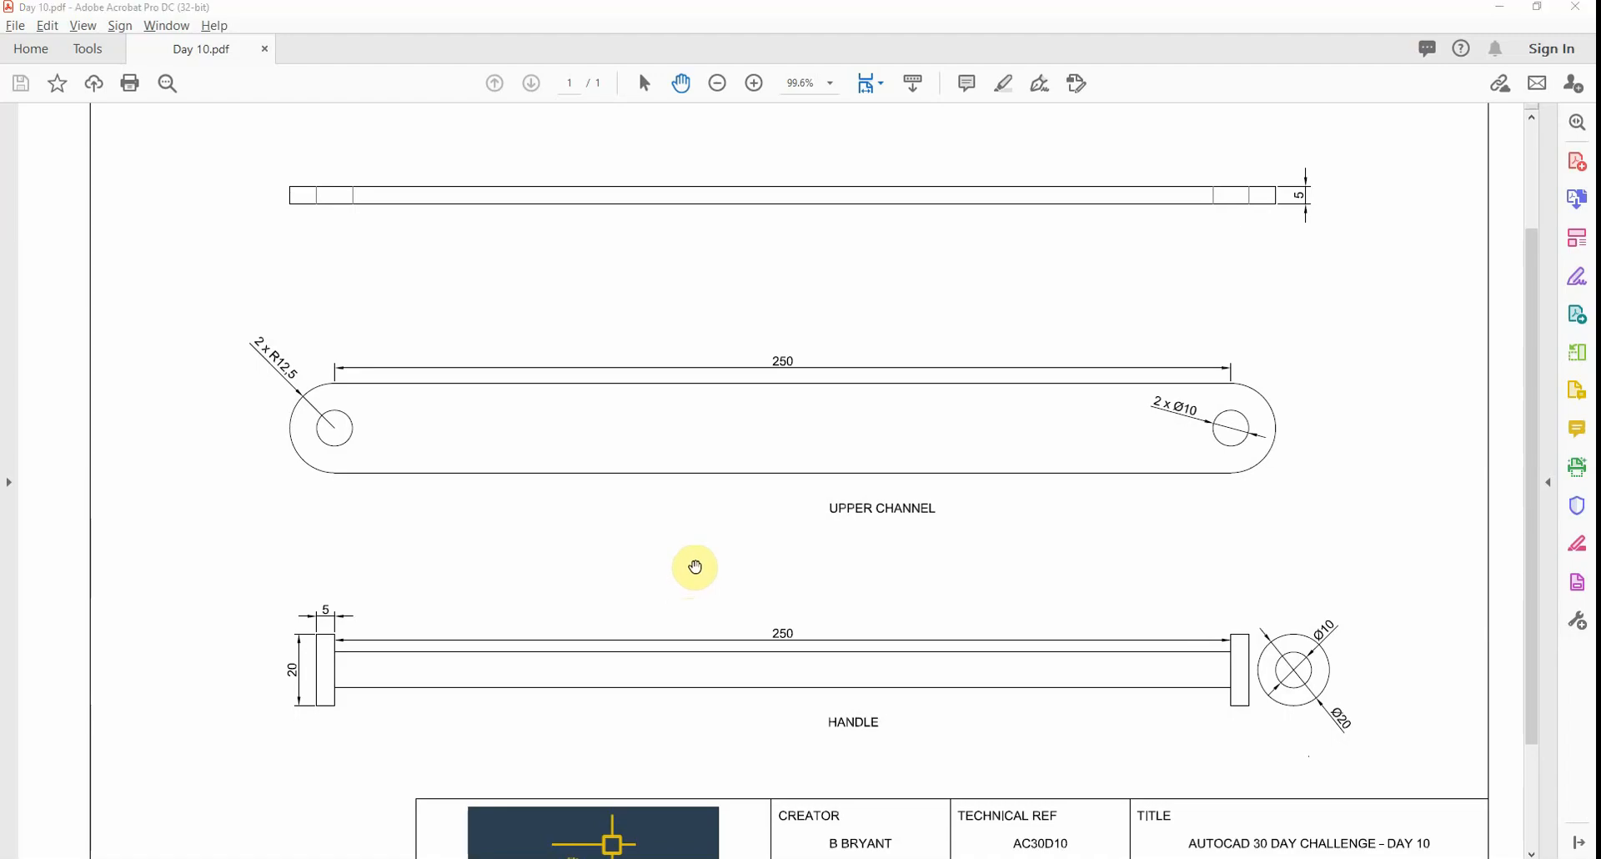
pyautogui.hotkey('alt', 'Tab')
pyautogui.scroll(5, 1034, 355)
pyautogui.scroll(-2, 931, 434)
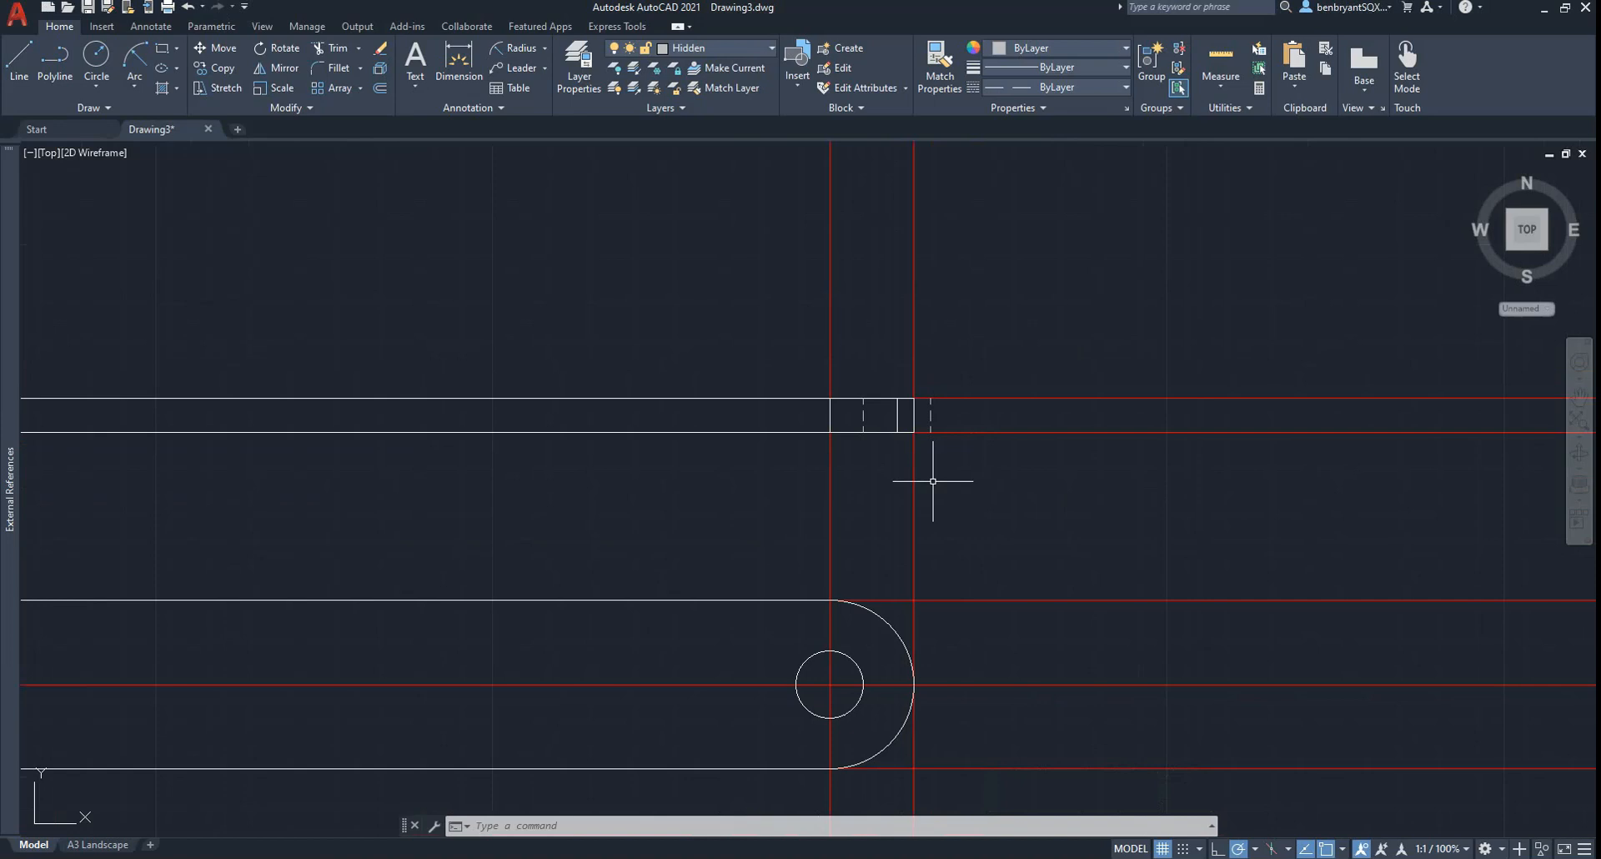
pyautogui.write('offet')
pyautogui.press('Return')
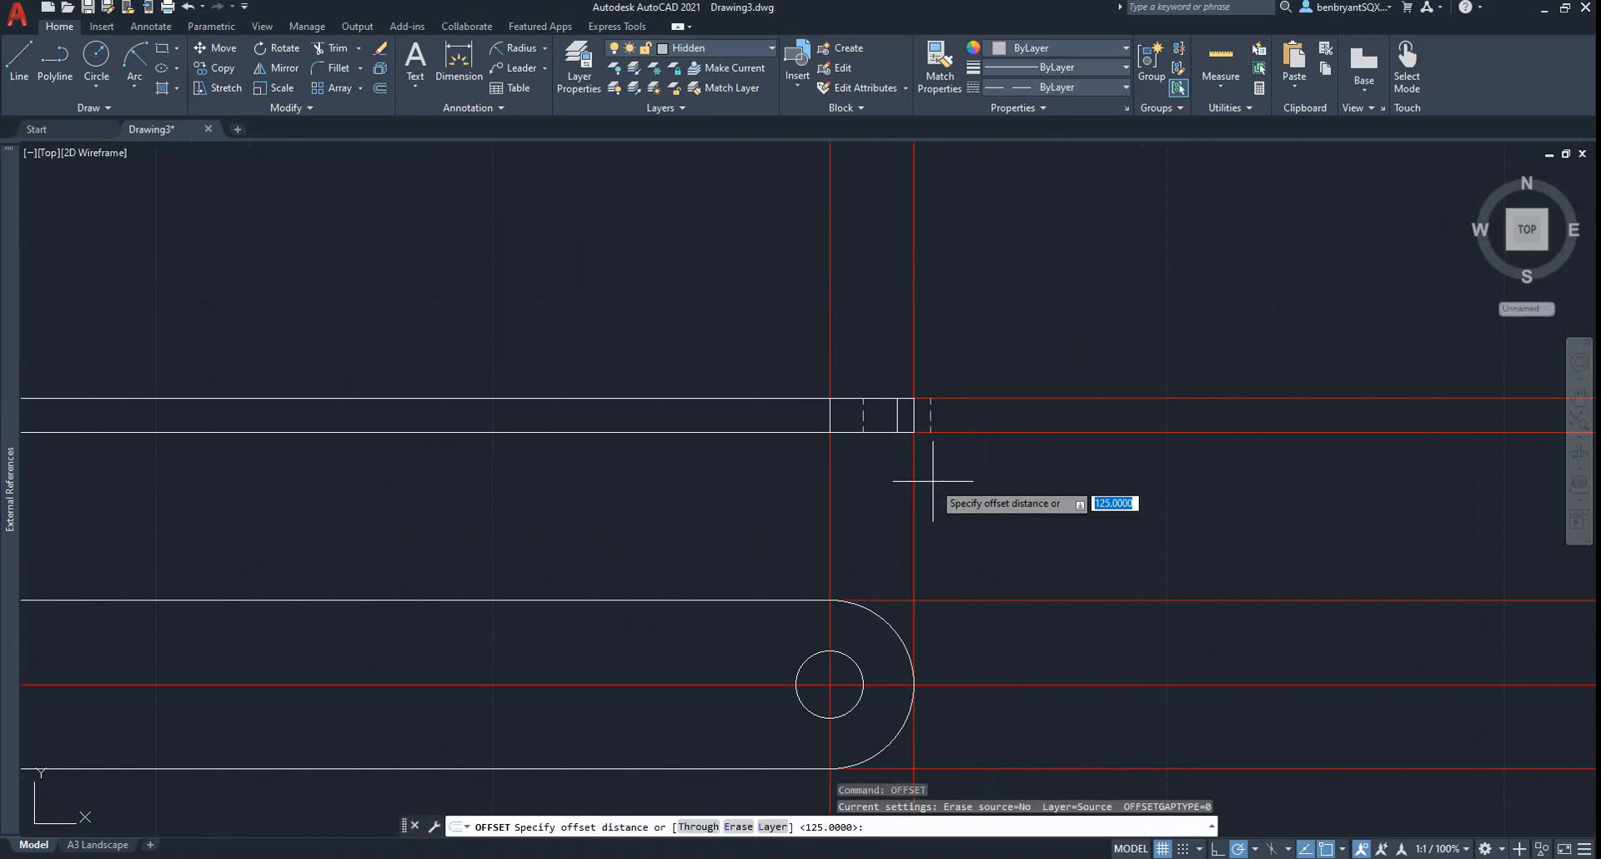
pyautogui.write('5')
pyautogui.press('Return')
pyautogui.click(830, 496)
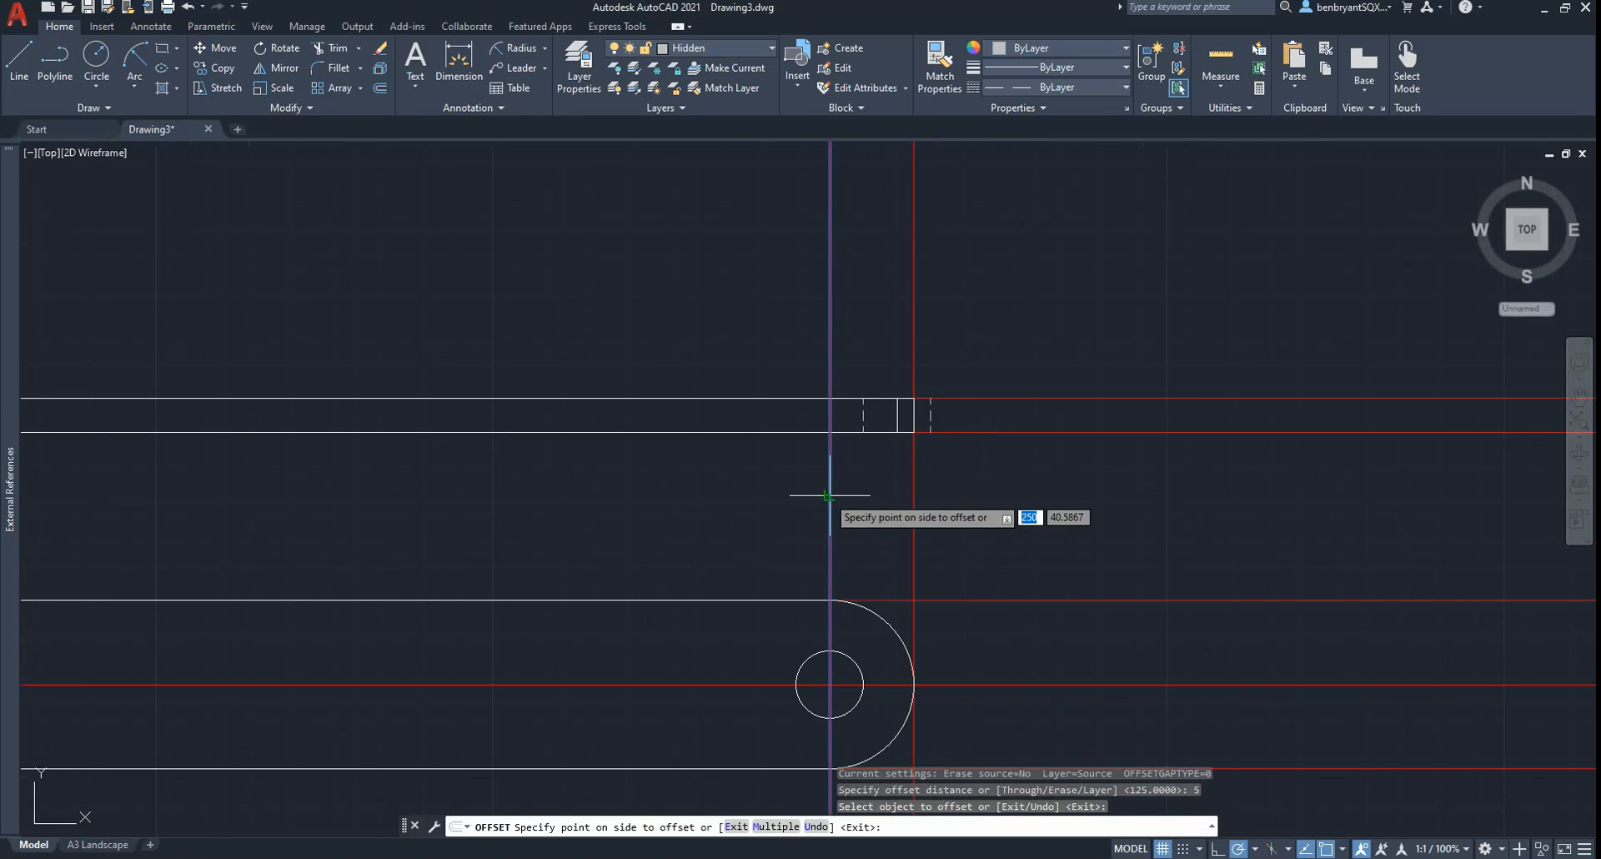
pyautogui.click(843, 492)
pyautogui.click(830, 493)
pyautogui.click(794, 488)
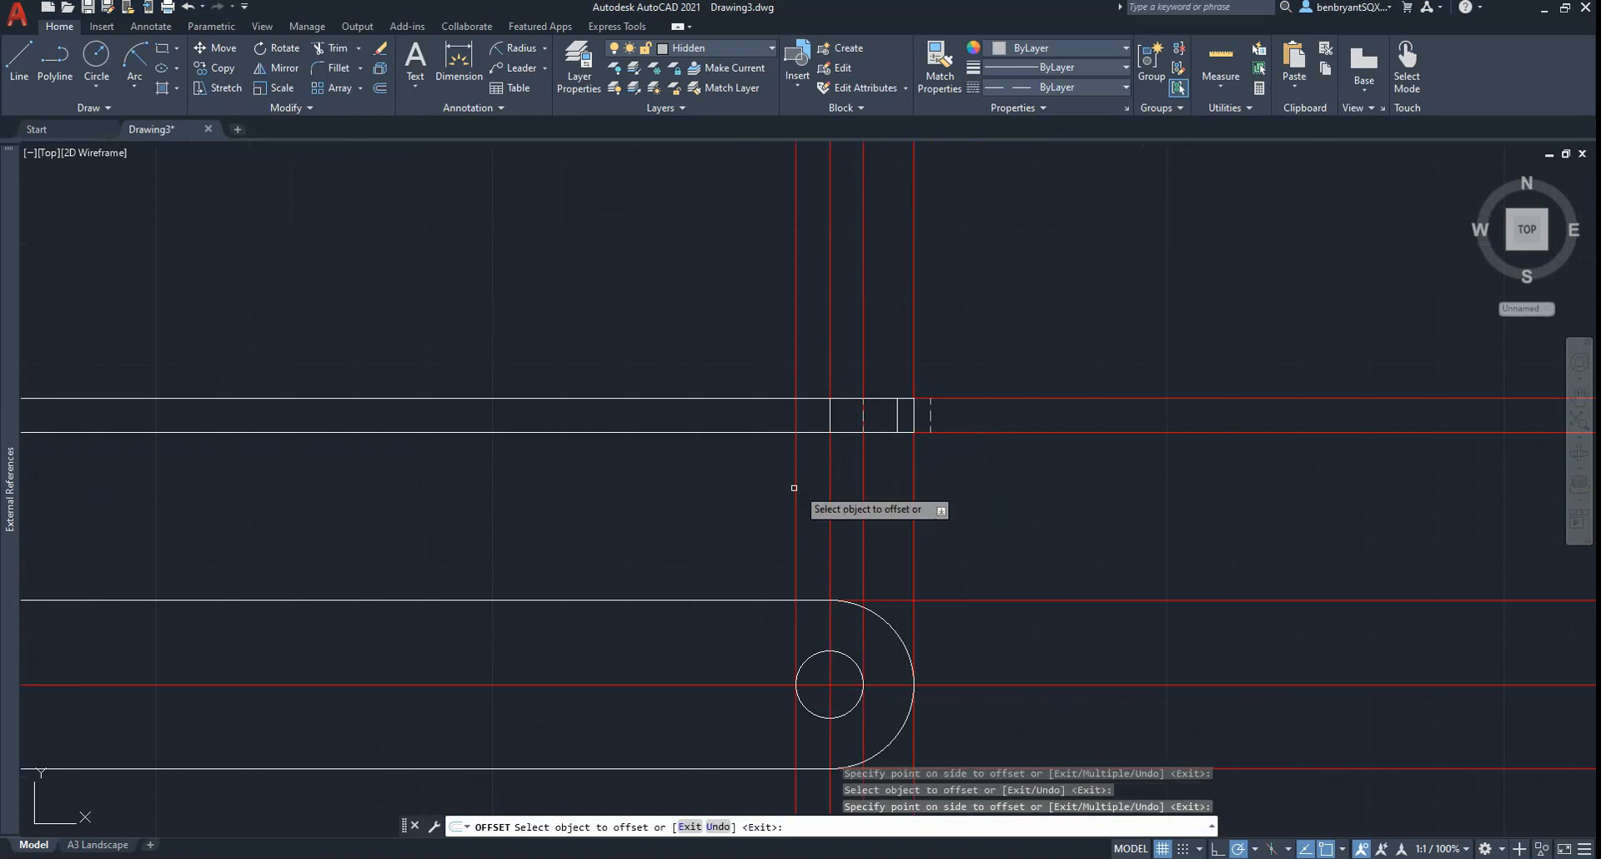
pyautogui.press('Escape')
# Step: Move the hidden line outside the edge view's right end onto the construction line at the right hole's left tangent
pyautogui.click(931, 426)
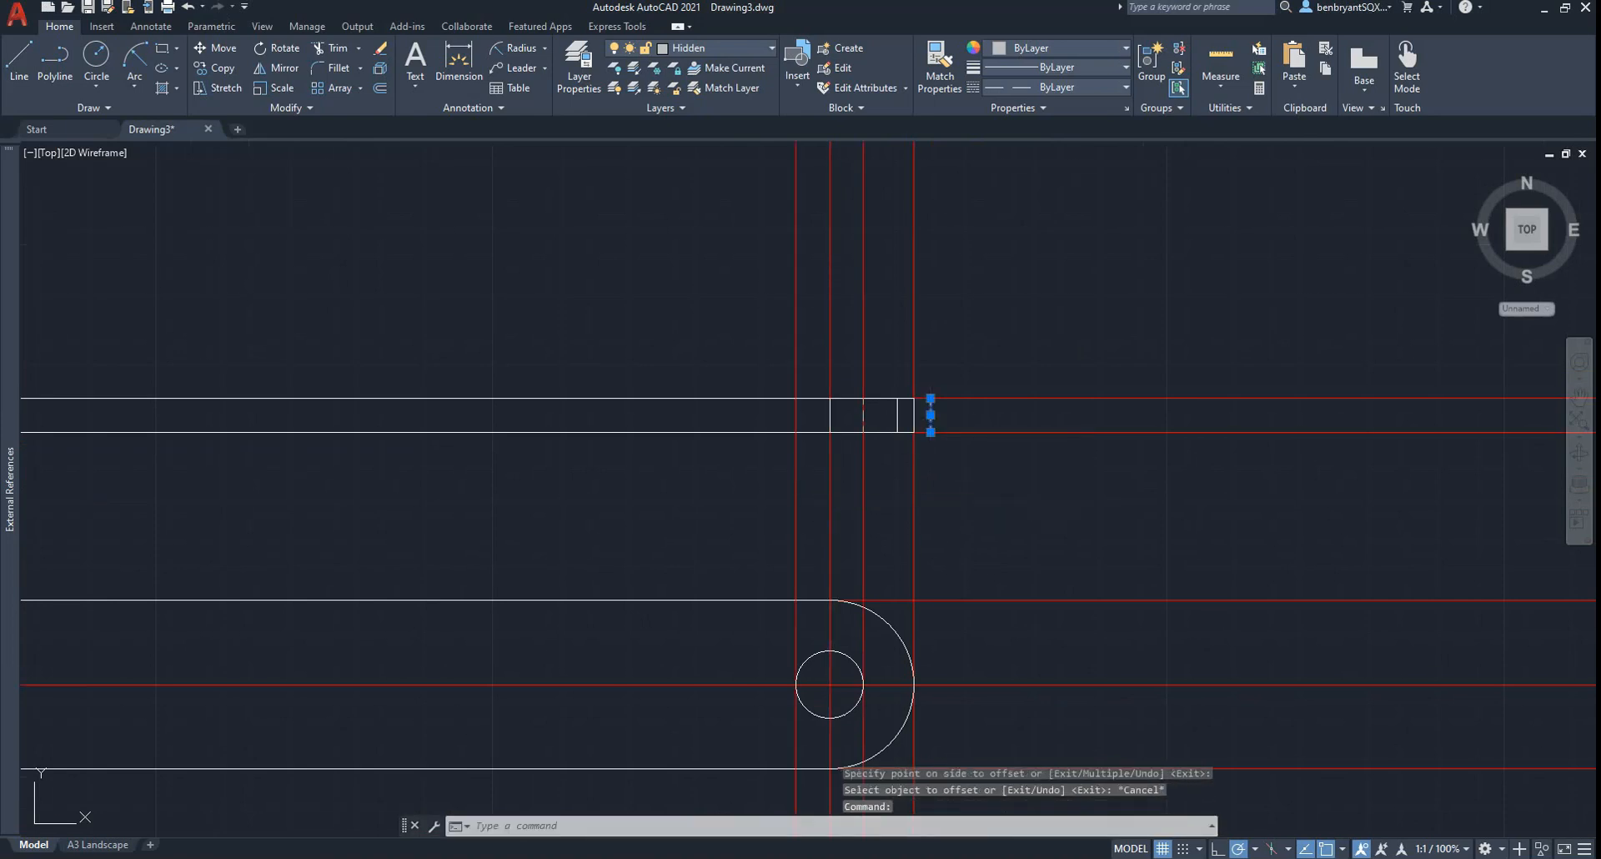
pyautogui.click(931, 415)
pyautogui.click(796, 415)
pyautogui.press('Escape')
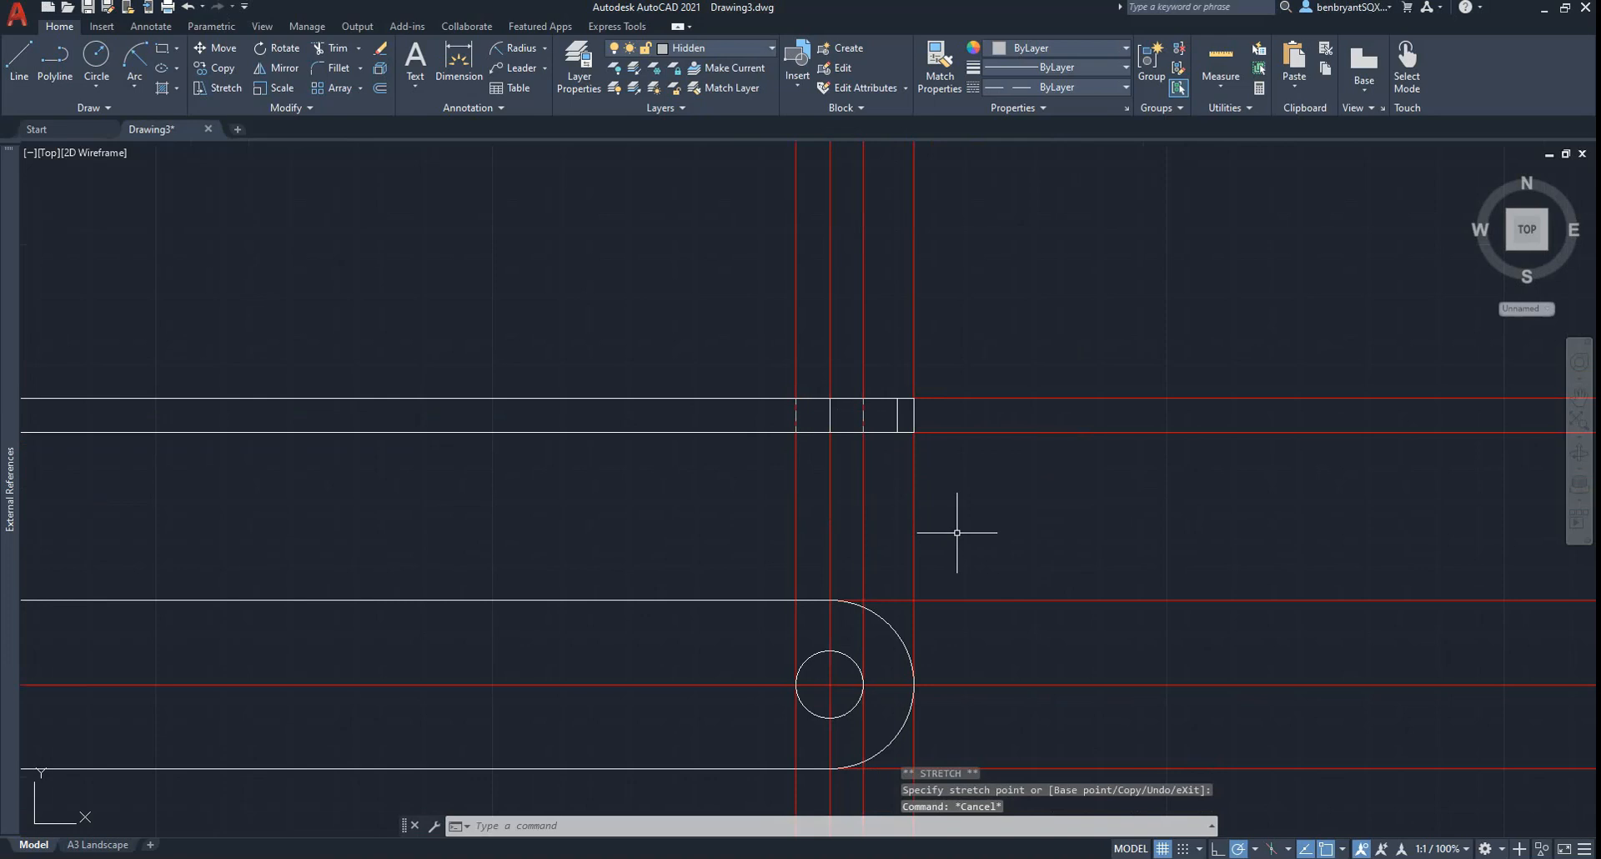
pyautogui.scroll(-2, 719, 476)
pyautogui.moveTo(651, 533); pyautogui.dragTo(1109, 508, button='middle')
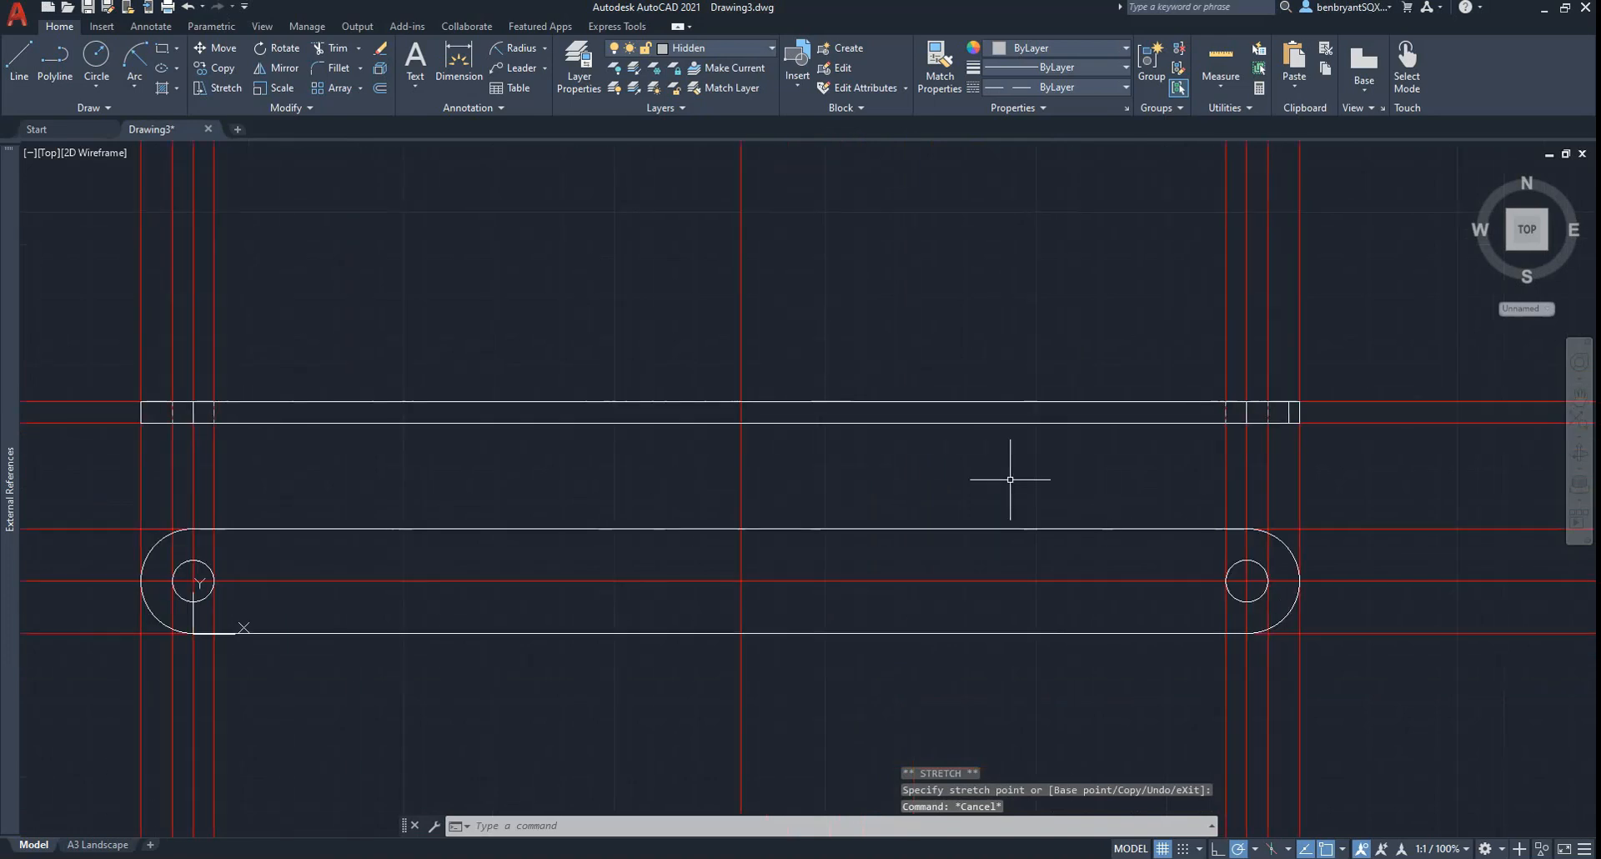
# Step: Turn off the Construction layer and delete the extra short vertical line just inside the edge view's right end
pyautogui.click(732, 50)
pyautogui.click(615, 87)
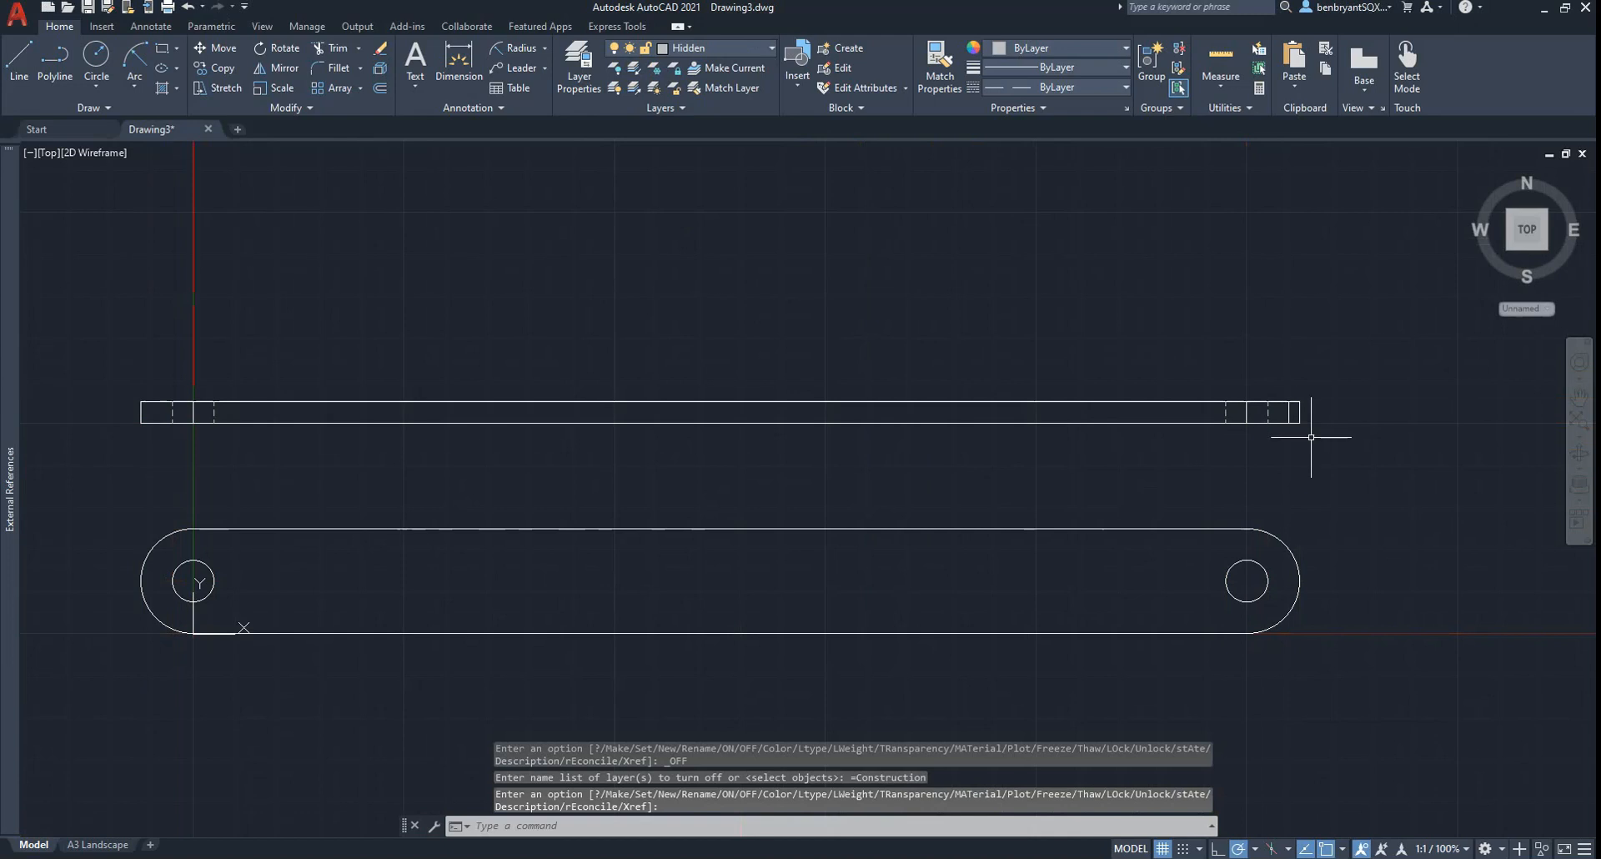
pyautogui.click(1289, 412)
pyautogui.press('Delete')
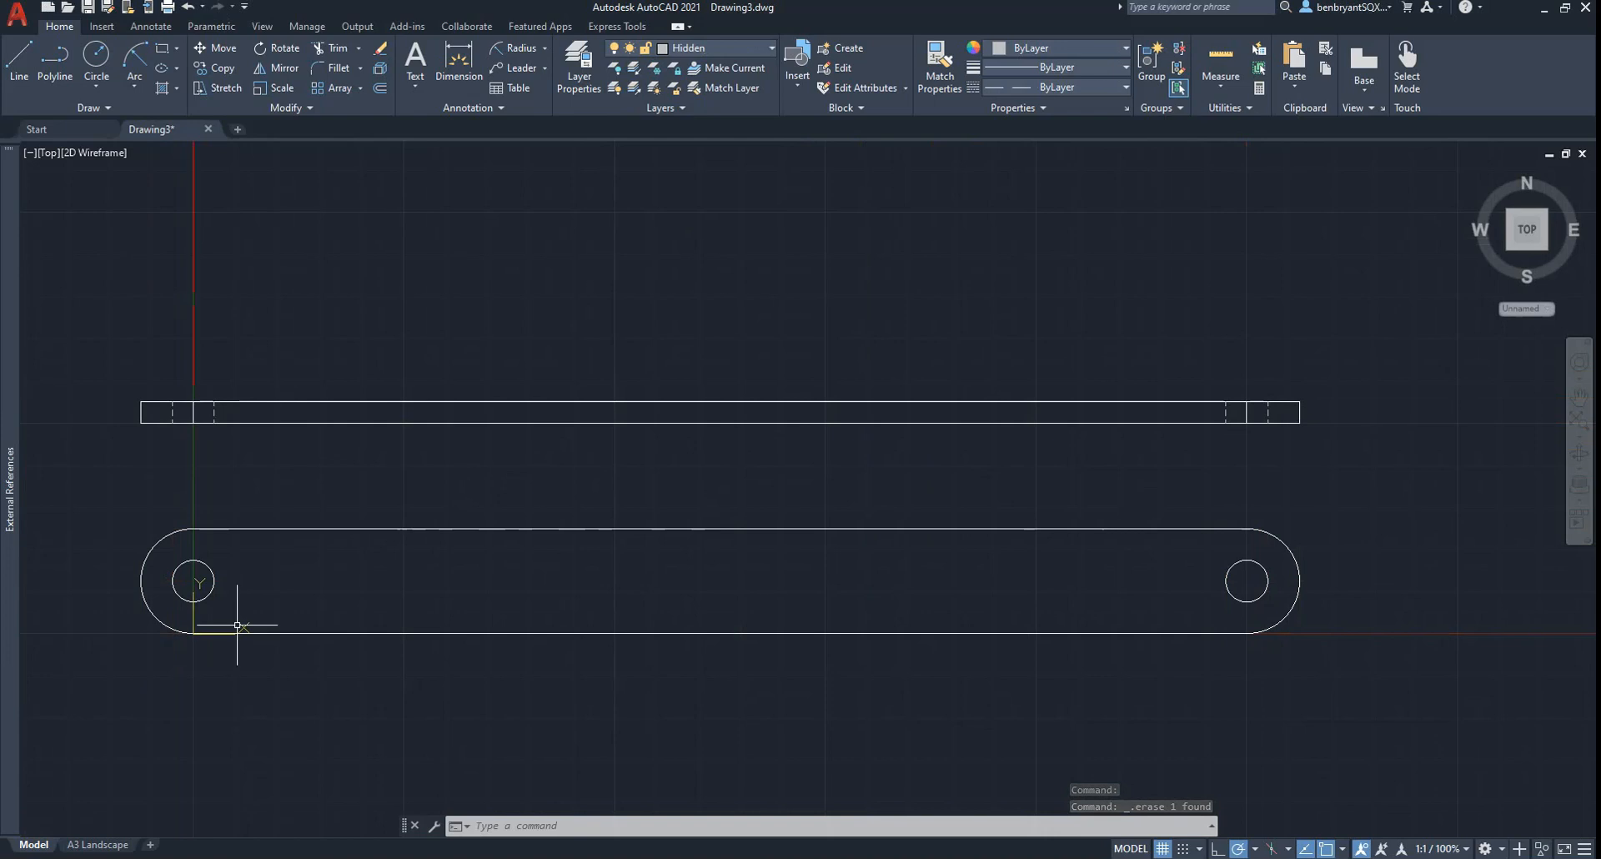
# Step: Check the upper channel's title in the Day 10 reference PDF, then return to the AutoCAD drawing
pyautogui.moveTo(613, 563); pyautogui.dragTo(711, 529, button='middle')
pyautogui.hotkey('alt', 'Tab')
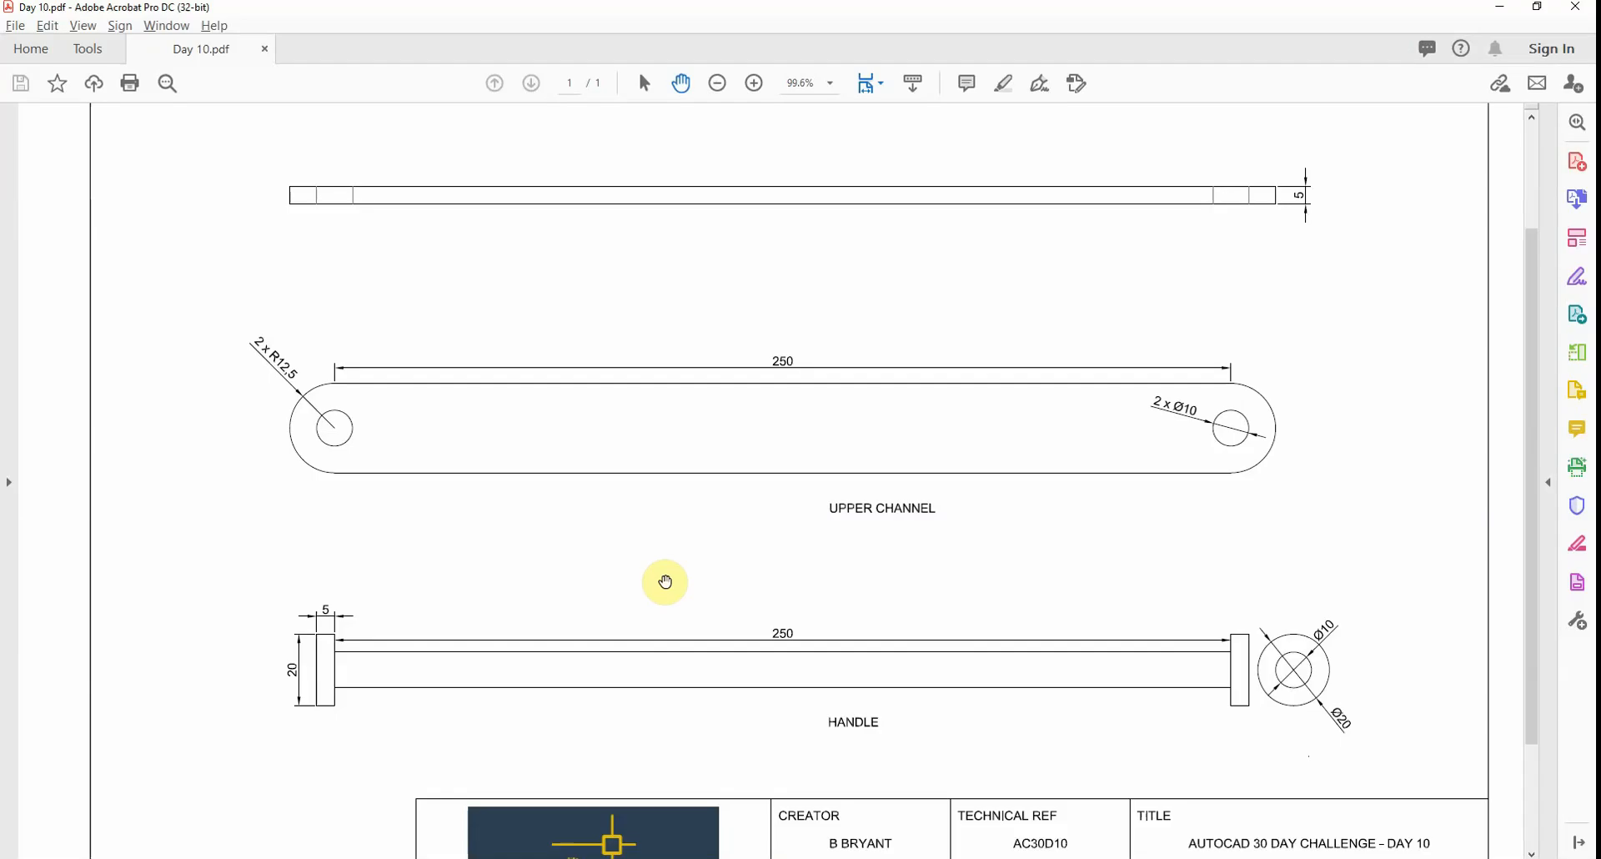
pyautogui.hotkey('alt', 'Tab')
pyautogui.click(418, 58)
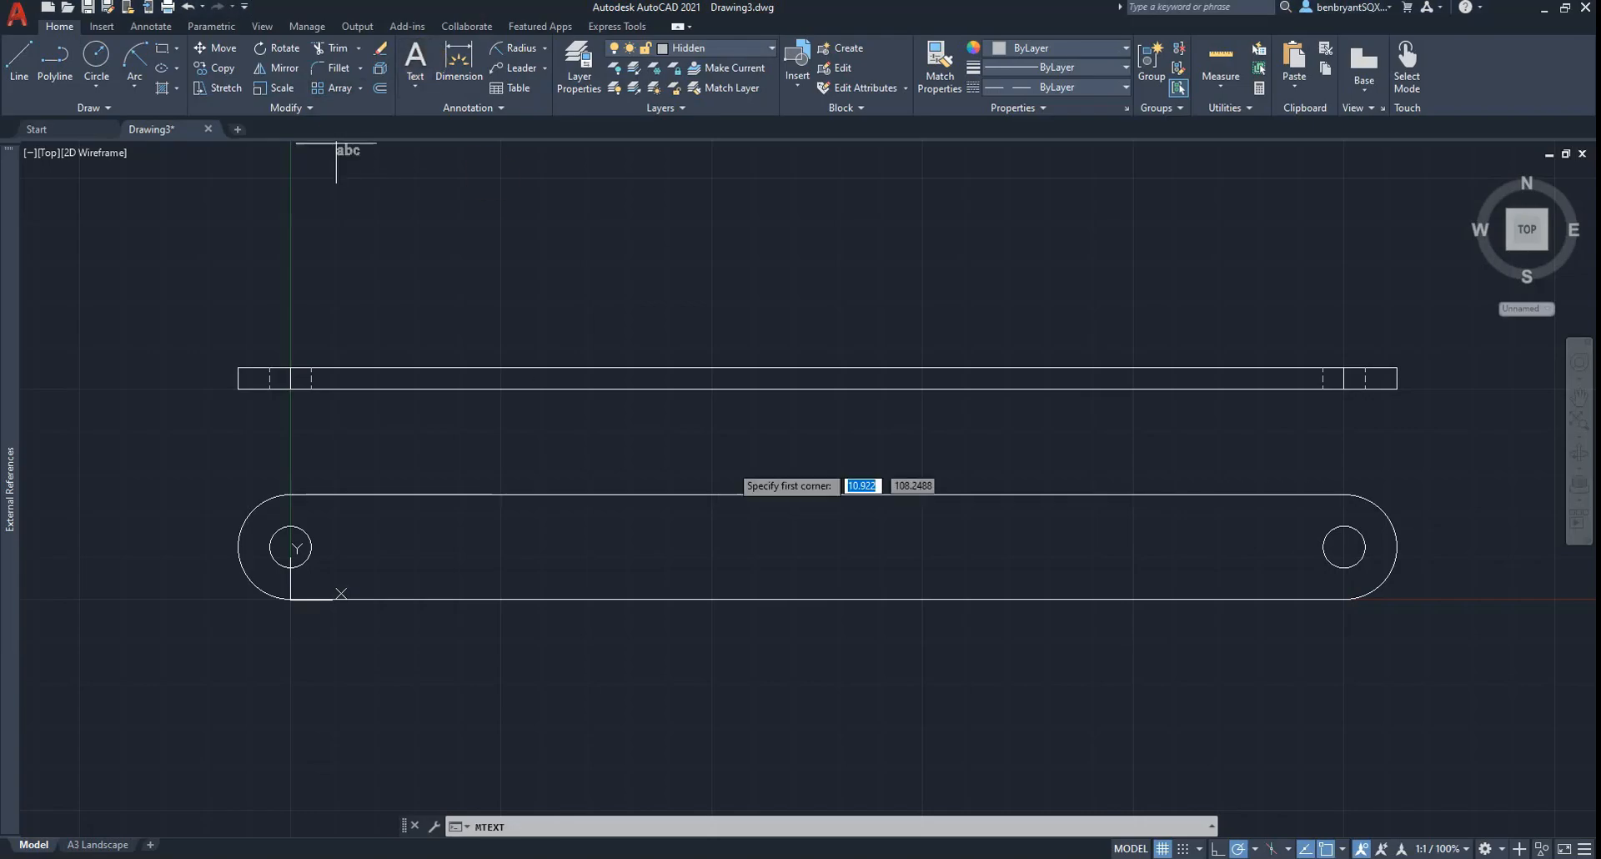
pyautogui.click(874, 649)
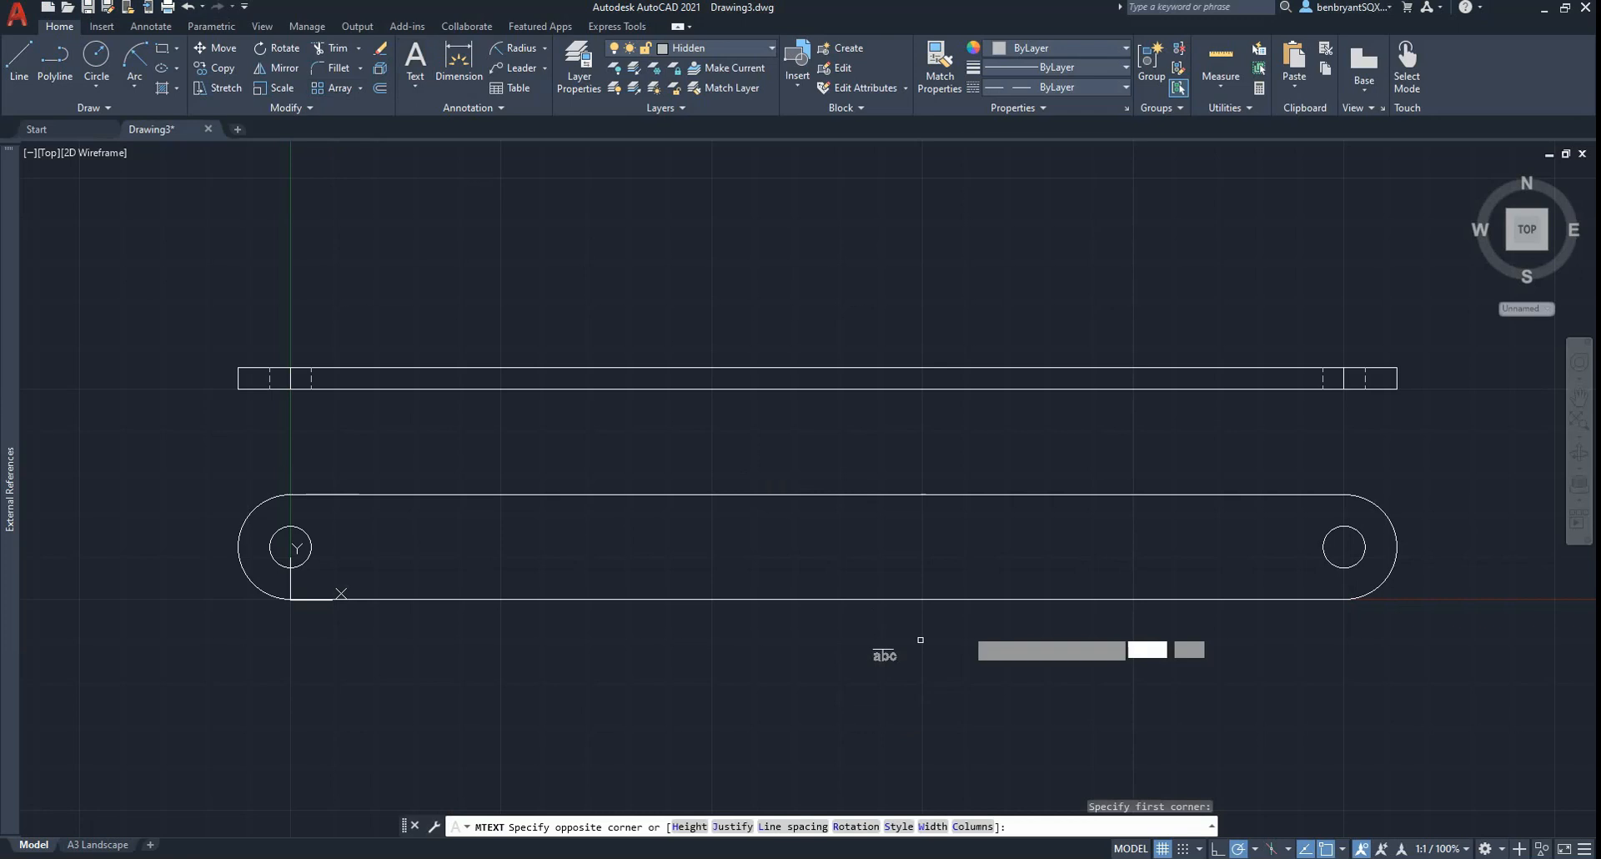
pyautogui.press('Escape')
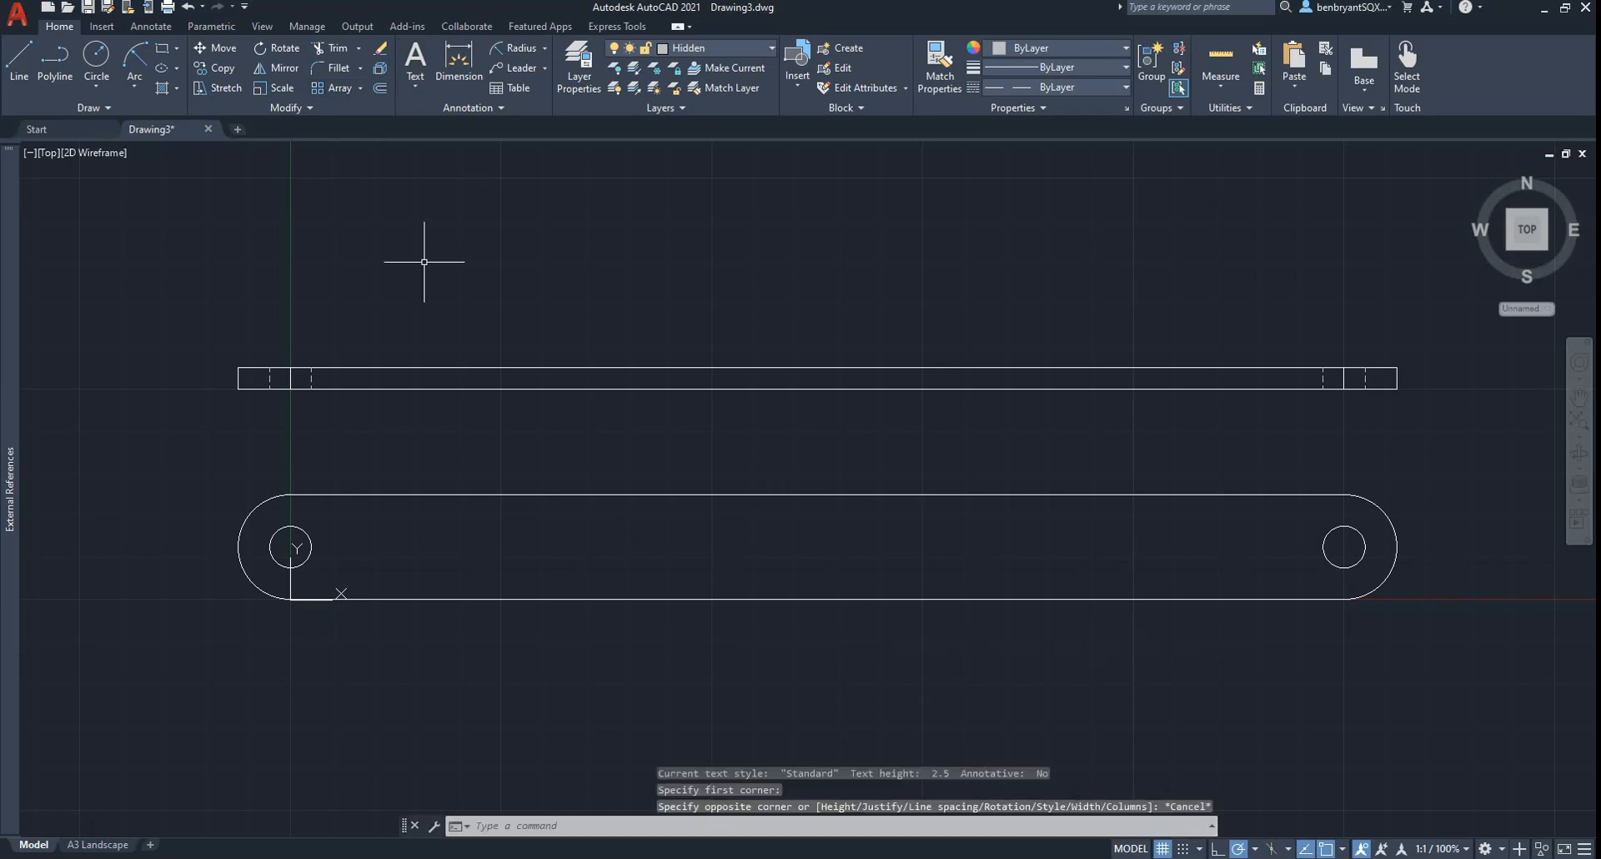
# Step: Add the single-line text "UPPER CHANNEL" below the plan view, right of its middle, with height 2.5 and rotation 0
pyautogui.click(421, 85)
pyautogui.click(417, 142)
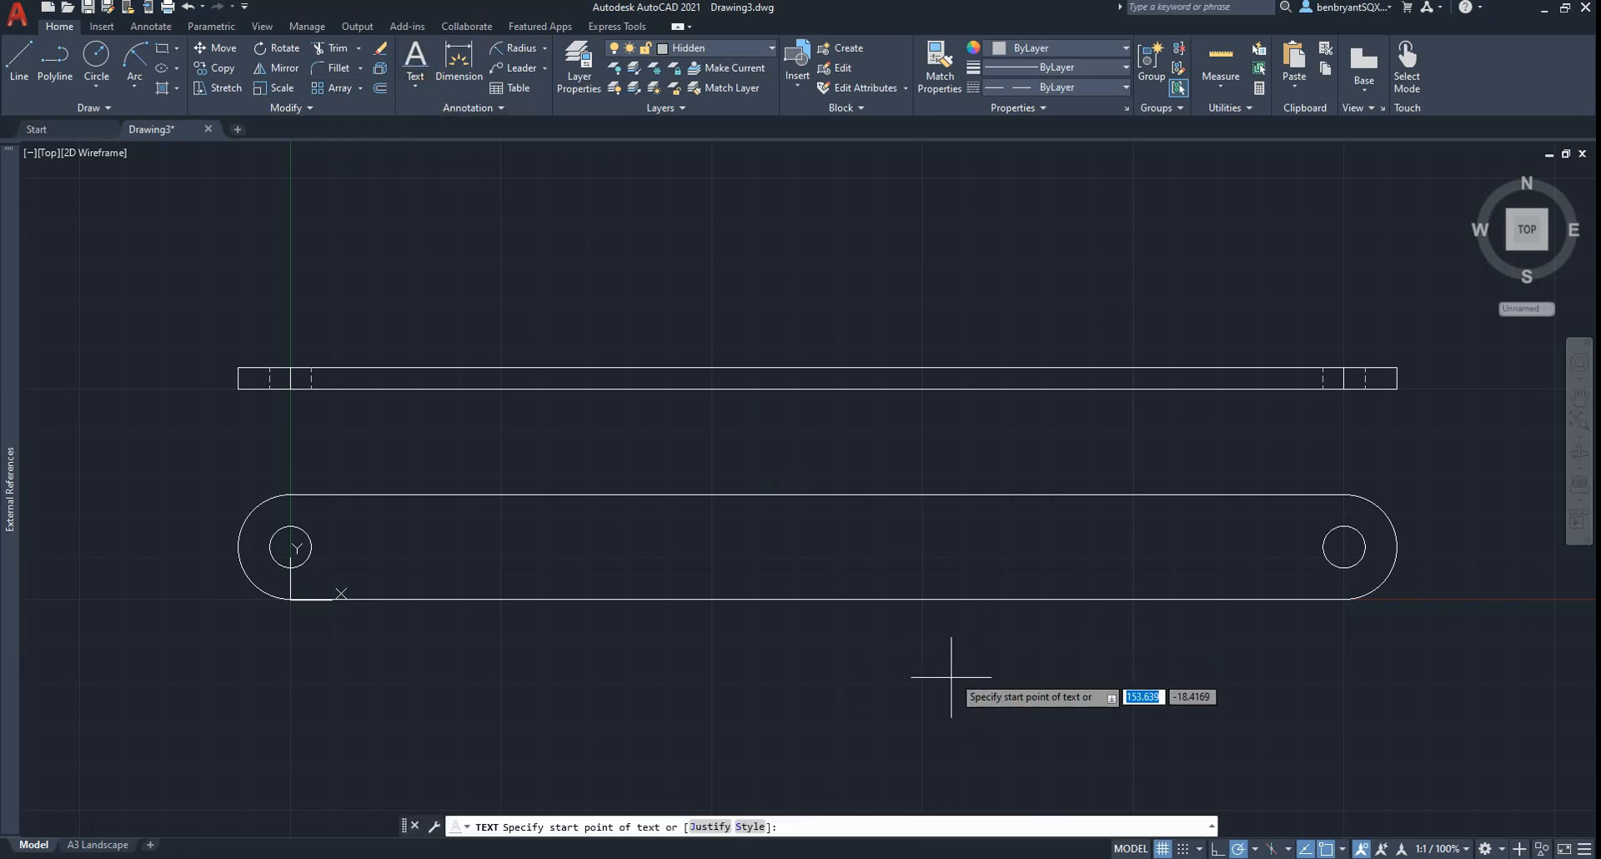
pyautogui.click(966, 640)
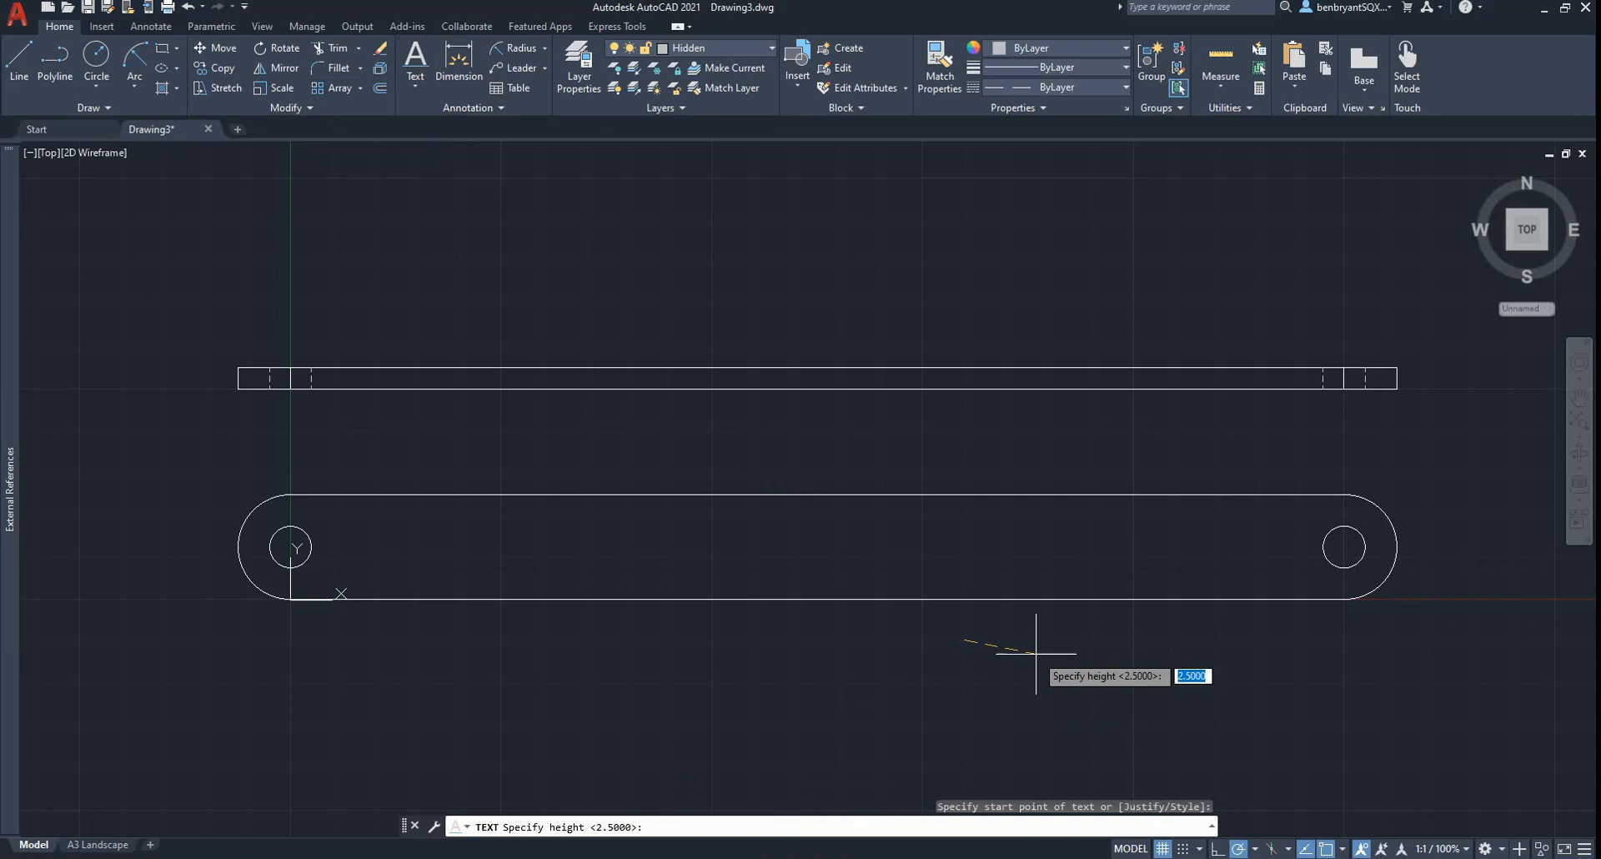
pyautogui.write('2.5')
pyautogui.press('Return')
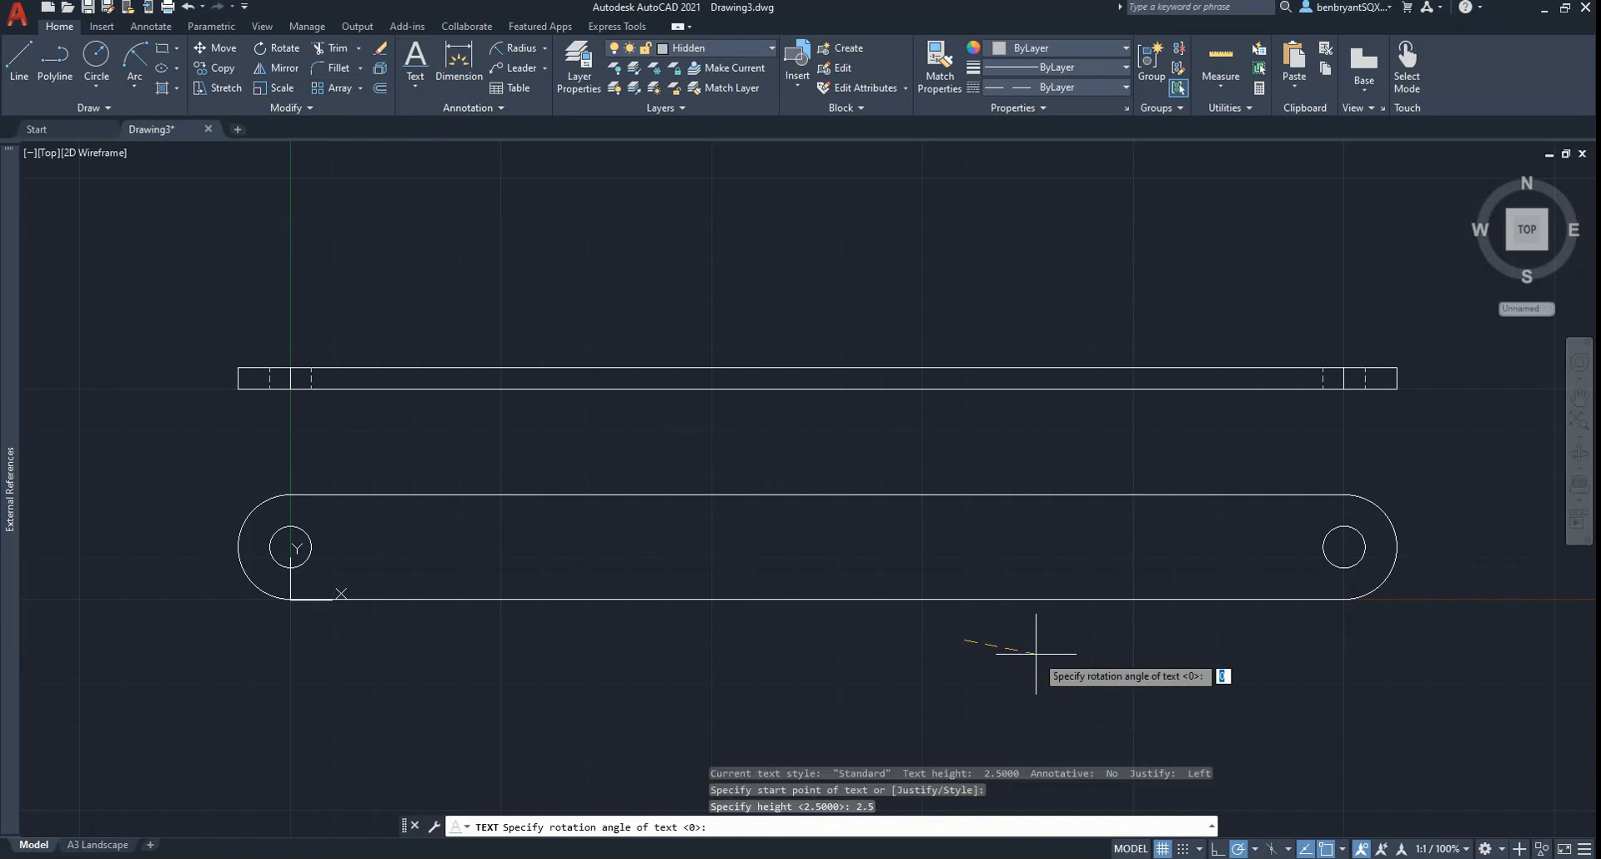
pyautogui.press('Return')
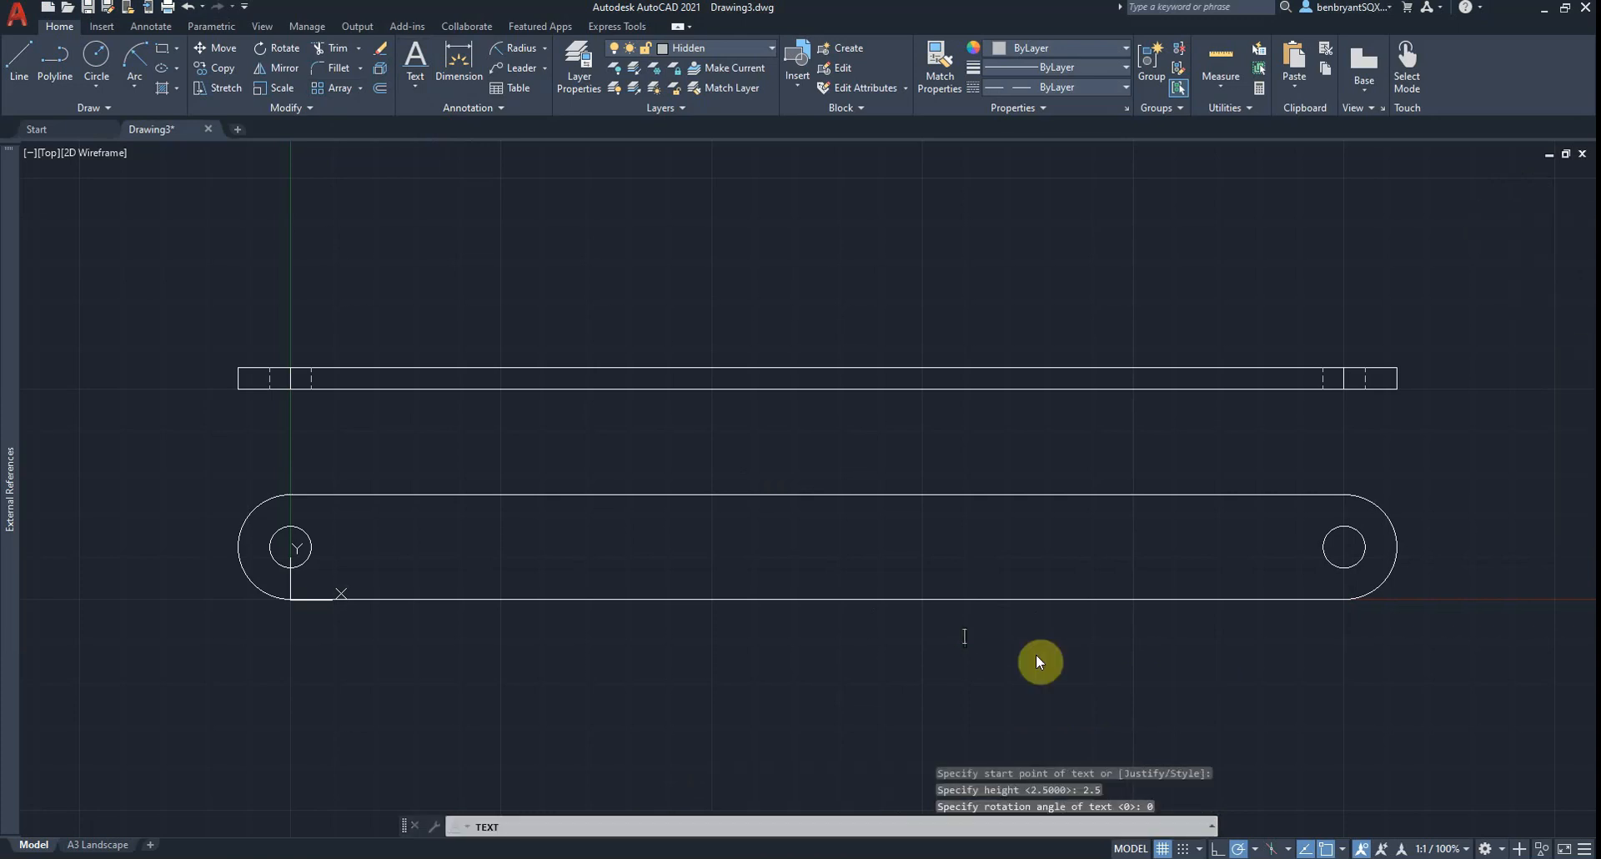
pyautogui.write('UPPER CHANNEL')
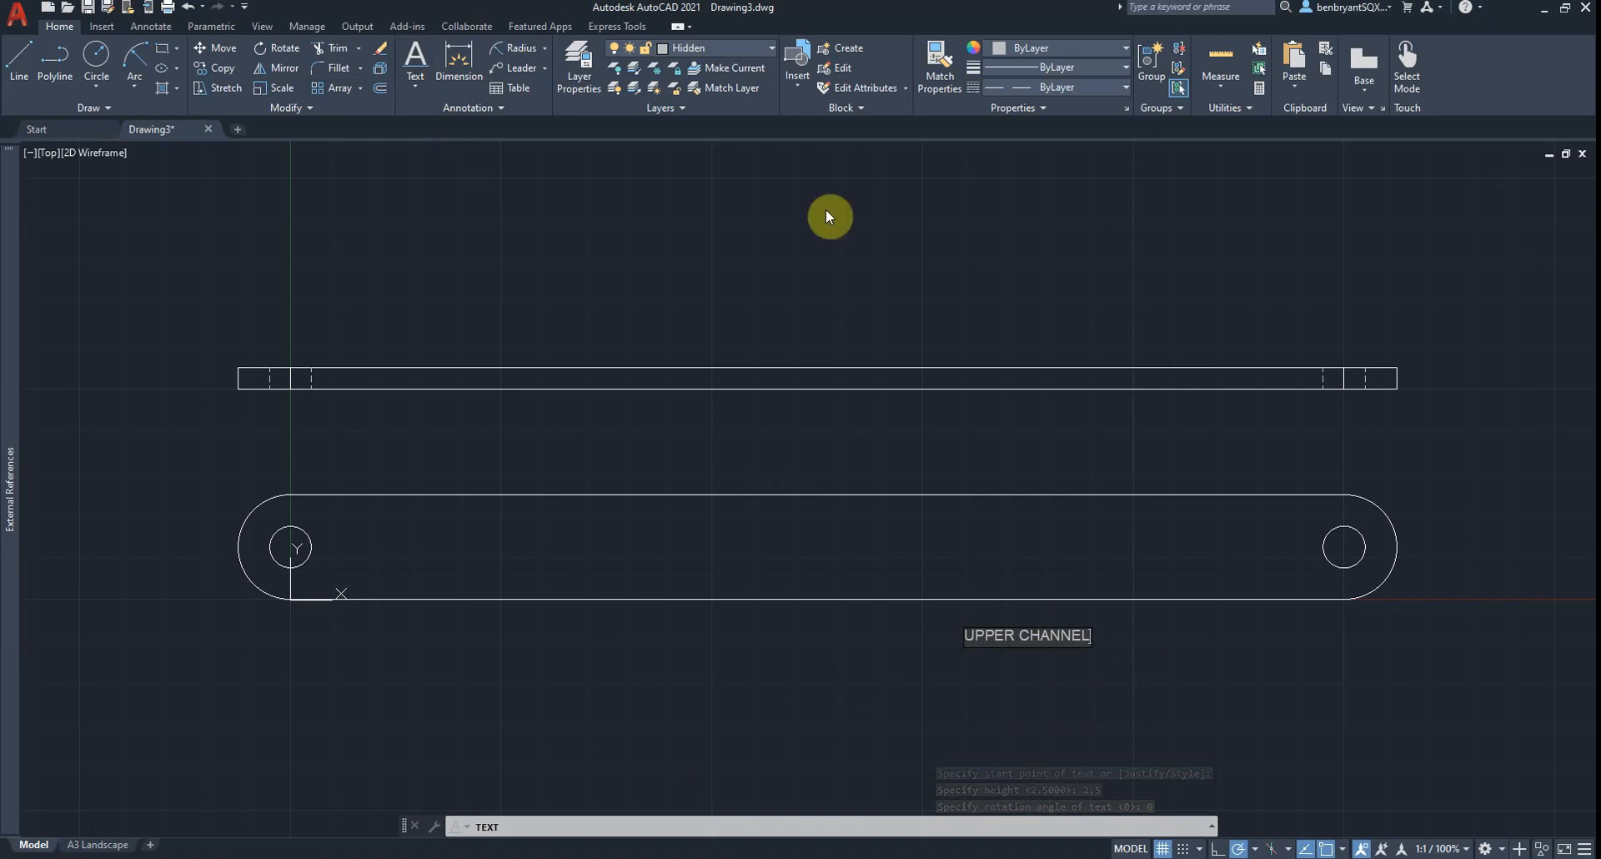
pyautogui.press('Return')
pyautogui.press('Return')
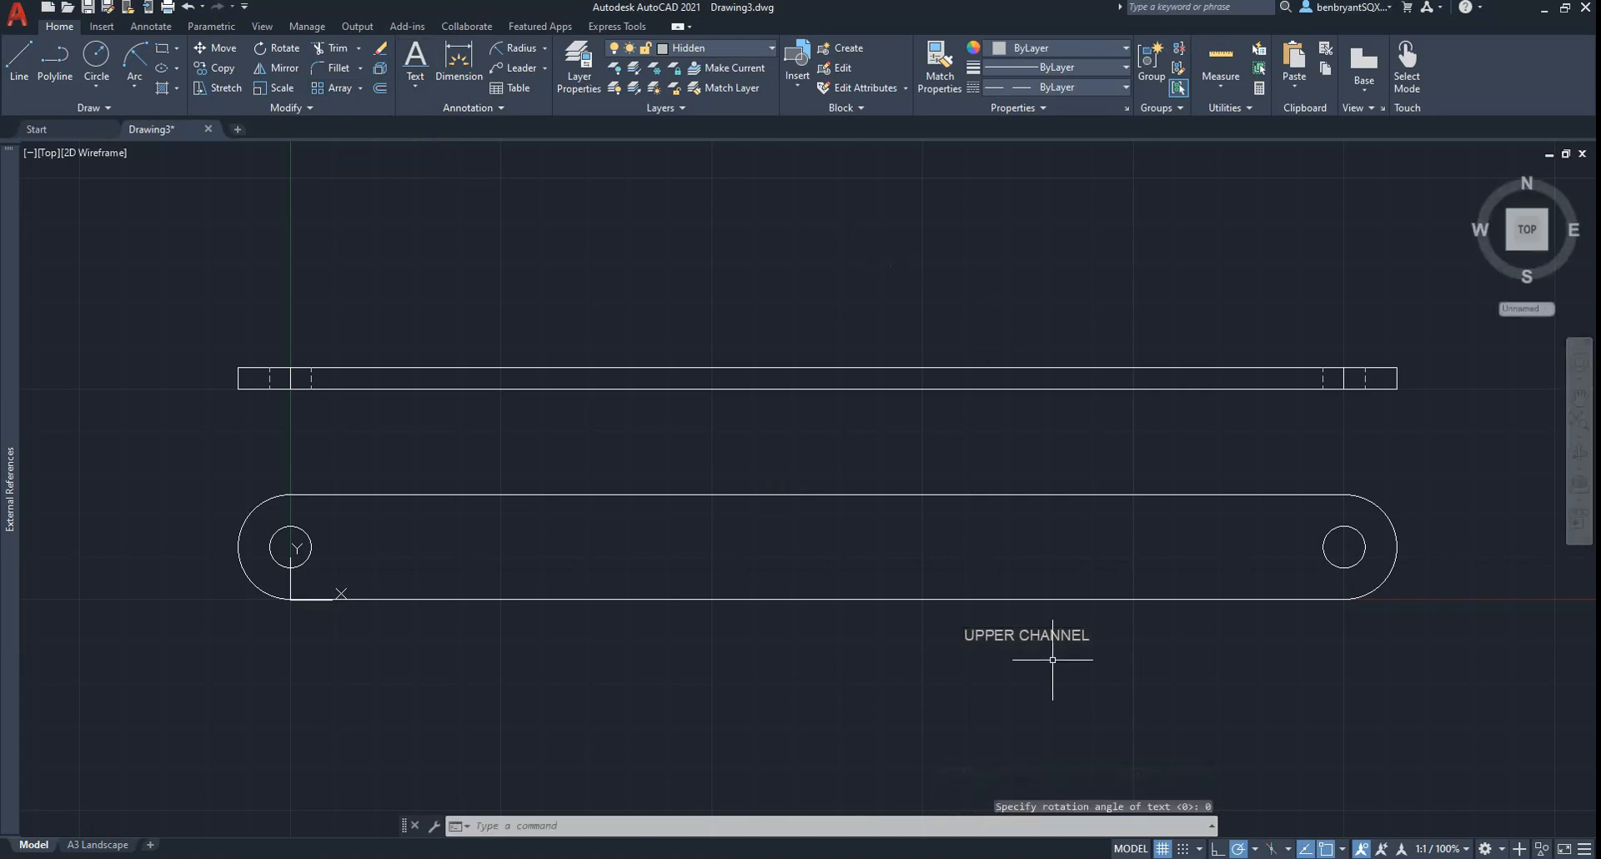
# Step: Move the UPPER CHANNEL label to the Dims layer and make Dims the current layer
pyautogui.click(1042, 641)
pyautogui.click(682, 48)
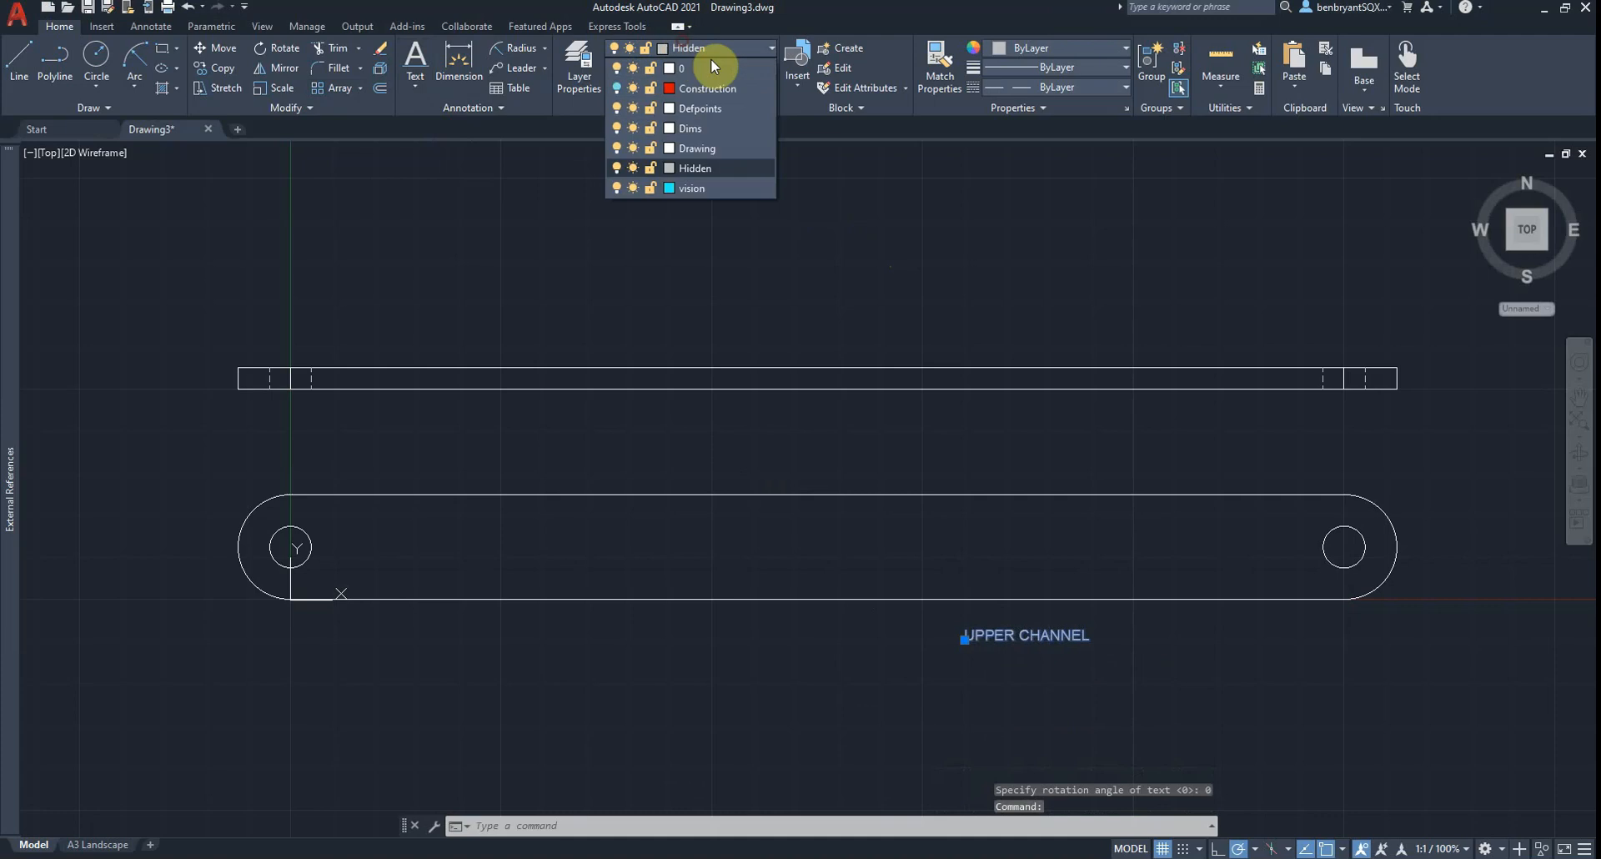
pyautogui.click(727, 130)
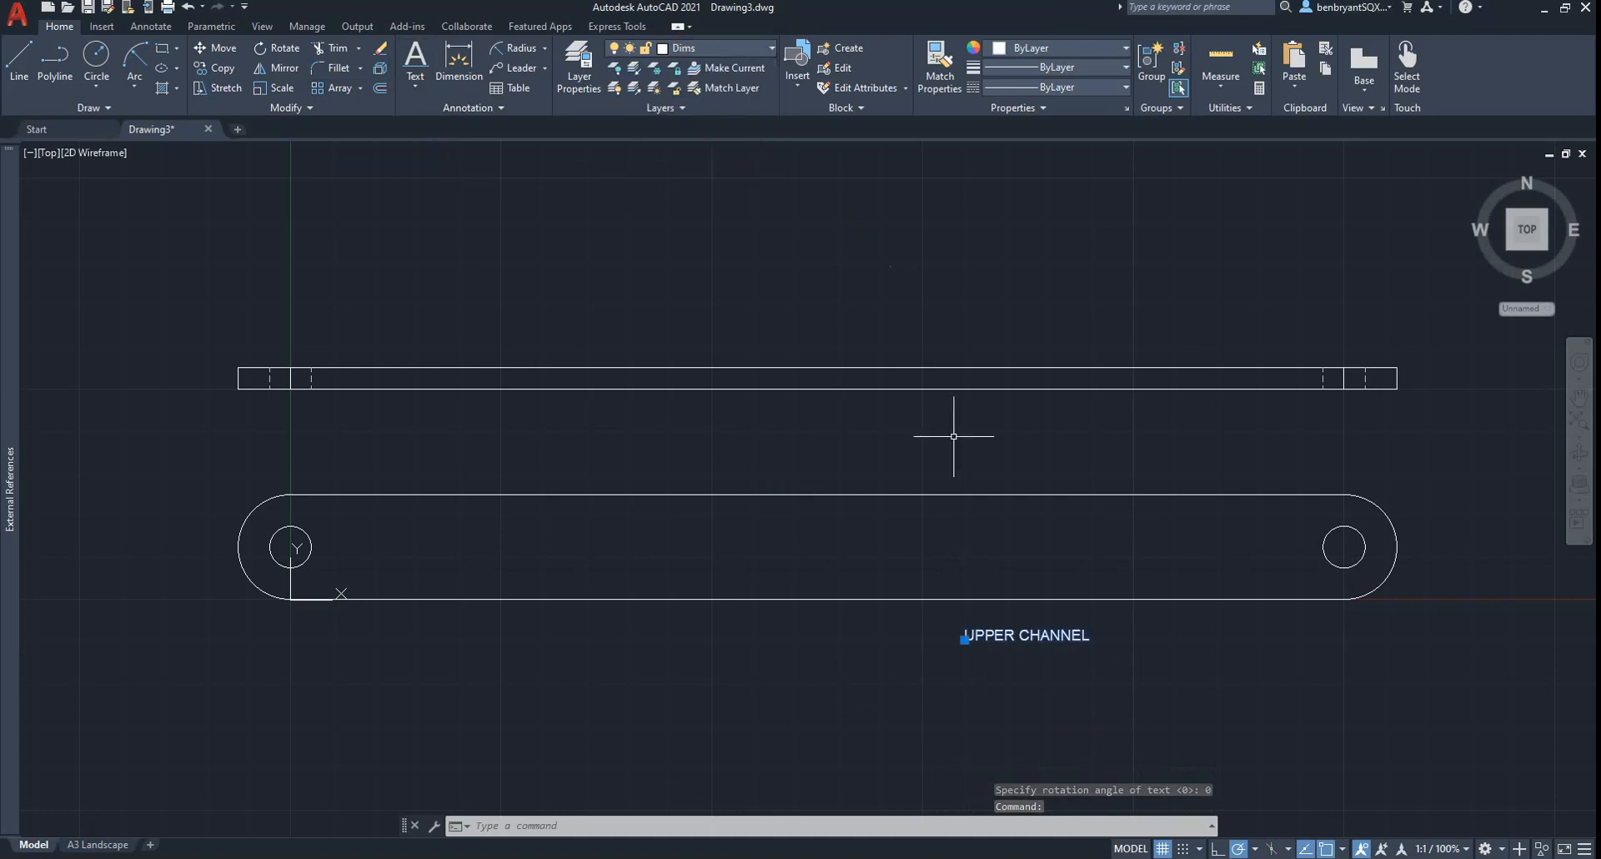
pyautogui.press('Escape')
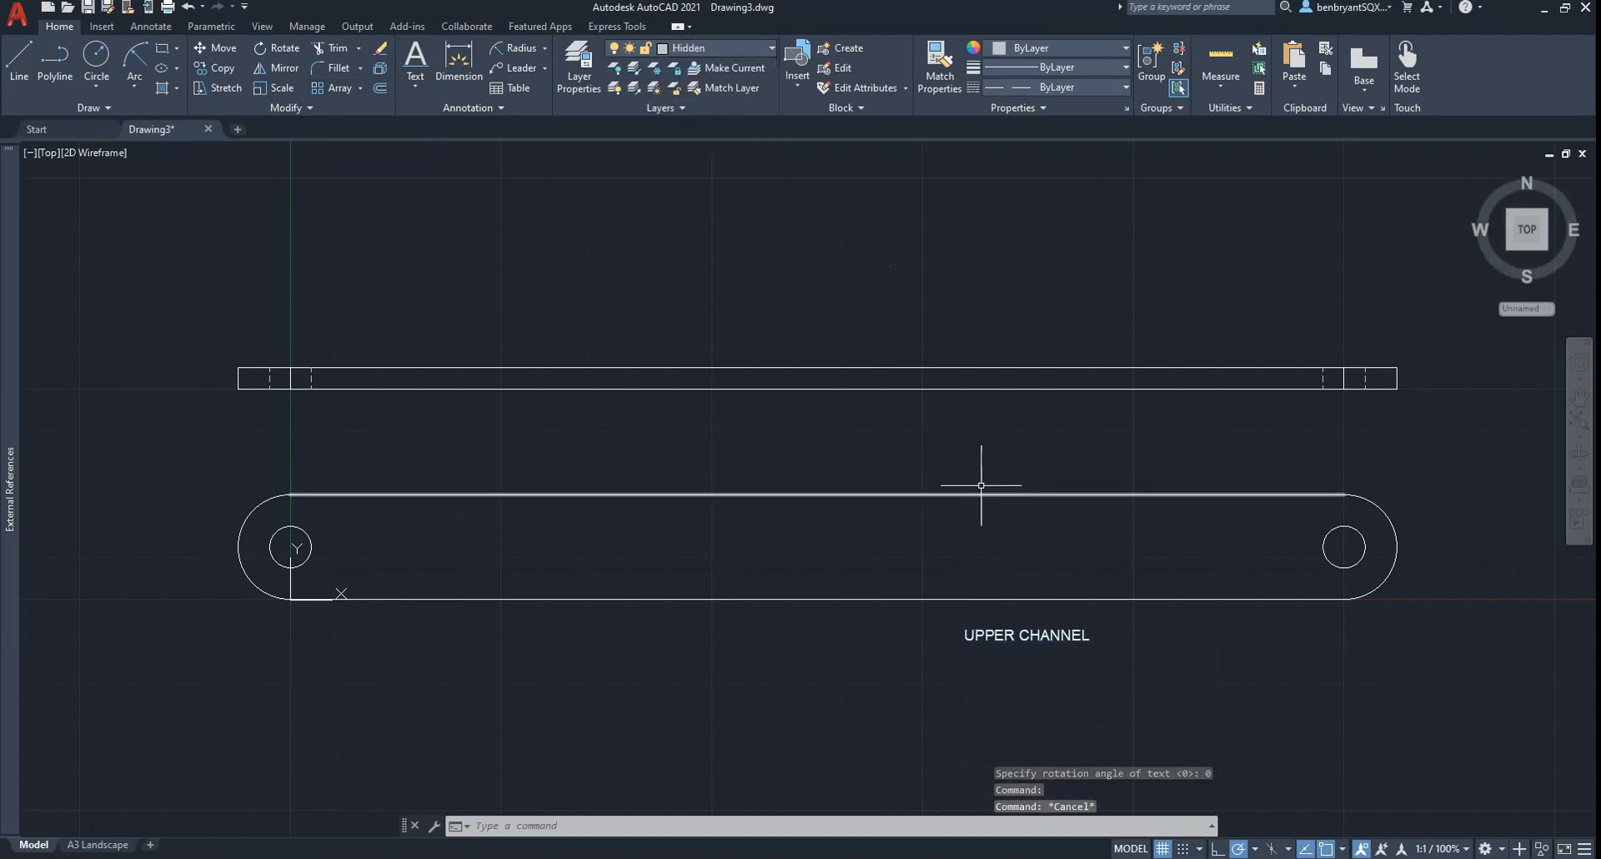
pyautogui.click(748, 49)
pyautogui.click(709, 131)
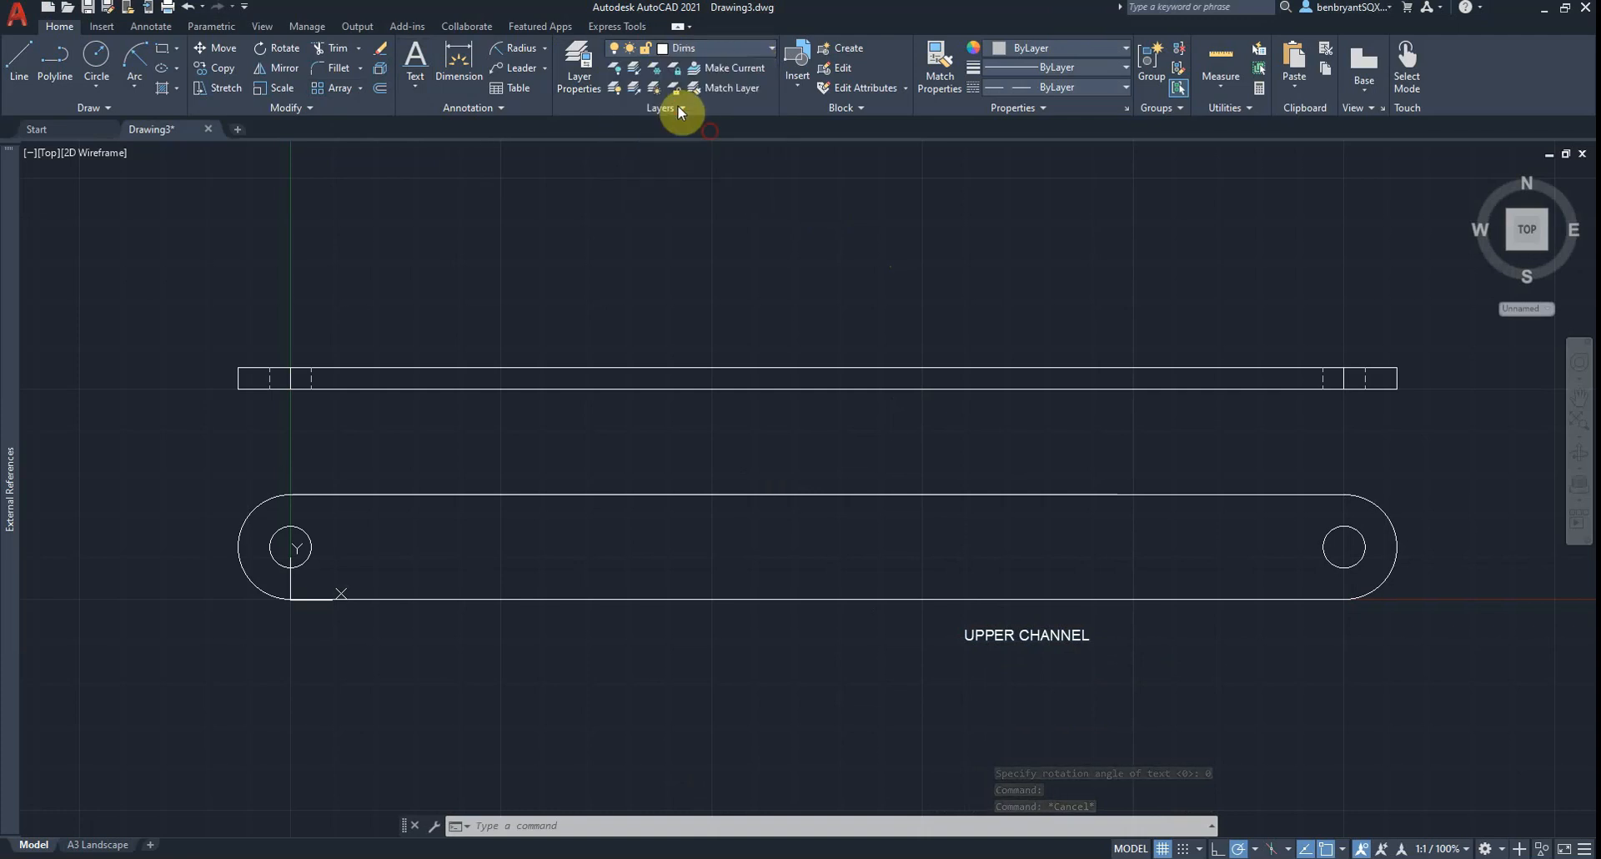
# Step: Add radius dimensions to the plan view's left end arc, placed to the upper left, and to the left hole
pyautogui.click(543, 49)
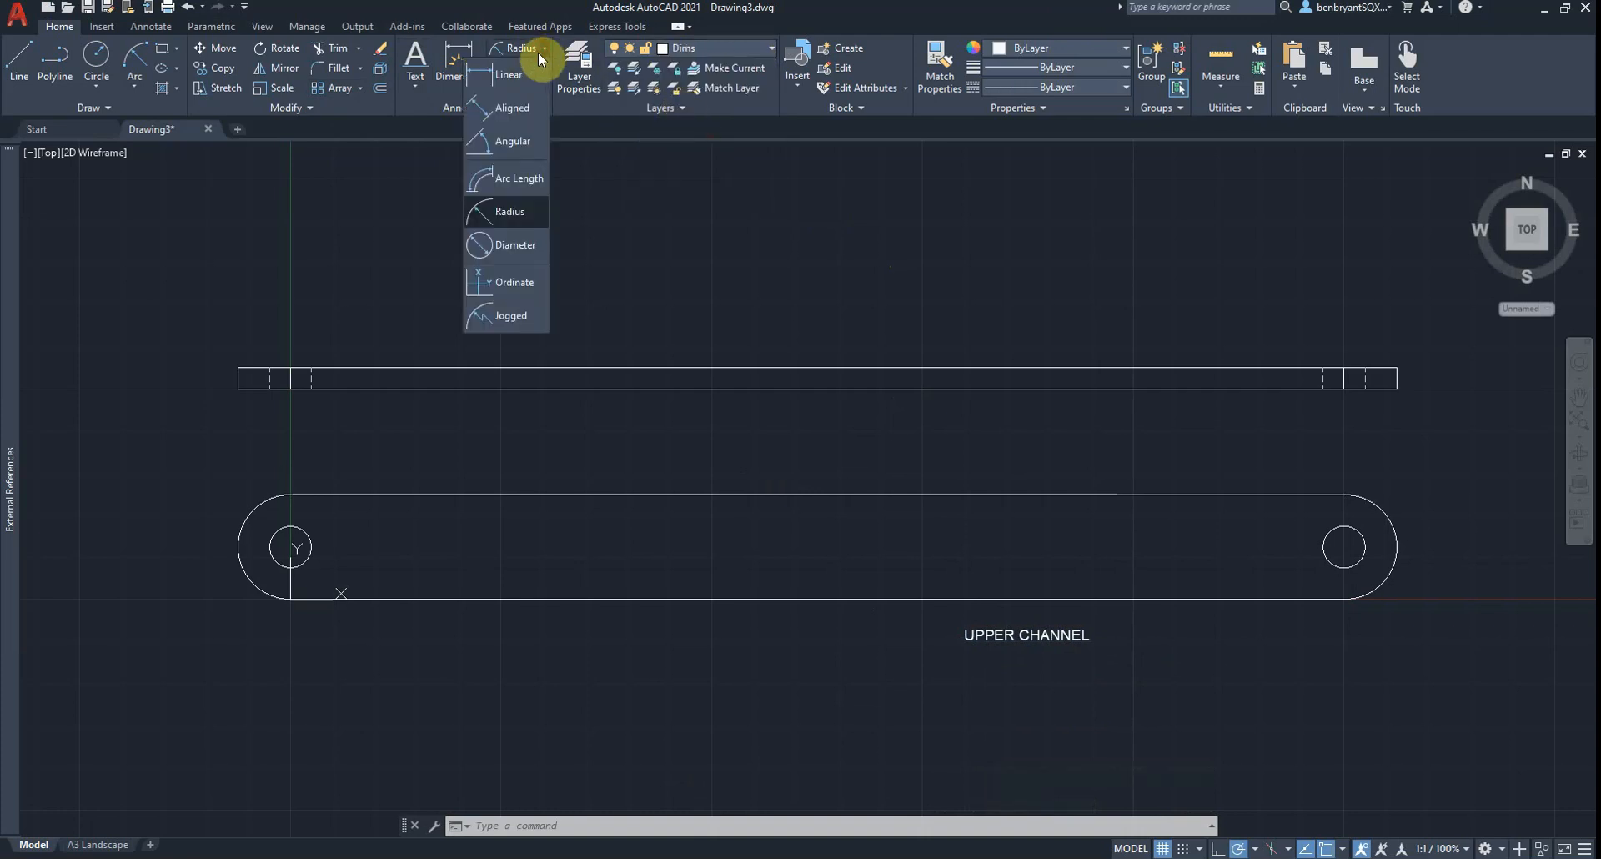
pyautogui.click(510, 211)
pyautogui.click(301, 528)
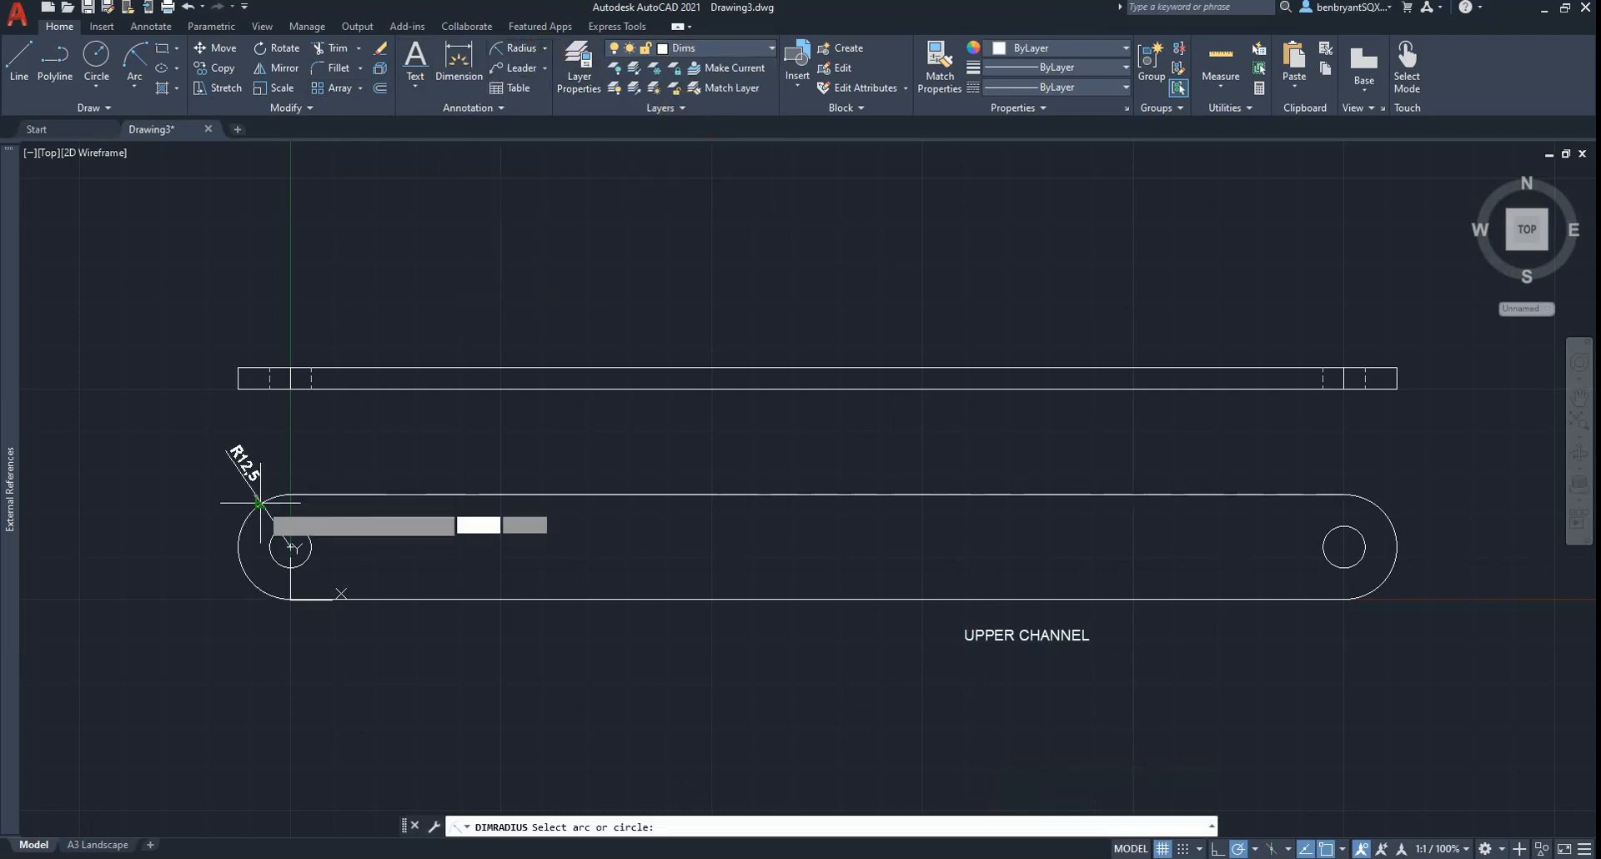
pyautogui.press('Return')
pyautogui.click(311, 538)
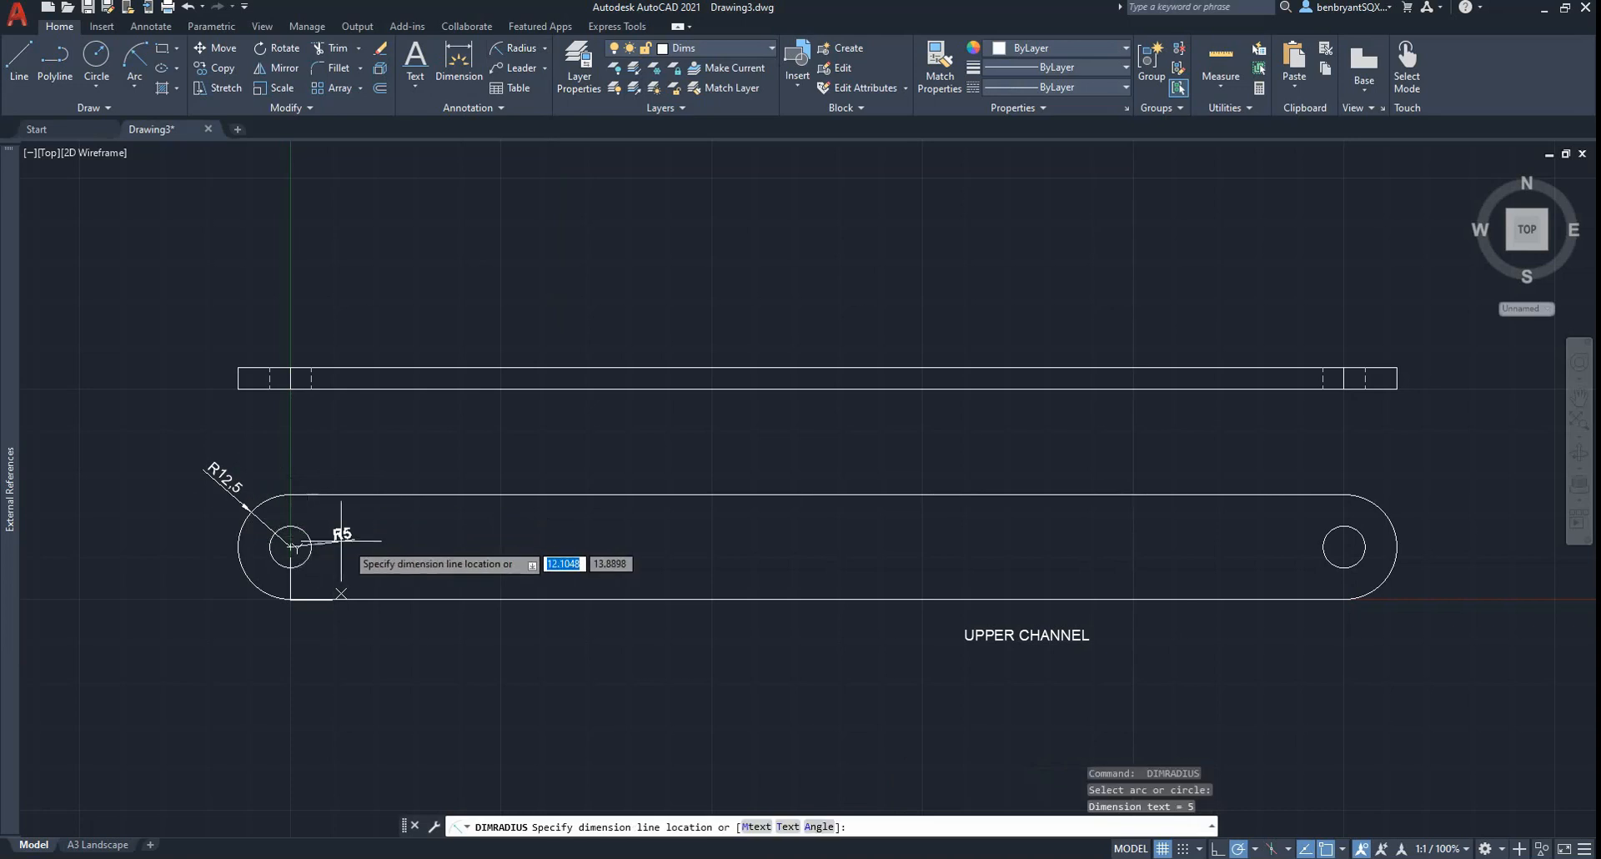
pyautogui.click(366, 534)
# Step: Add a linear dimension between the two hole centre lines of the edge view, placed above it
pyautogui.click(714, 47)
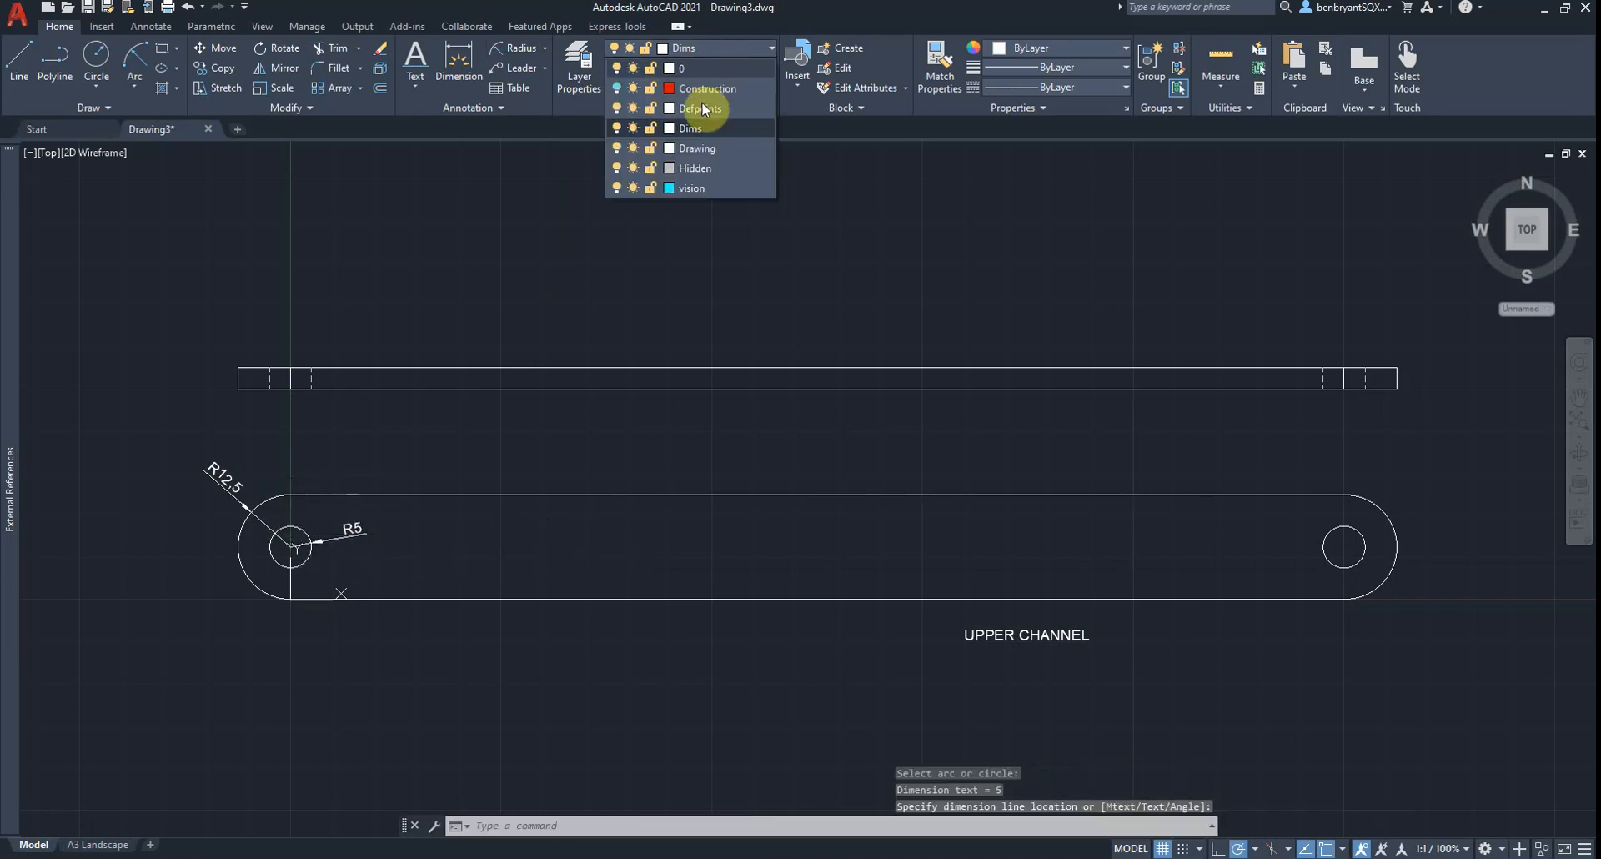
pyautogui.click(544, 50)
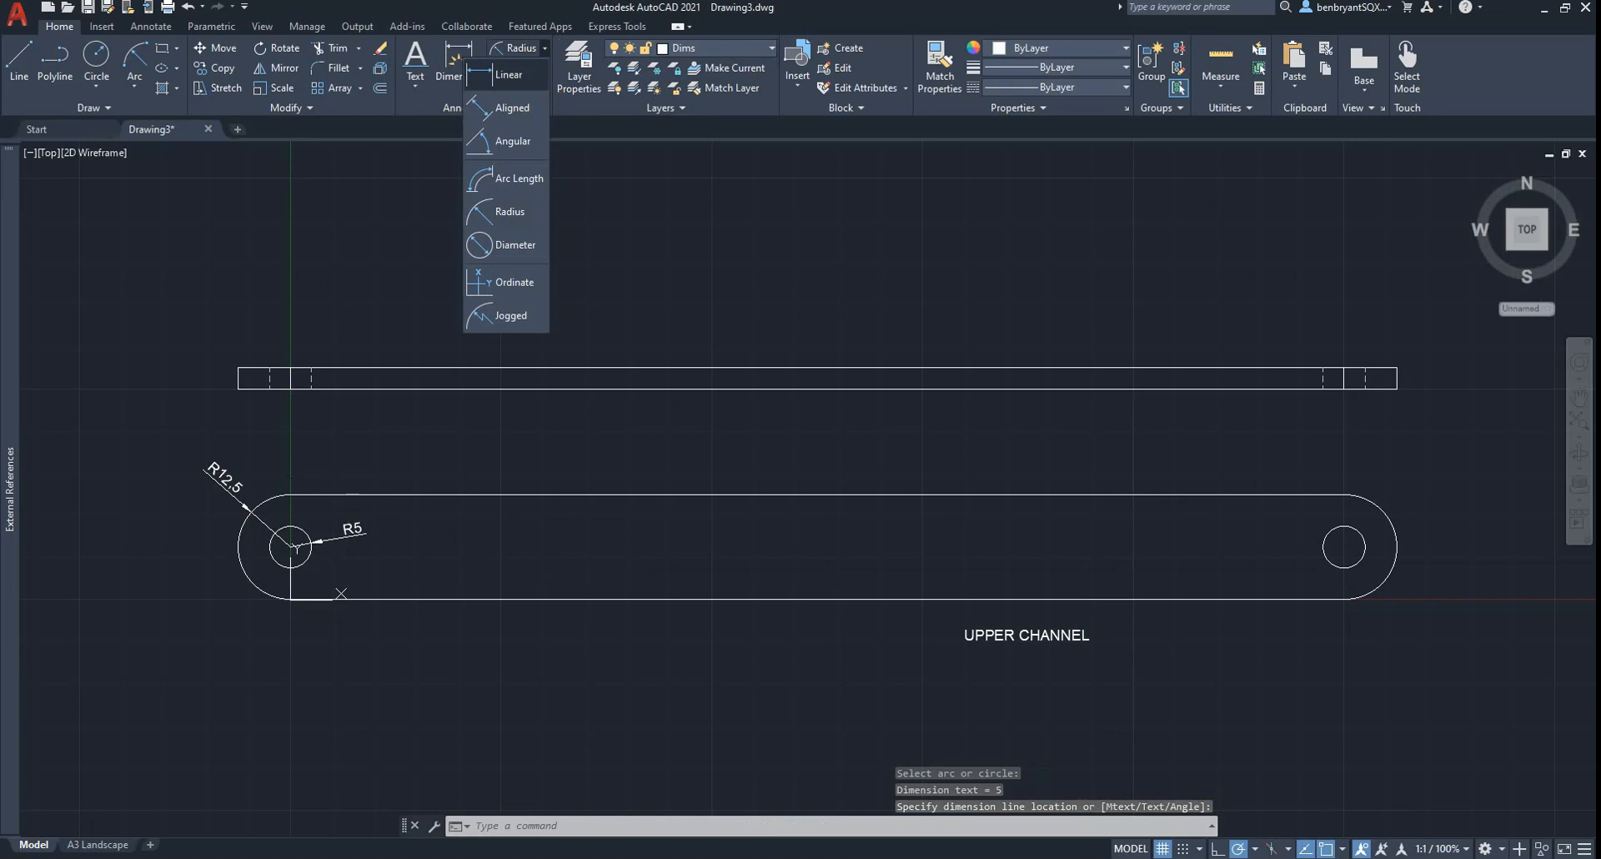
pyautogui.click(505, 74)
pyautogui.click(291, 368)
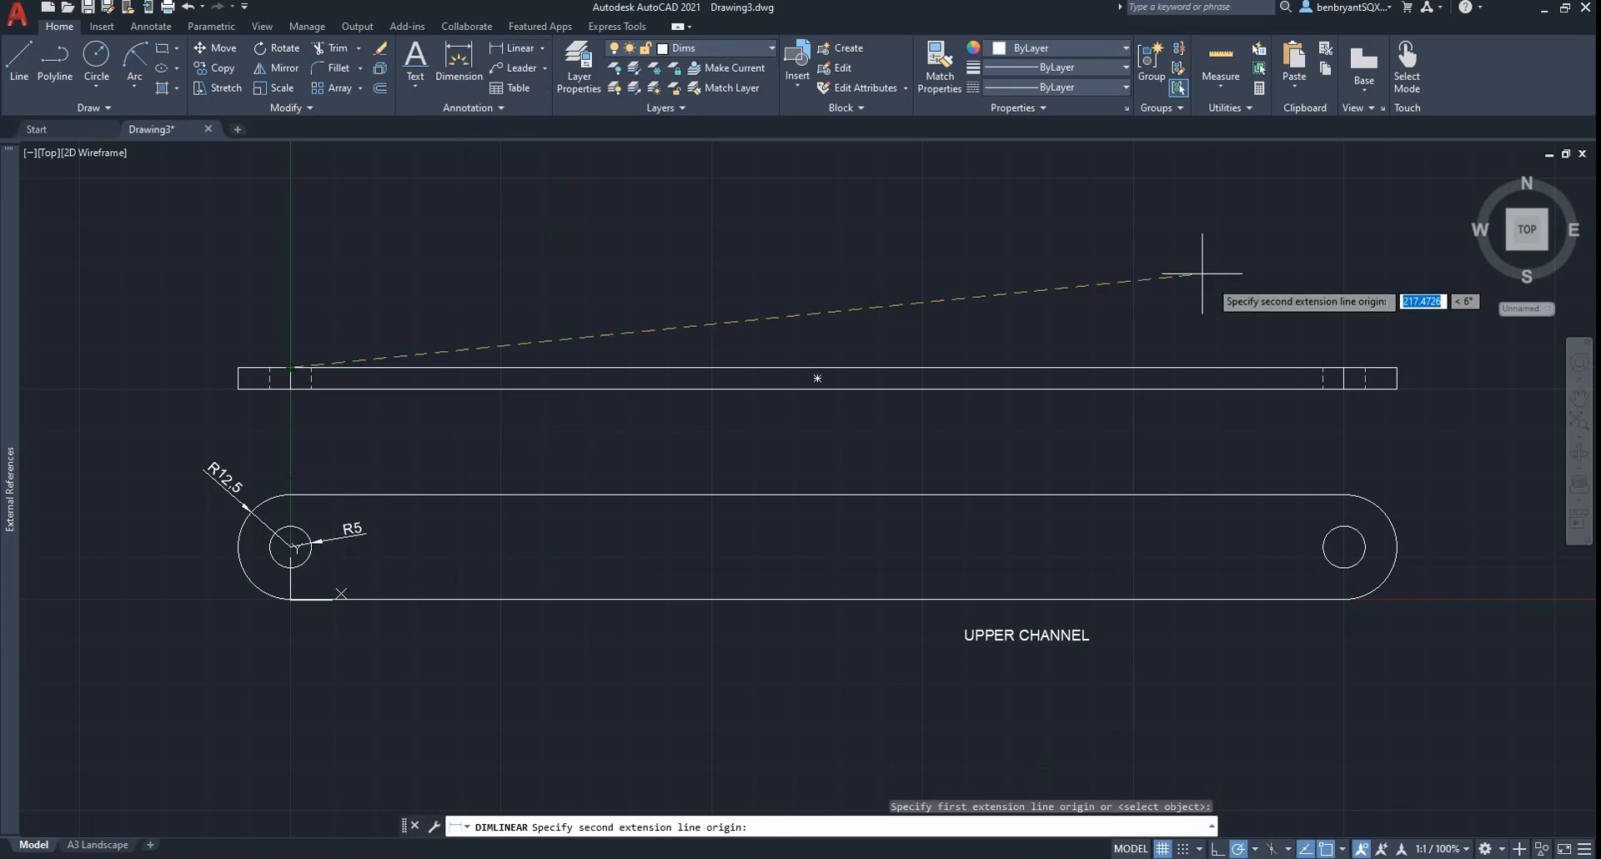
pyautogui.click(1343, 368)
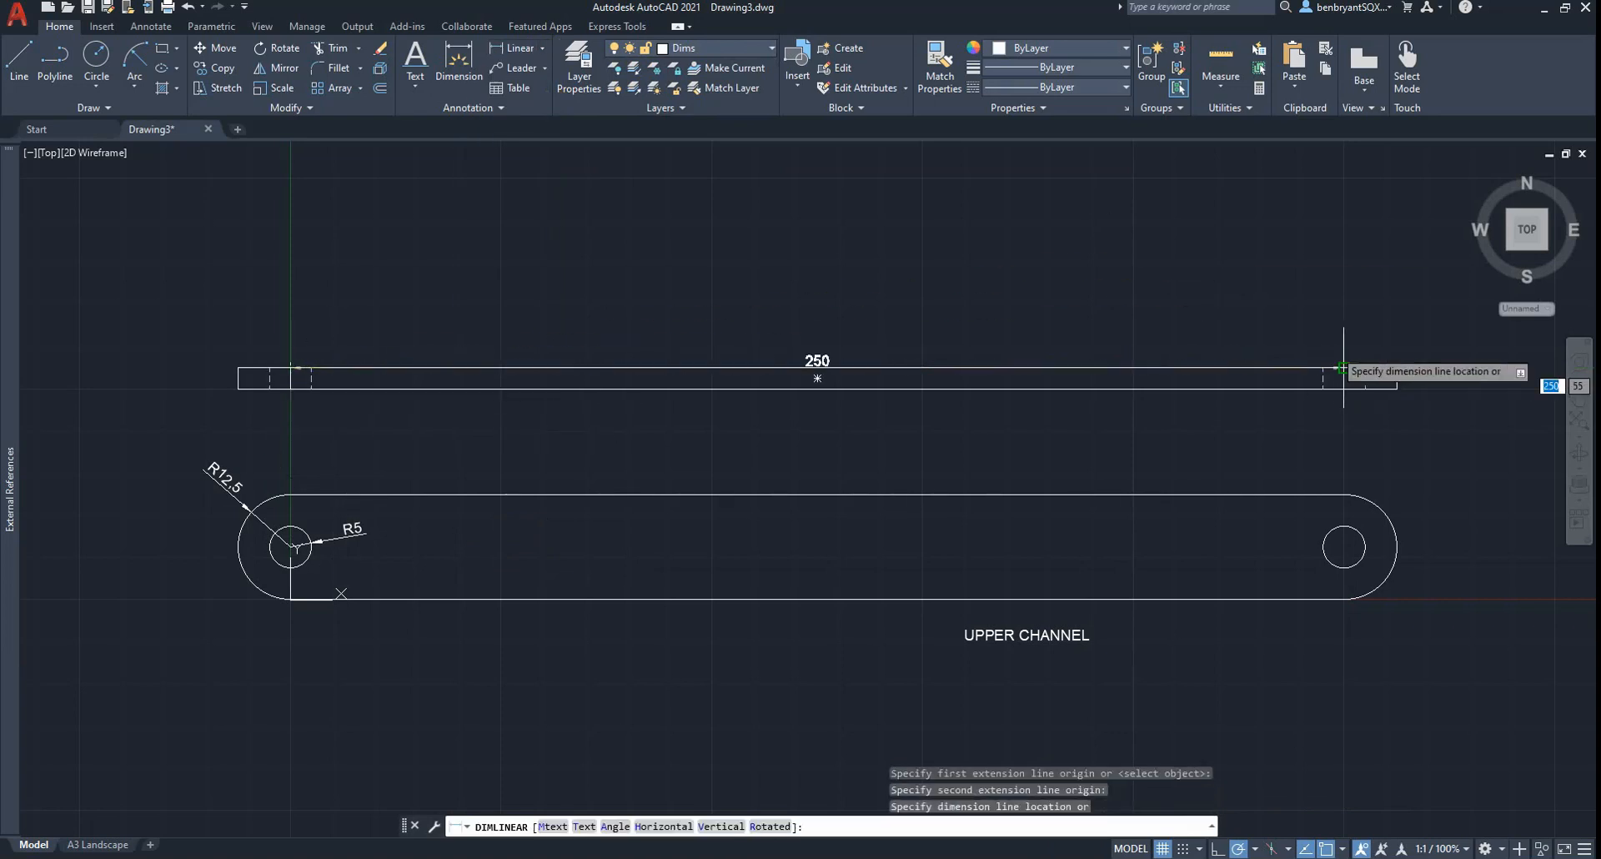
pyautogui.click(1327, 313)
pyautogui.press('Escape')
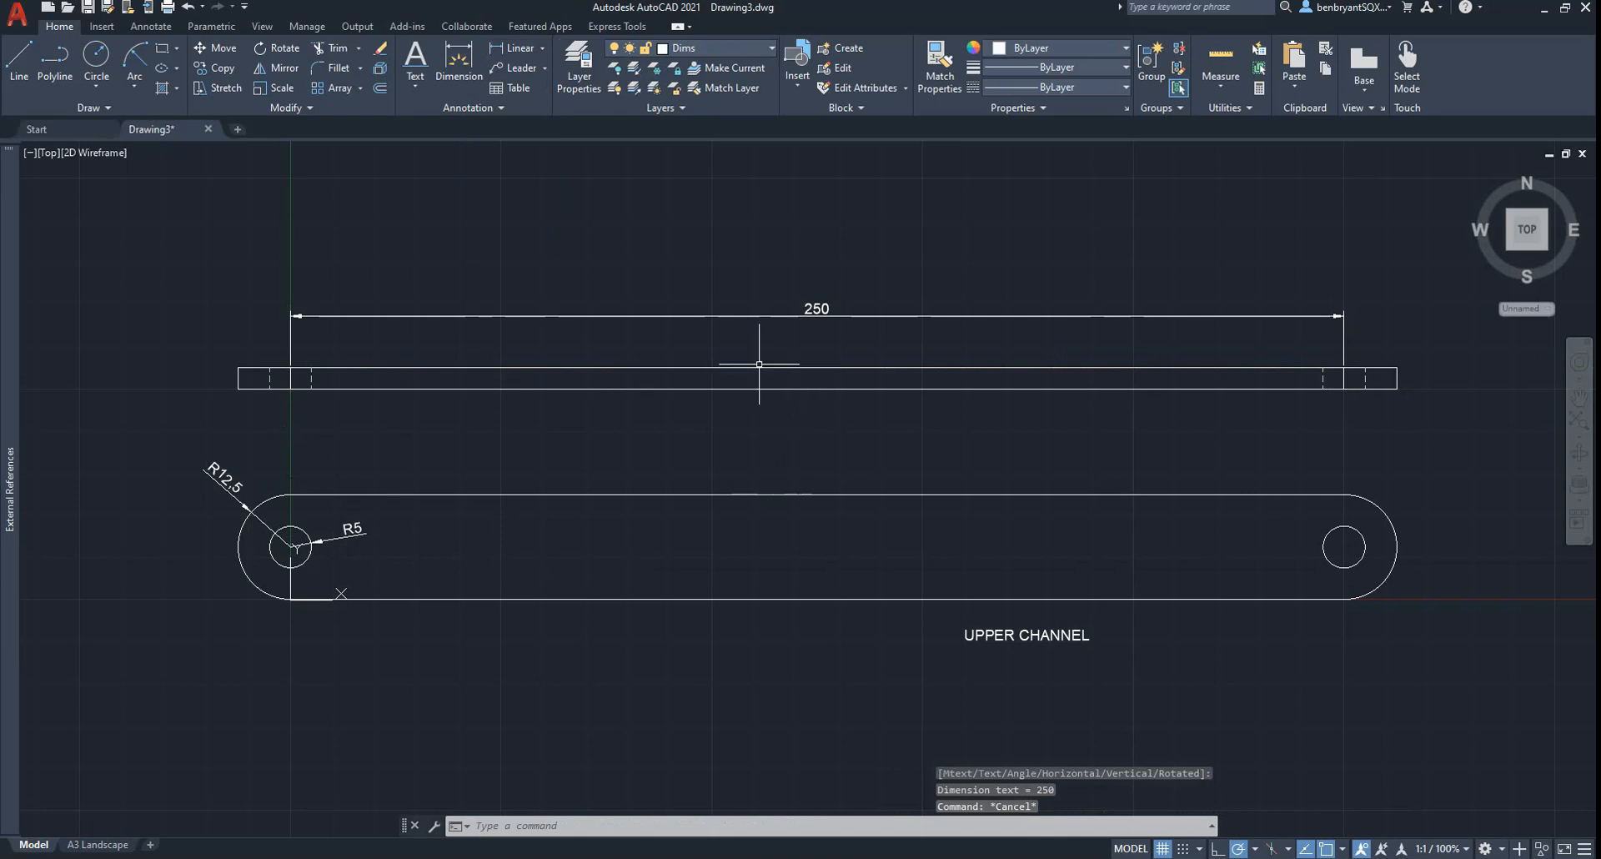
# Step: Add a linear dimension for the edge view's thickness, placed just outside its right end
pyautogui.press('Return')
pyautogui.click(1398, 388)
pyautogui.click(1398, 368)
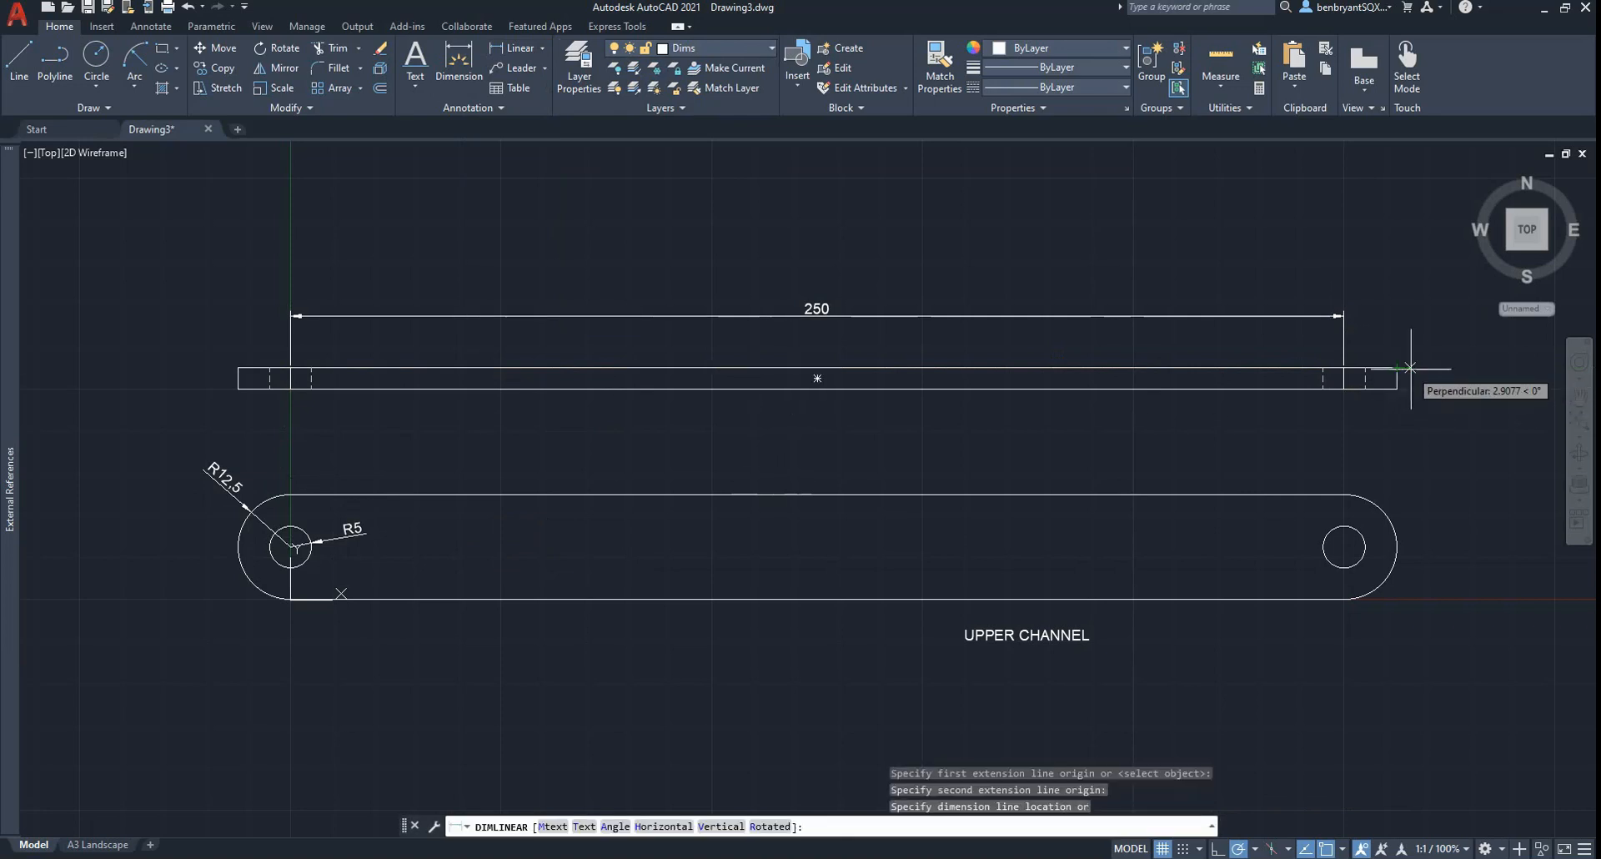
pyautogui.click(1416, 371)
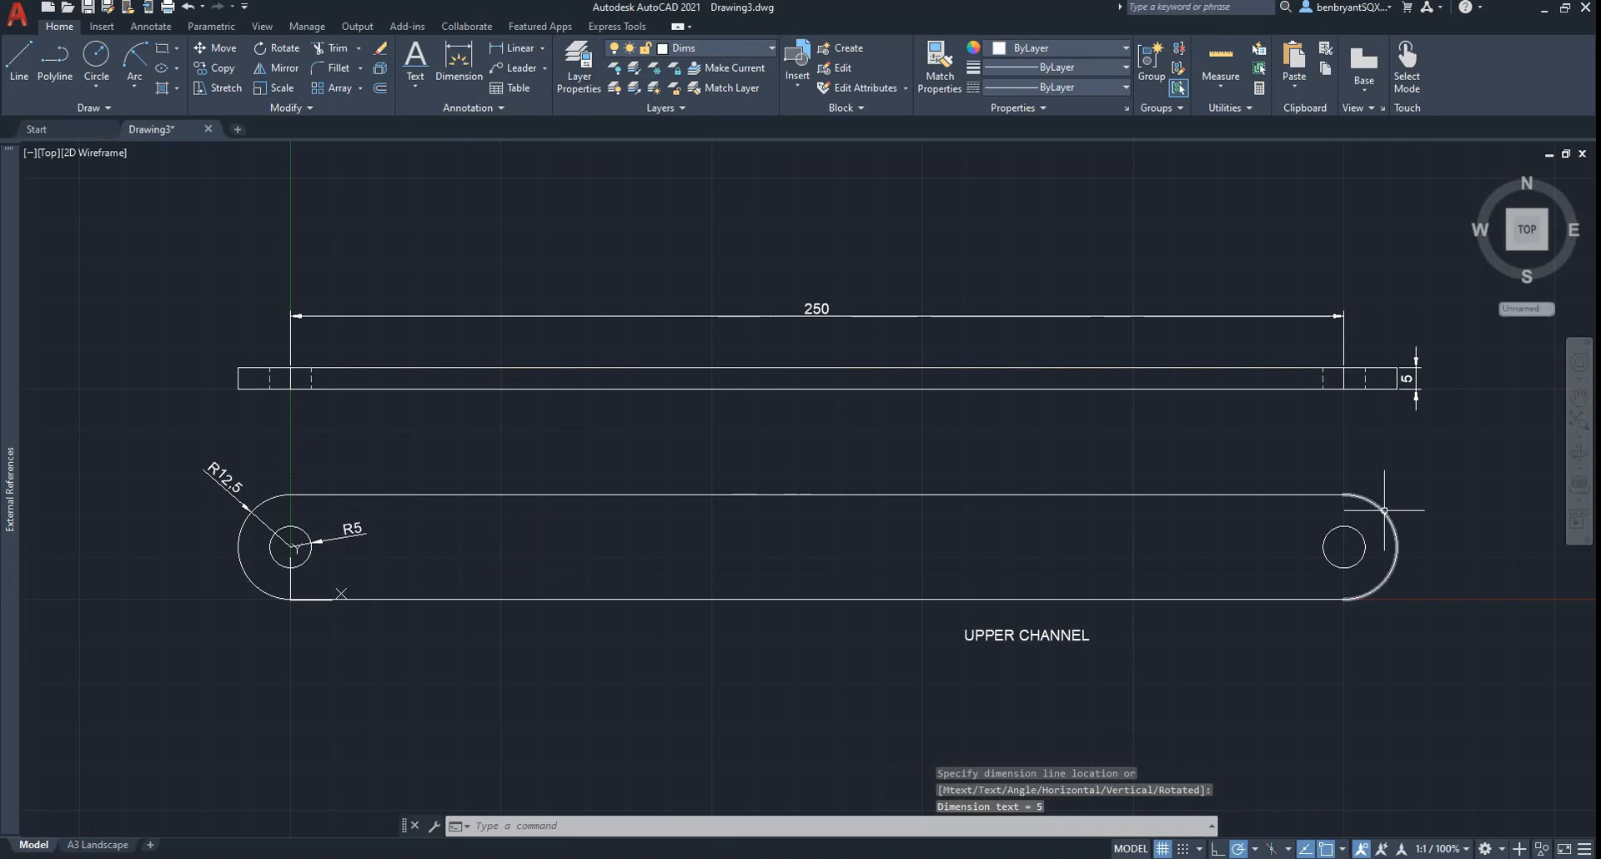
# Step: Add a linear dimension for the plan view's overall length between the end arcs' outermost points, placed above the view
pyautogui.press('Return')
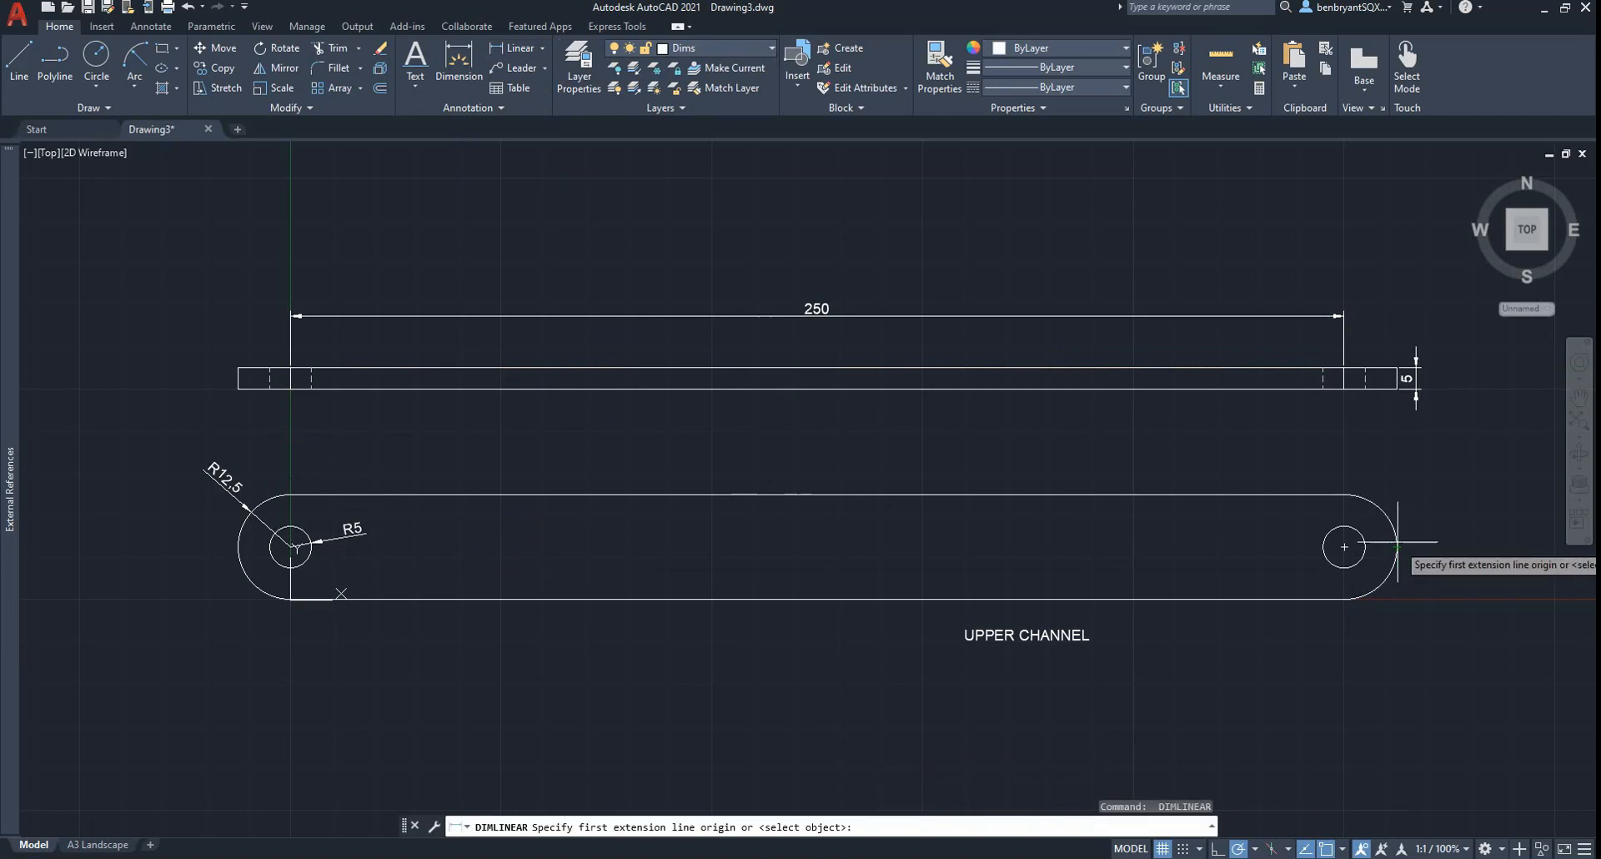
pyautogui.click(1397, 547)
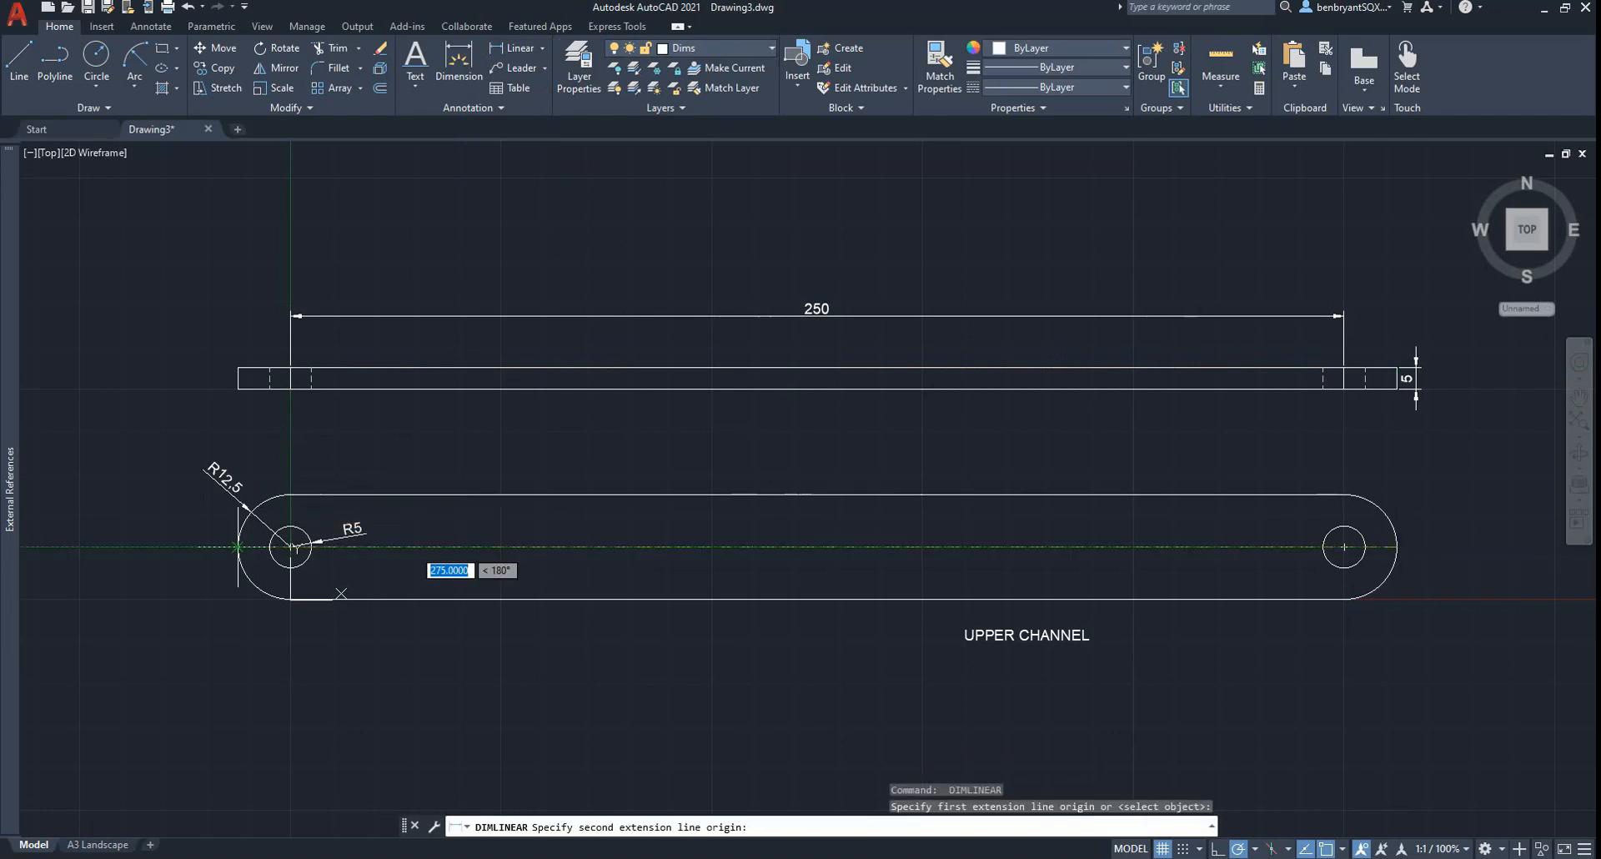
pyautogui.click(238, 547)
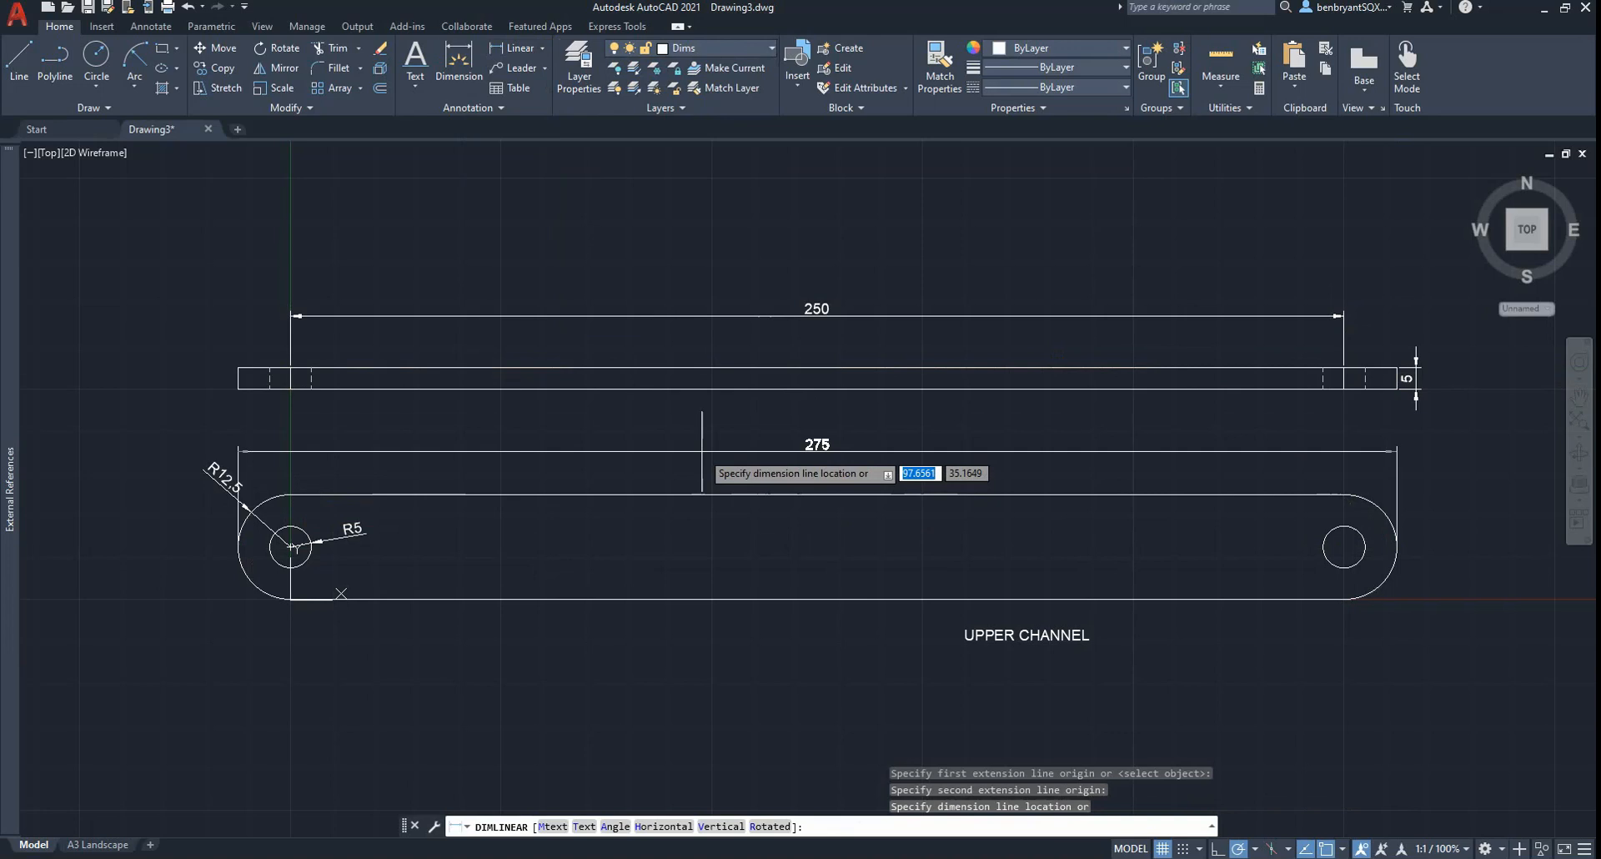
pyautogui.click(702, 452)
# Step: Move the left end arc's radius dimension to the lower left of the arc, clear of the overall length dimension
pyautogui.click(225, 487)
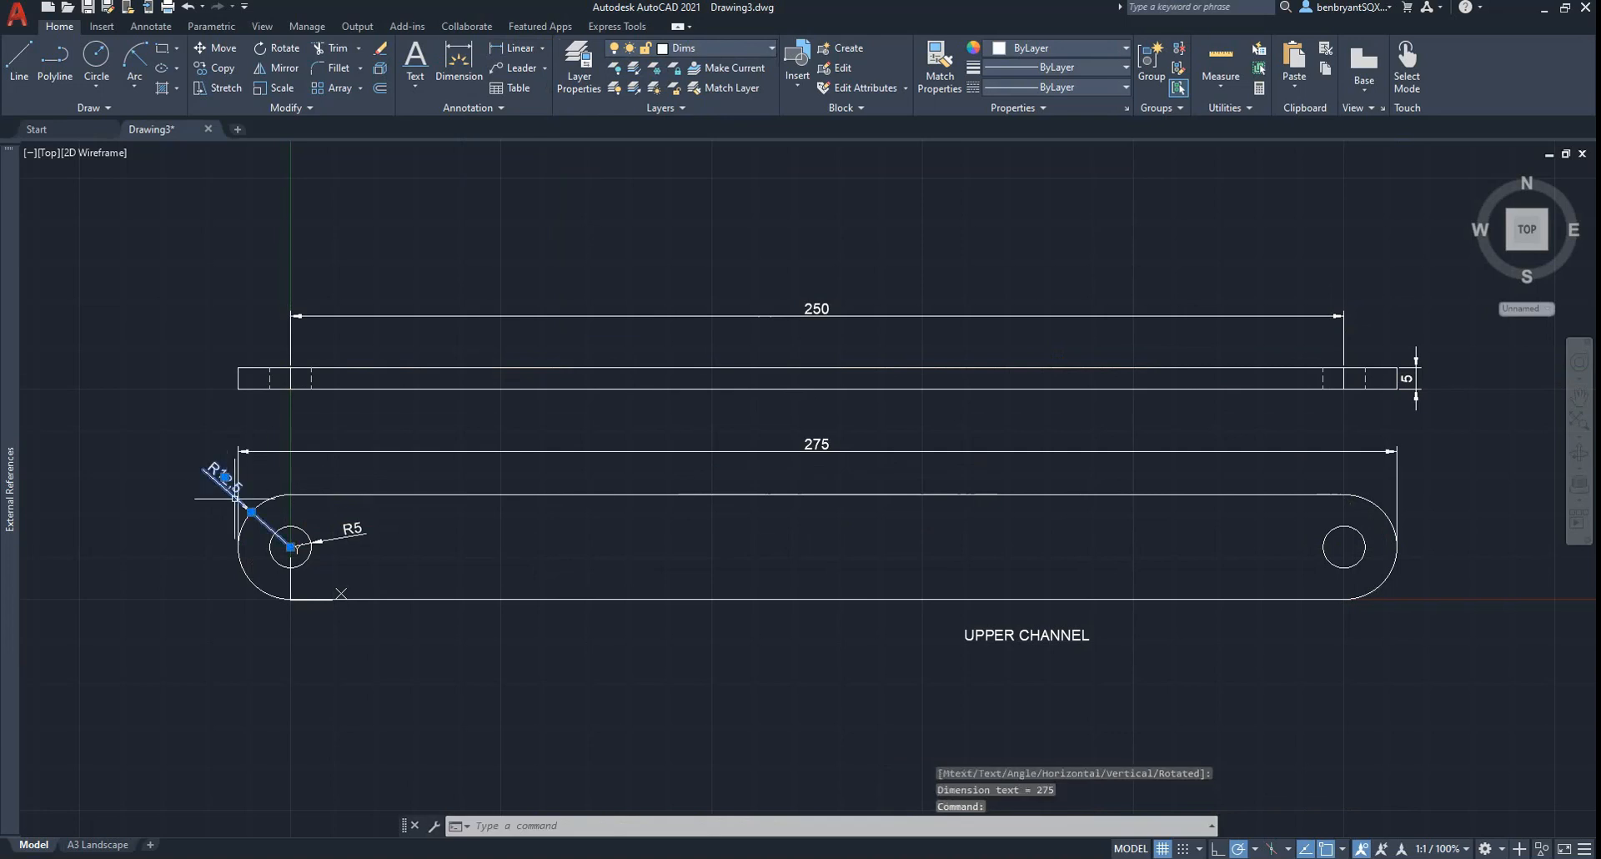
pyautogui.click(251, 512)
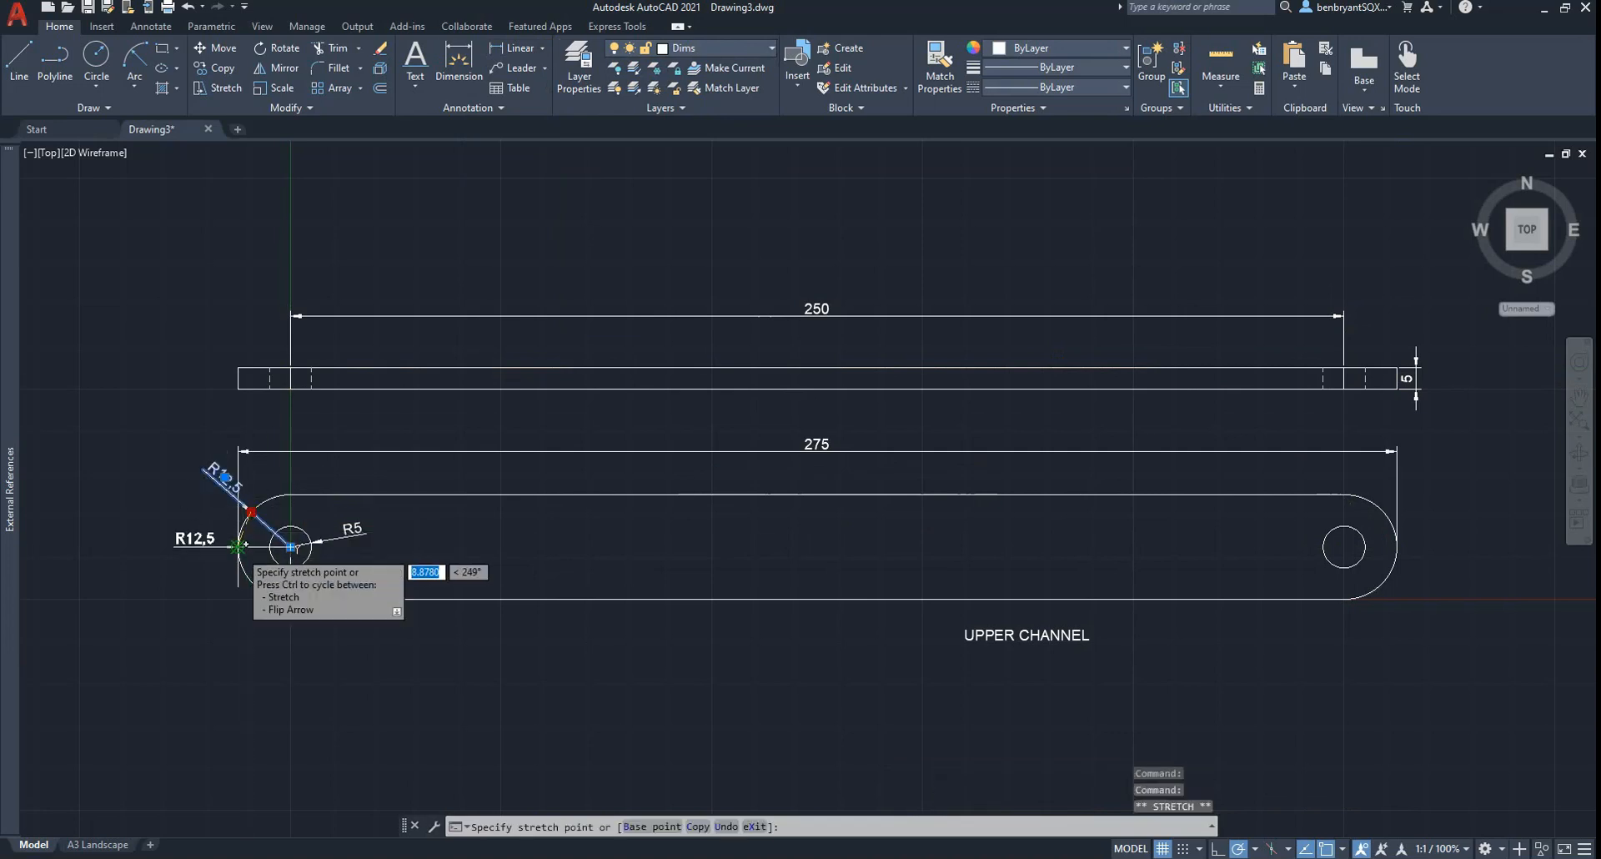
pyautogui.click(204, 582)
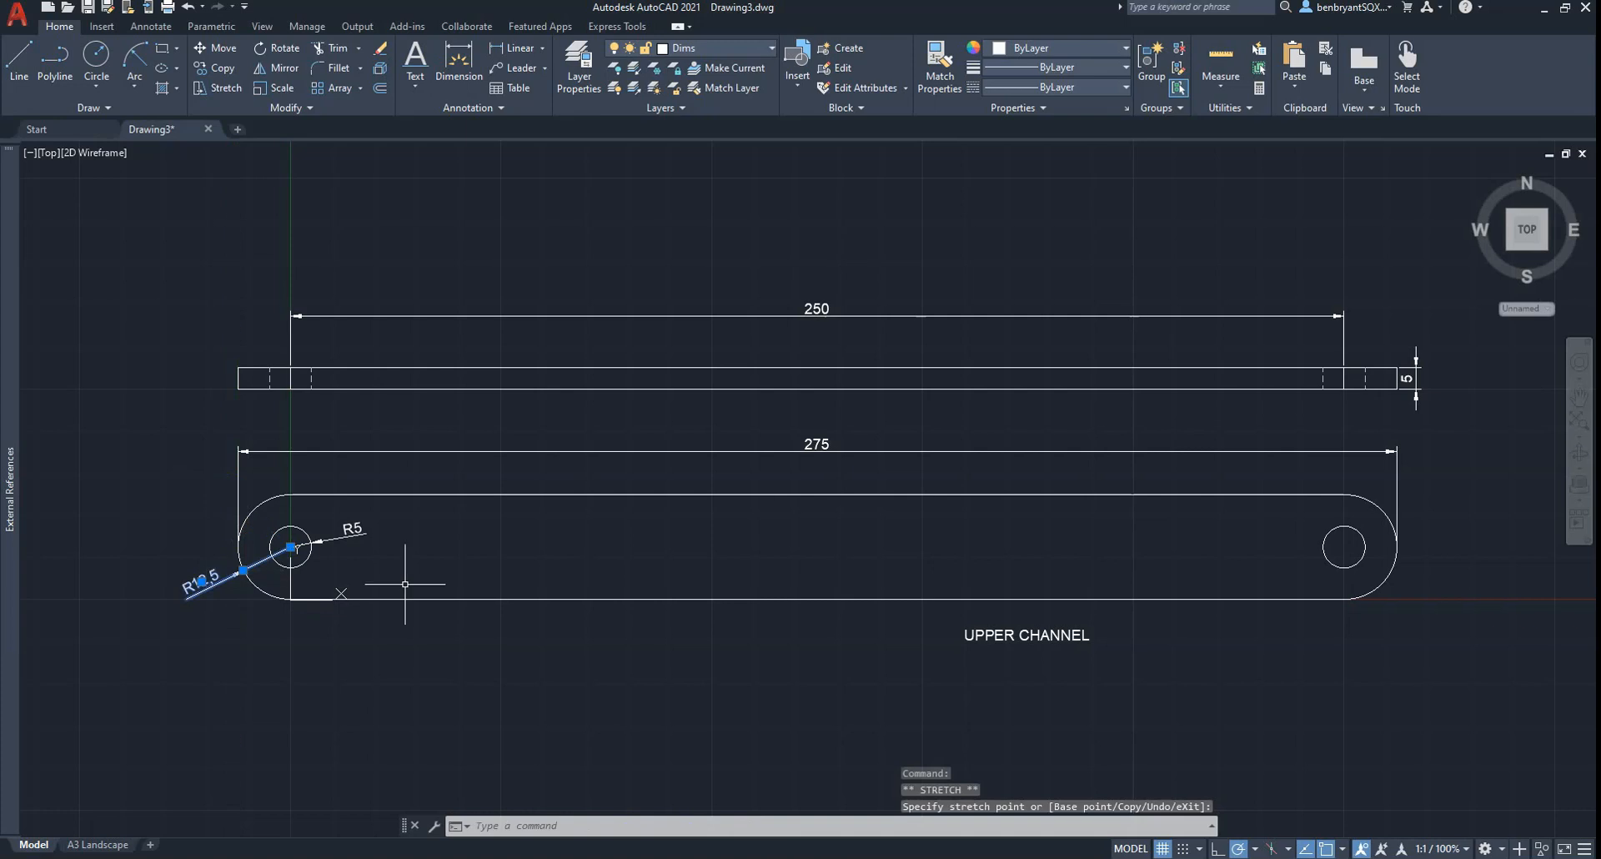
pyautogui.press('Escape')
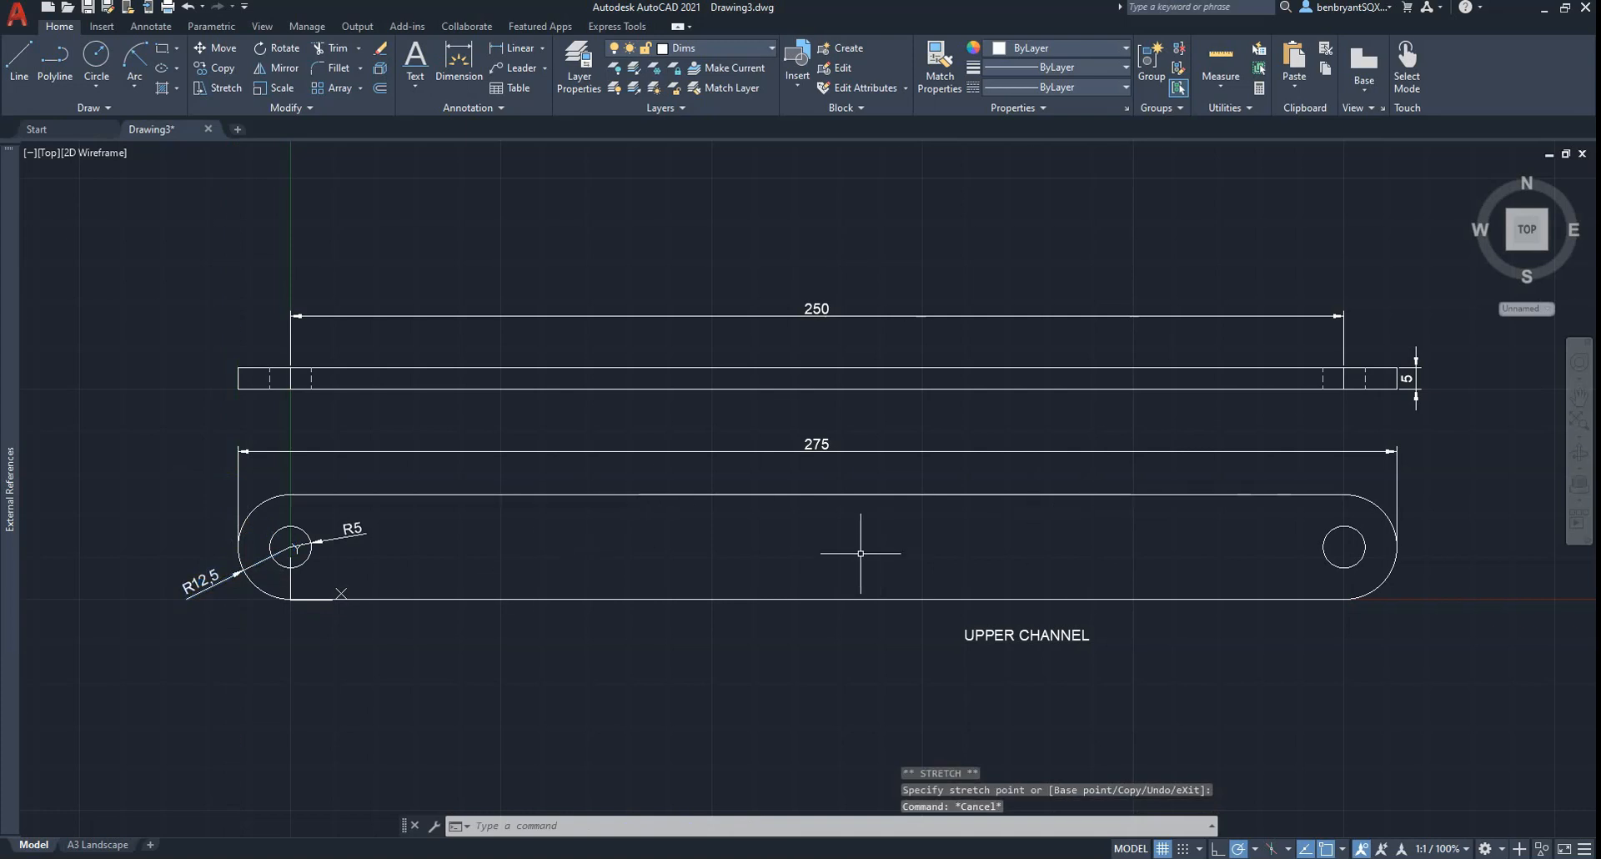
# Step: Turn the Construction layer back on, with free space in view below the upper channel
pyautogui.scroll(-3, 868, 550)
pyautogui.moveTo(871, 552); pyautogui.dragTo(829, 347, button='middle')
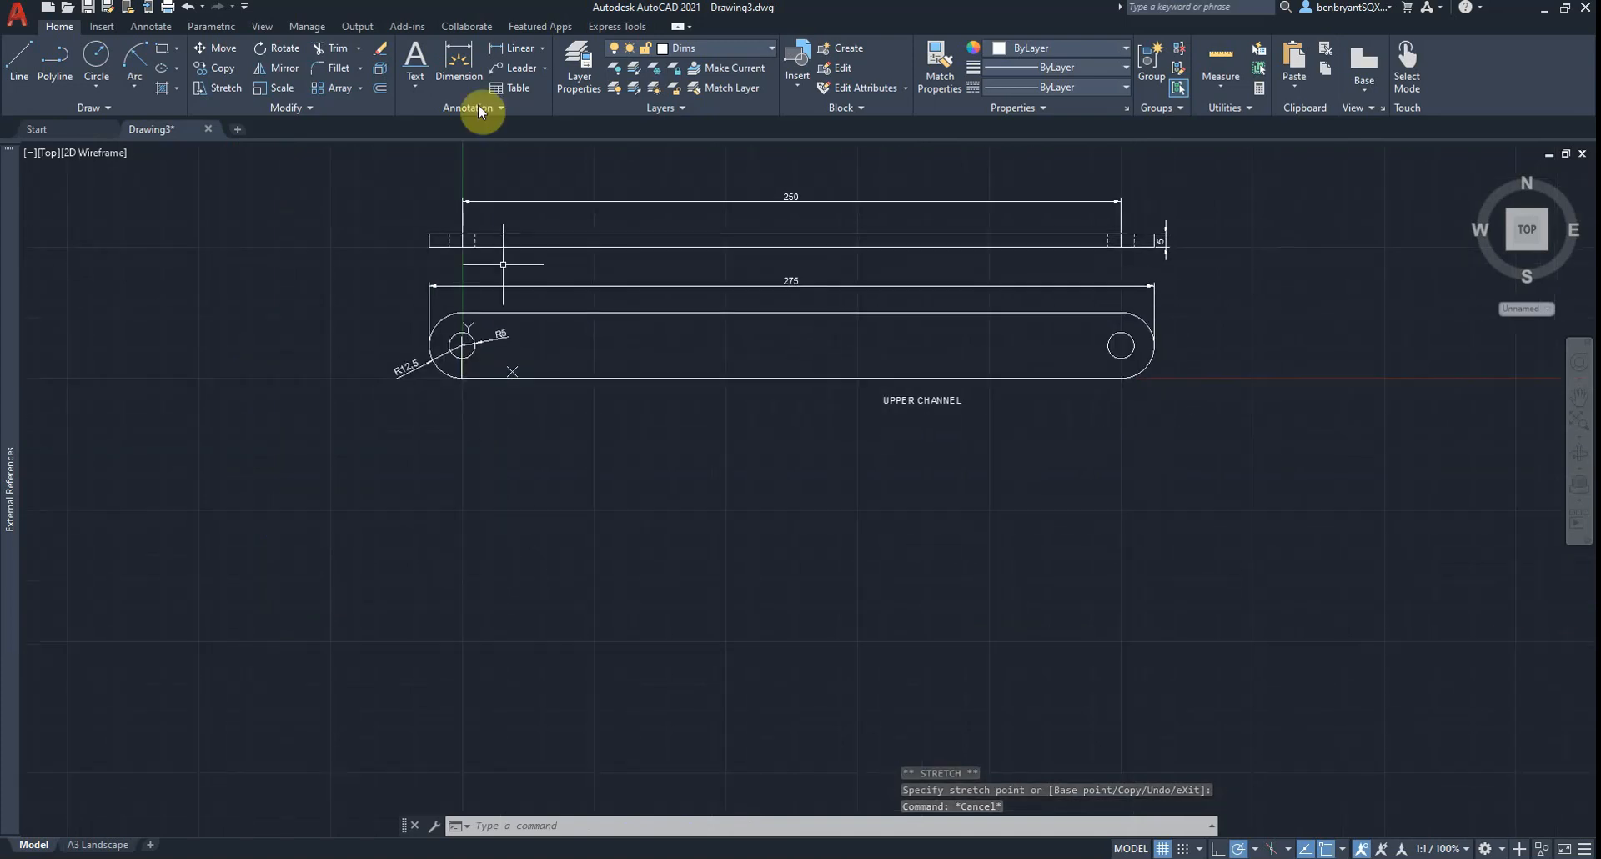
pyautogui.click(726, 51)
pyautogui.click(618, 97)
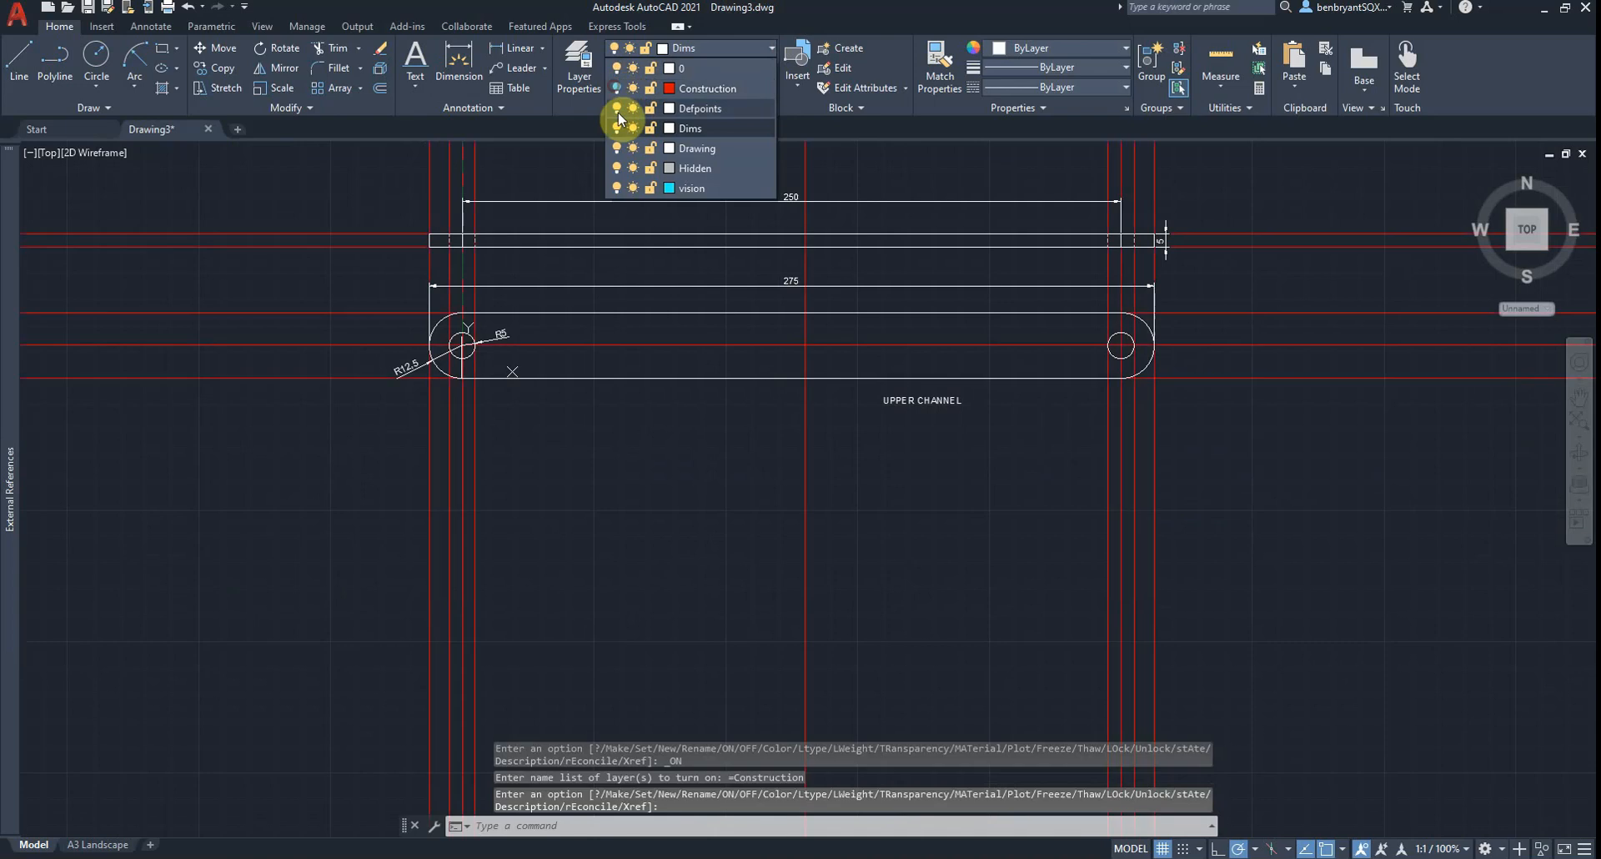
# Step: Check the handle in the Day 10 PDF and move the two vertical construction lines through the hole centres onto the vision layer
pyautogui.hotkey('alt', 'Tab')
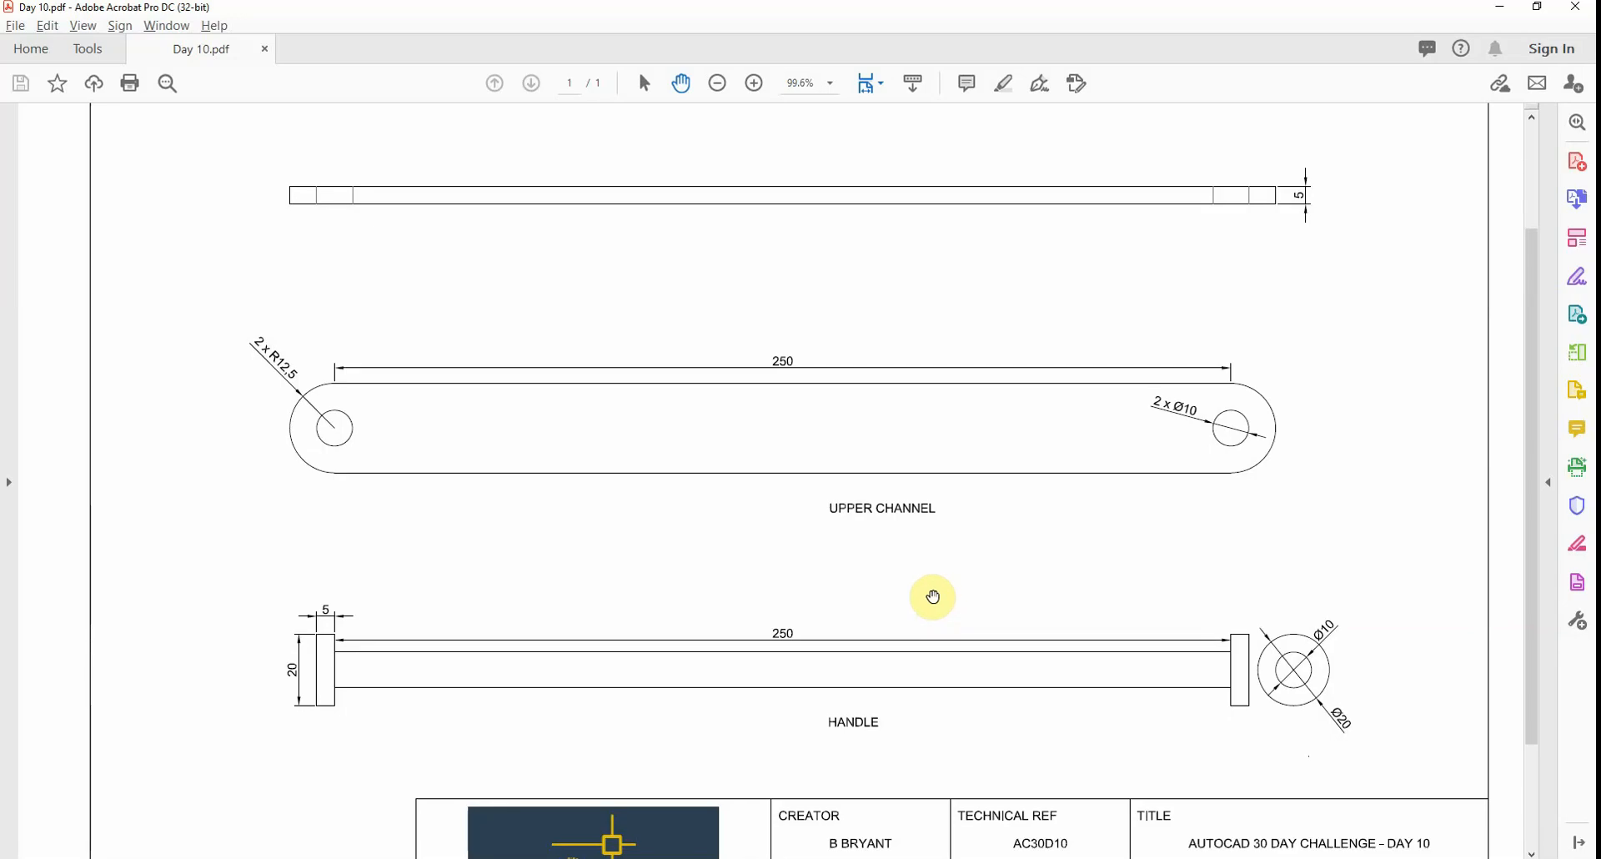
pyautogui.scroll(-1, 924, 608)
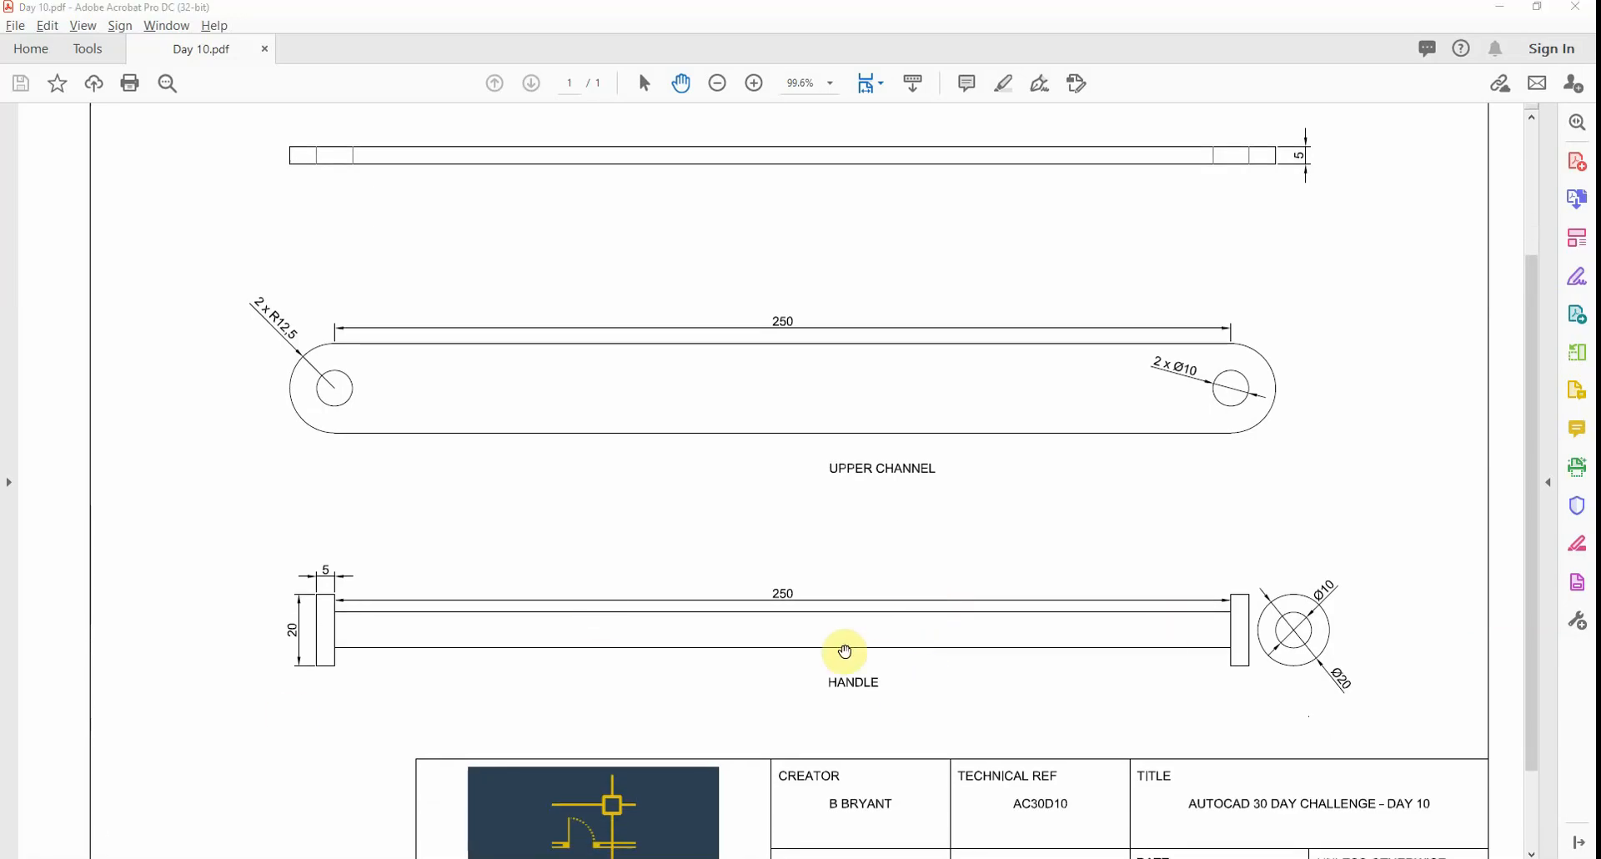
pyautogui.hotkey('alt', 'Tab')
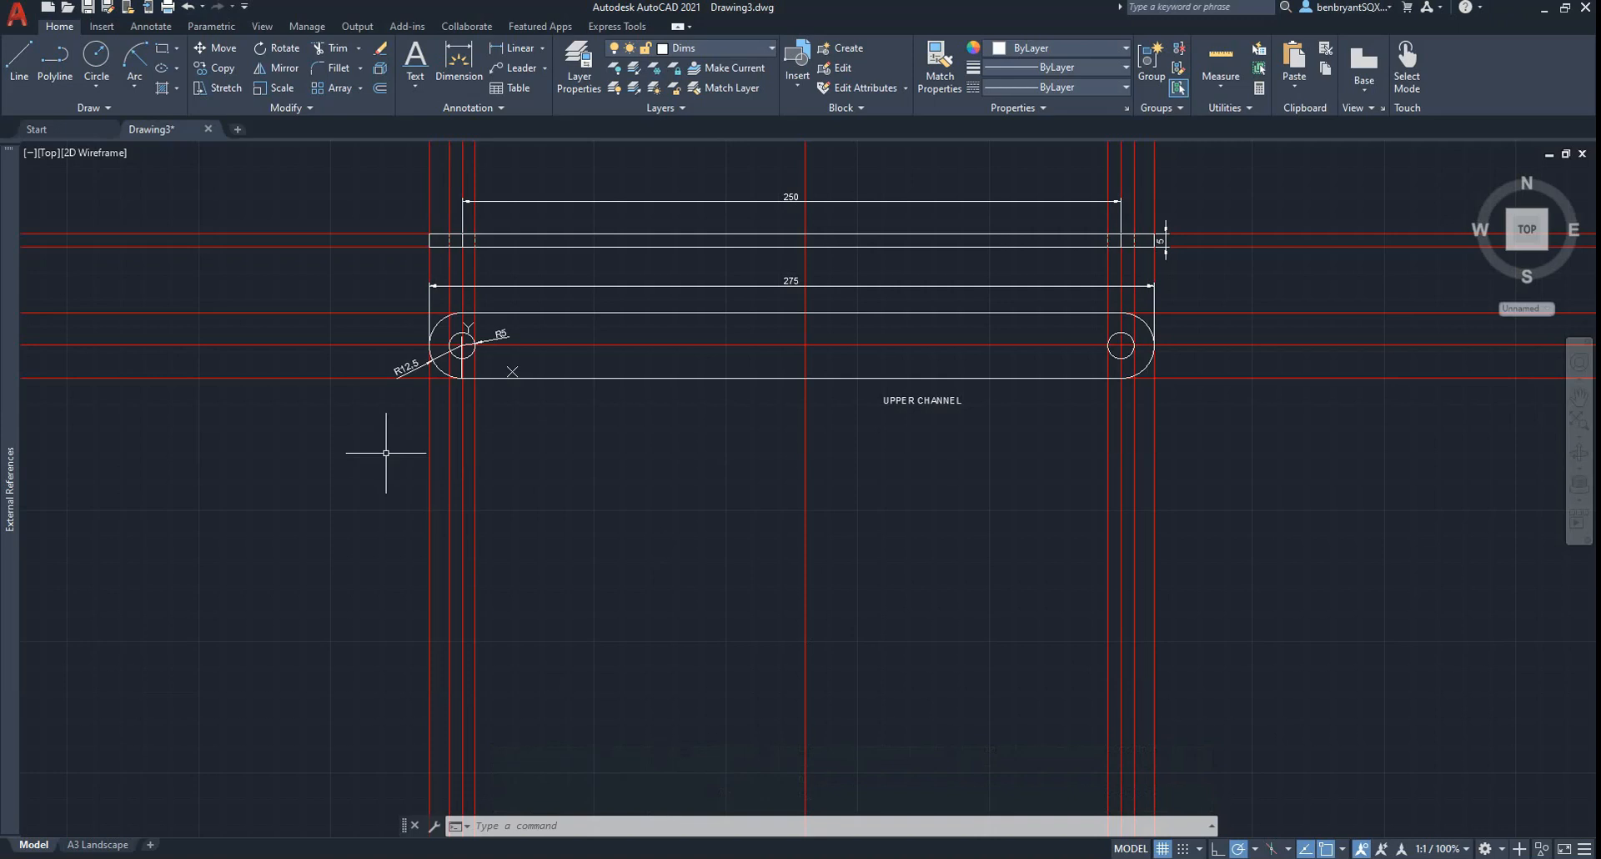
pyautogui.click(456, 442)
pyautogui.click(466, 444)
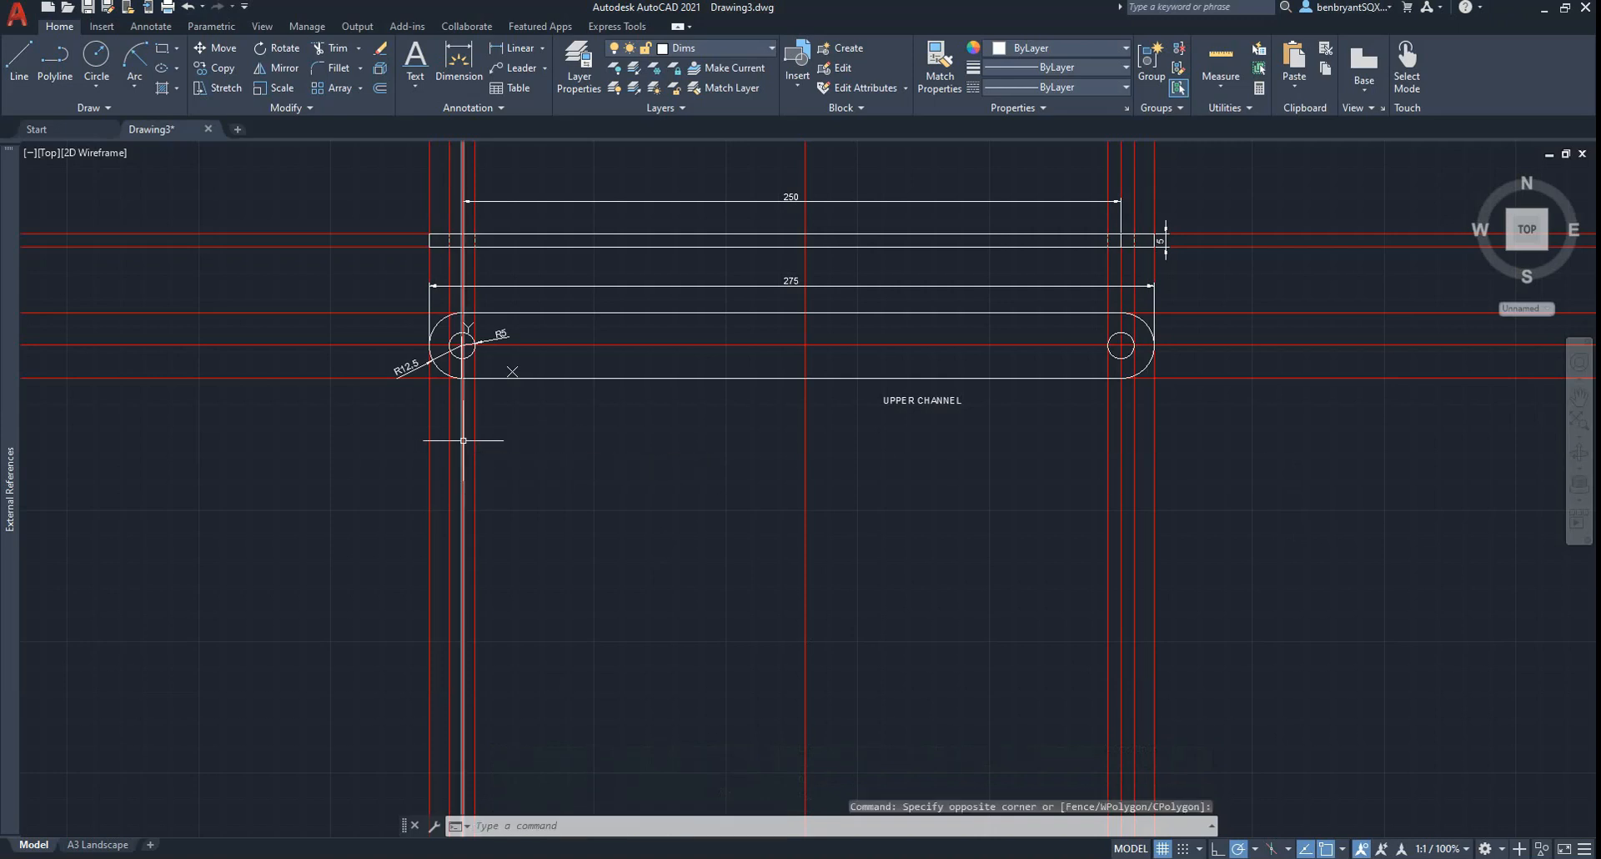
pyautogui.click(1120, 507)
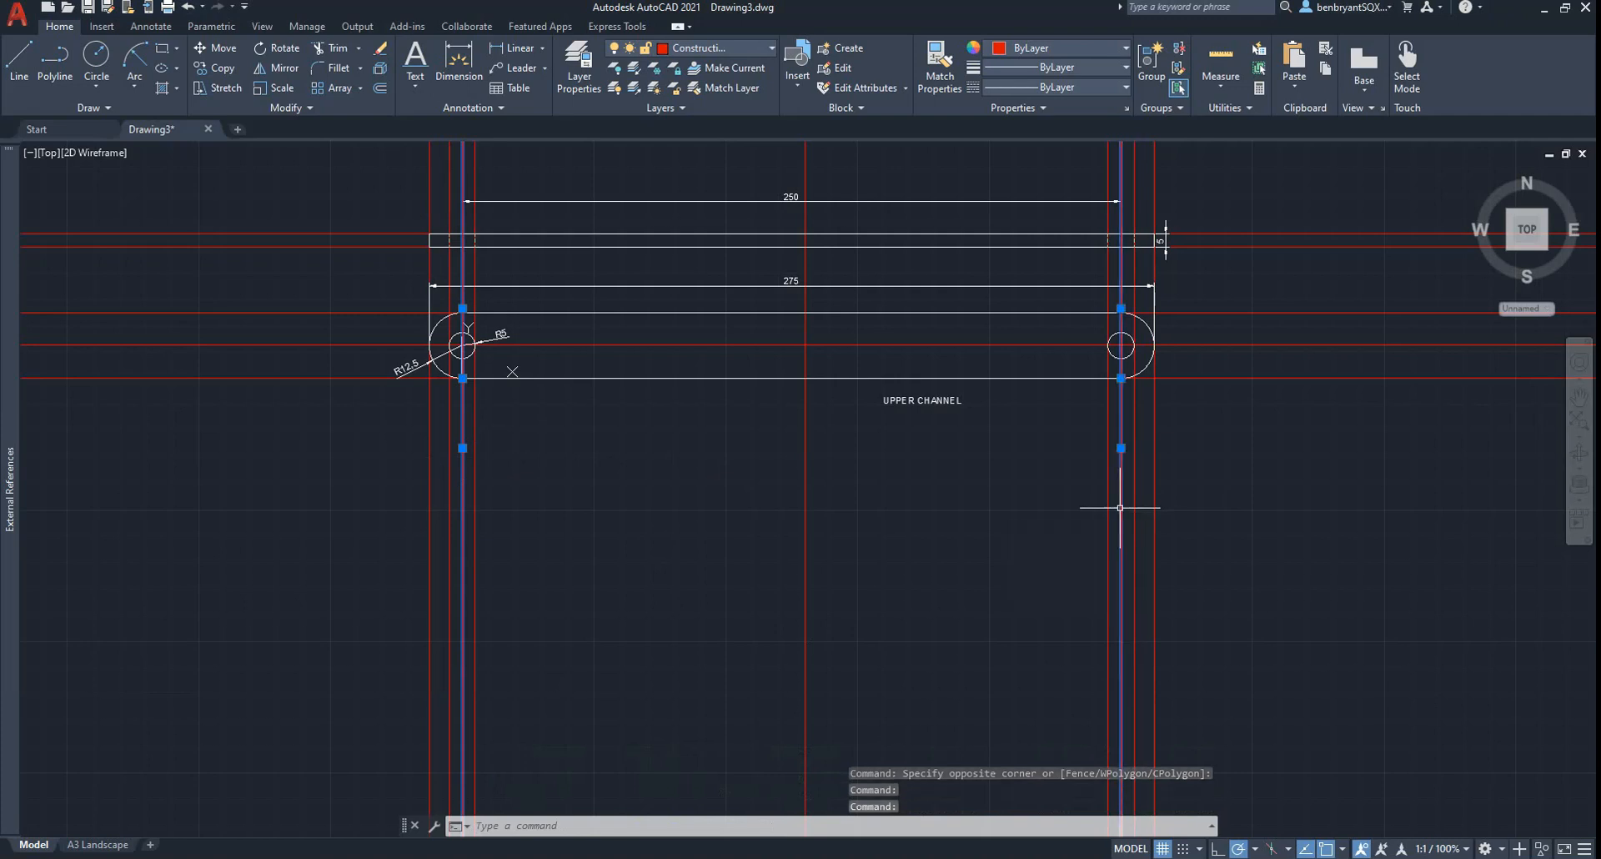
pyautogui.click(719, 50)
pyautogui.click(692, 187)
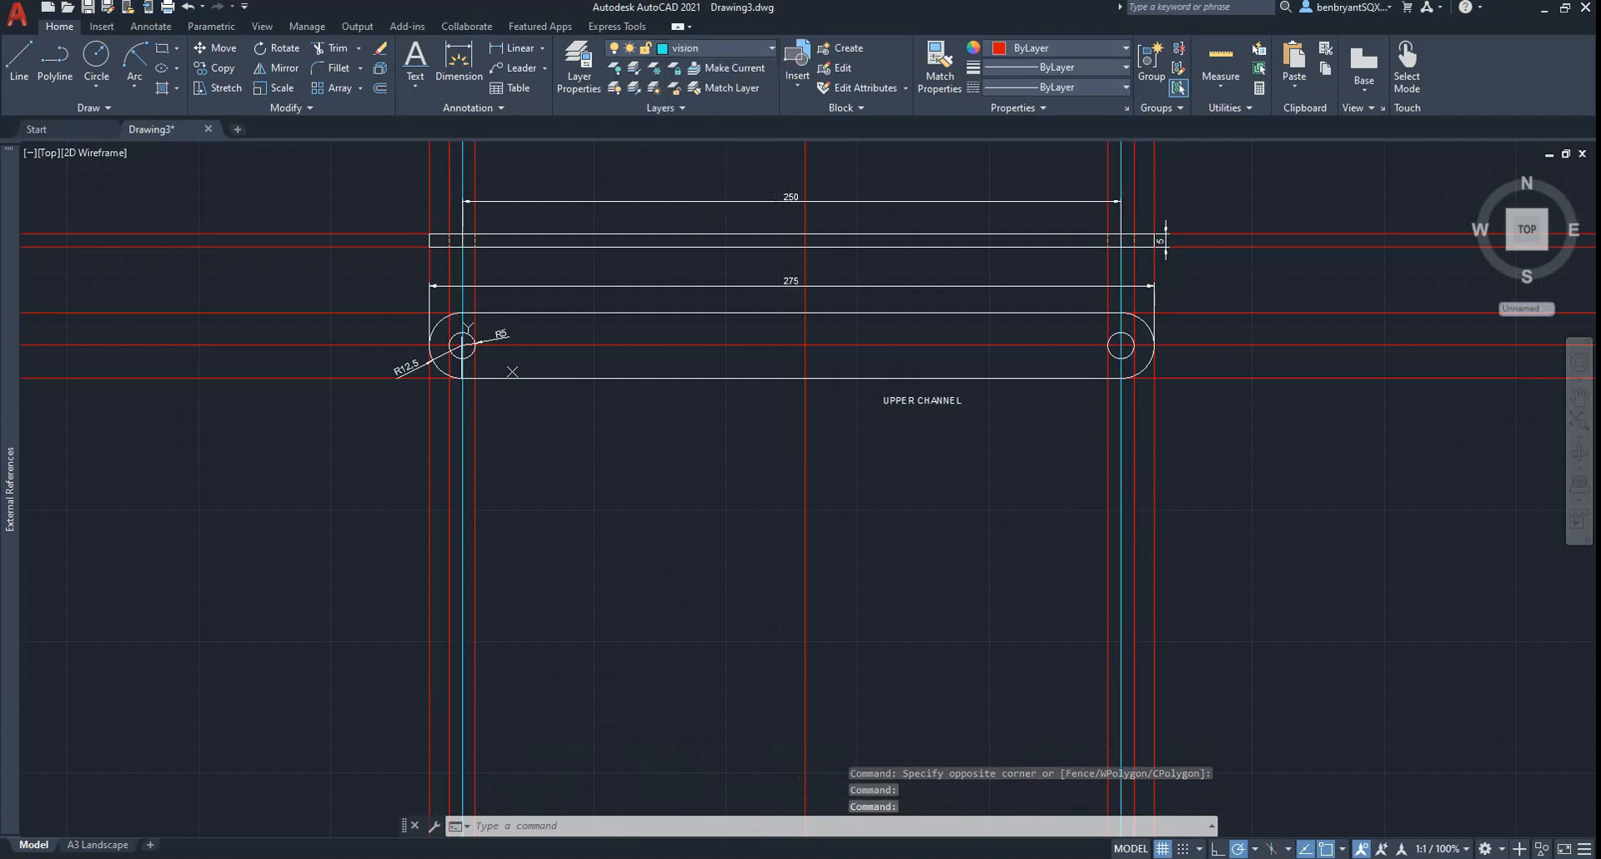
pyautogui.press('Escape')
# Step: Offset the vision-layer line through the left hole centre 5 mm outward for the handle's left end plate
pyautogui.hotkey('alt', 'Tab')
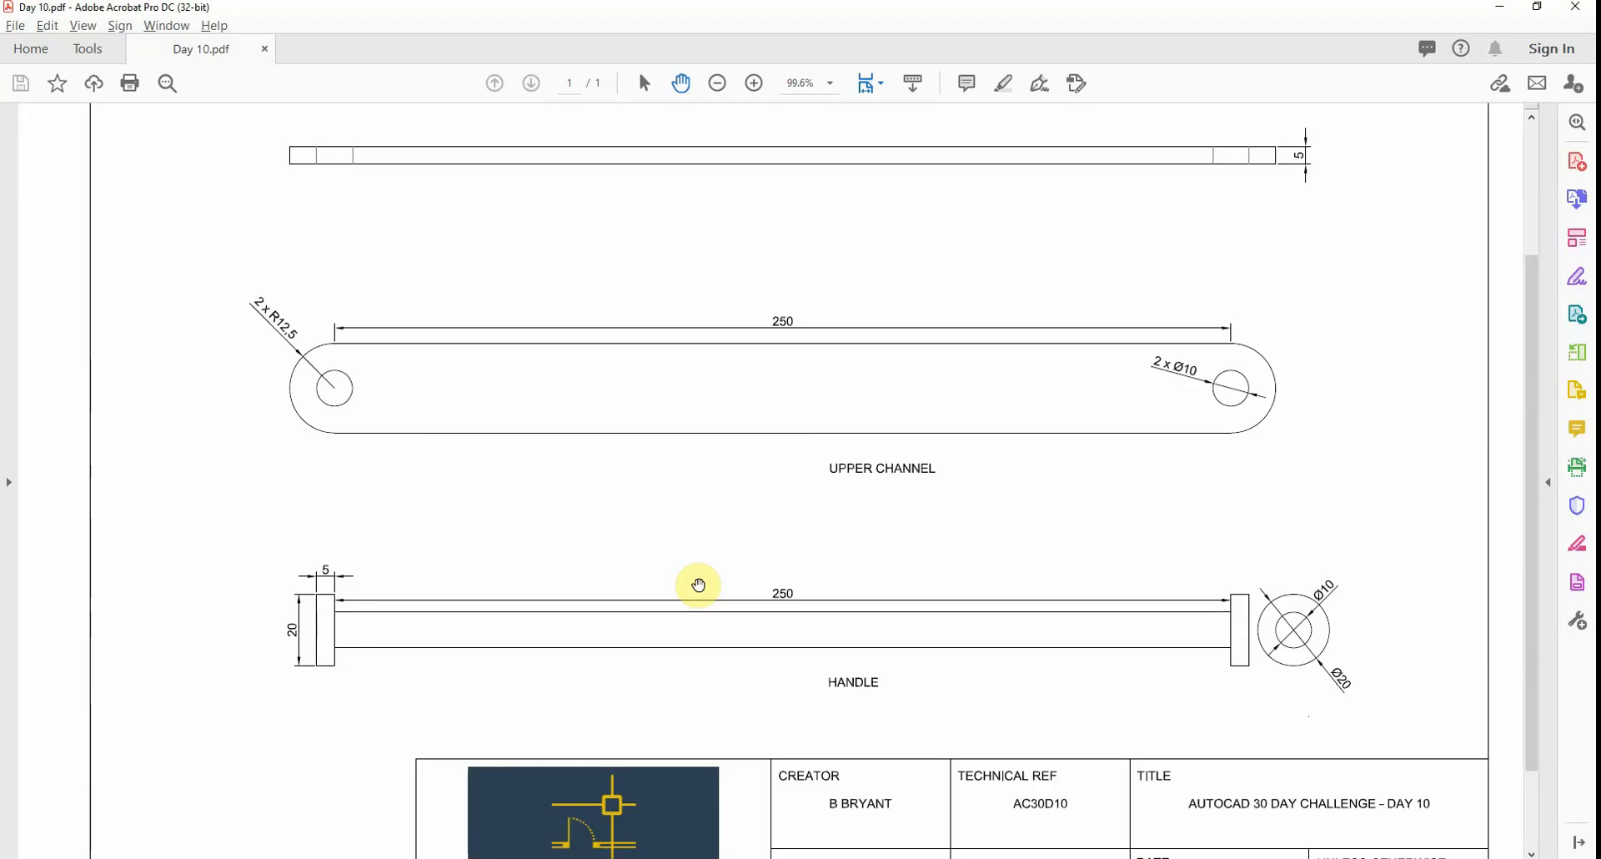
pyautogui.hotkey('alt', 'Tab')
pyautogui.write('o')
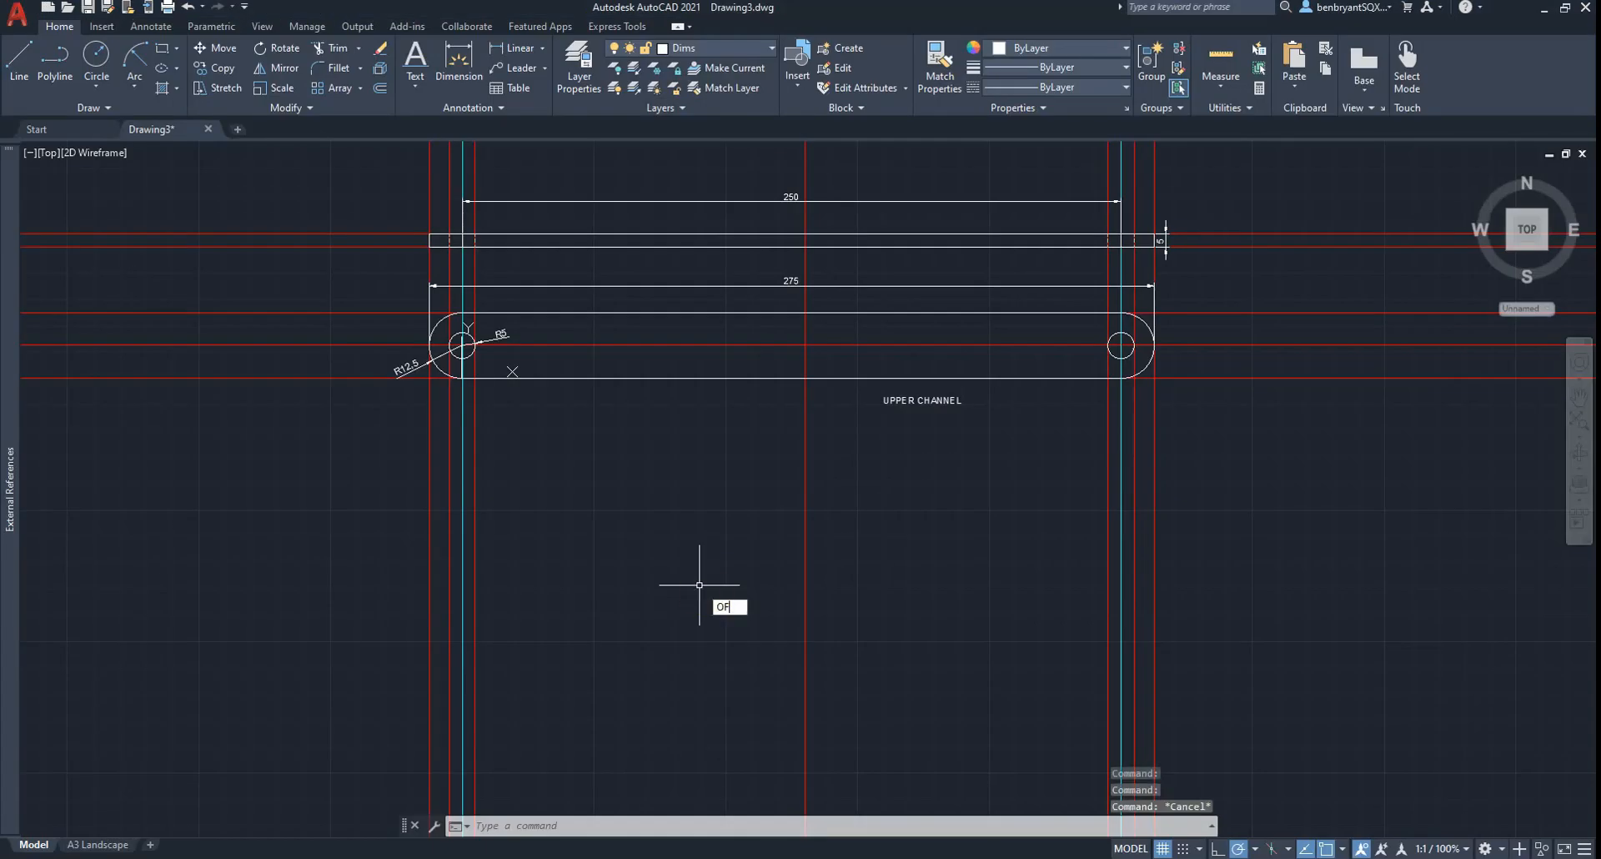
pyautogui.press('Return')
pyautogui.write('5')
pyautogui.press('Return')
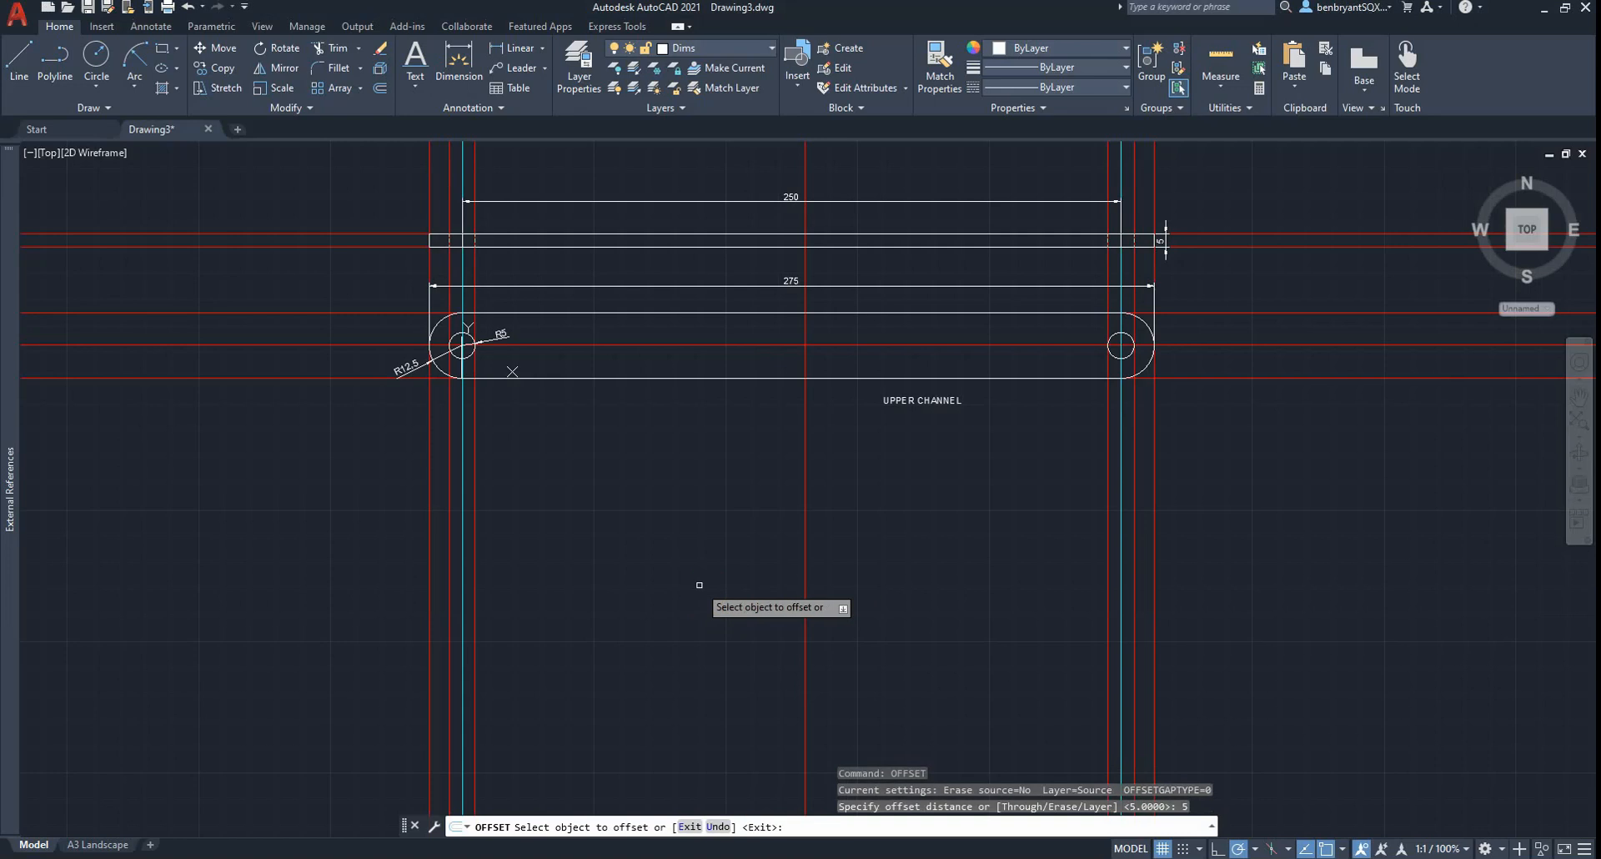
pyautogui.click(463, 436)
pyautogui.click(435, 437)
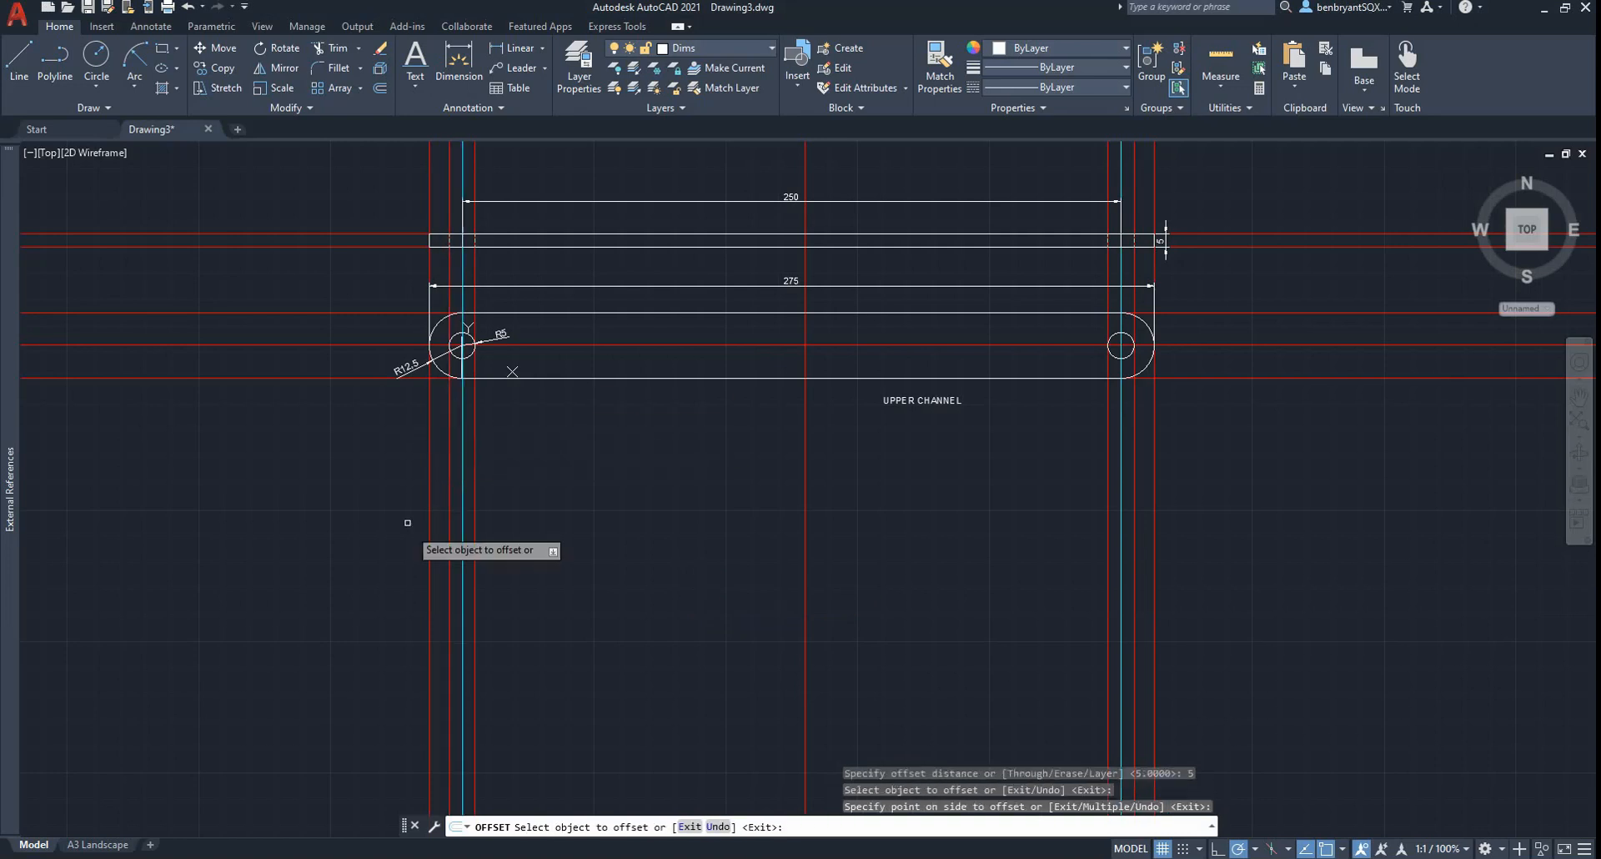
pyautogui.click(460, 446)
pyautogui.click(452, 448)
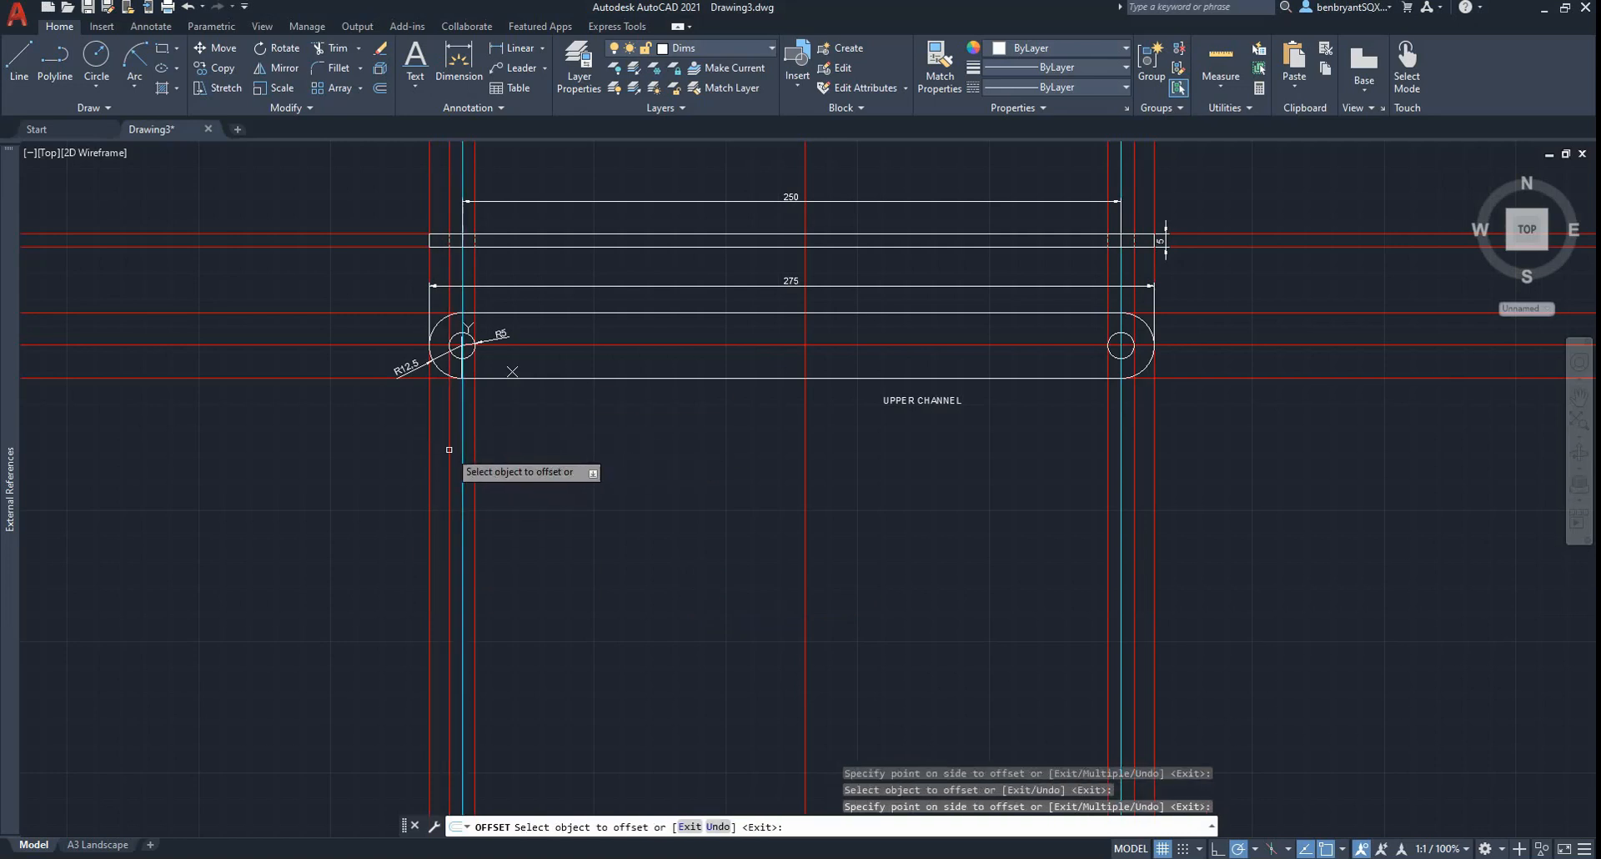
# Step: Offset the vision-layer line through the right hole centre 5 mm outward for the handle's right end plate
pyautogui.hotkey('alt', 'Tab')
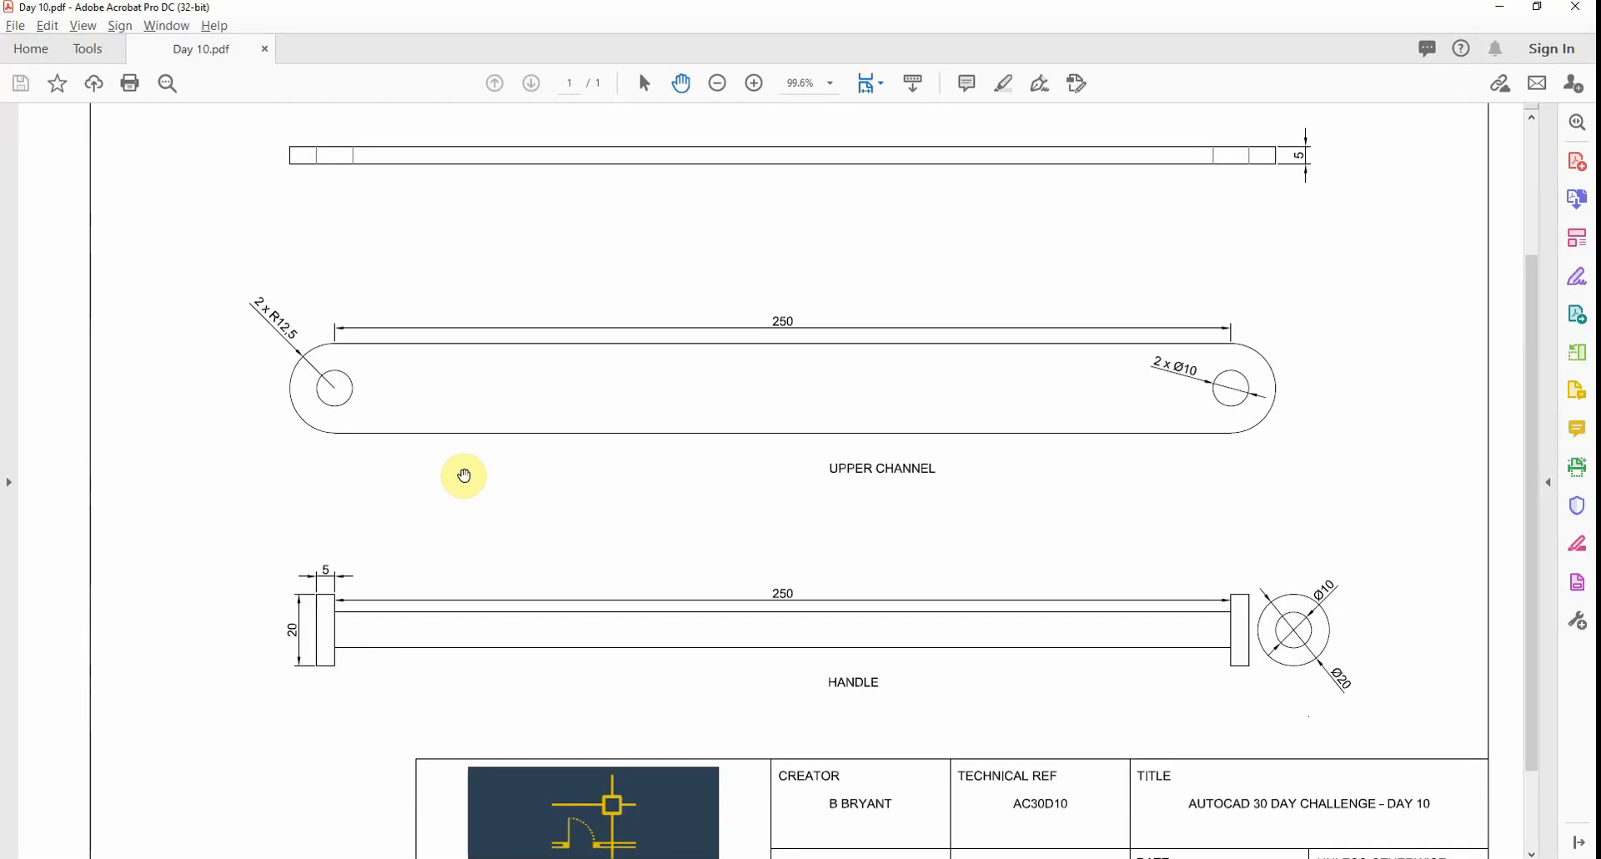
pyautogui.hotkey('alt', 'Tab')
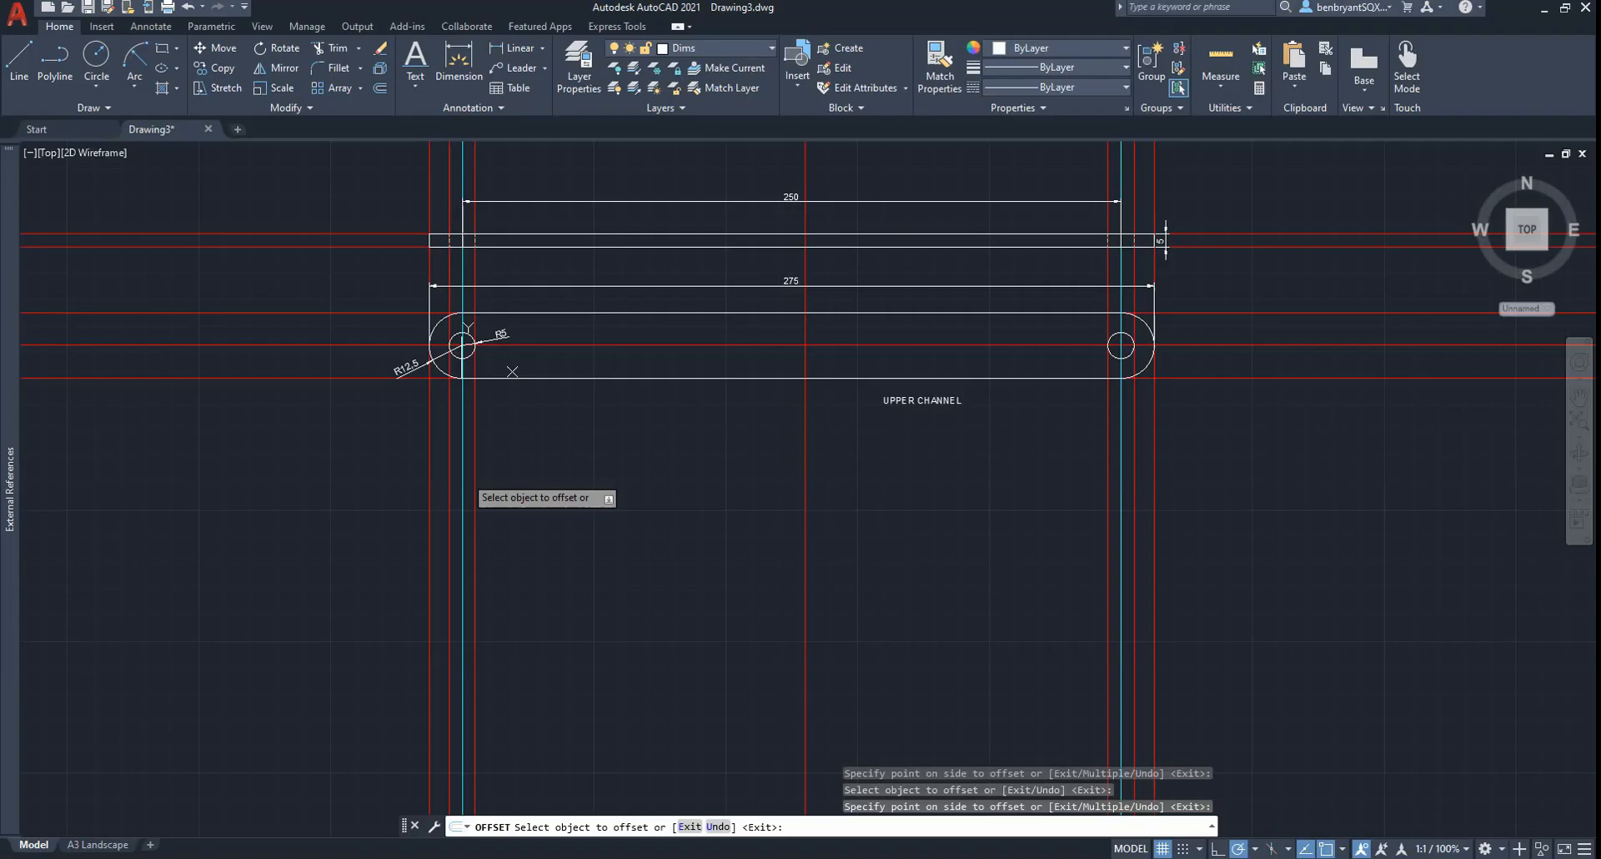
pyautogui.click(1123, 472)
pyautogui.click(1149, 473)
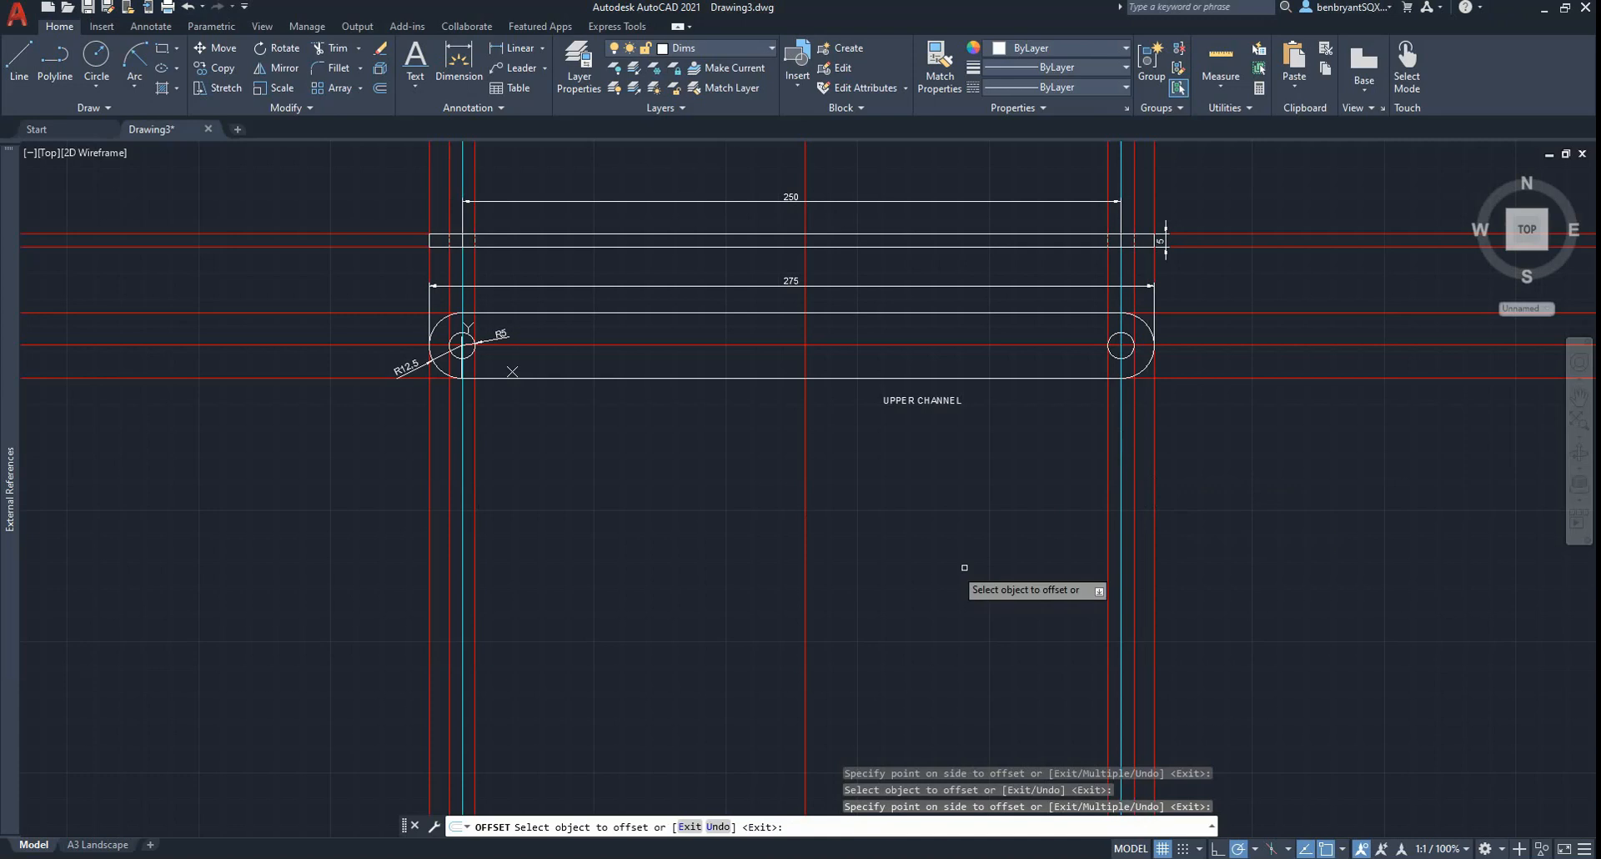
# Step: Offset the horizontal construction line along the upper channel's lower edge 50 mm downward into the free space
pyautogui.hotkey('alt', 'Tab')
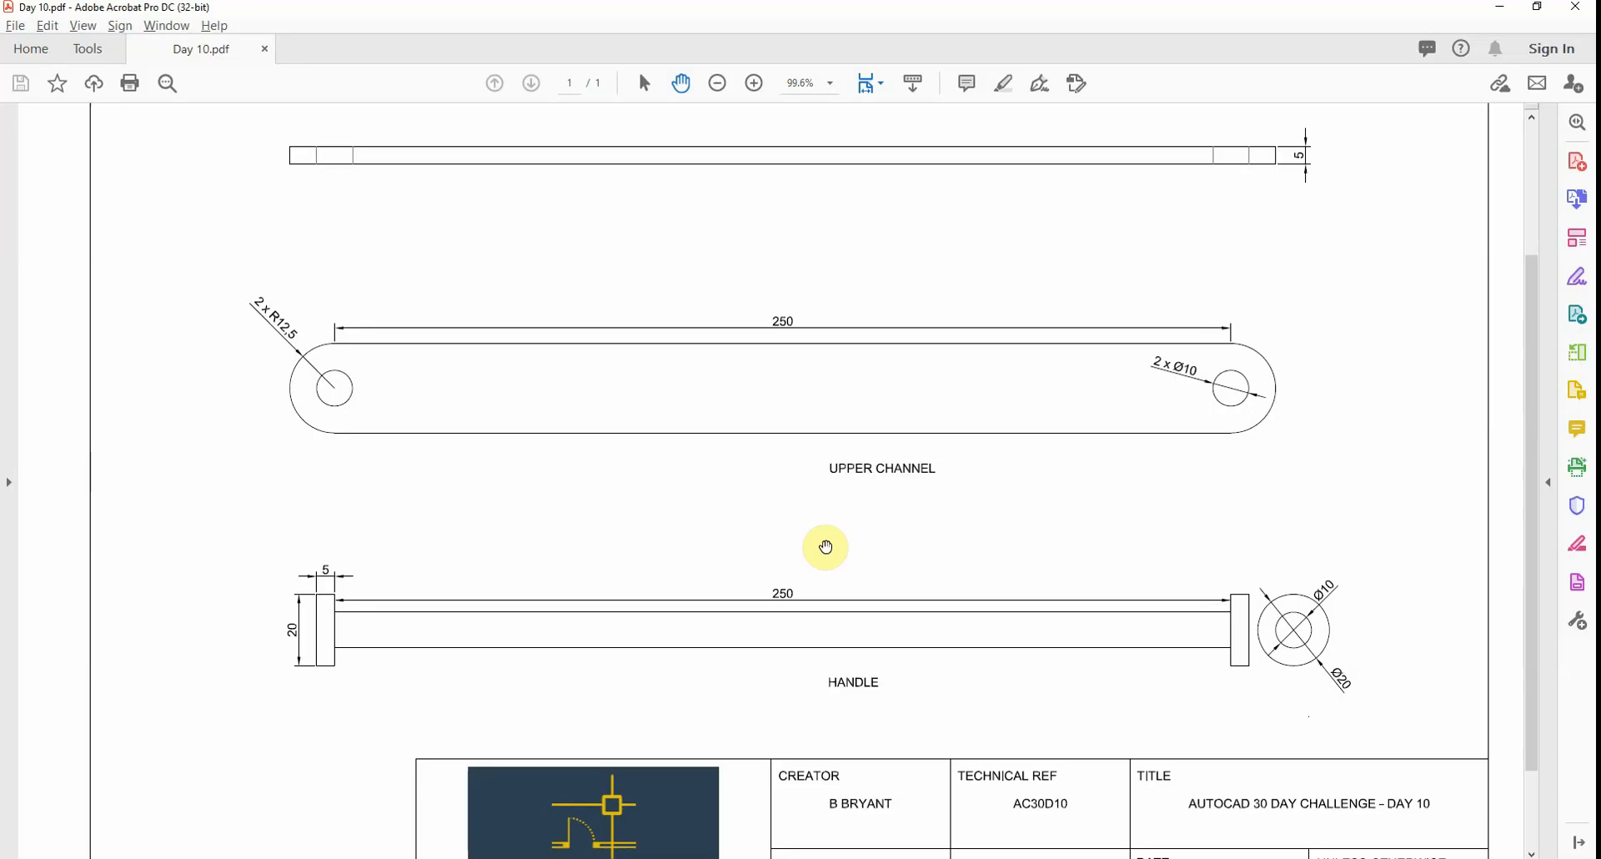
pyautogui.hotkey('alt', 'Tab')
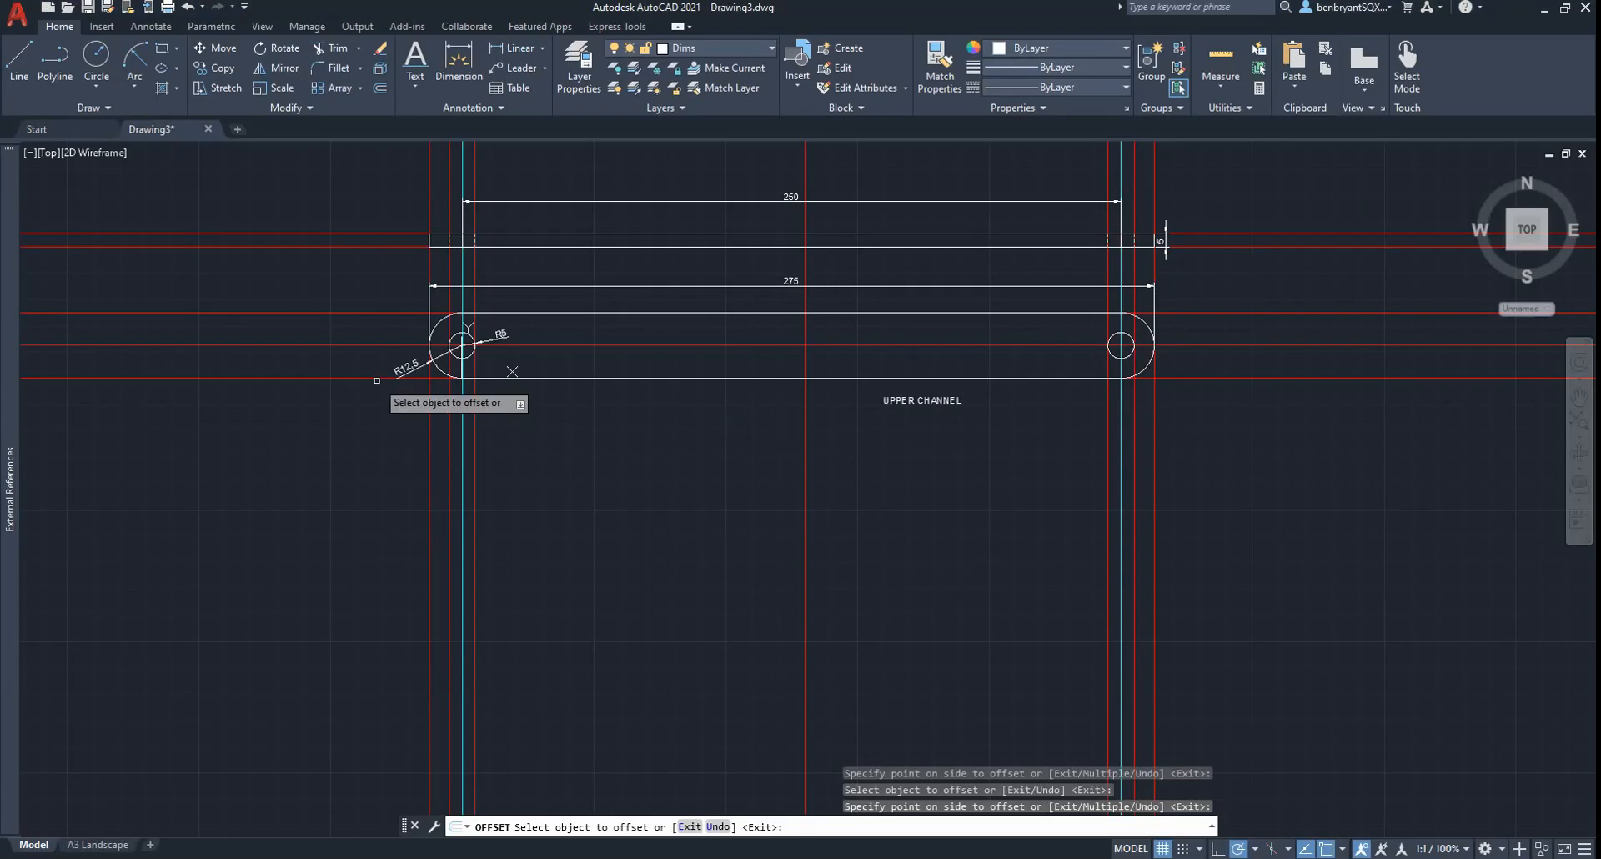
pyautogui.press('Return')
pyautogui.press('Return')
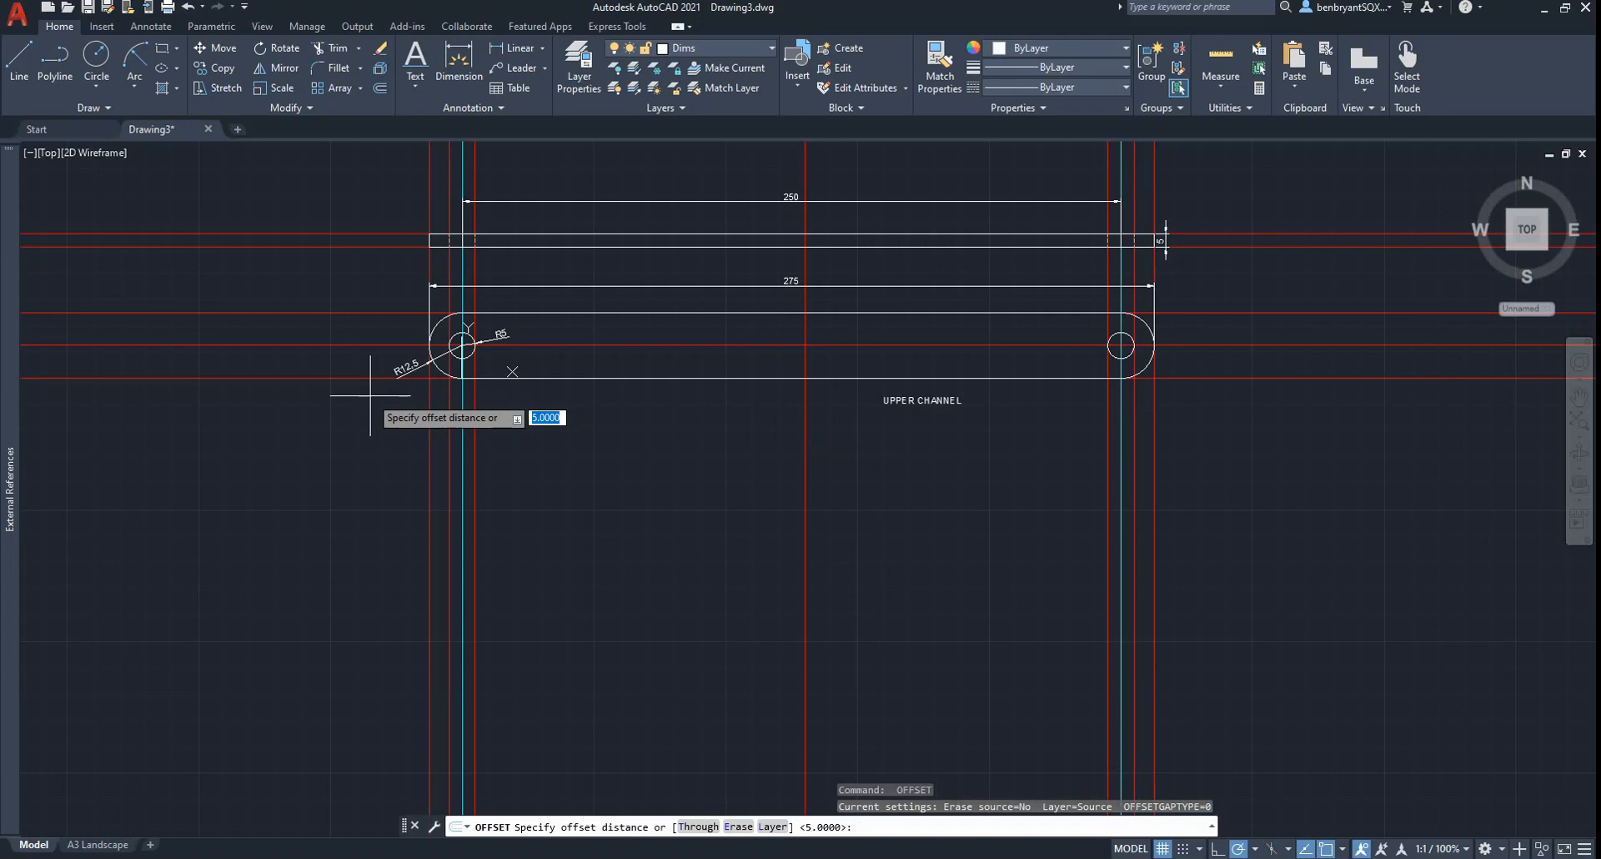
pyautogui.write('50')
pyautogui.press('Return')
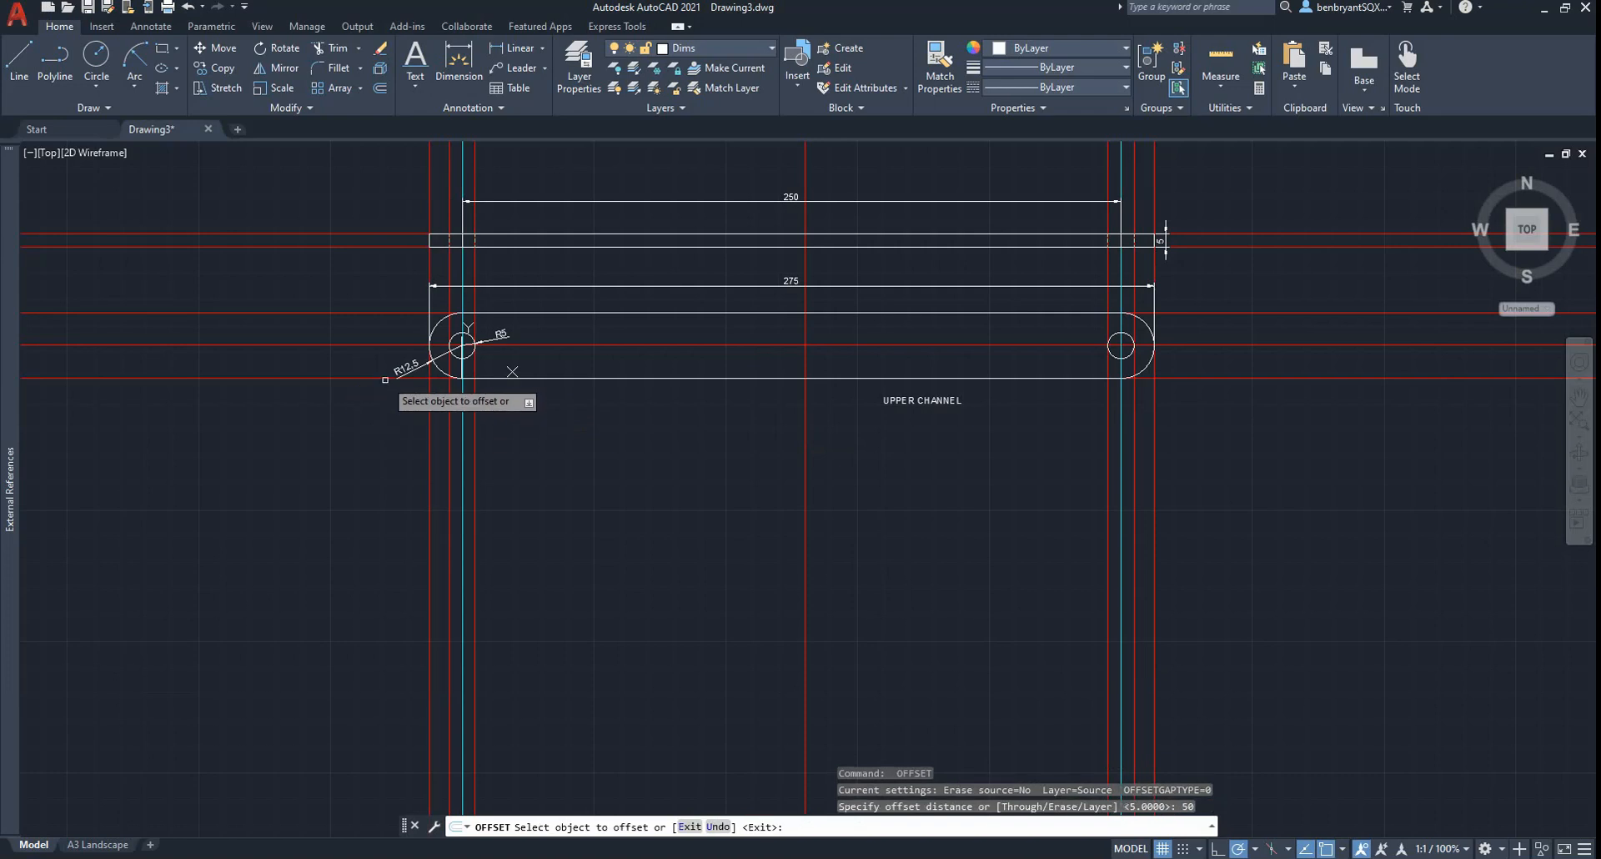
pyautogui.click(384, 379)
pyautogui.click(384, 459)
# Step: Offset the lowest horizontal construction line 20 mm downward to mark the height of the handle's end plates
pyautogui.hotkey('alt', 'Tab')
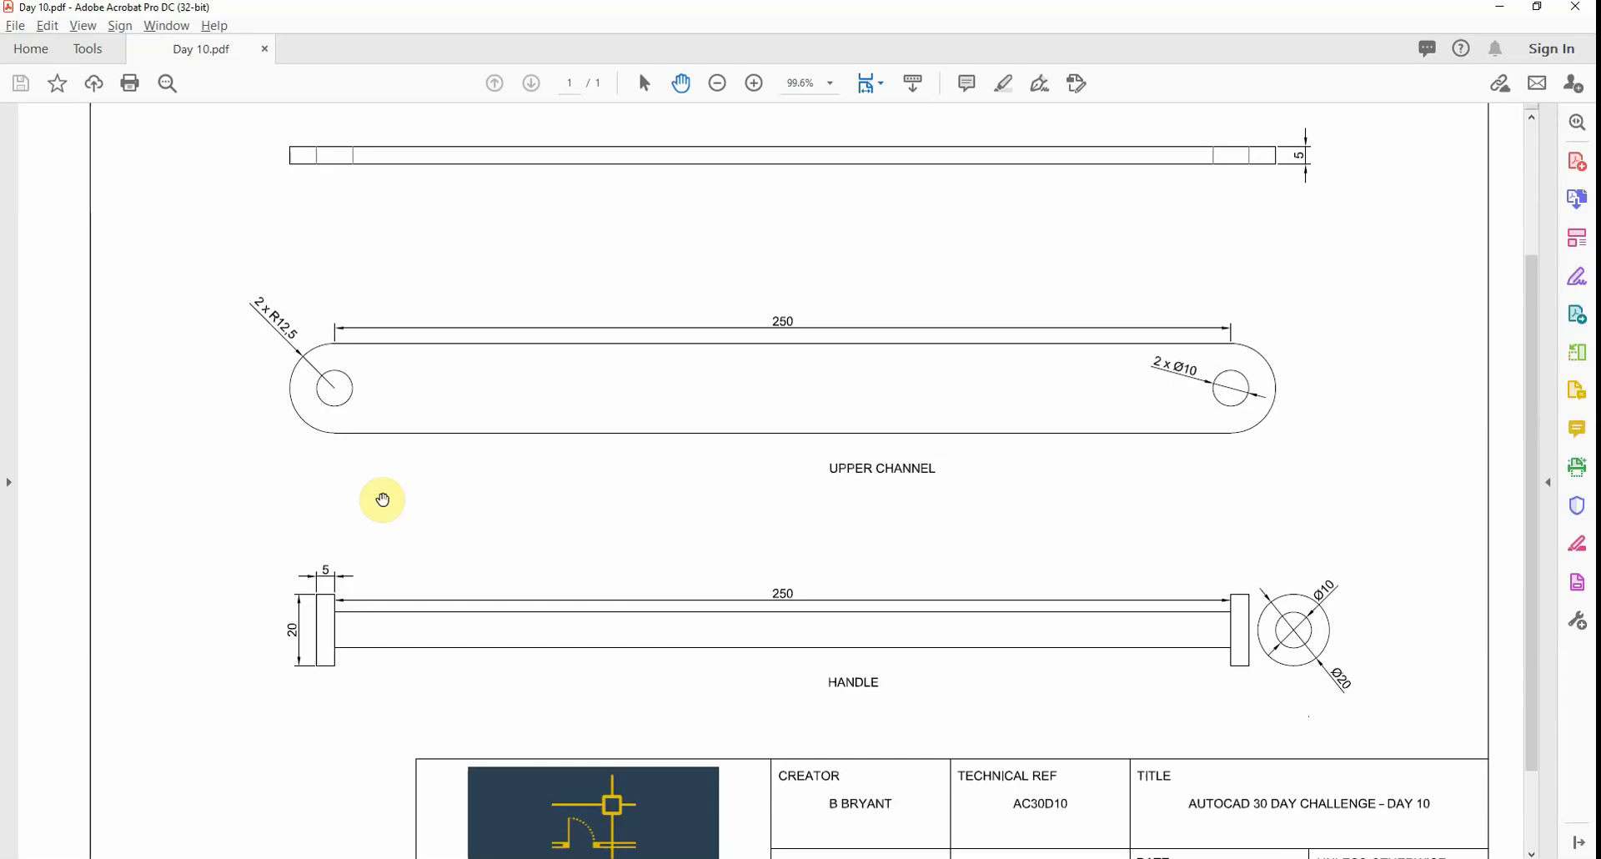
pyautogui.hotkey('alt', 'Tab')
pyautogui.press('Return')
pyautogui.press('Return')
pyautogui.write('2')
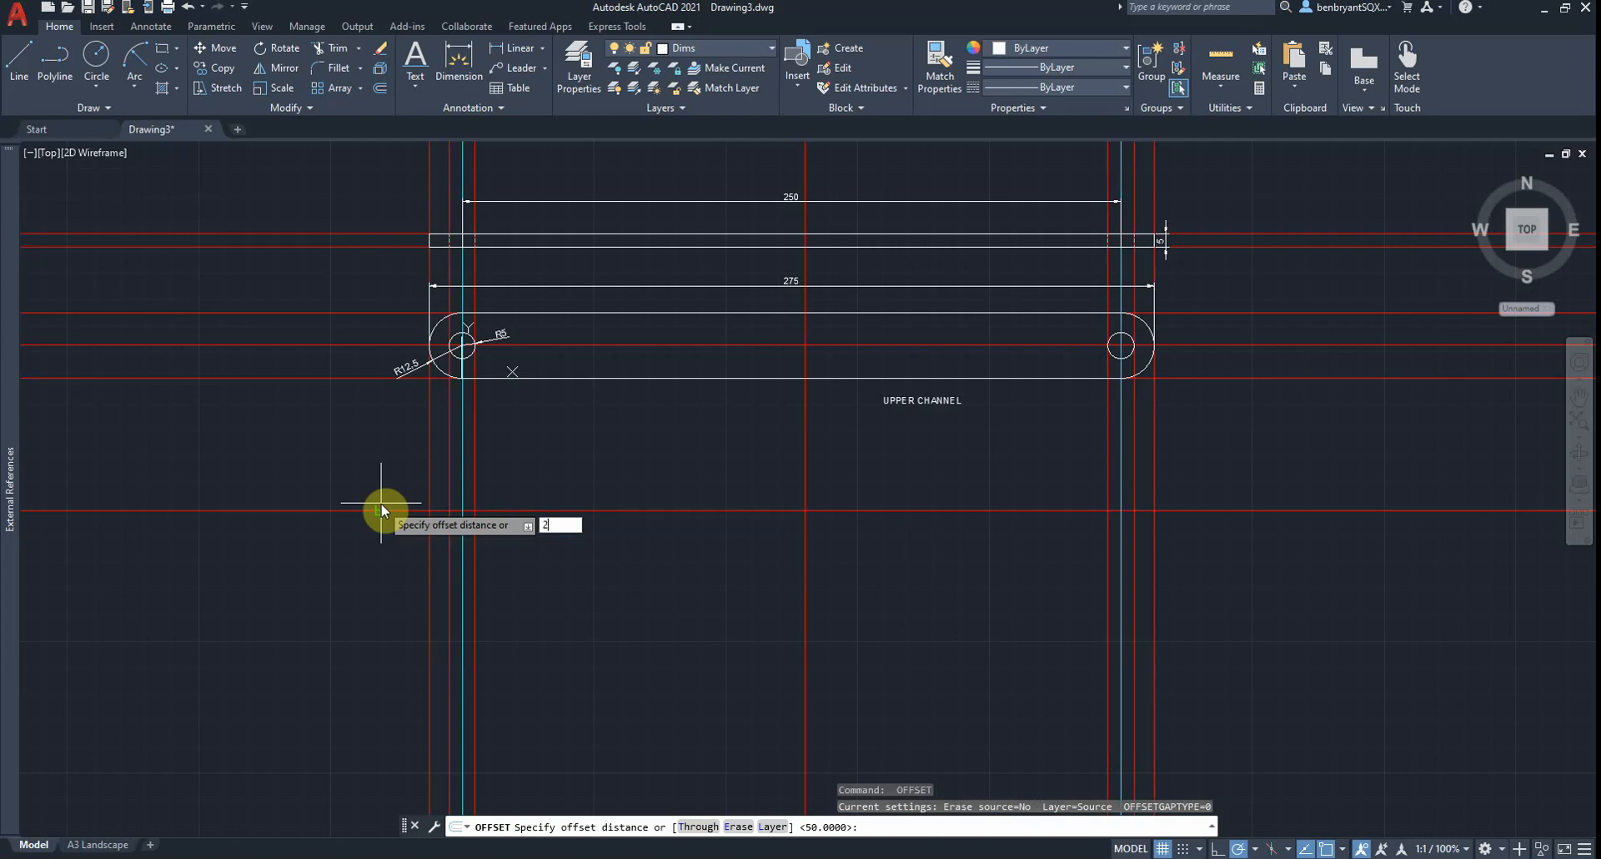
pyautogui.write('0')
pyautogui.press('Return')
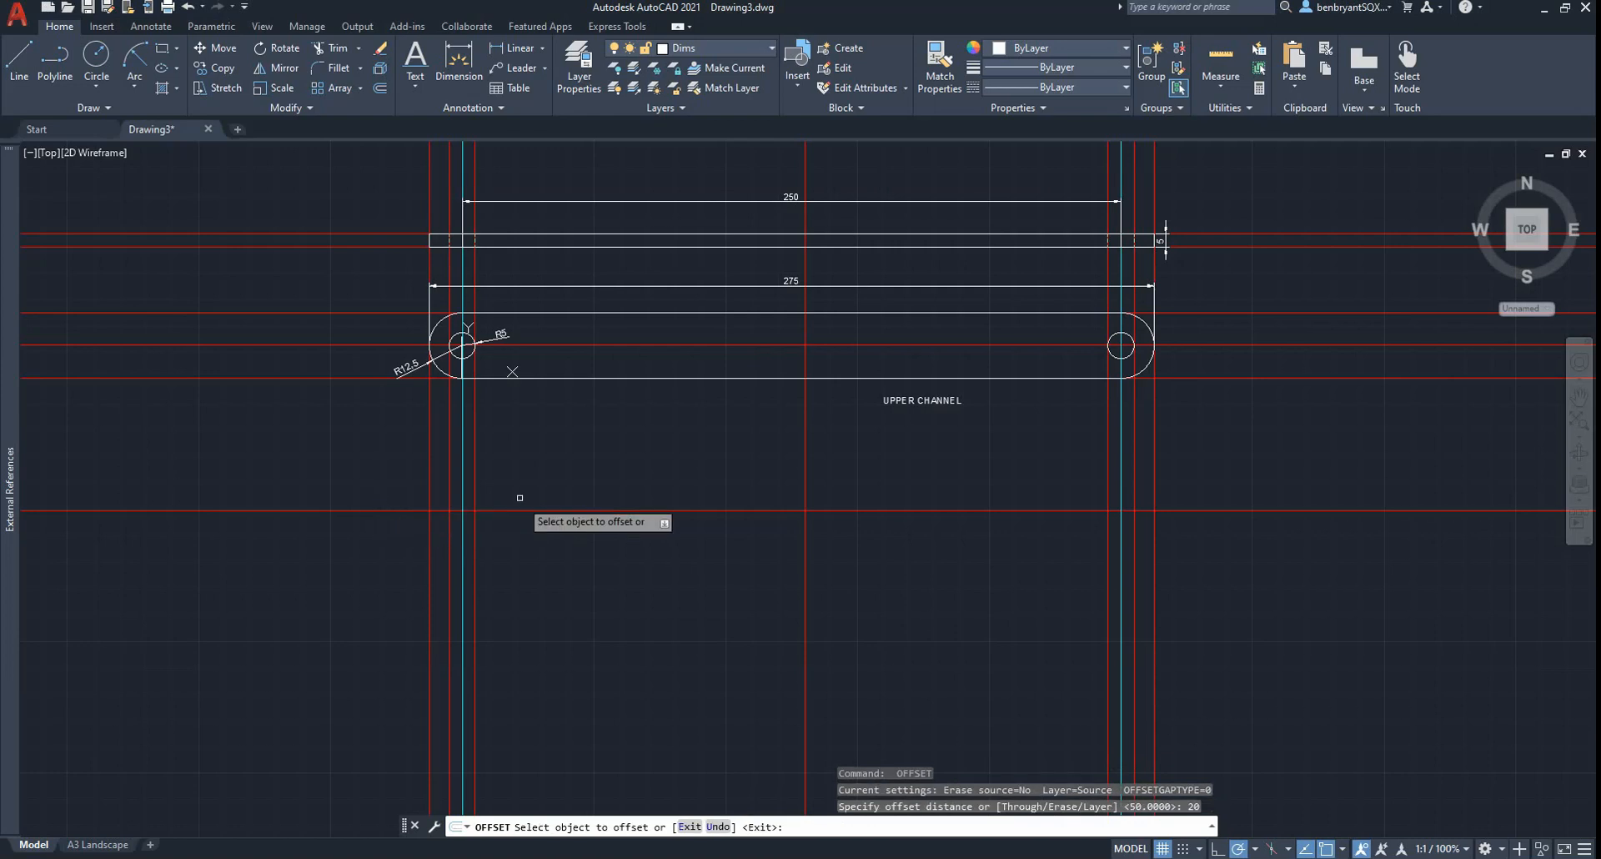
pyautogui.click(538, 511)
pyautogui.click(537, 552)
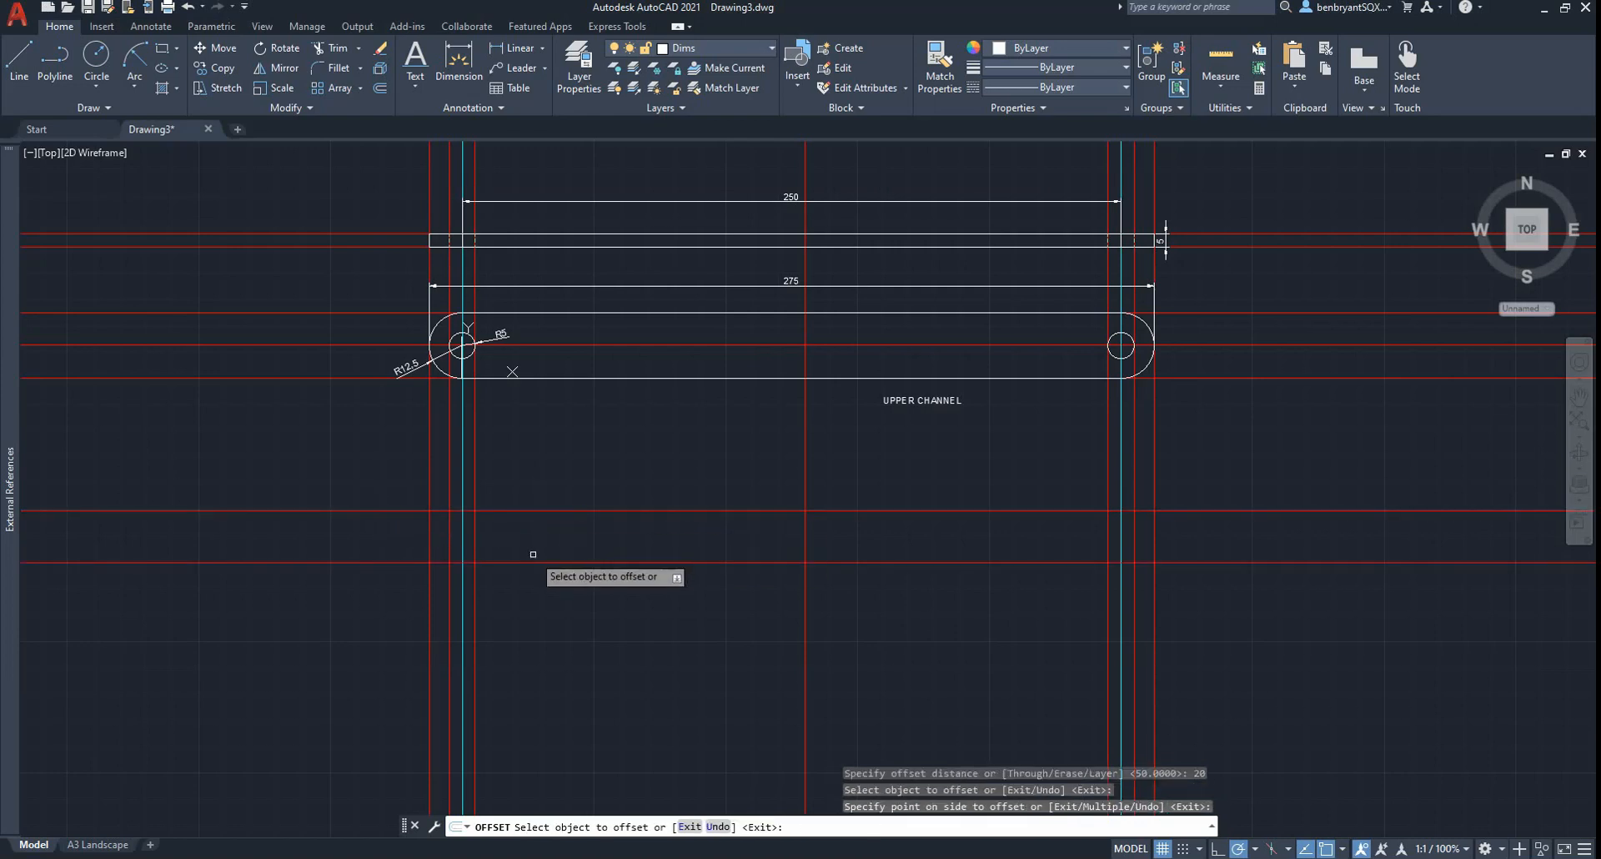
pyautogui.press('Escape')
# Step: Move the two horizontal construction lines below the upper channel onto the vision layer and turn the Construction layer off
pyautogui.click(529, 511)
pyautogui.click(526, 563)
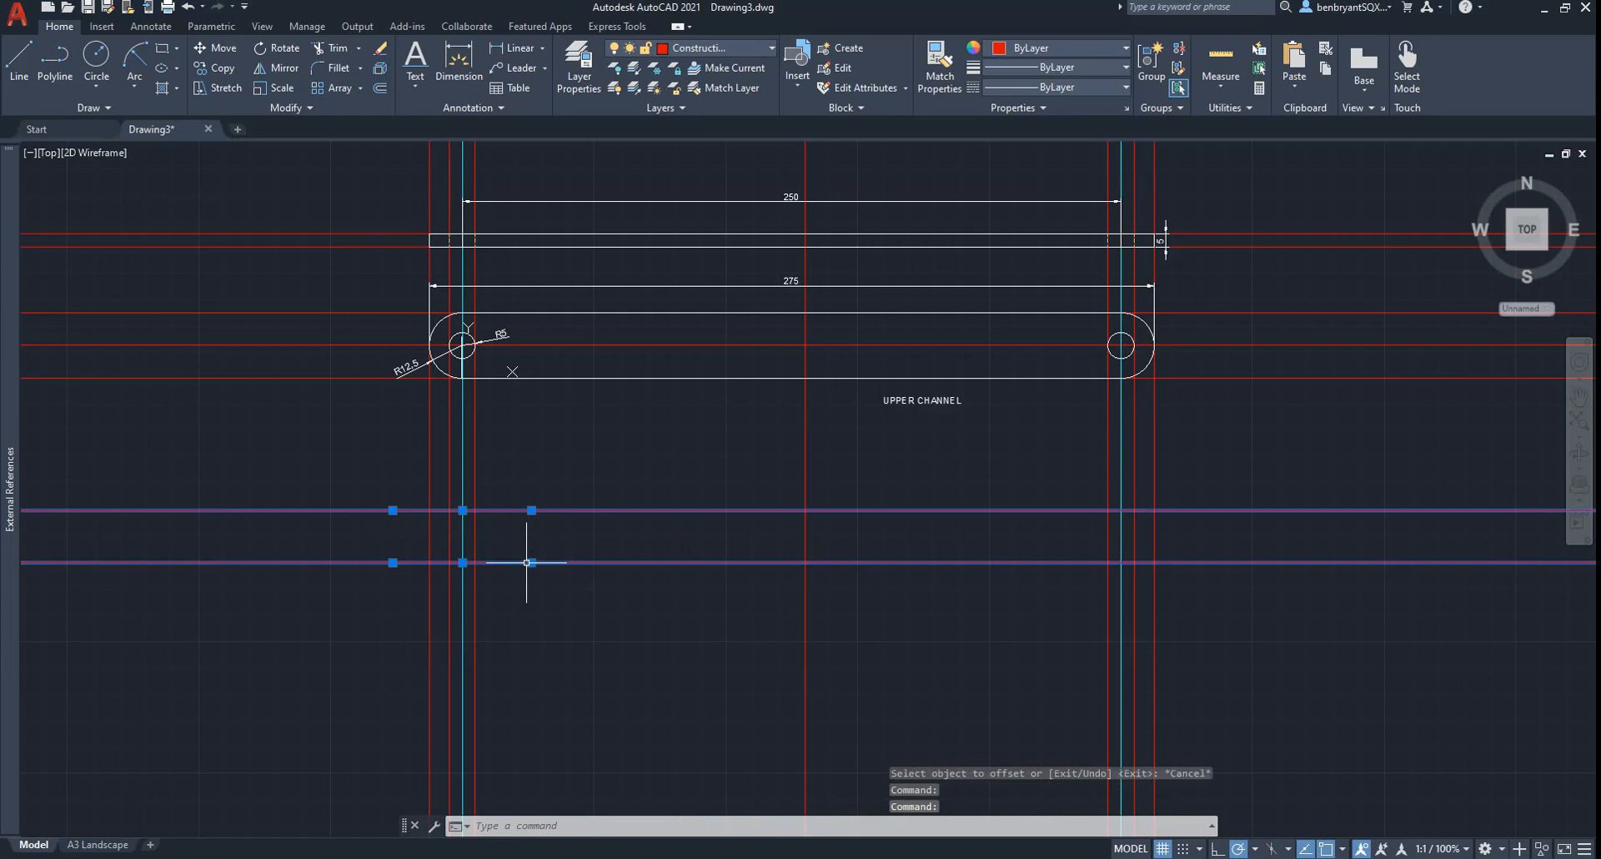
pyautogui.click(751, 47)
pyautogui.click(693, 188)
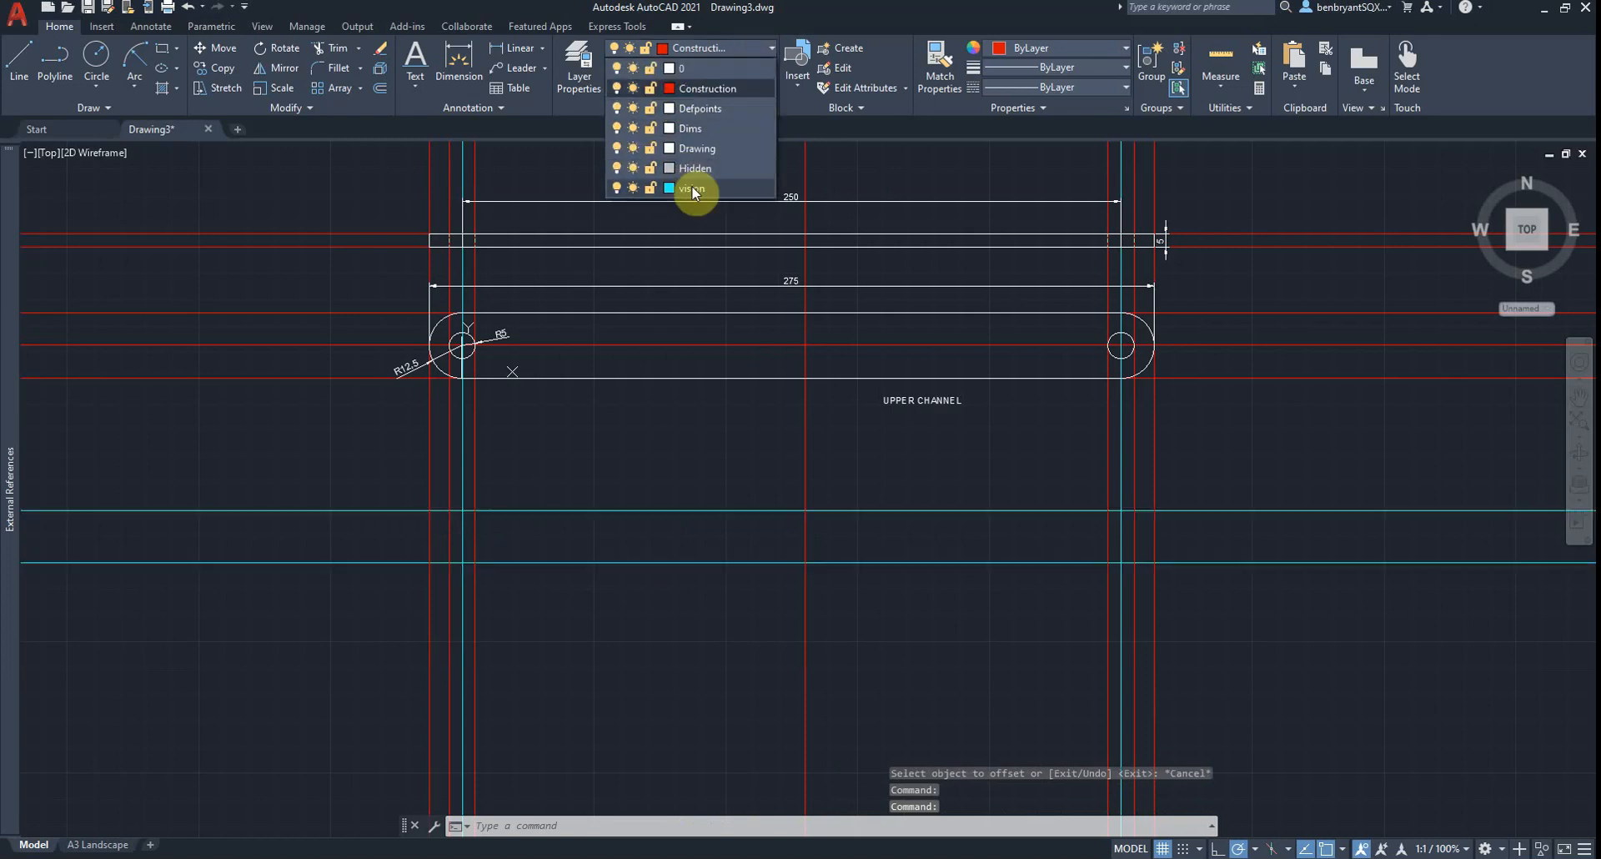
pyautogui.press('Escape')
pyautogui.click(701, 48)
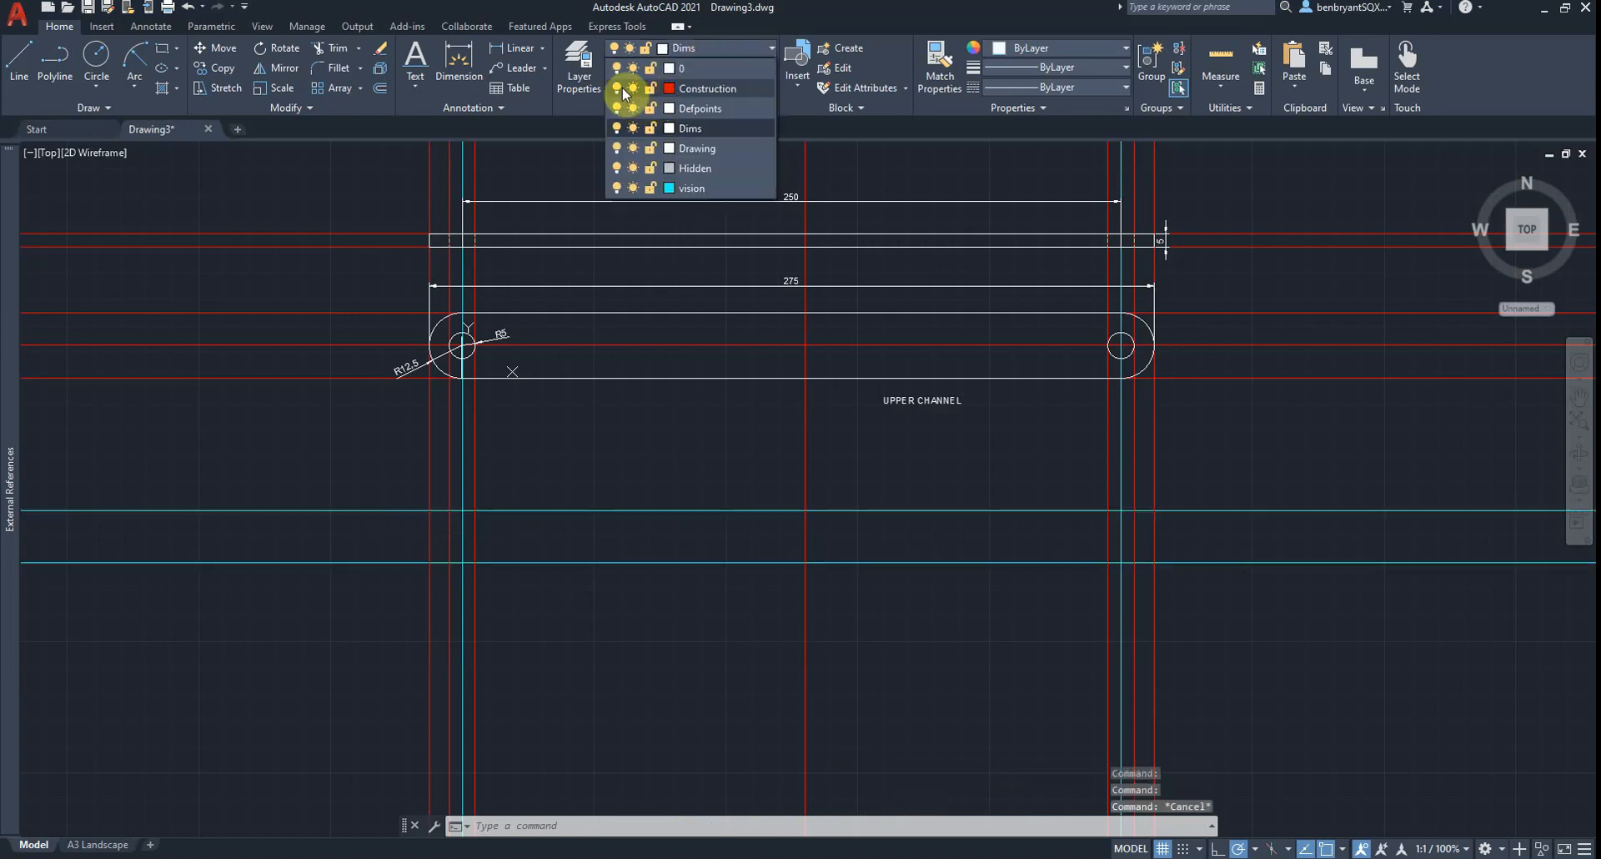
pyautogui.click(617, 88)
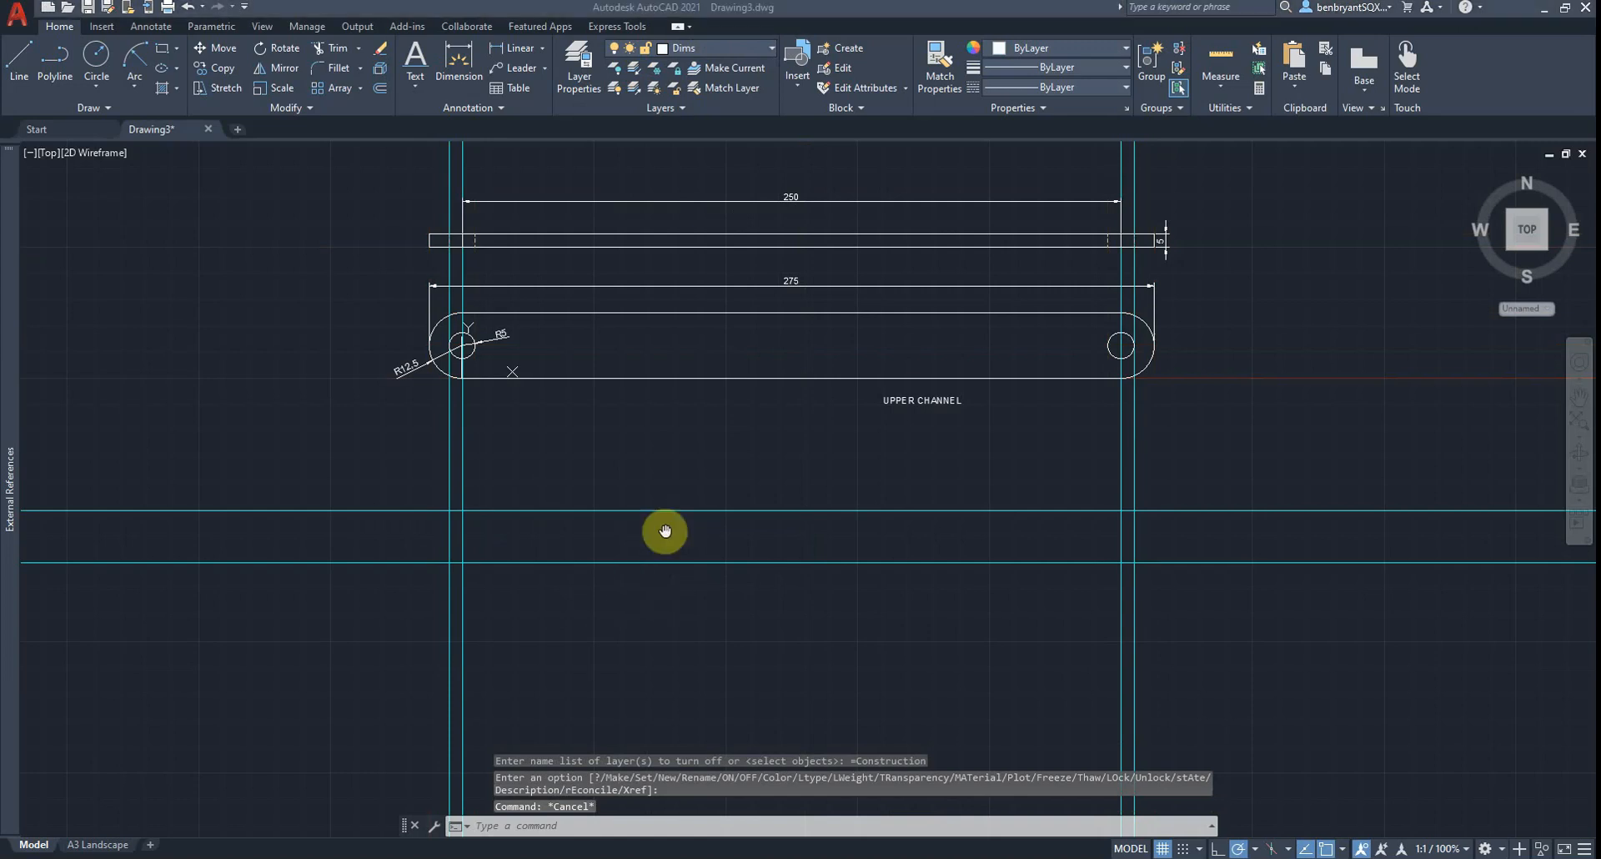
# Step: Offset the two horizontal vision-layer lines 5 mm inward to mark the edges of the handle's bar
pyautogui.hotkey('alt', 'Tab')
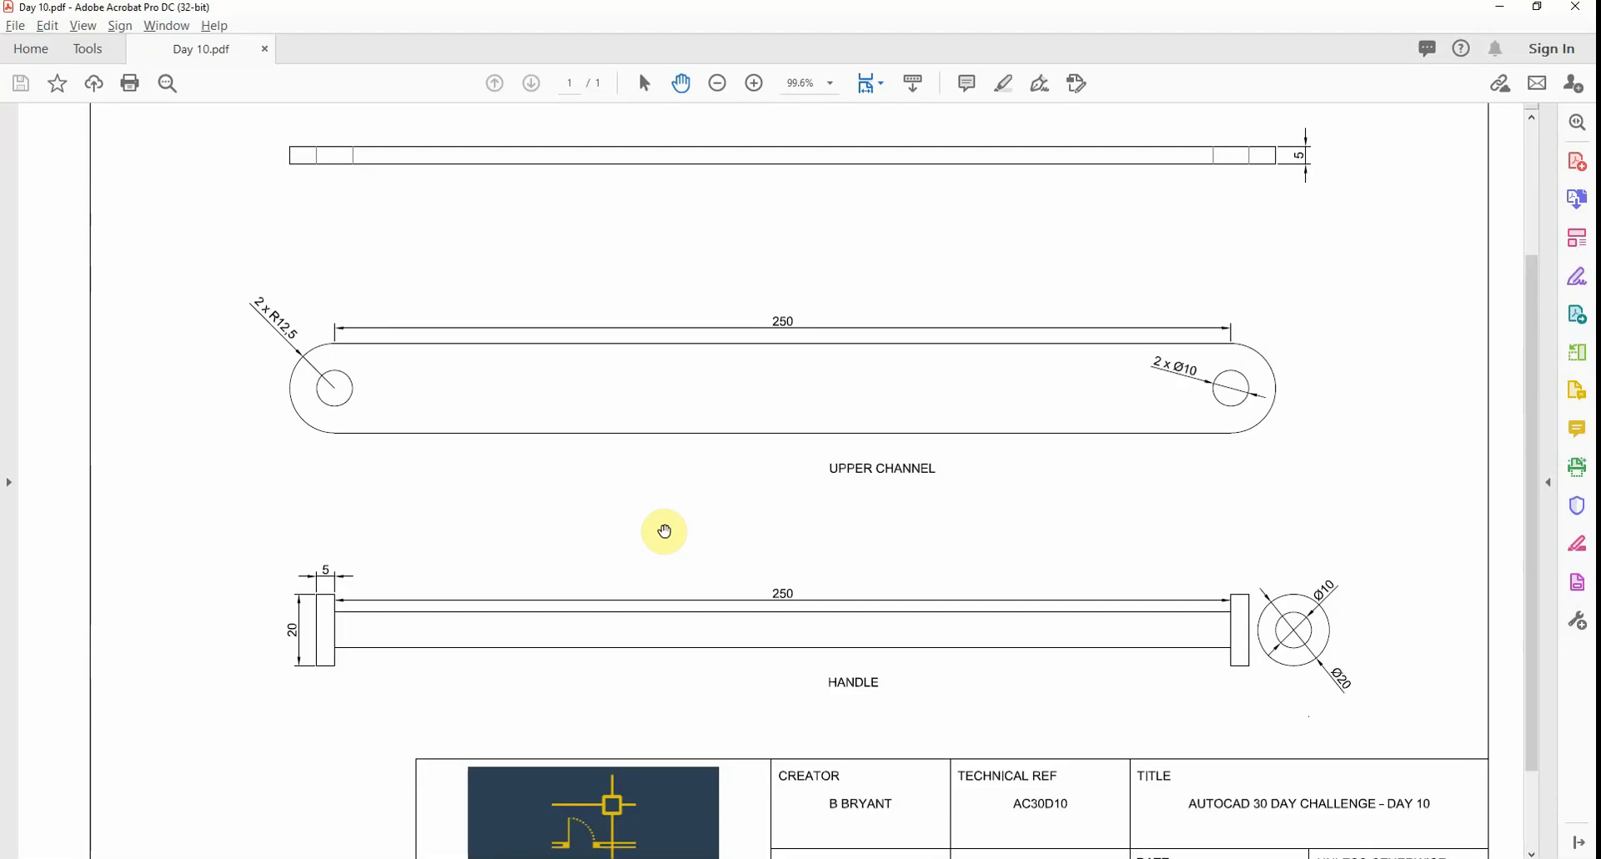
pyautogui.hotkey('alt', 'Tab')
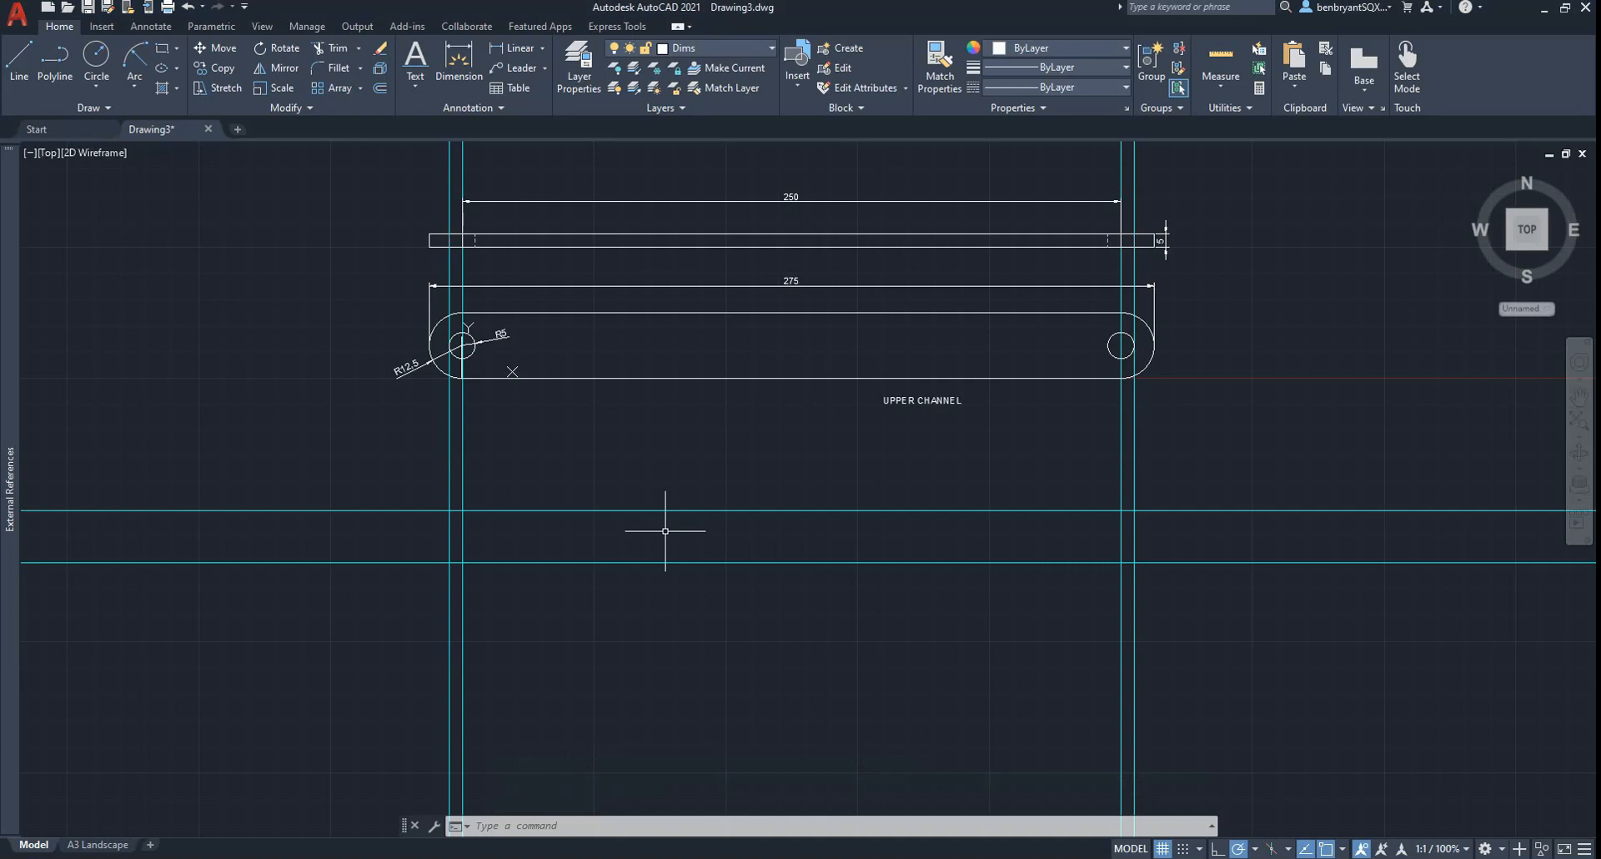
pyautogui.write('OFFSET')
pyautogui.press('Return')
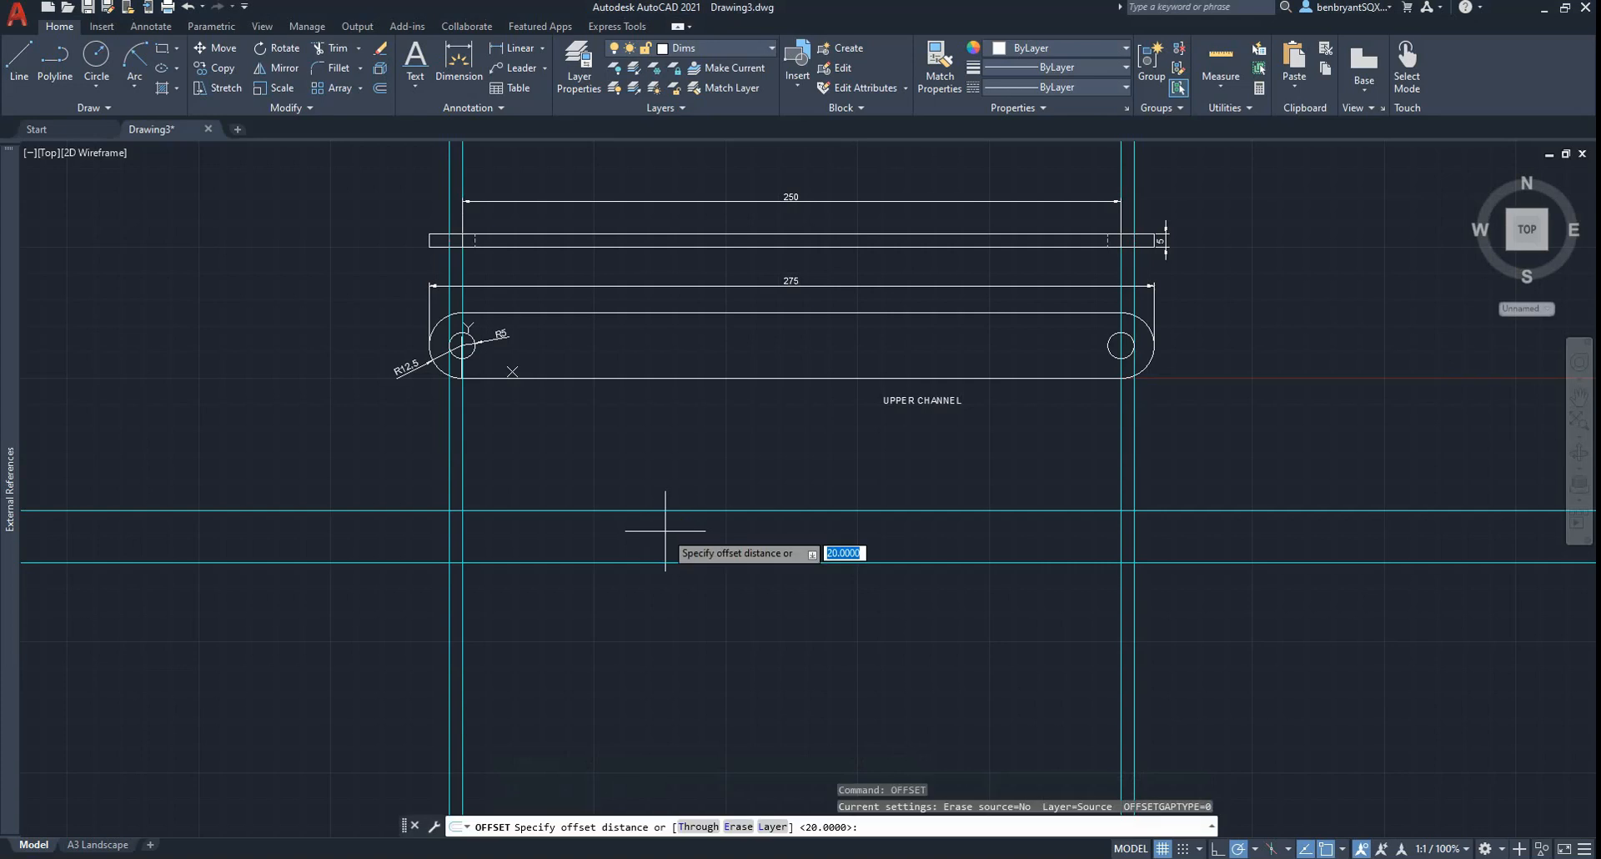
pyautogui.write('5')
pyautogui.press('Return')
pyautogui.click(572, 508)
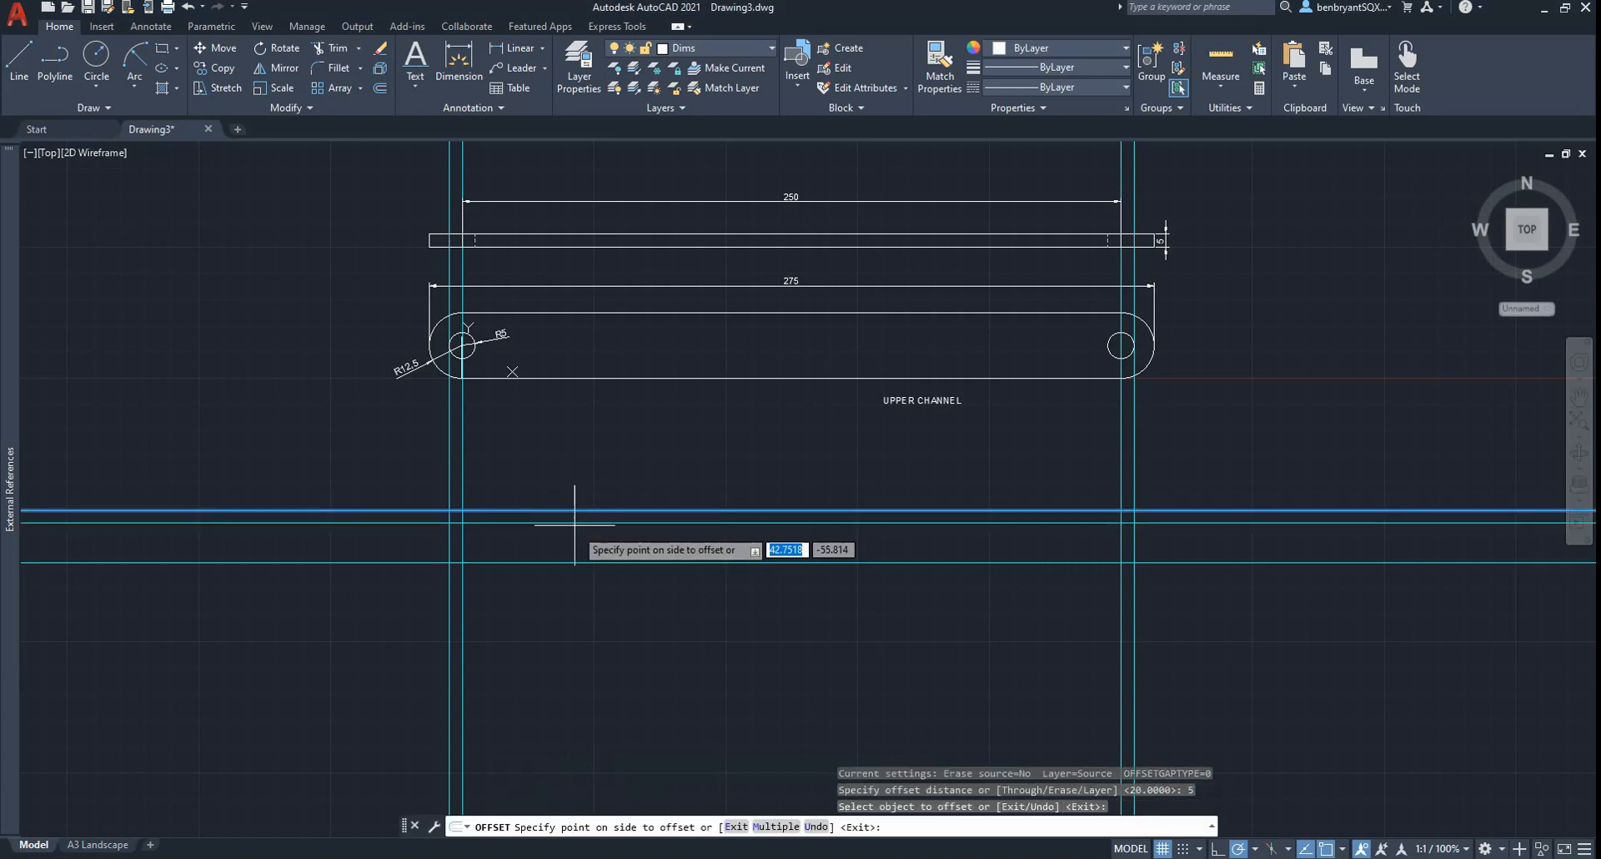
pyautogui.click(584, 538)
pyautogui.click(592, 562)
pyautogui.click(587, 551)
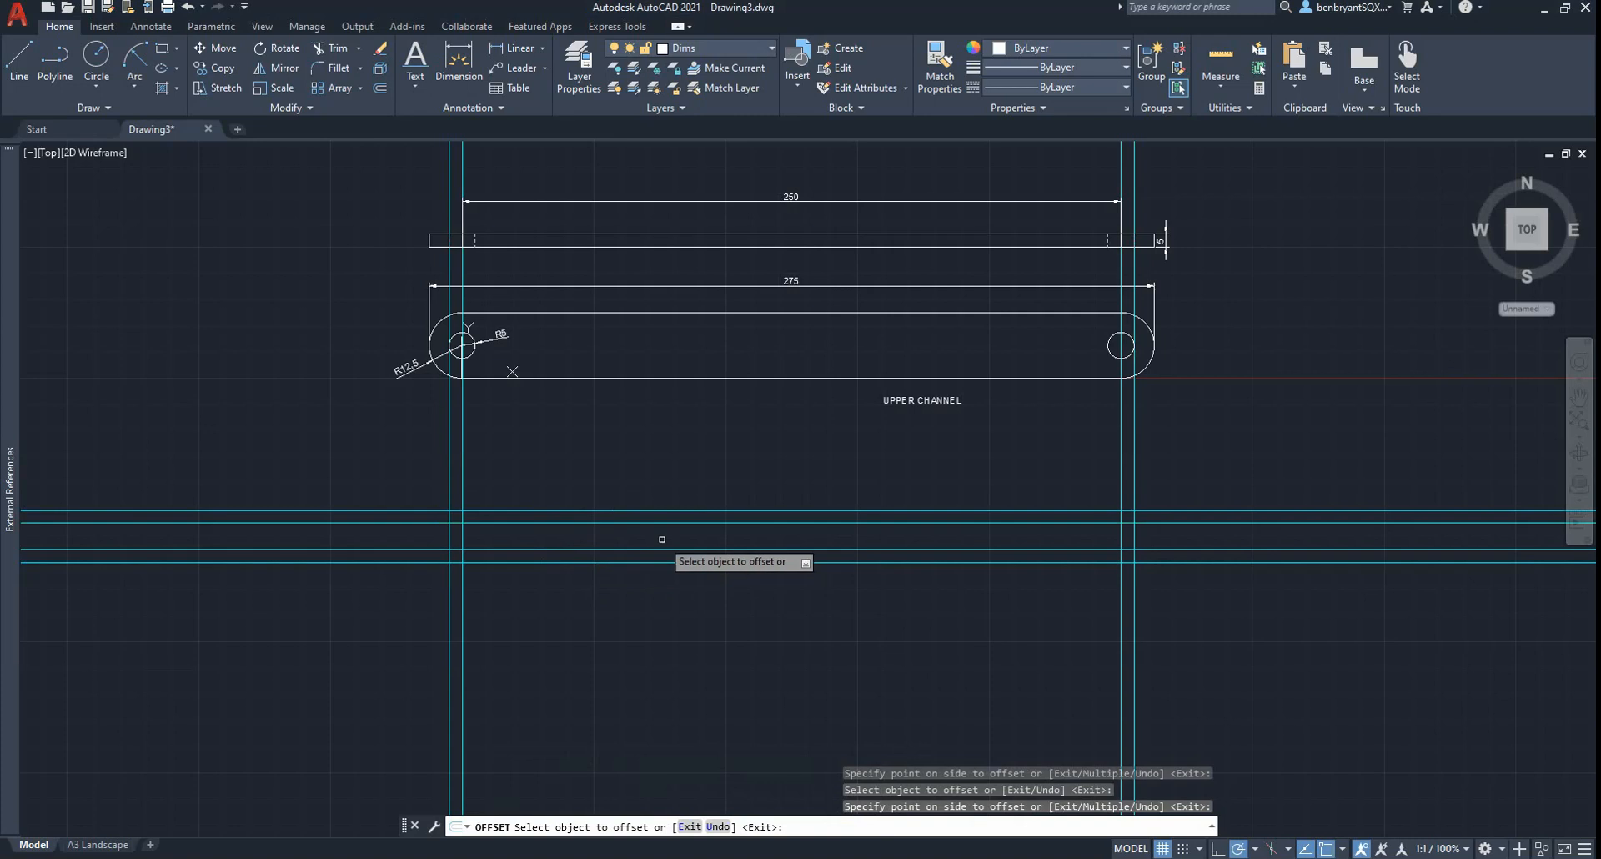
# Step: Check the spacing of the two inner horizontal guide lines with a temporary linear dimension at the rightmost vertical line
pyautogui.click(513, 49)
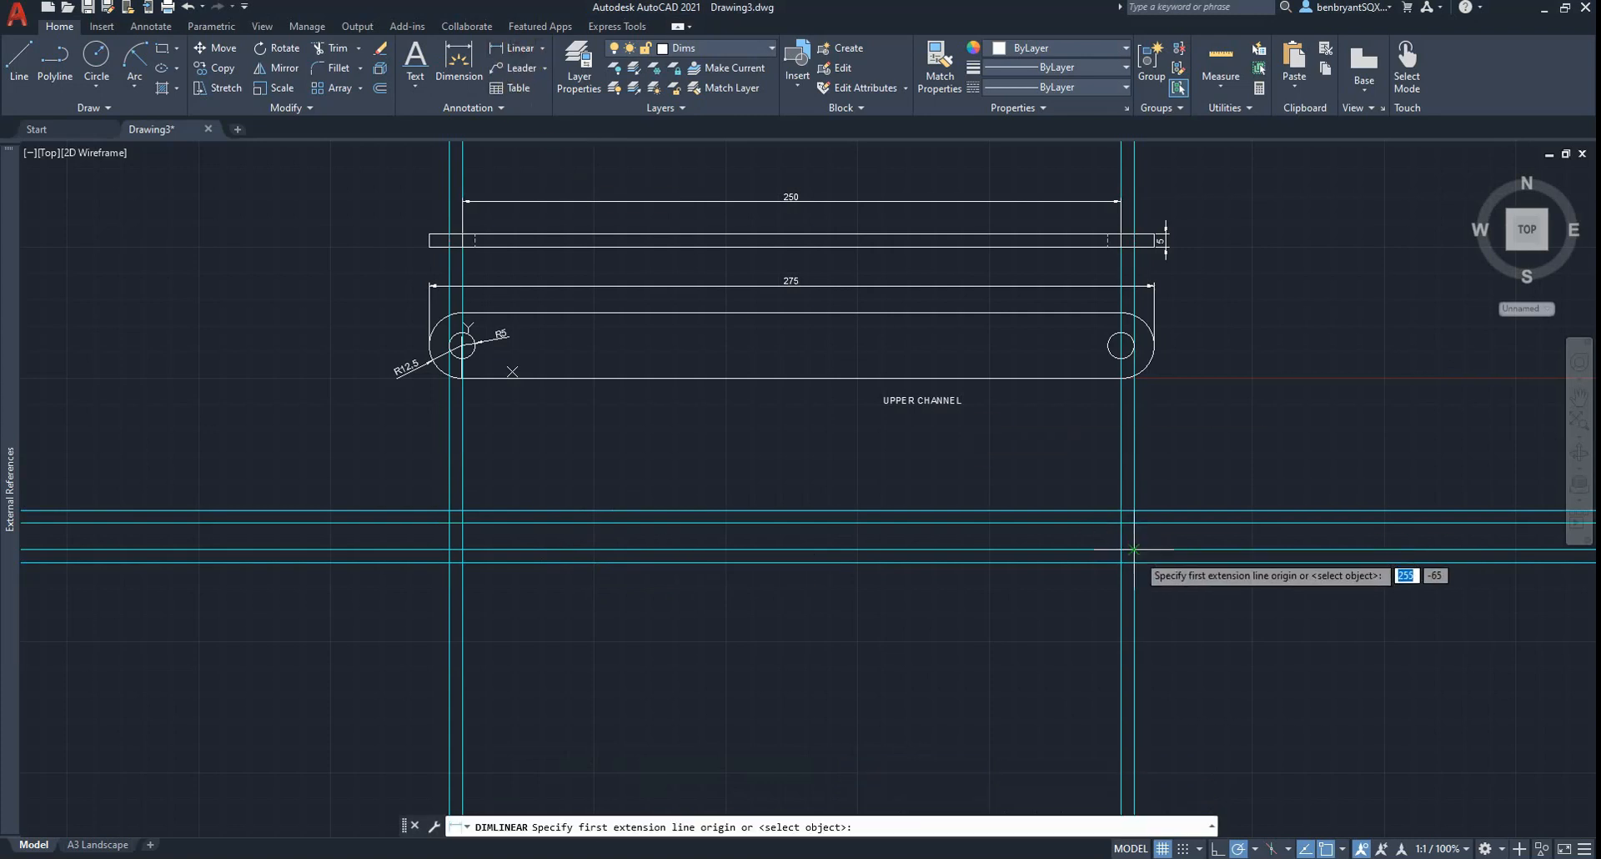
pyautogui.click(1134, 523)
pyautogui.click(1142, 527)
pyautogui.press('Escape')
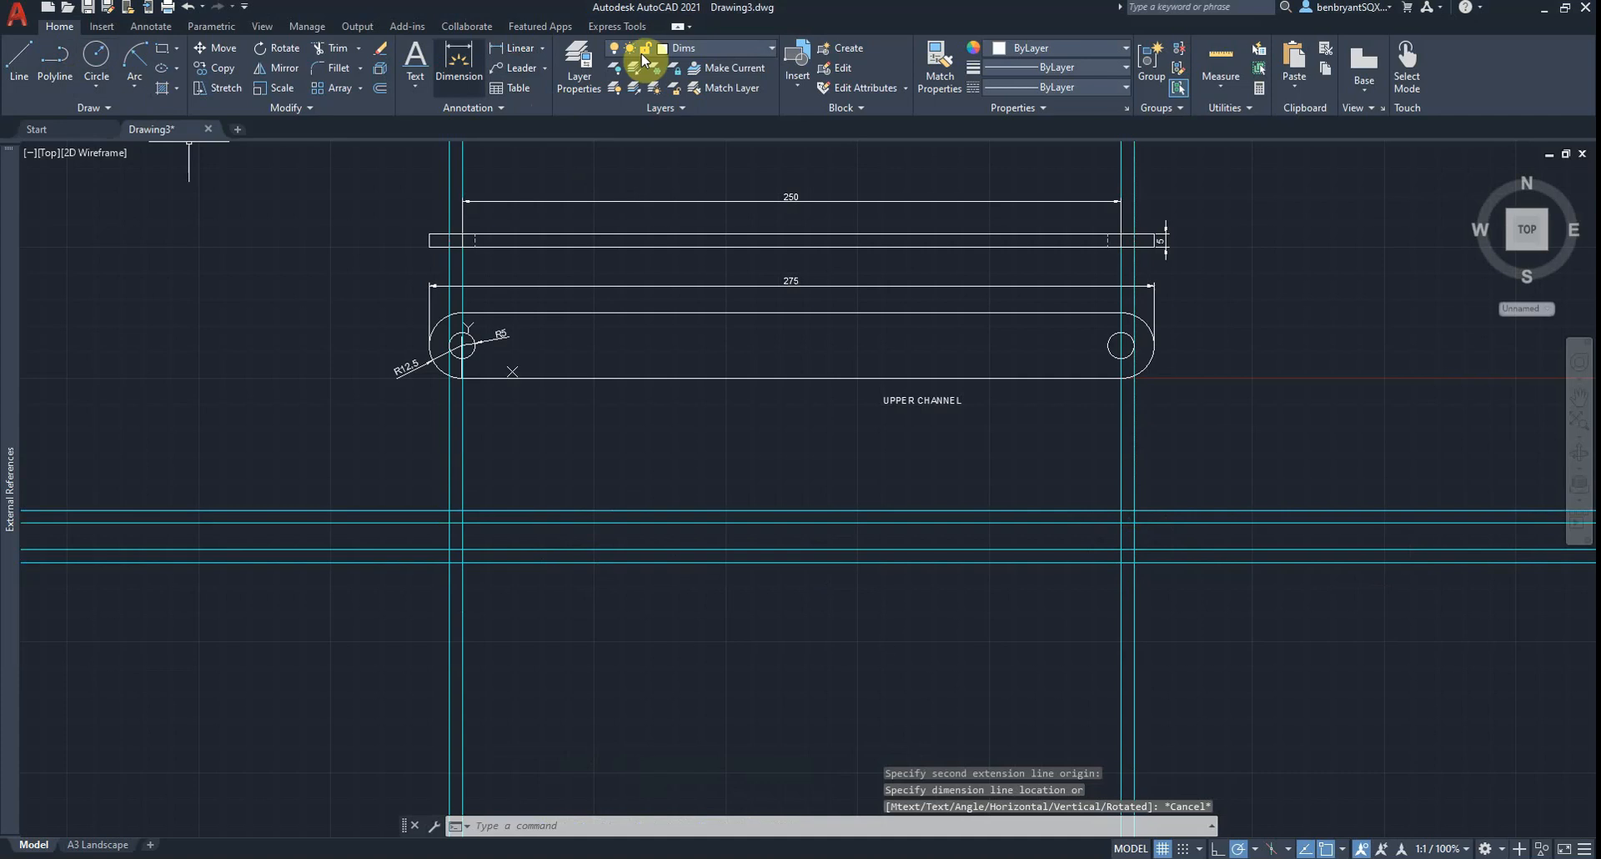
# Step: Make the Drawing layer current and draw the handle's left end plate side, upper bar edge and right end plate outline along the guide lines
pyautogui.click(705, 49)
pyautogui.click(715, 128)
pyautogui.click(18, 56)
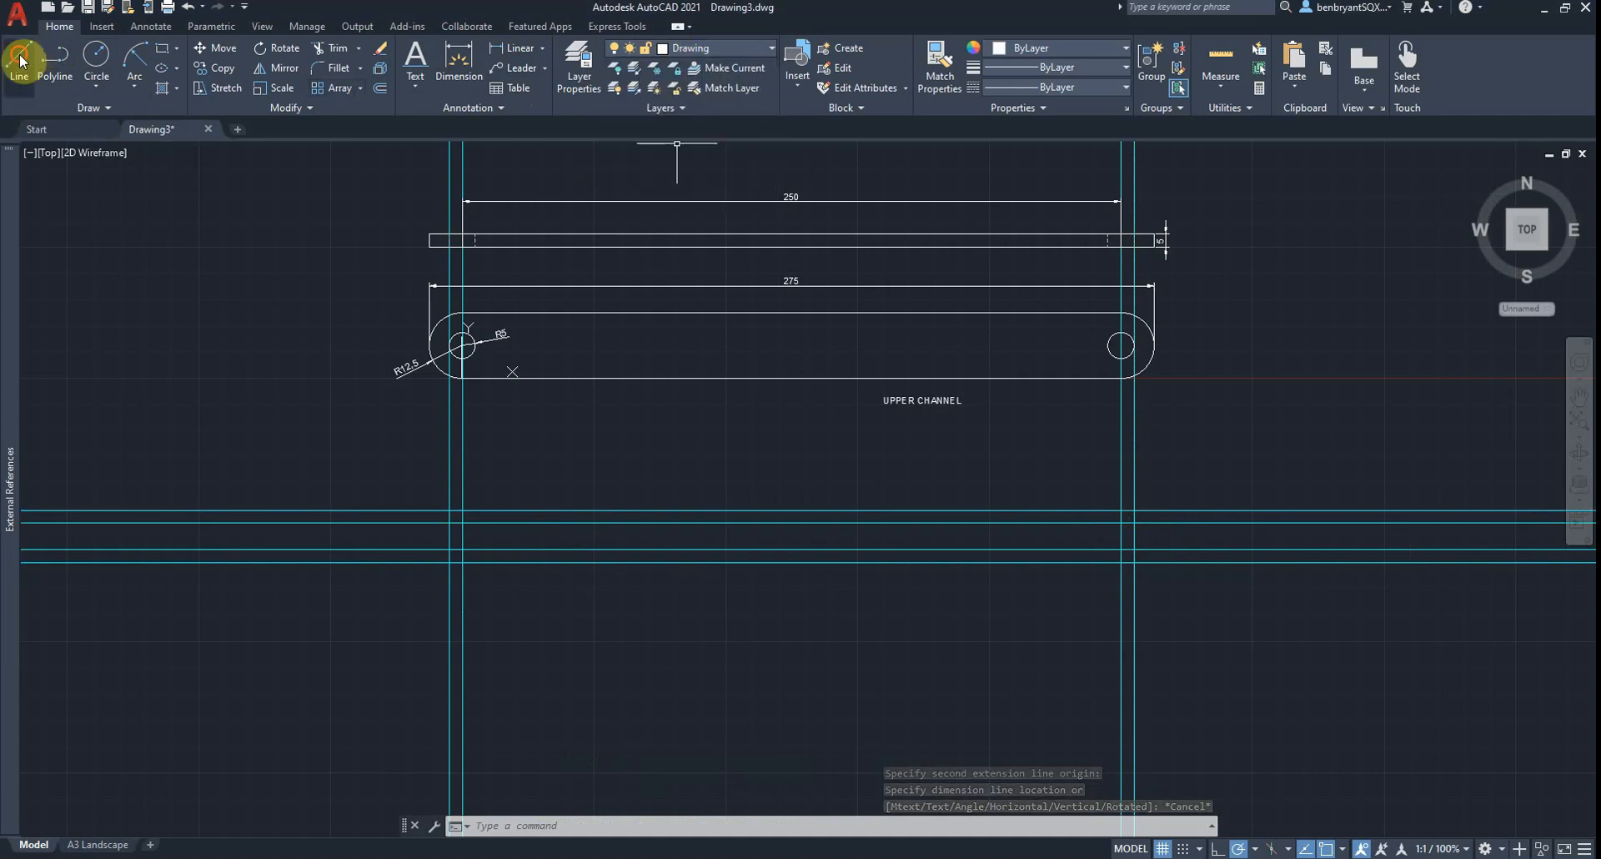
pyautogui.click(449, 564)
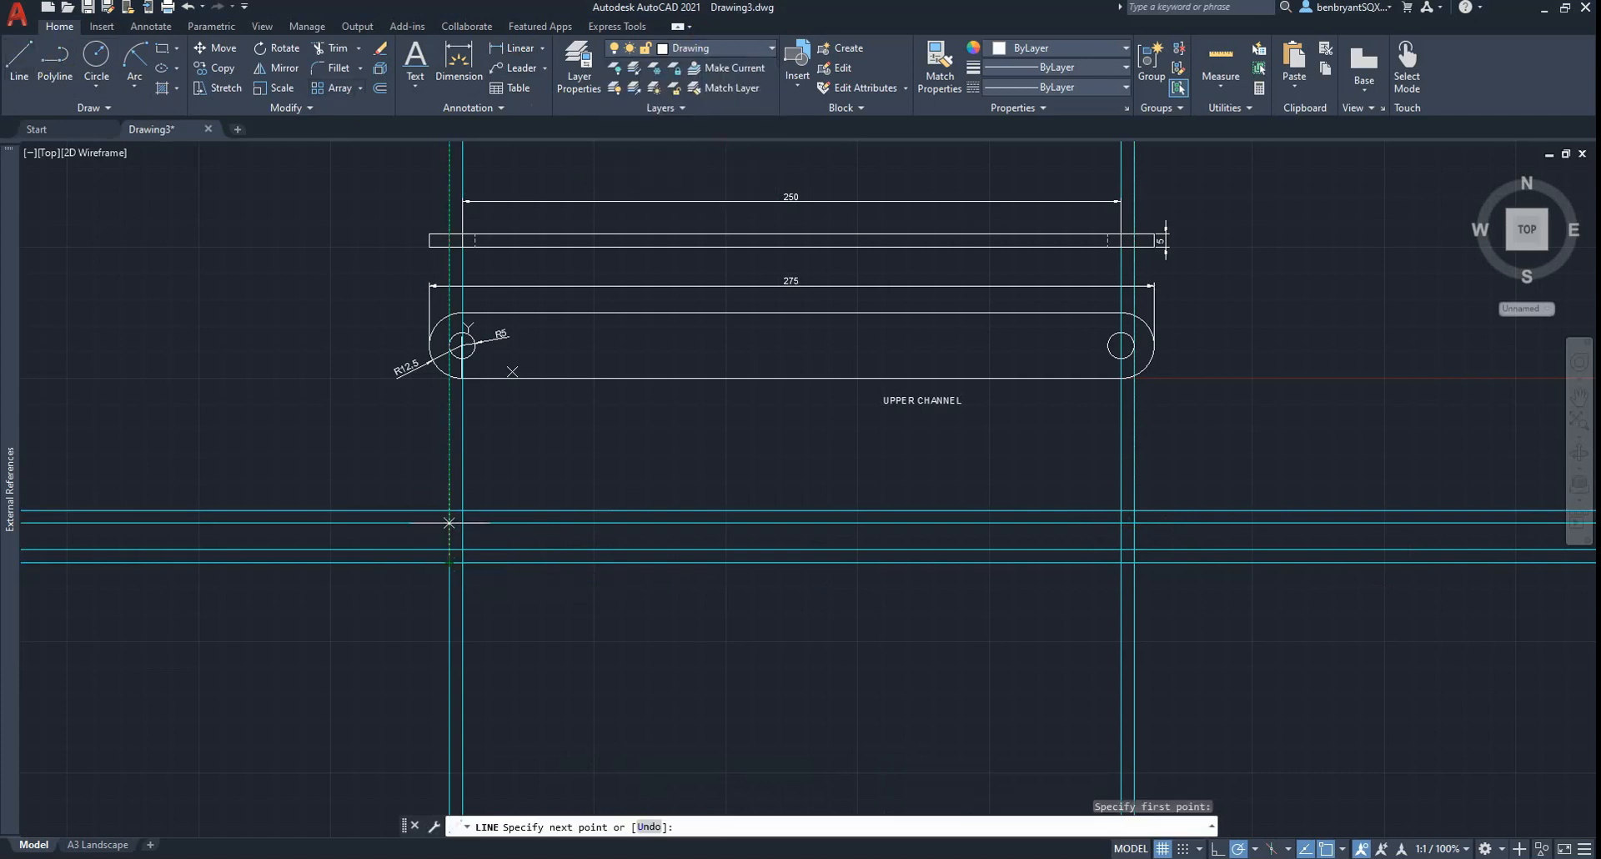
pyautogui.click(450, 510)
pyautogui.click(463, 510)
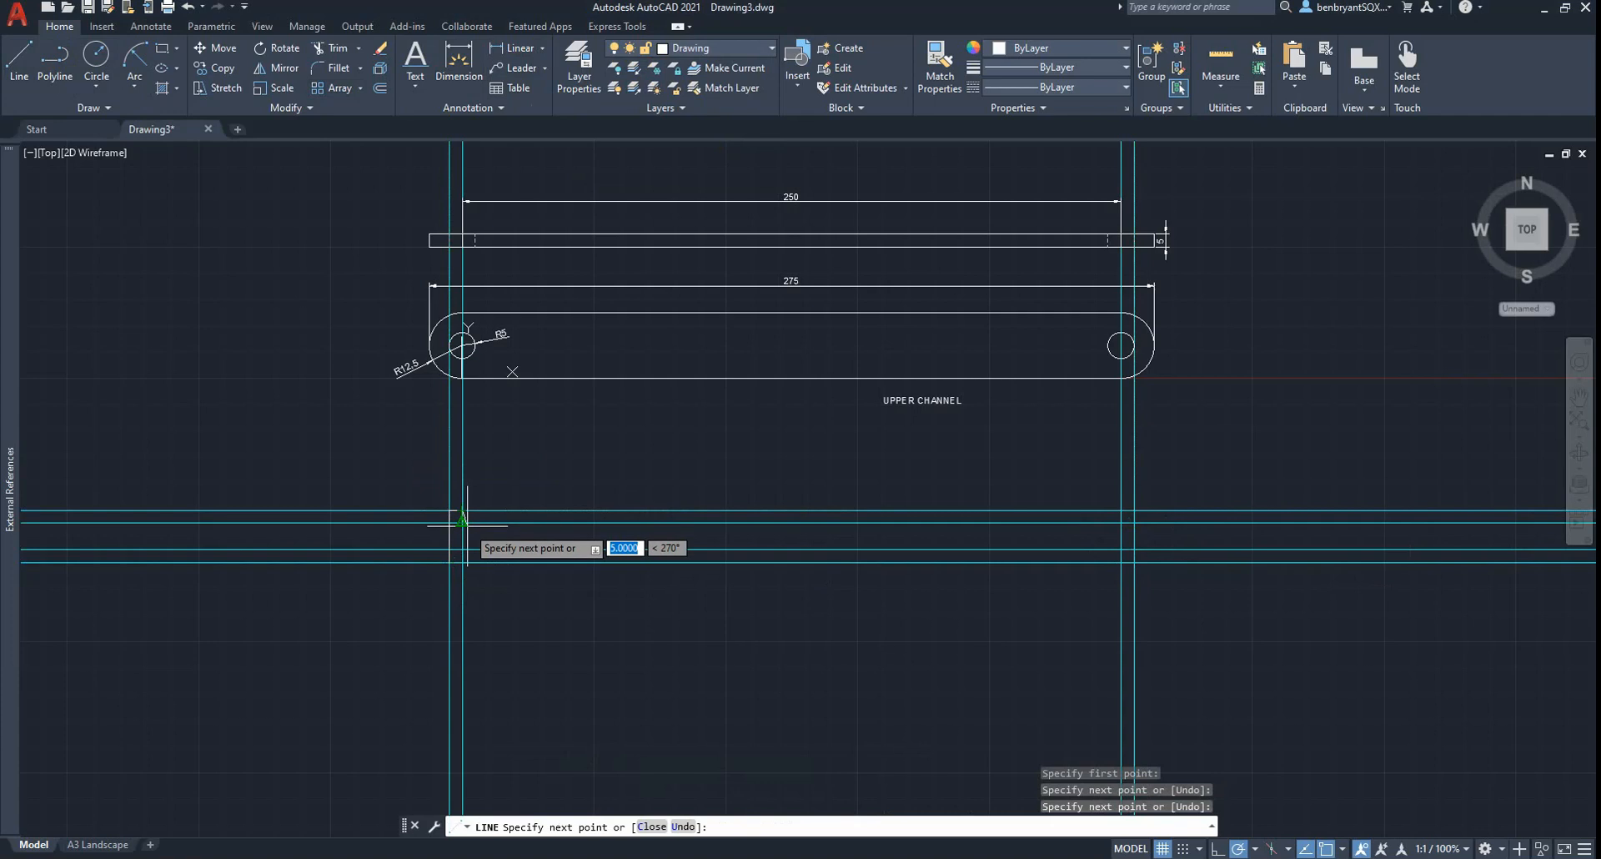
pyautogui.click(462, 522)
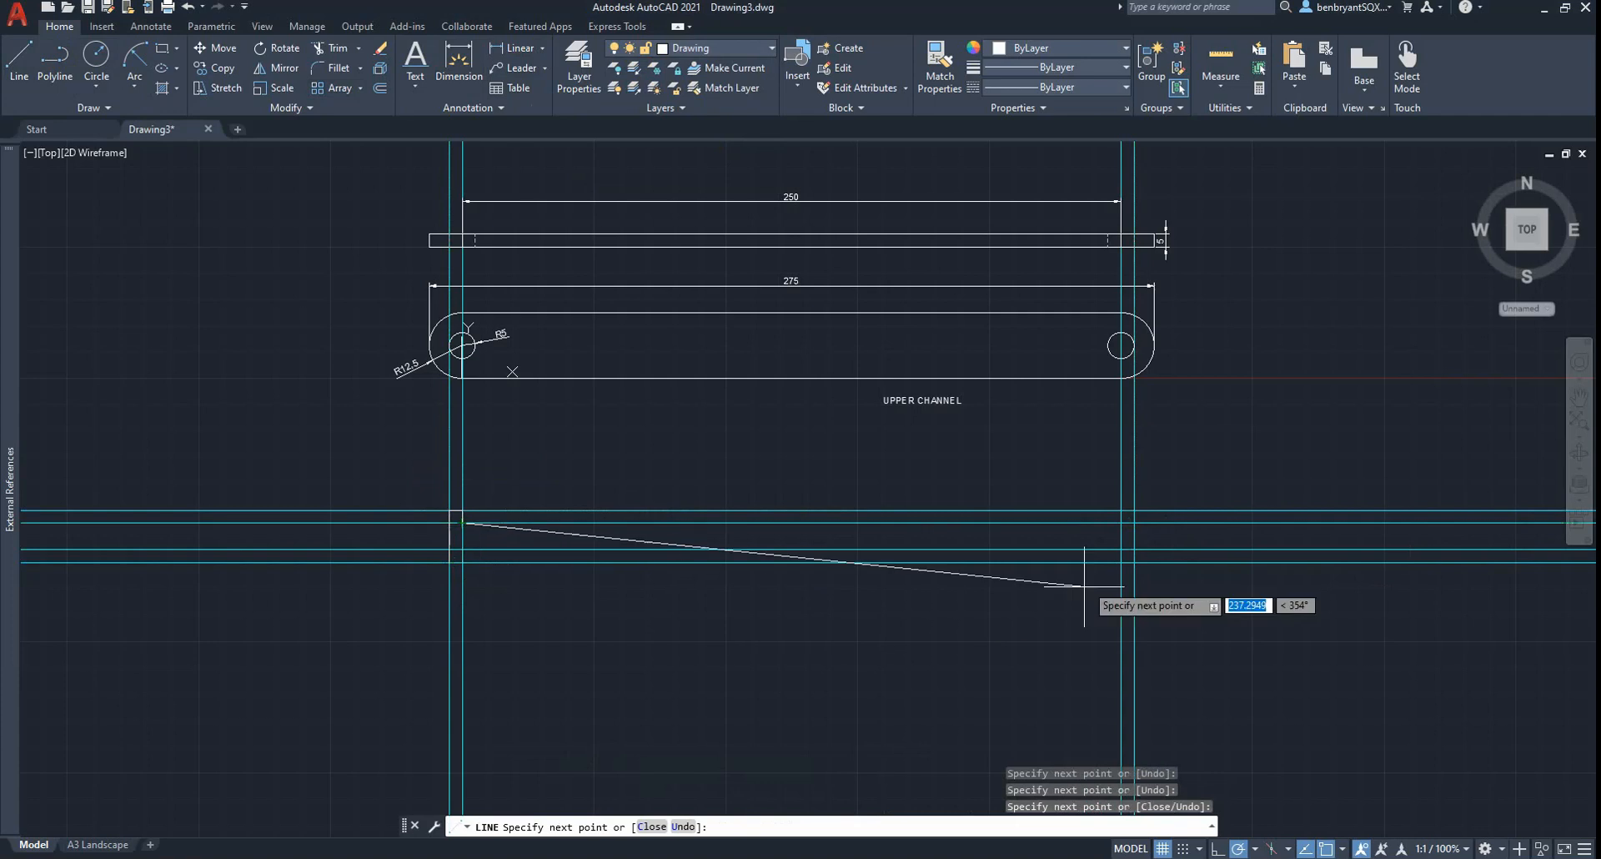
pyautogui.click(1120, 523)
pyautogui.click(1120, 510)
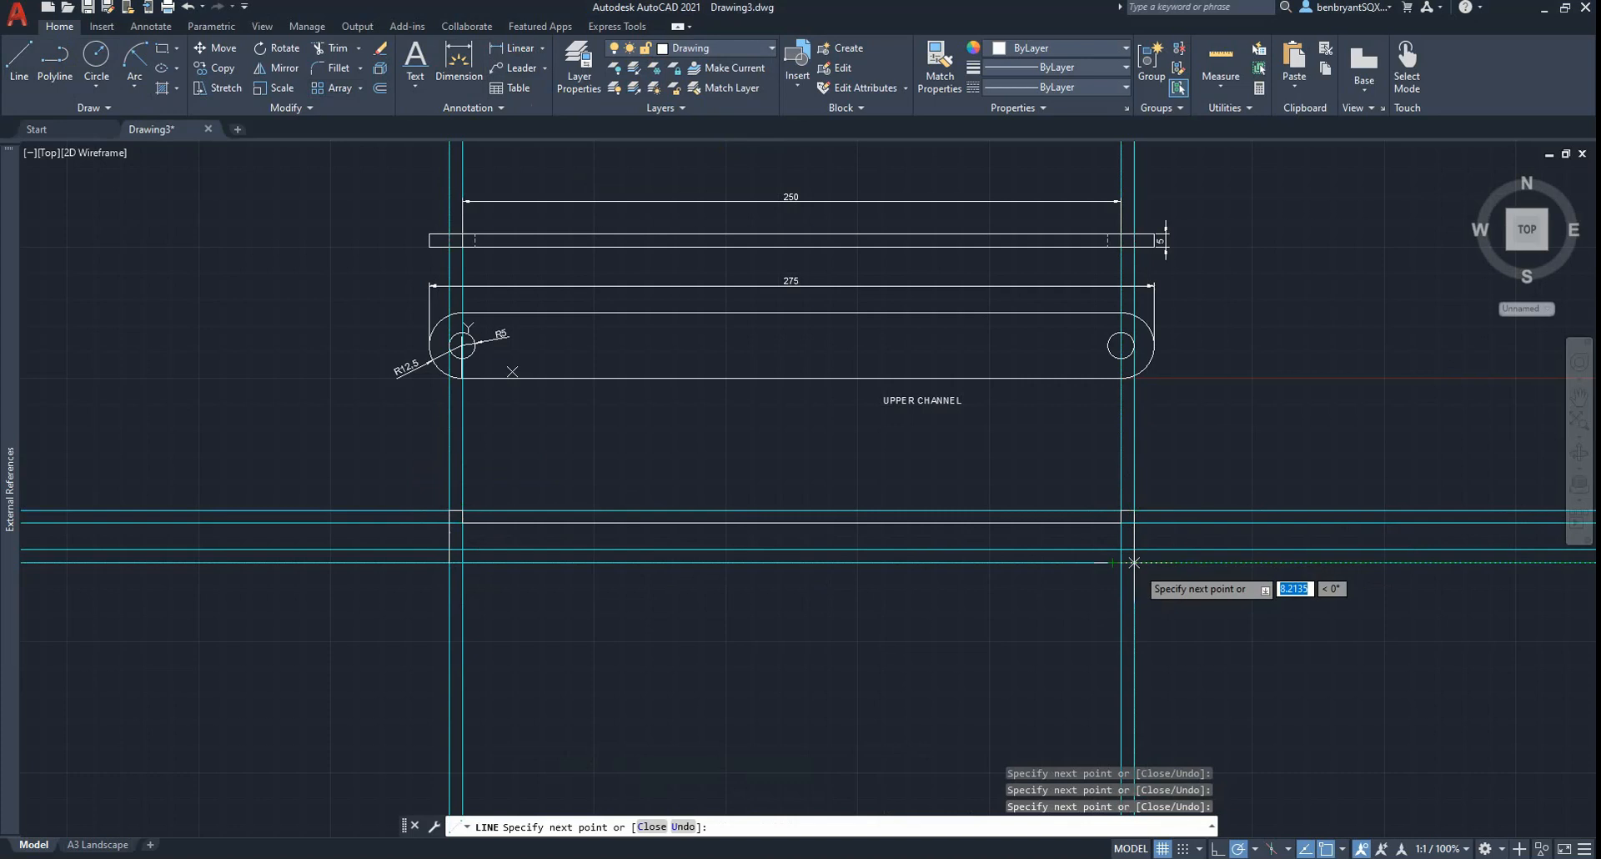
pyautogui.scroll(4, 1117, 563)
pyautogui.press('Escape')
# Step: Draw the handle's lower bar edge and the remaining lower edges of both end plates with lines along the guides
pyautogui.press('Return')
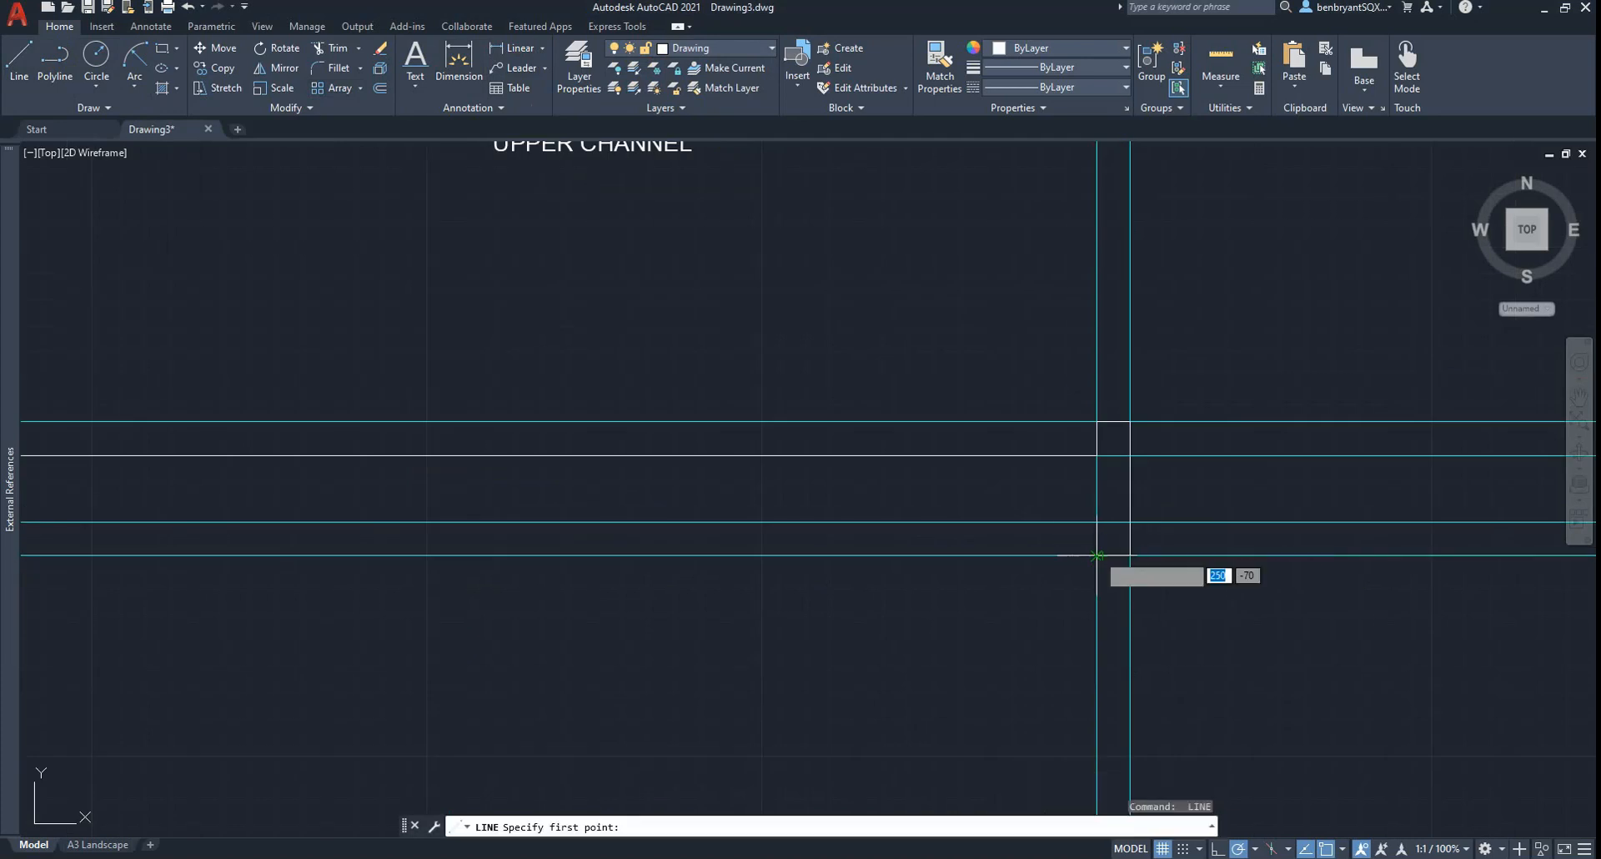
pyautogui.click(1096, 555)
pyautogui.click(1097, 522)
pyautogui.scroll(-4, 970, 540)
pyautogui.scroll(3, 910, 544)
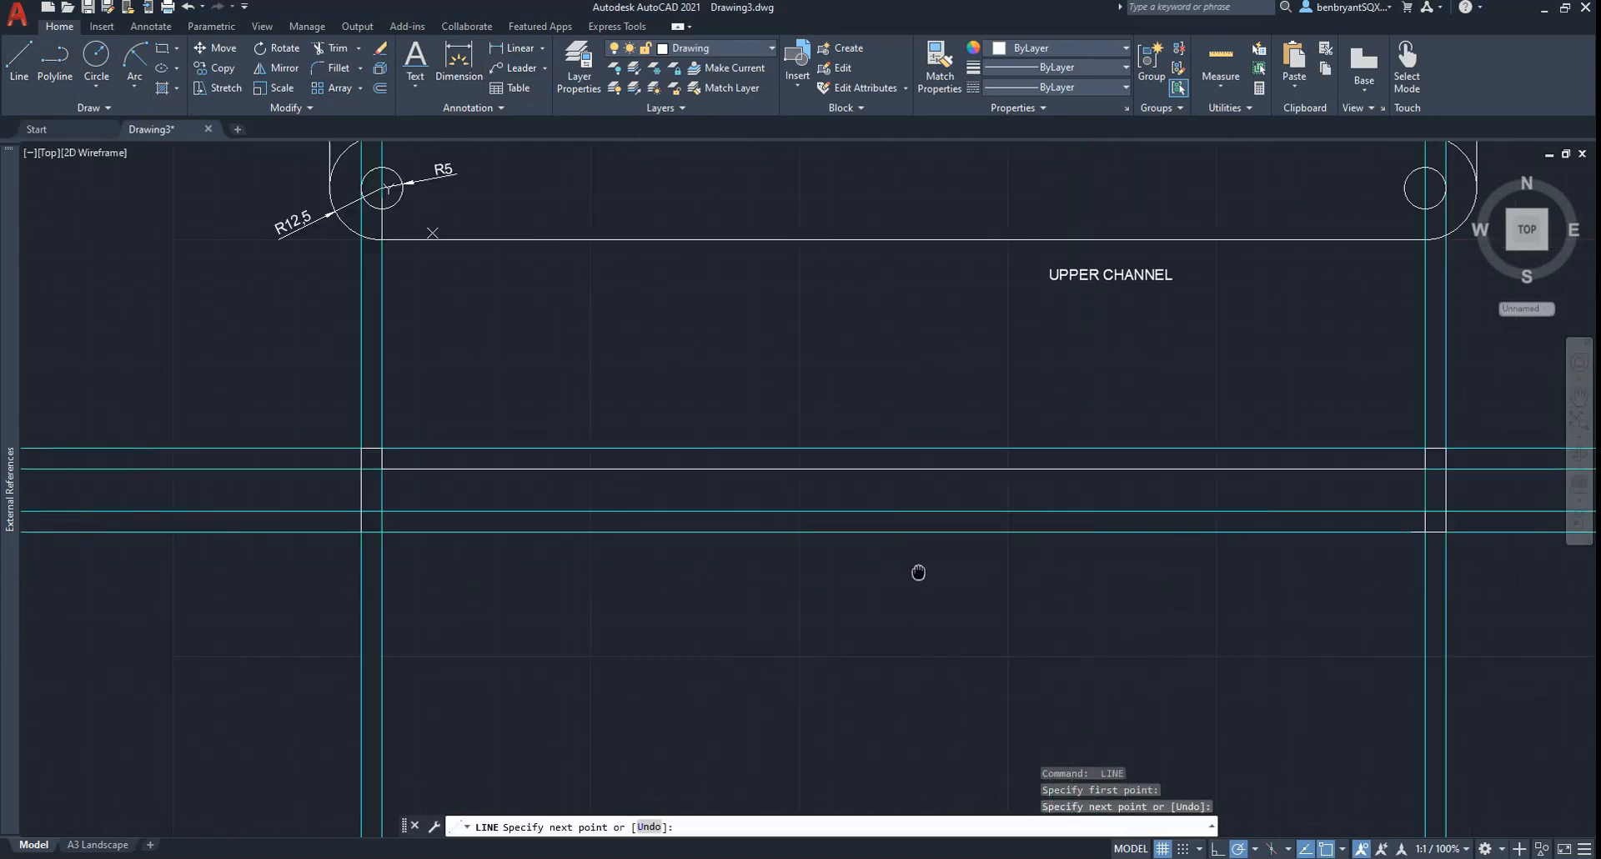
pyautogui.click(365, 532)
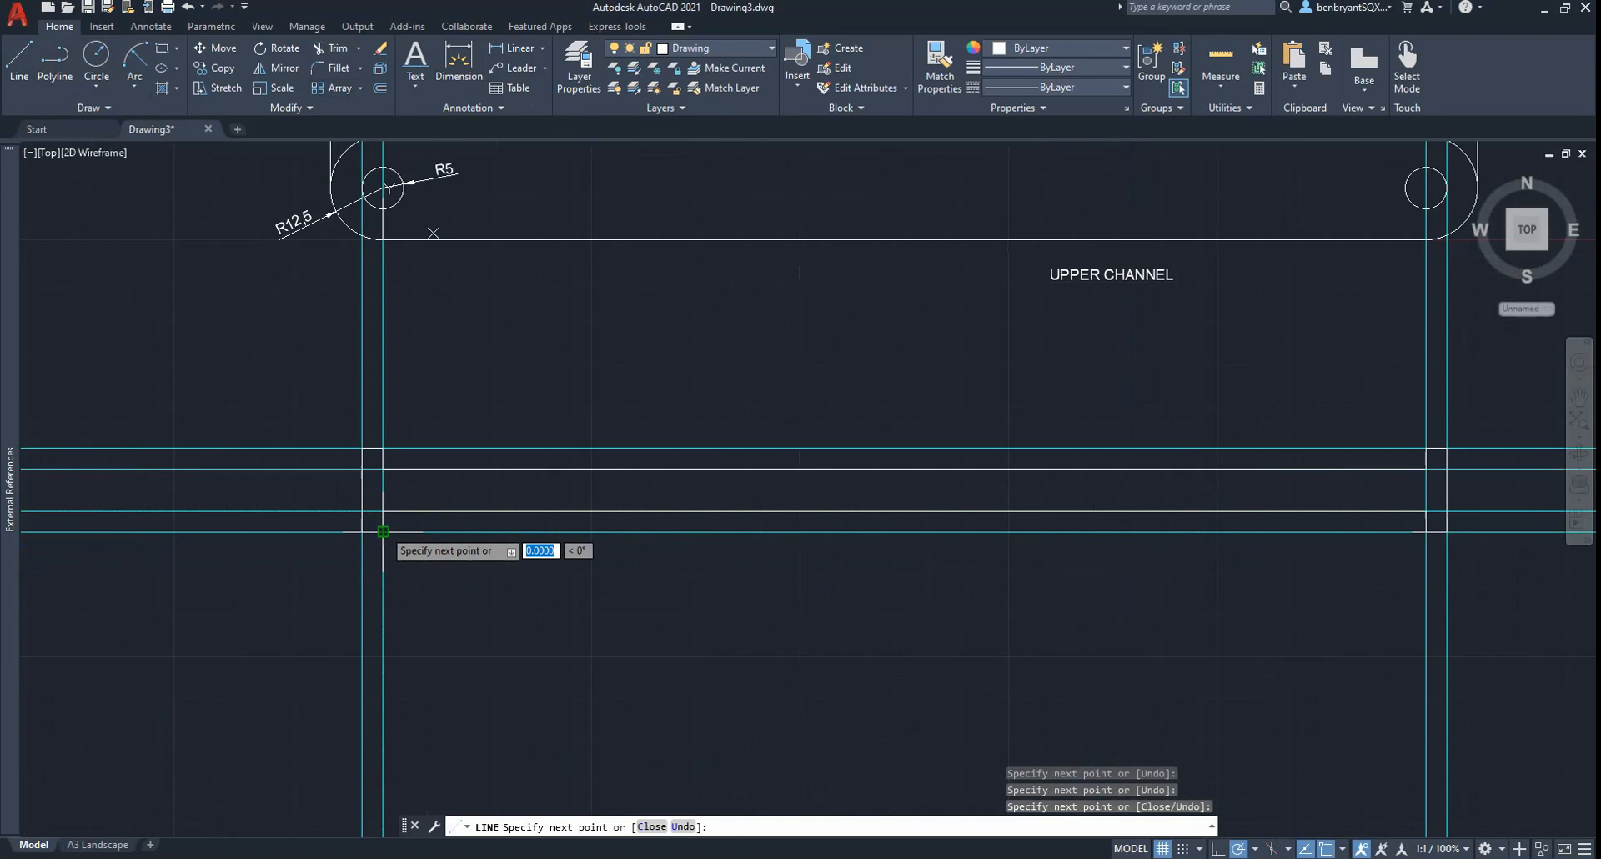
pyautogui.press('Return')
pyautogui.press('Return')
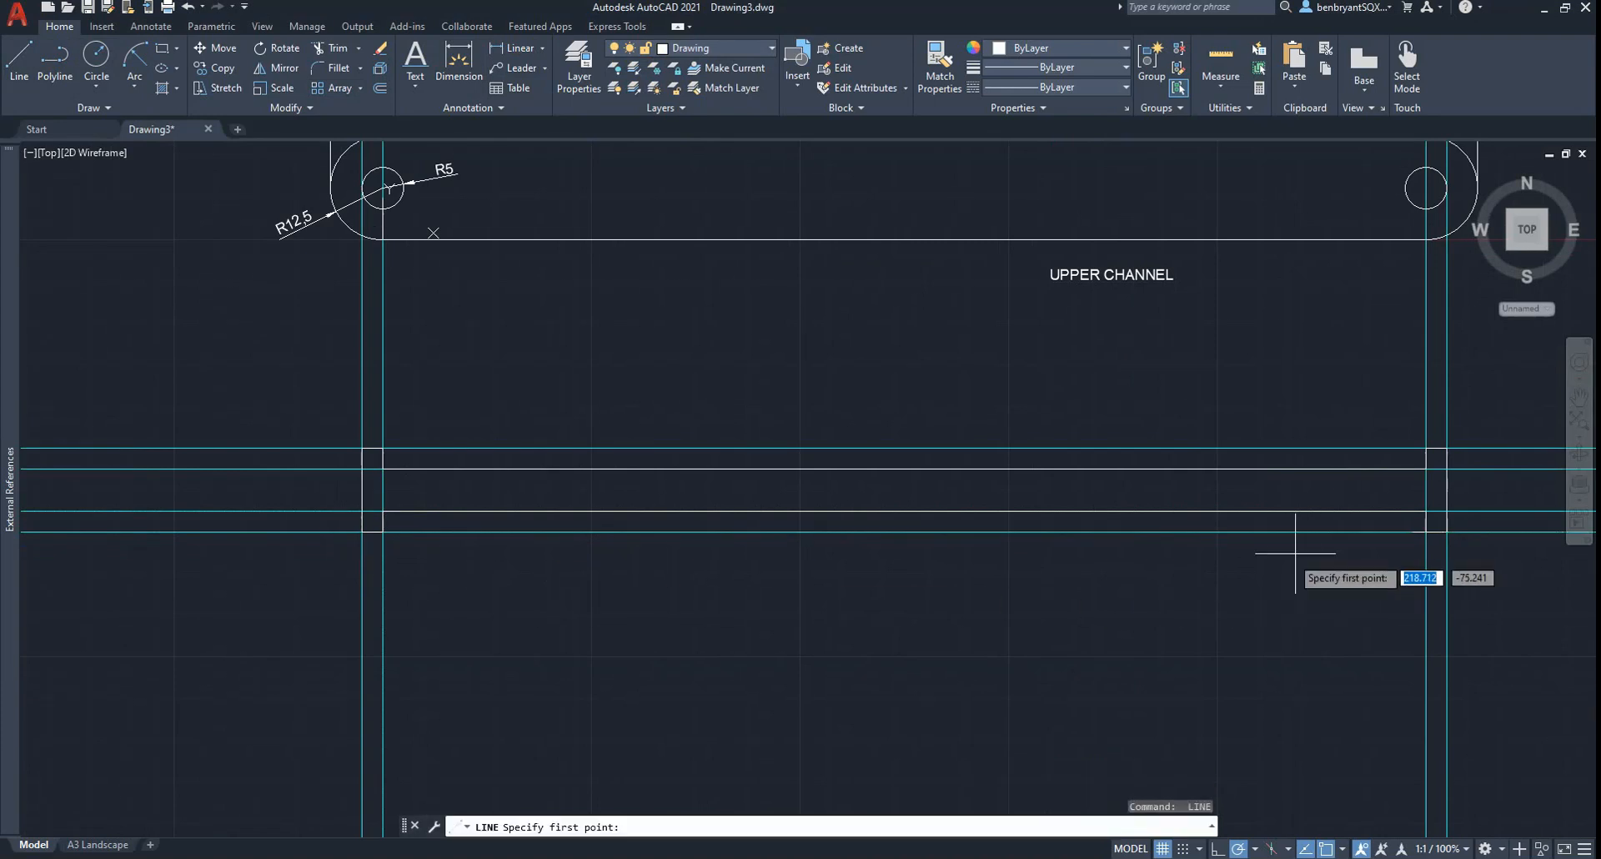
pyautogui.press('Escape')
# Step: Turn the vision layer off and shorten the overlong bottom line of the right end plate to the plate's inner corner
pyautogui.click(715, 48)
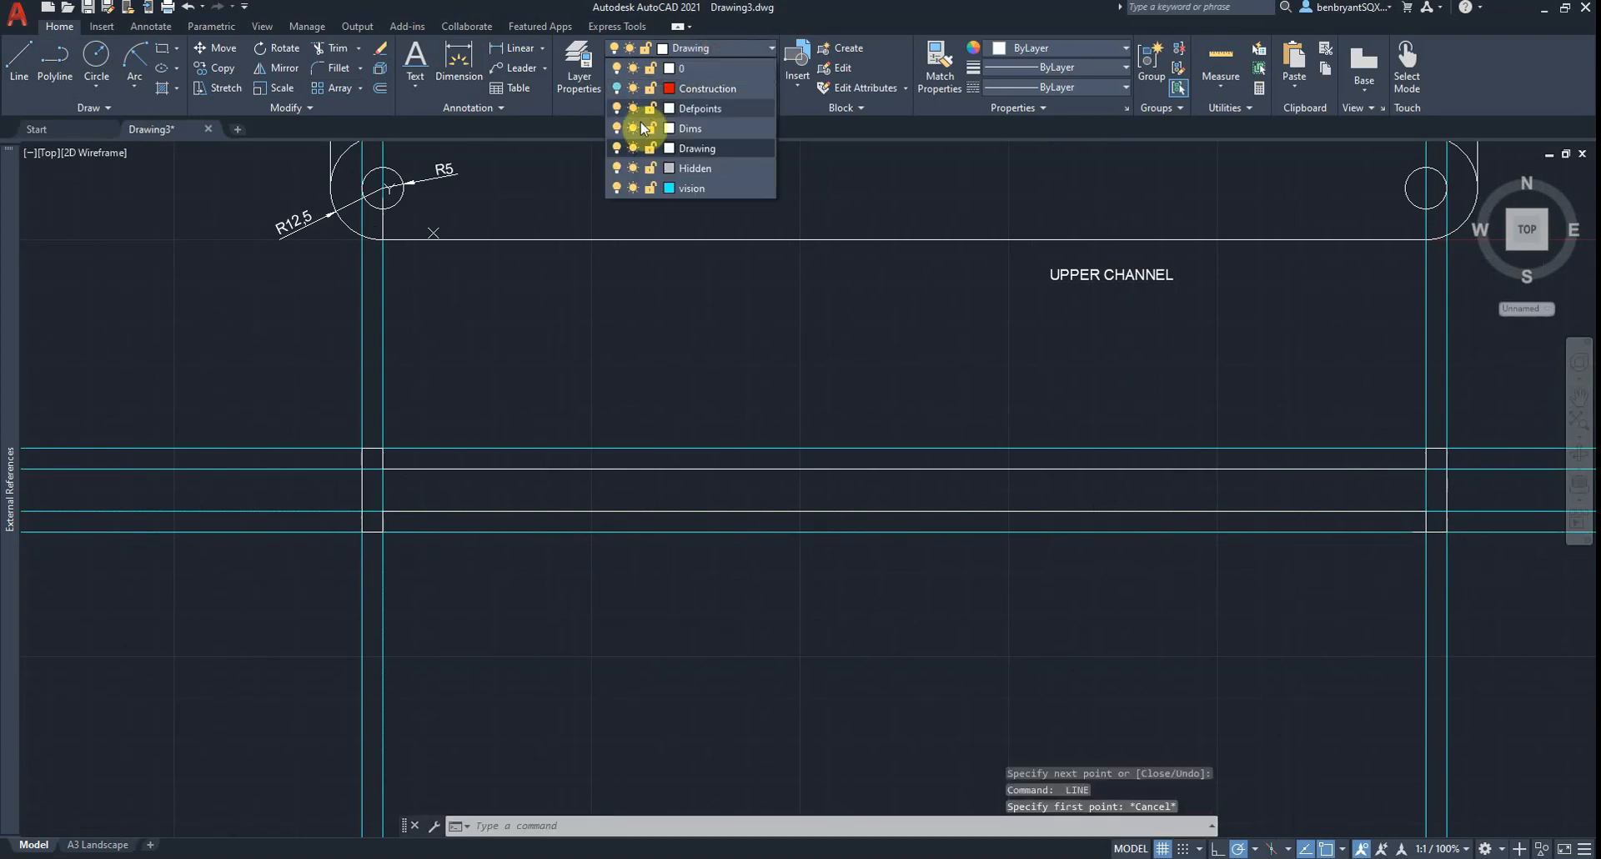
pyautogui.click(617, 187)
pyautogui.scroll(3, 1418, 538)
pyautogui.scroll(2, 1376, 514)
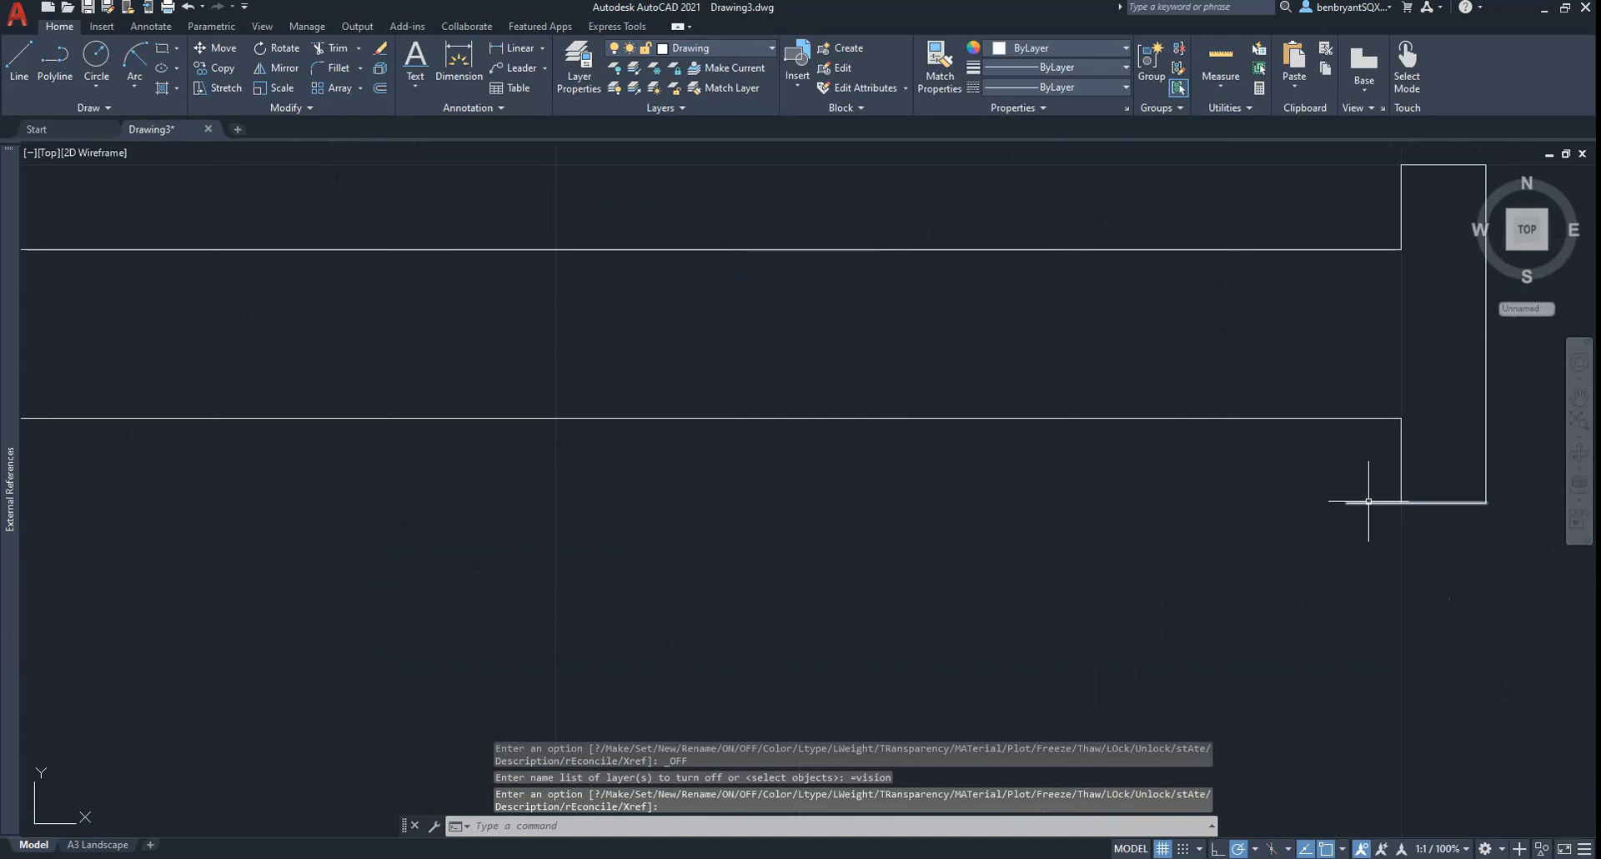
pyautogui.click(1368, 503)
pyautogui.click(1350, 508)
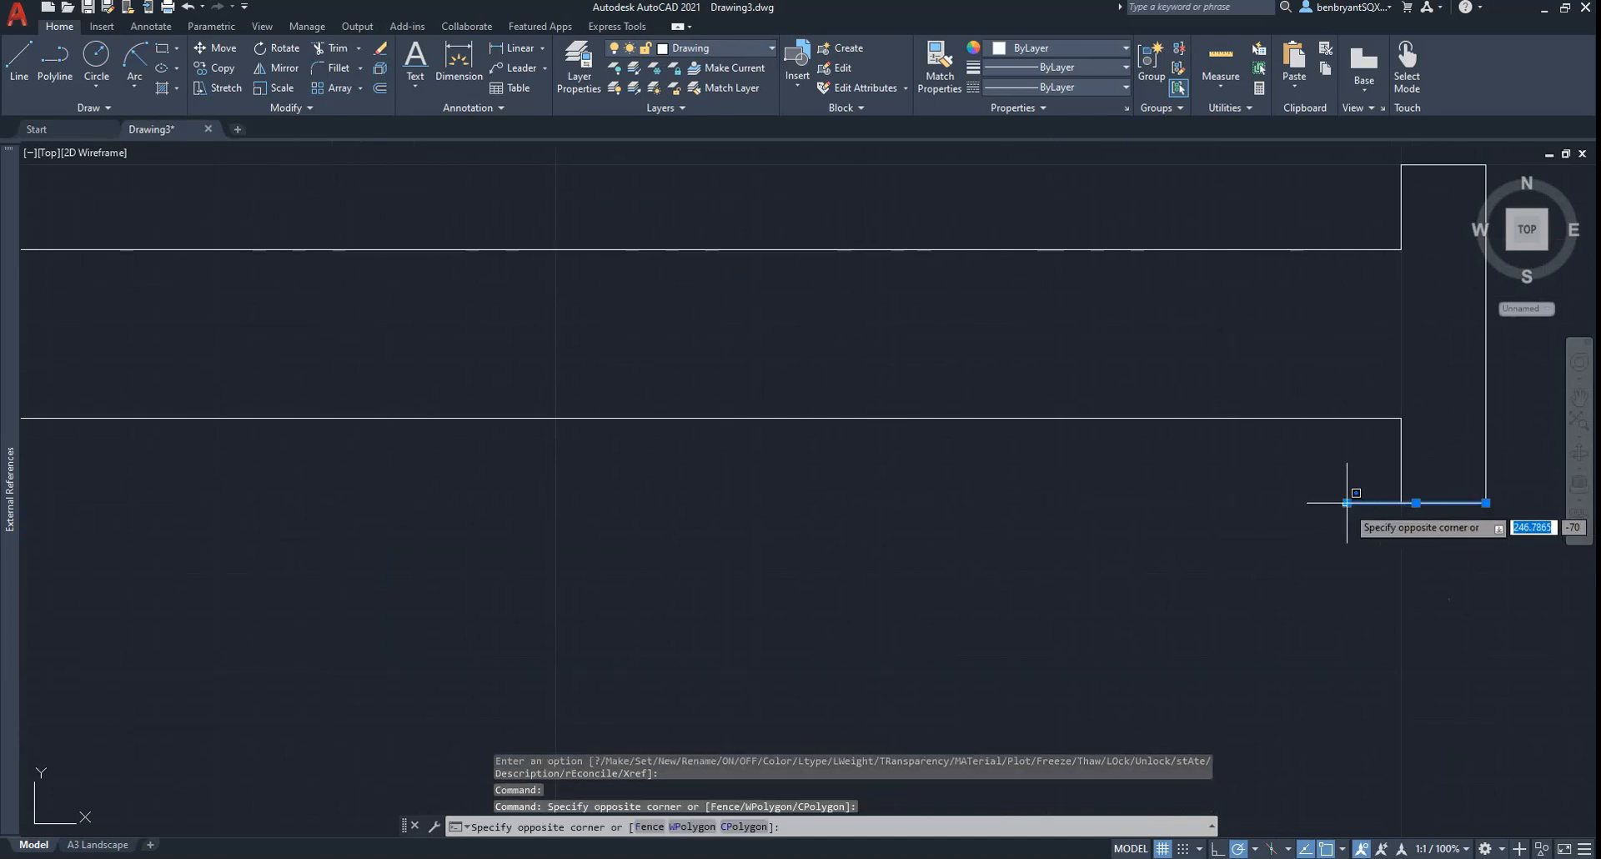
pyautogui.click(1347, 505)
pyautogui.click(1348, 503)
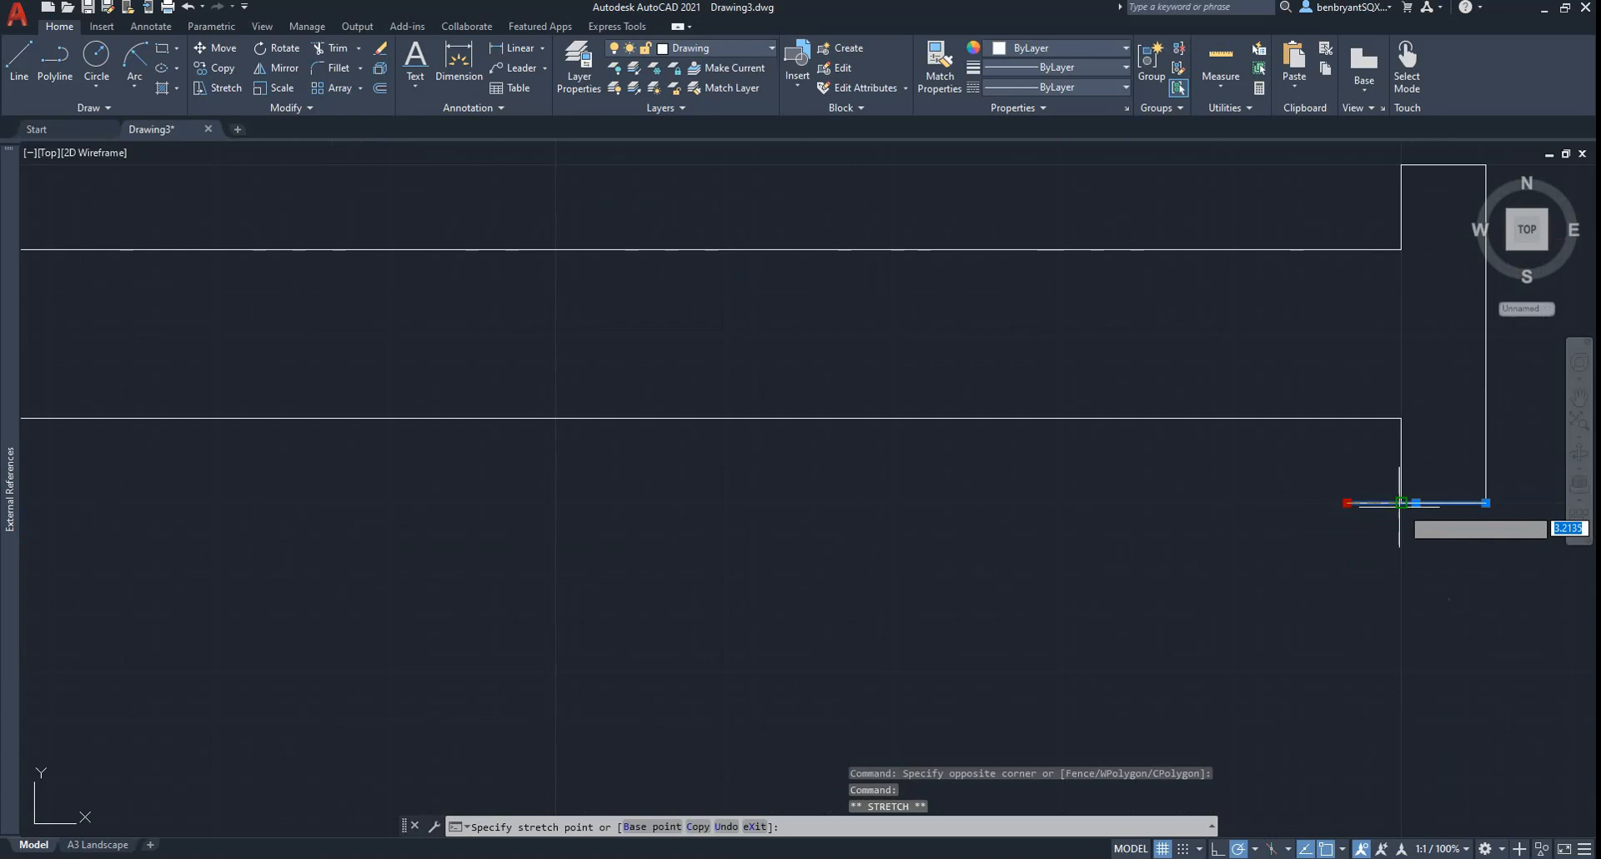
pyautogui.press('Escape')
pyautogui.scroll(-4, 1090, 554)
pyautogui.scroll(-3, 1090, 526)
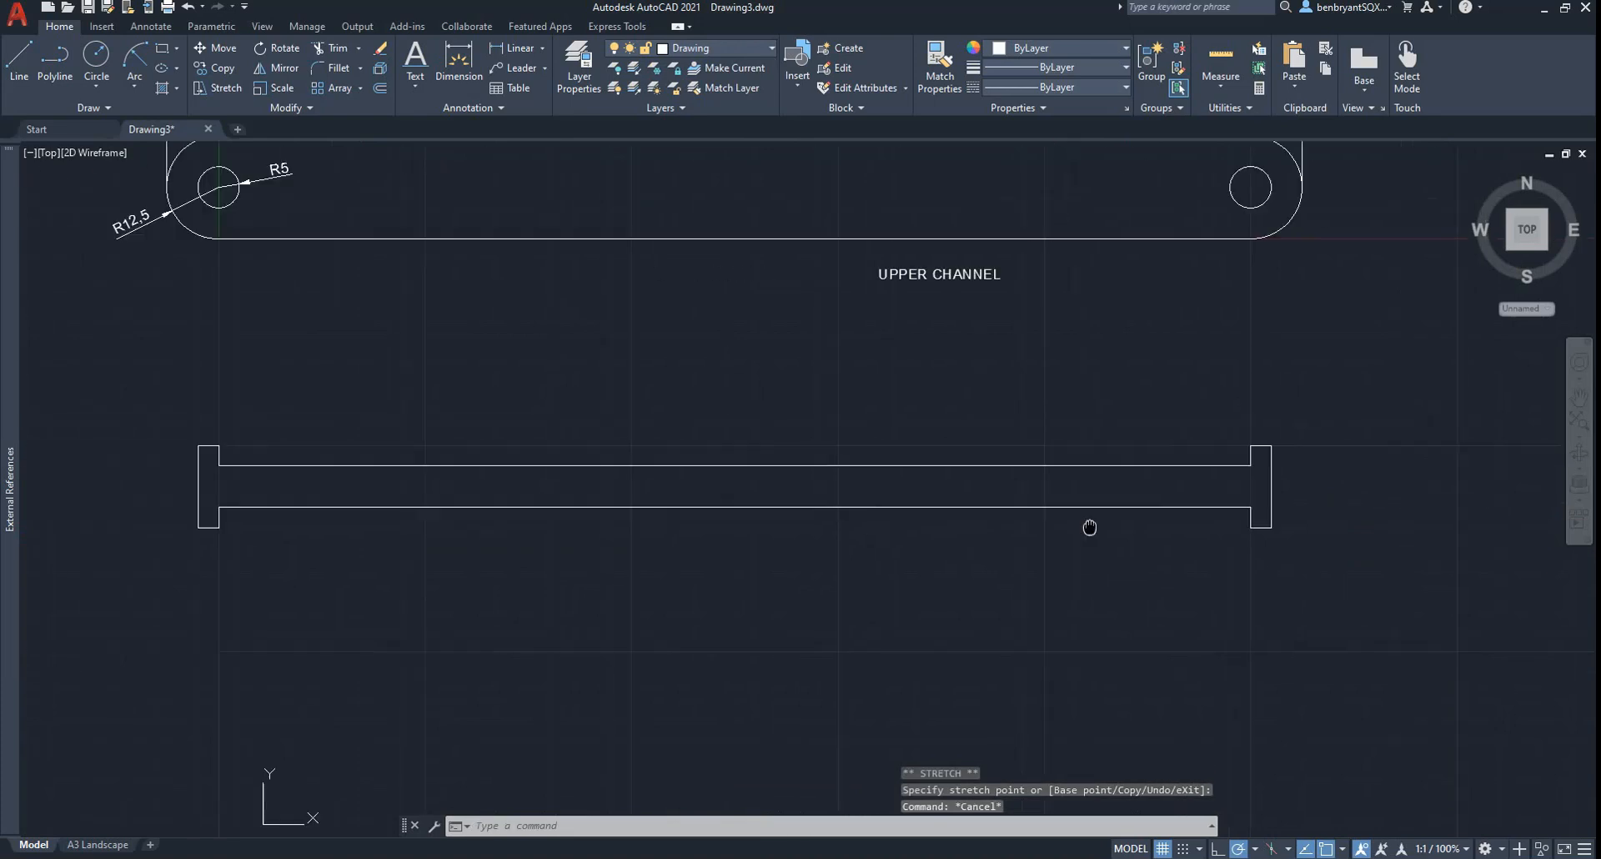
# Step: Check the handle's end view in the Day 10 PDF, then return to AutoCAD and turn the vision layer on
pyautogui.hotkey('alt', 'Tab')
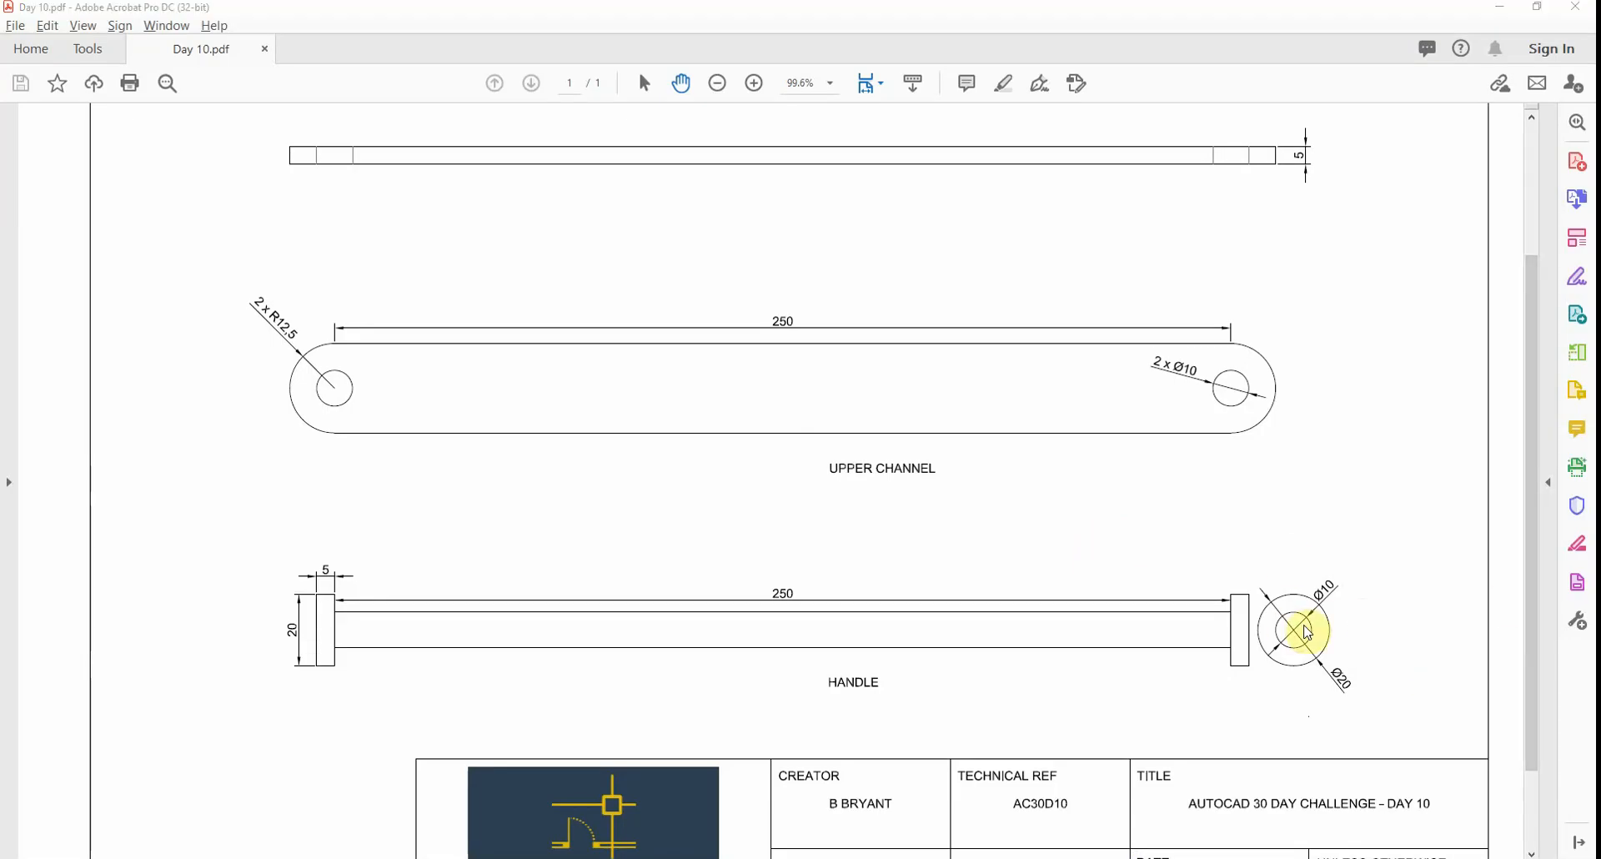
pyautogui.hotkey('alt', 'Tab')
pyautogui.moveTo(1359, 572); pyautogui.dragTo(980, 566, button='middle')
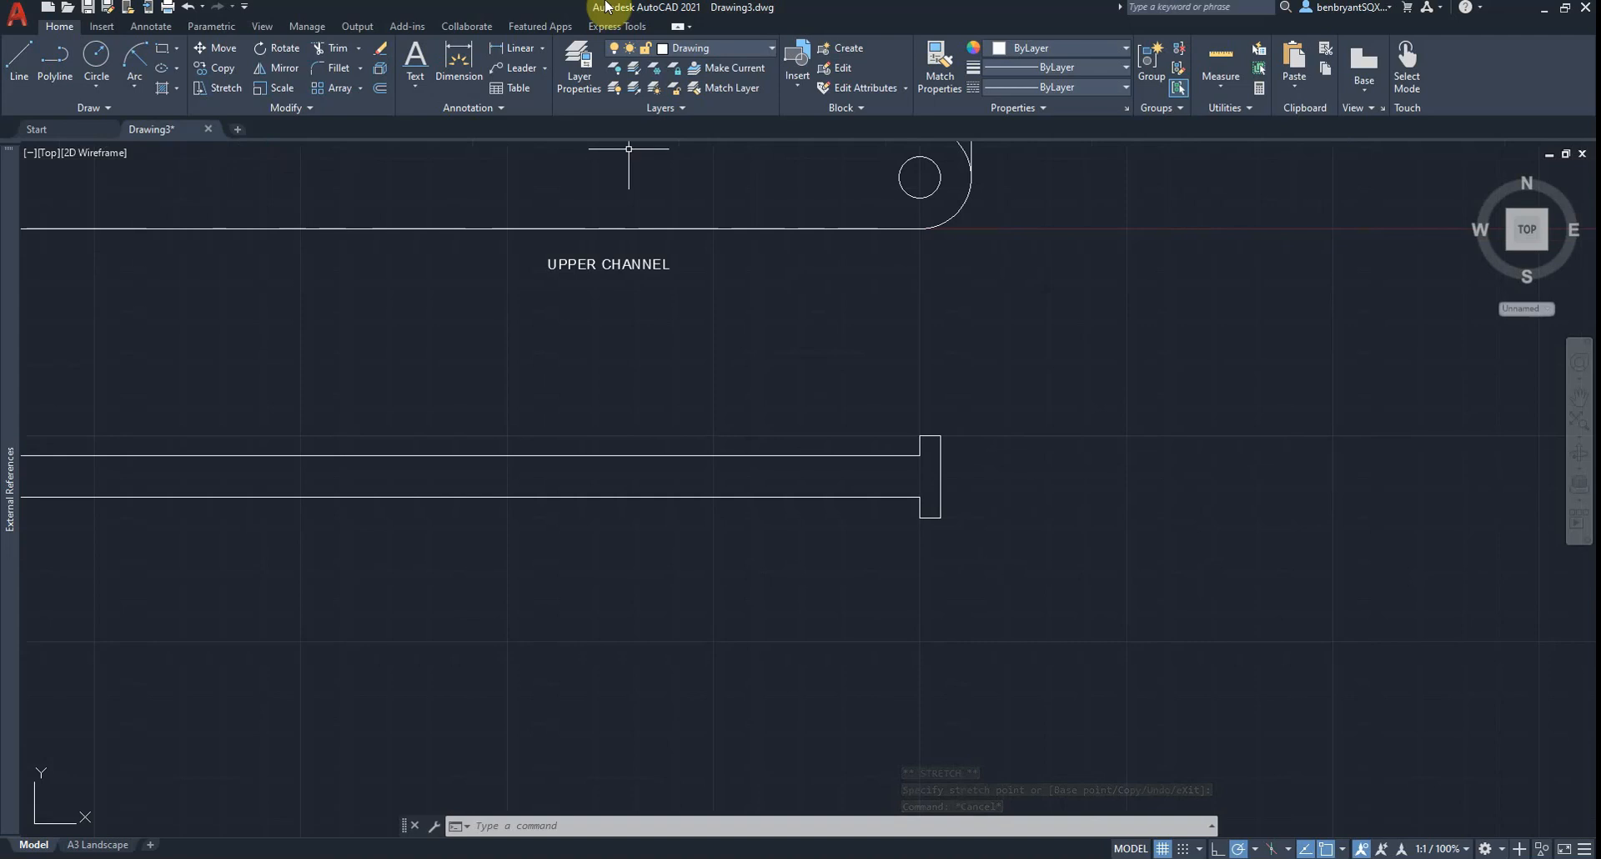
pyautogui.click(737, 53)
pyautogui.click(619, 189)
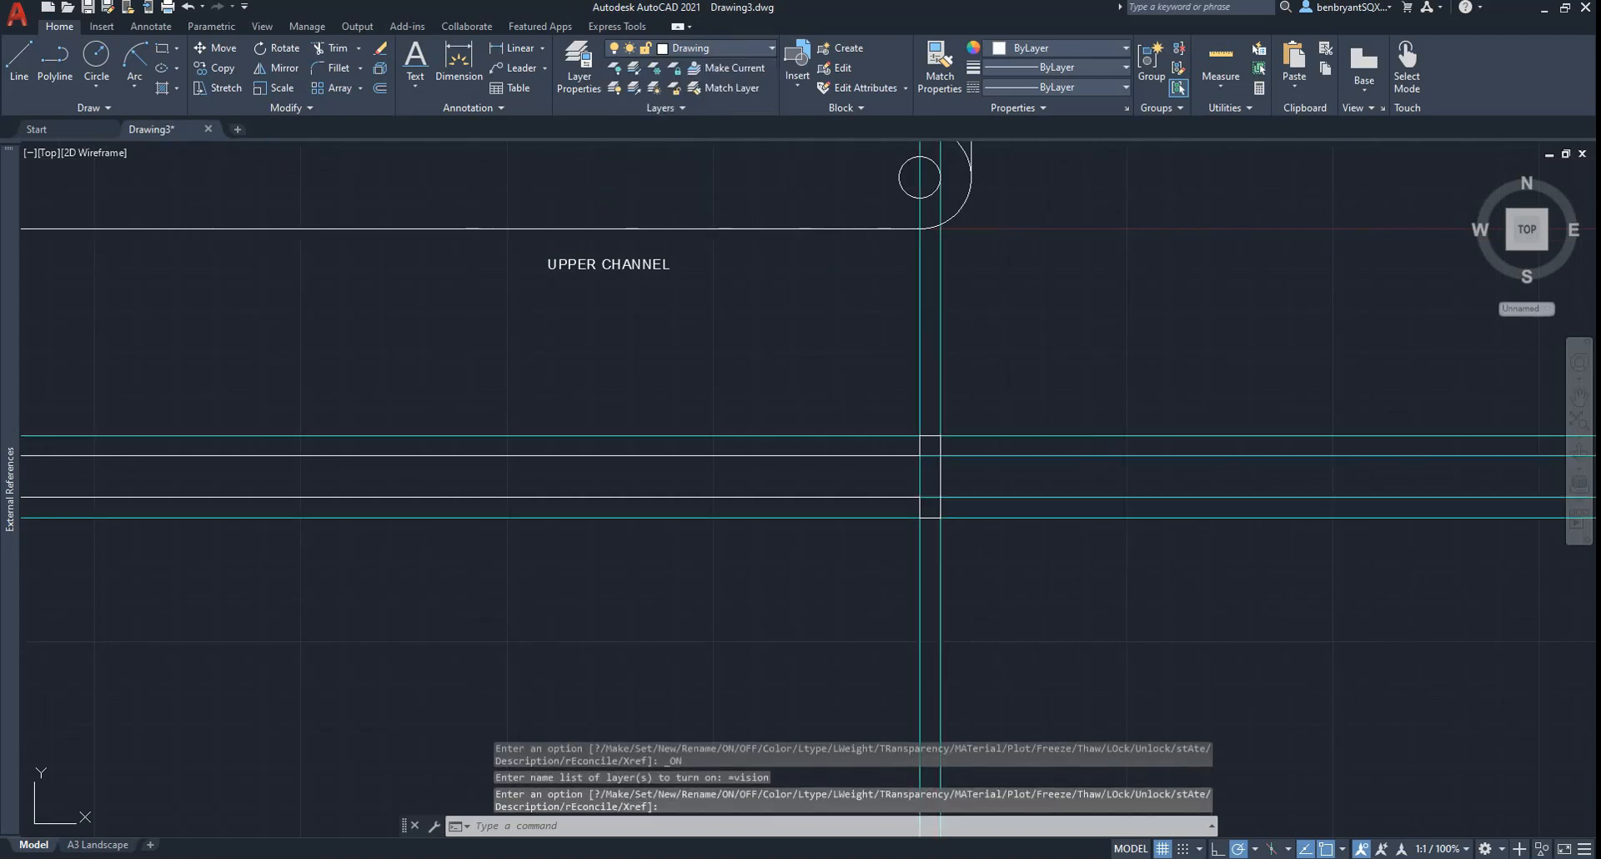
pyautogui.press('Escape')
# Step: Offset the rightmost vertical guide line 25 mm to the right to space the handle's end view from its side view
pyautogui.moveTo(1067, 427); pyautogui.dragTo(846, 384, button='middle')
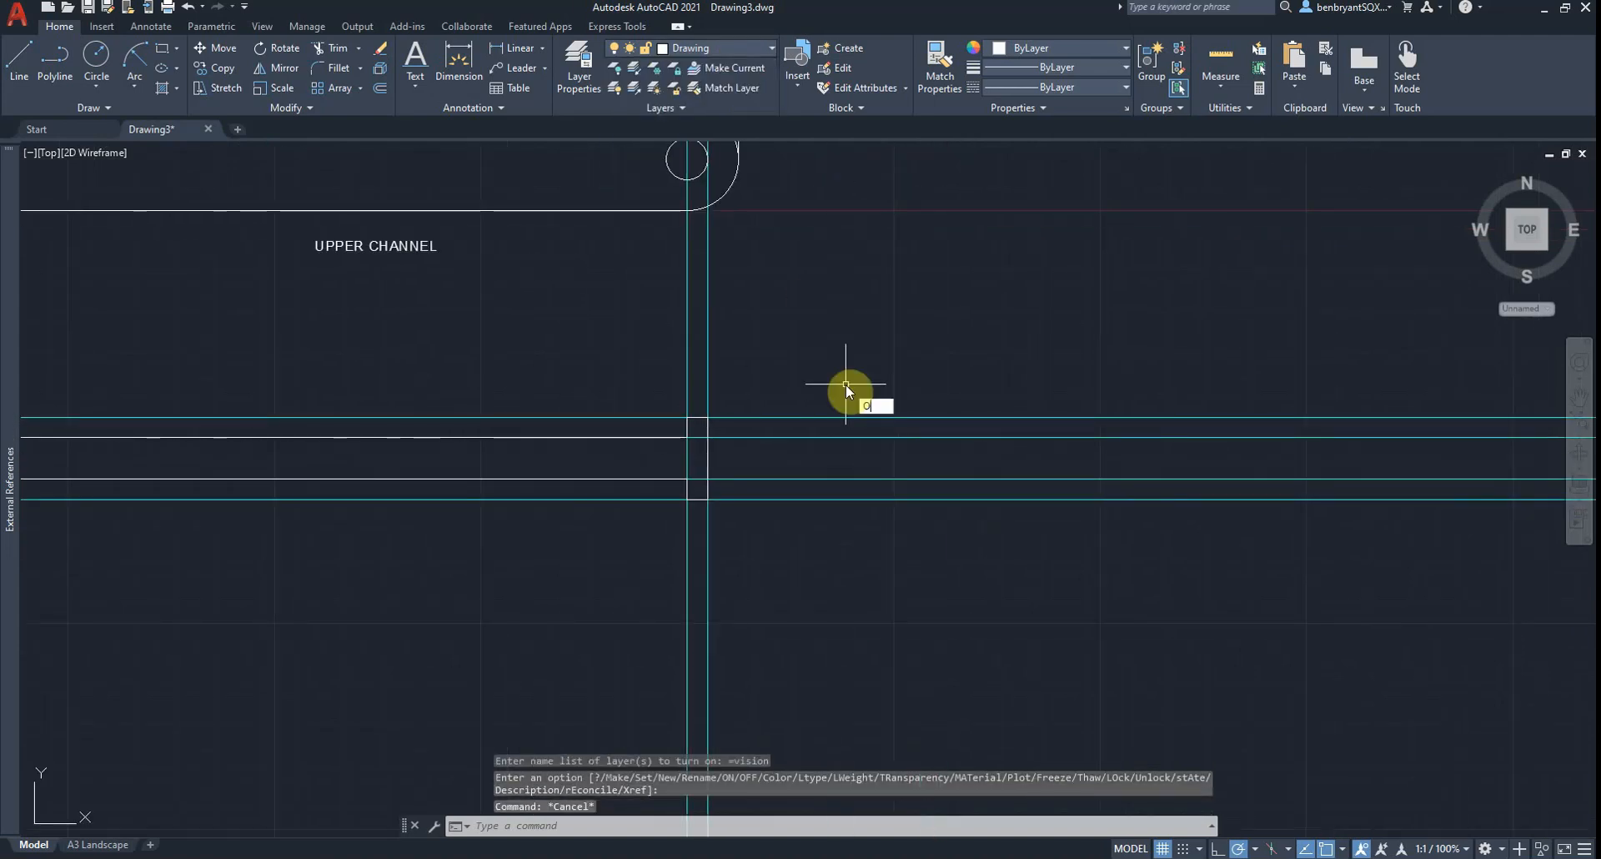
pyautogui.write('OFFSET')
pyautogui.press('Return')
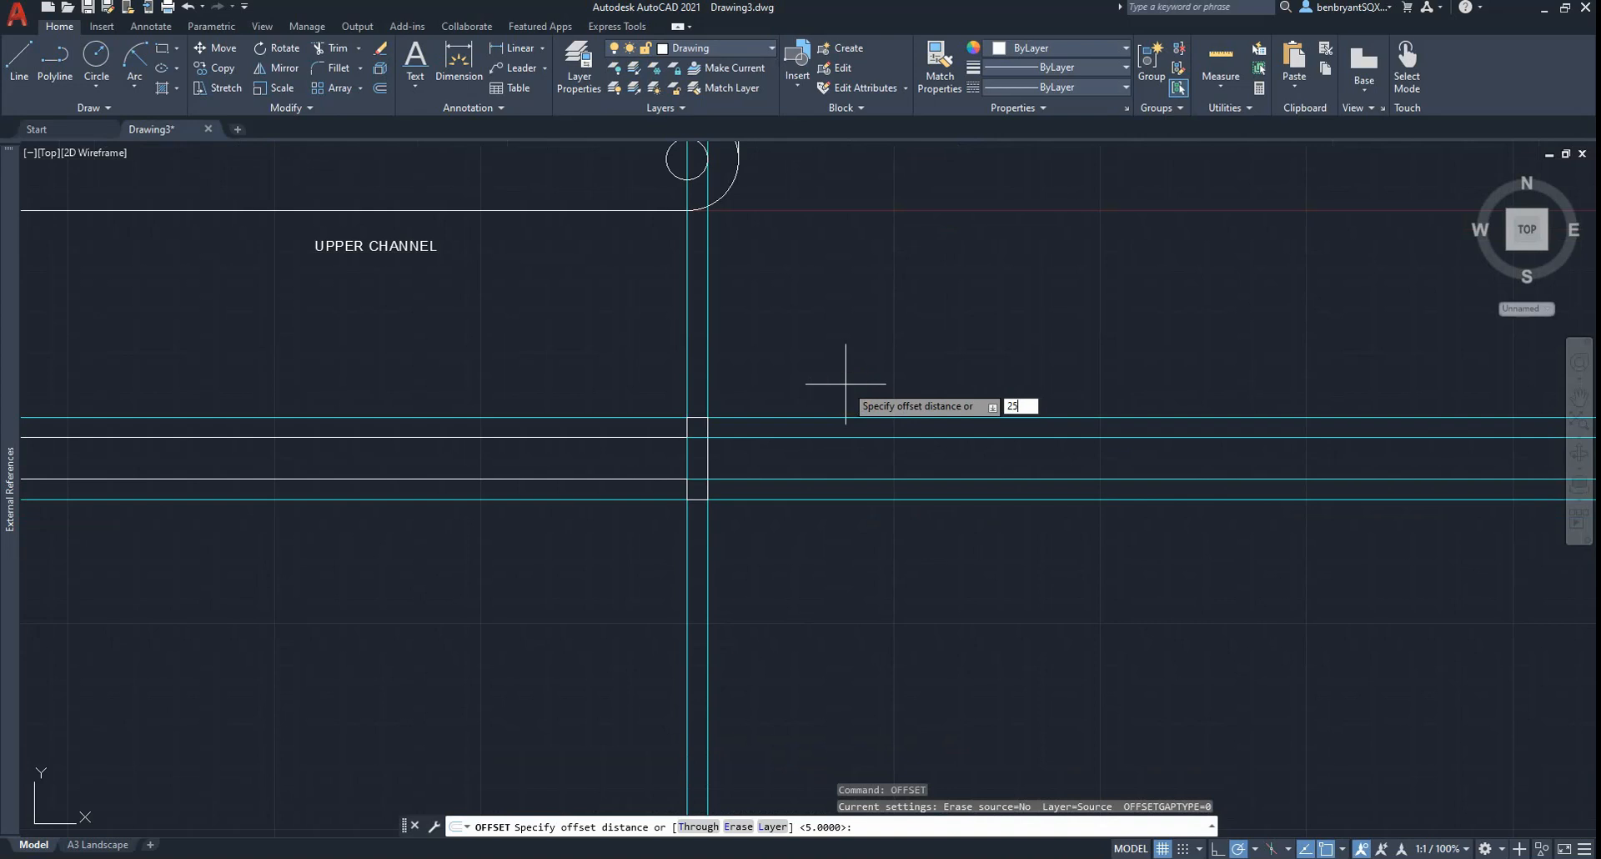
pyautogui.press('Return')
pyautogui.click(708, 322)
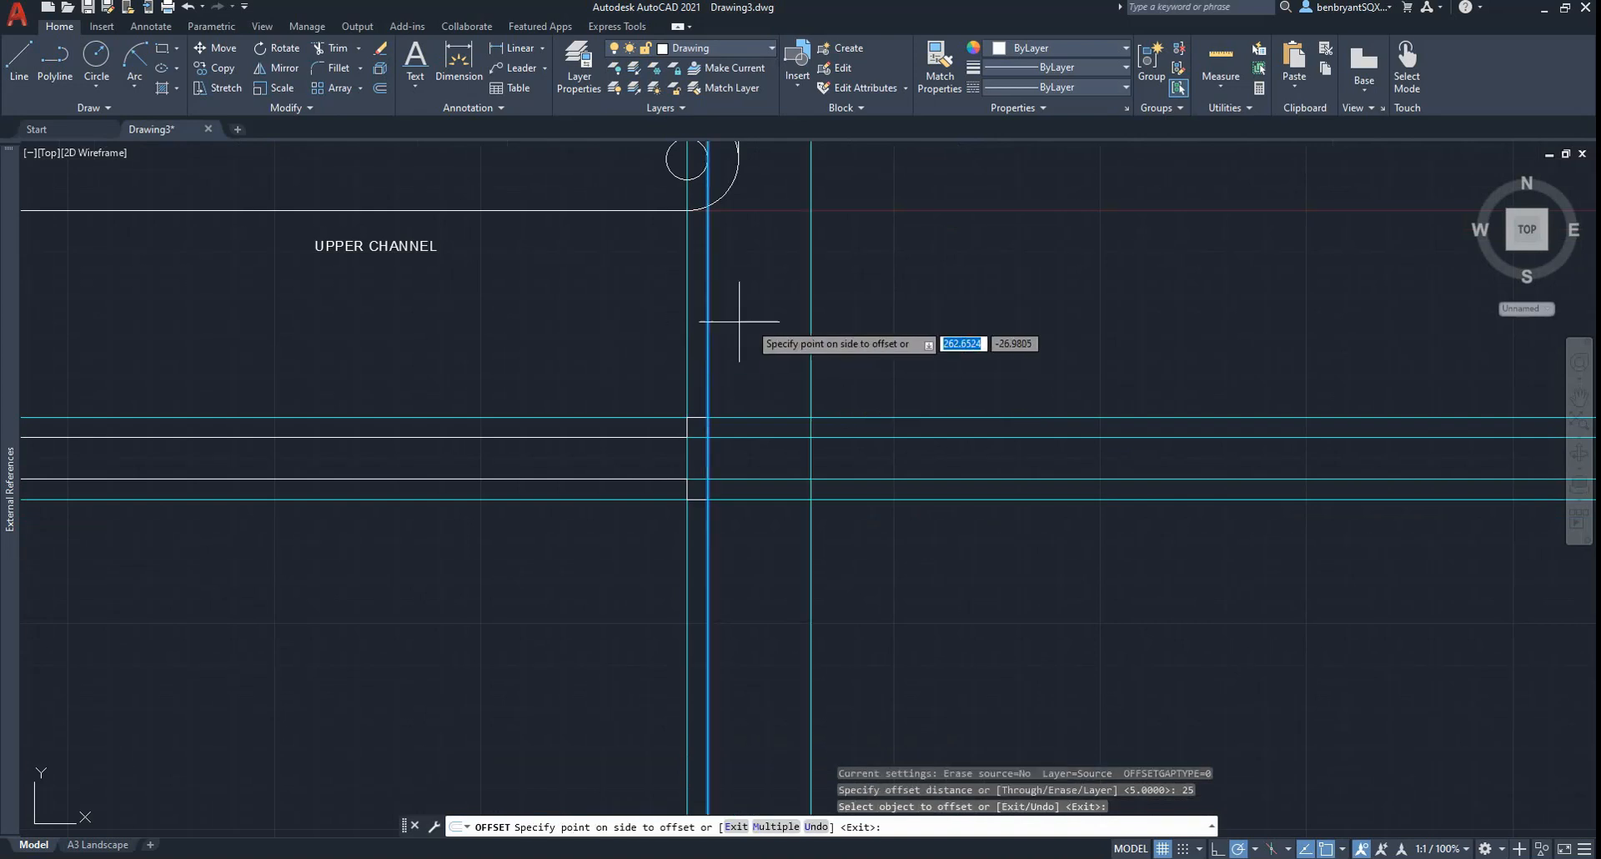
pyautogui.click(856, 340)
pyautogui.press('Return')
# Step: Offset the rightmost vertical guide line 20 mm to the right to mark the full width of the end view
pyautogui.press('Return')
pyautogui.write('20')
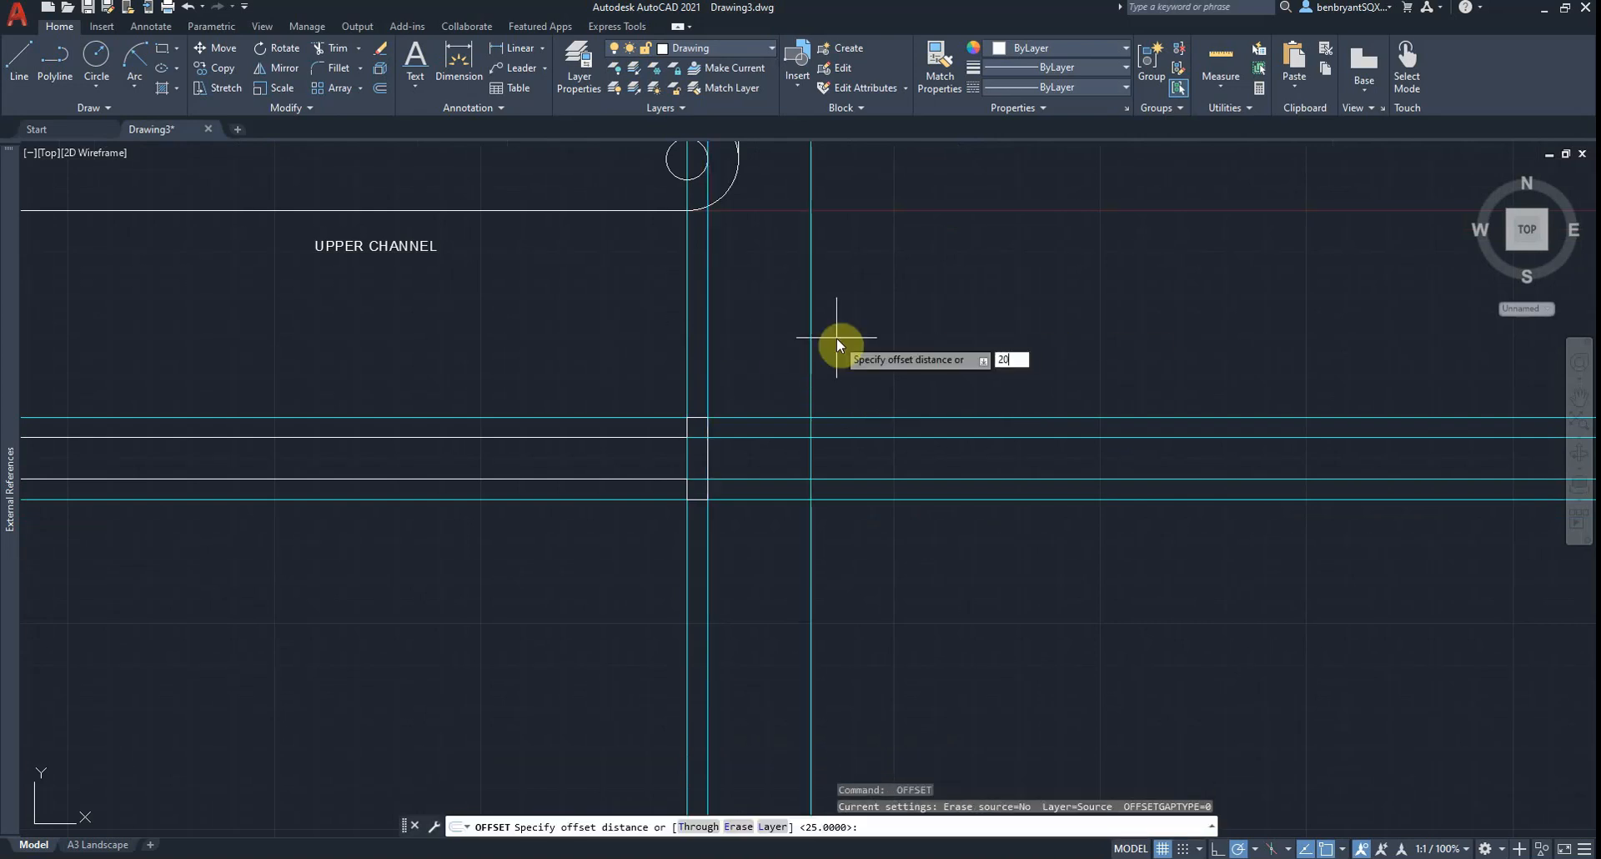
pyautogui.press('Return')
pyautogui.click(811, 347)
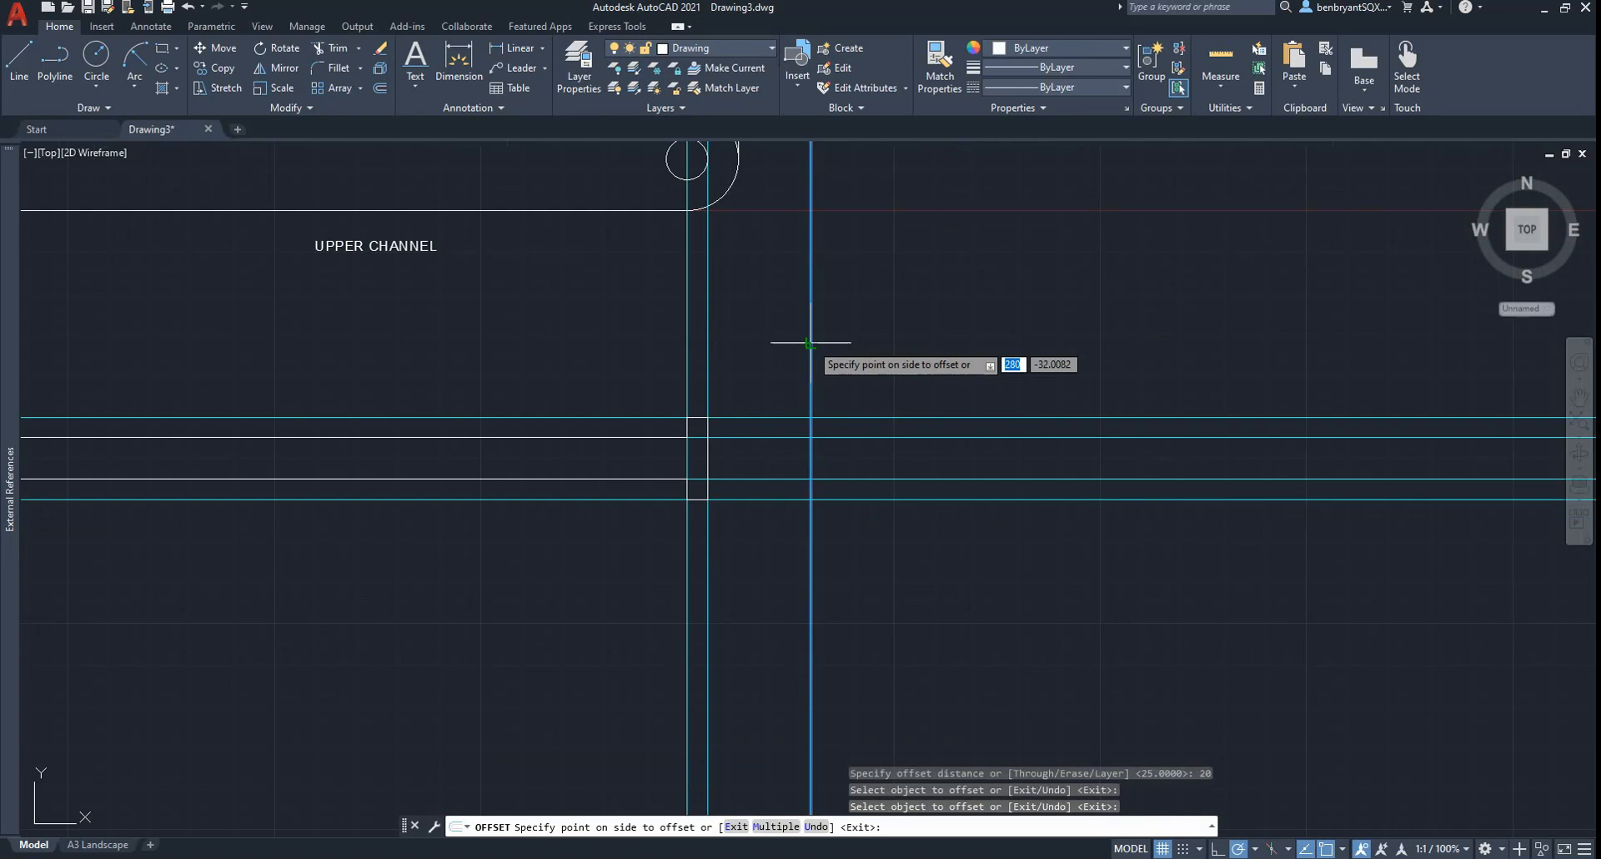
pyautogui.press('Escape')
pyautogui.click(898, 342)
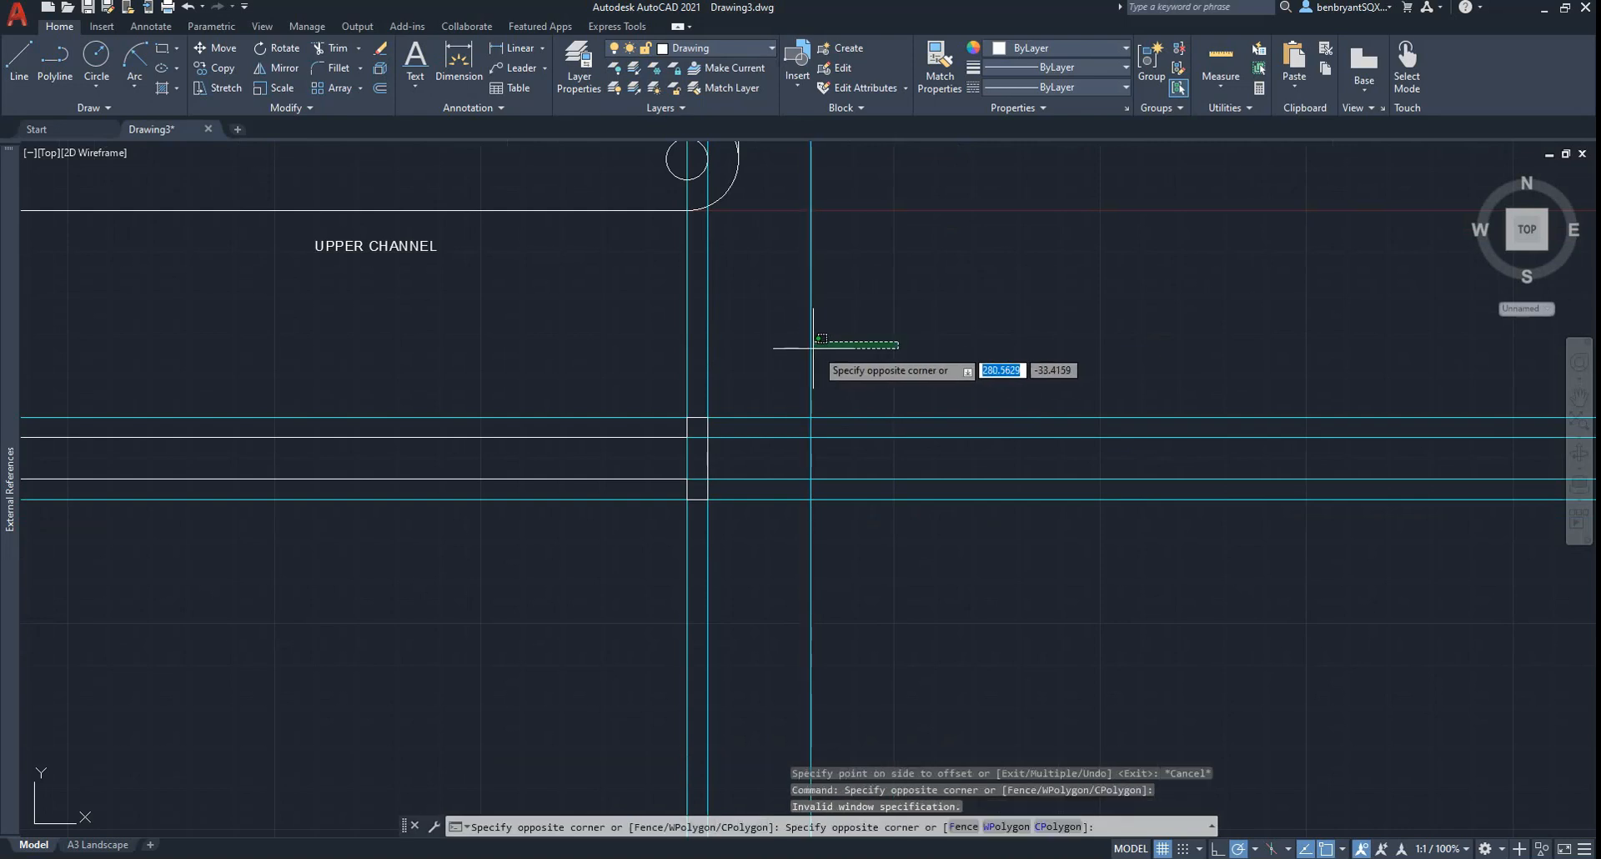
pyautogui.press('Escape')
pyautogui.press('Return')
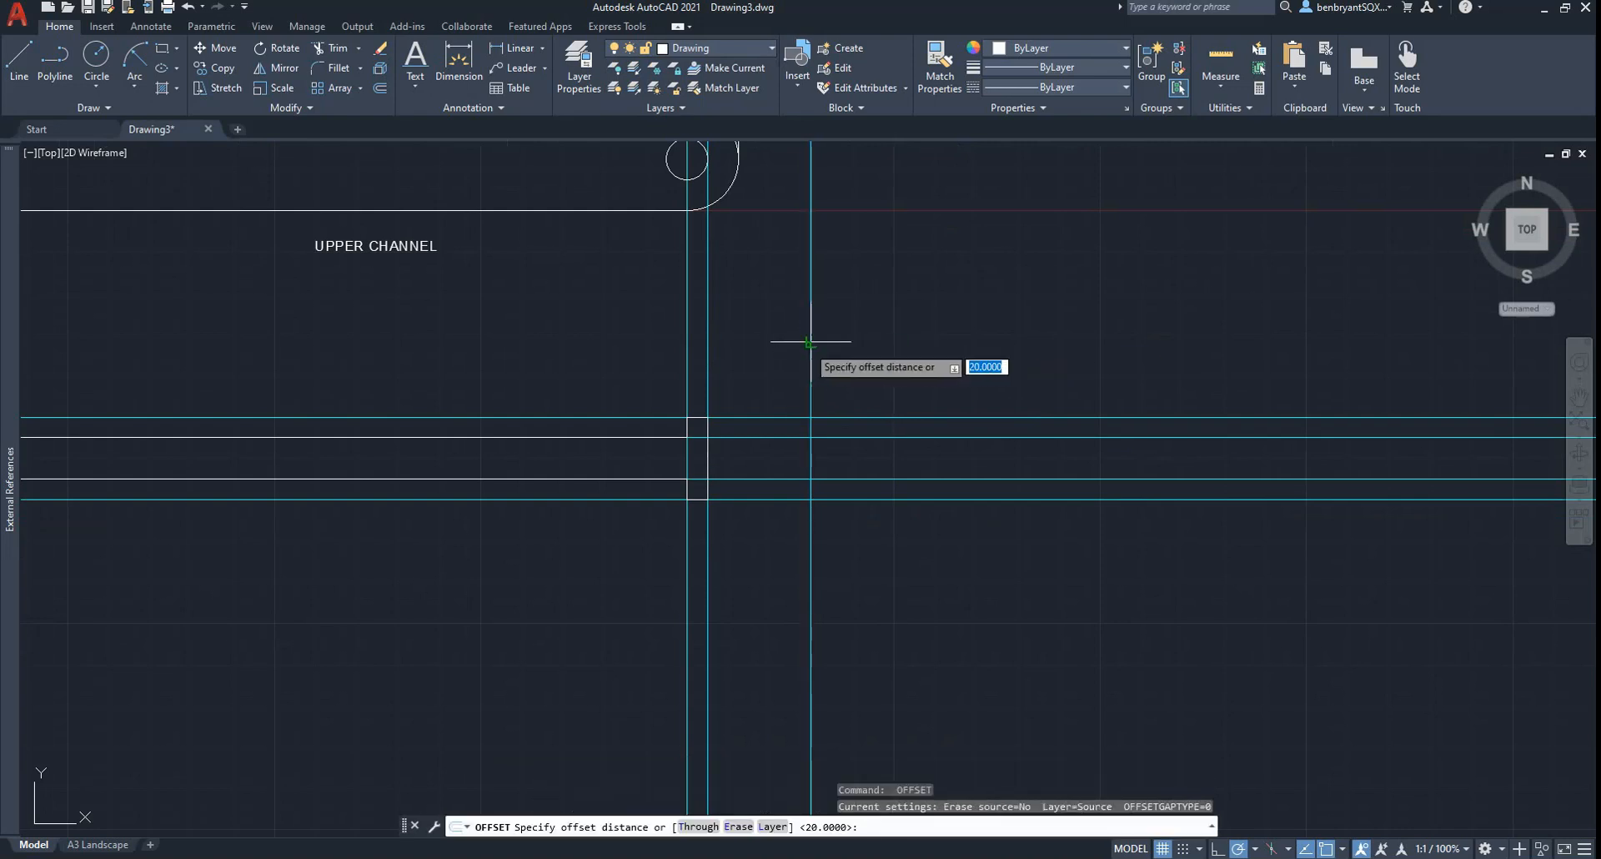
pyautogui.press('Return')
pyautogui.click(812, 365)
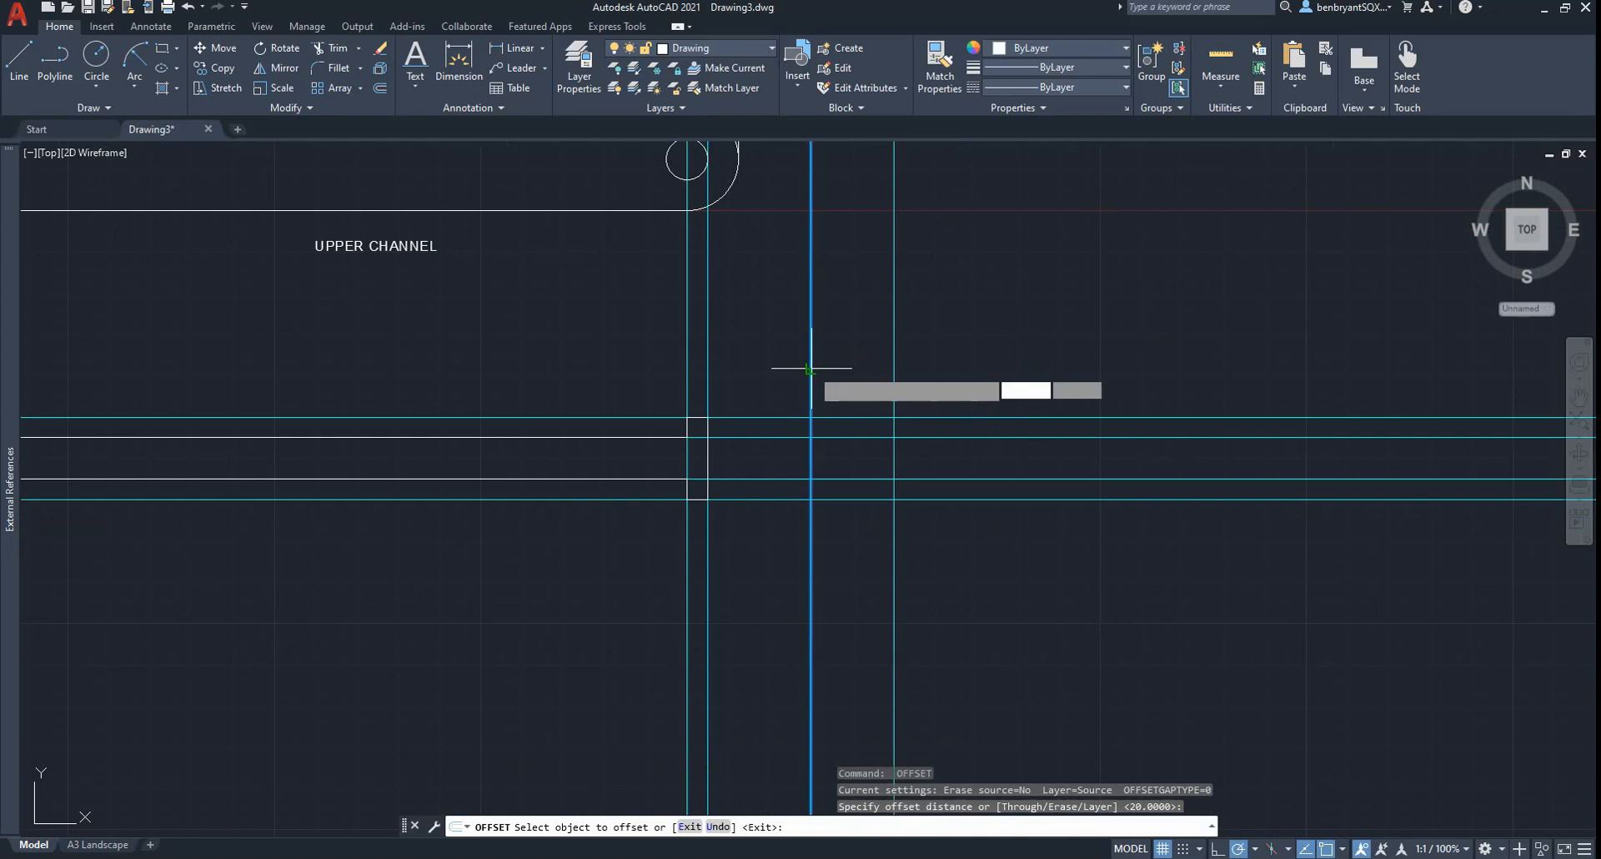
pyautogui.click(868, 360)
pyautogui.press('Escape')
# Step: Offset the left vertical guide of the end view 10 mm to the right to mark its vertical centre line
pyautogui.press('Return')
pyautogui.write('10')
pyautogui.press('Return')
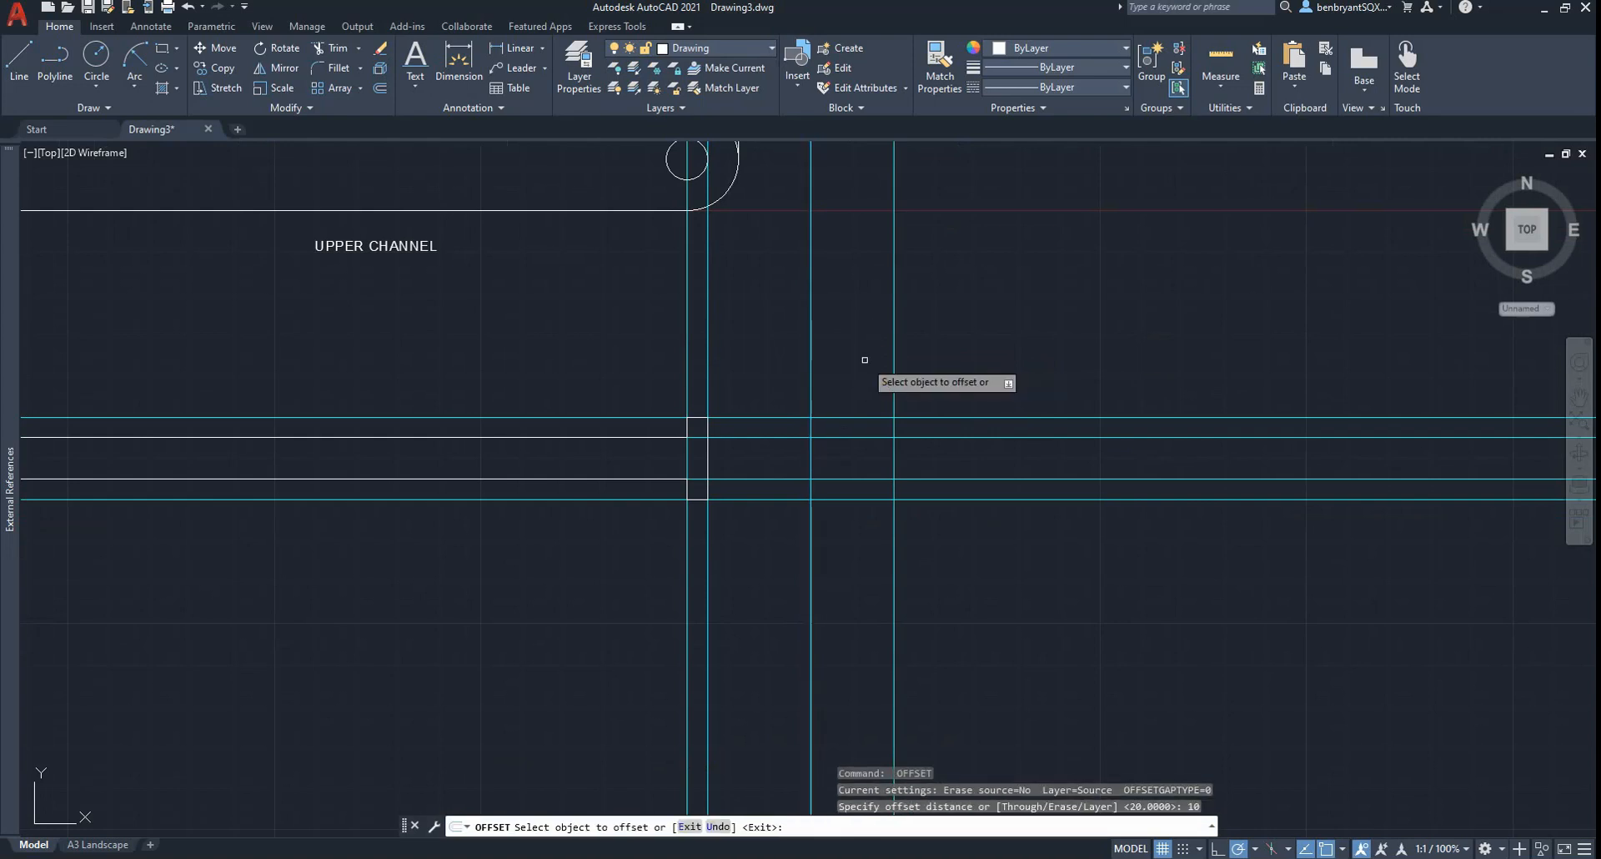
pyautogui.click(811, 355)
pyautogui.click(843, 355)
pyautogui.press('Escape')
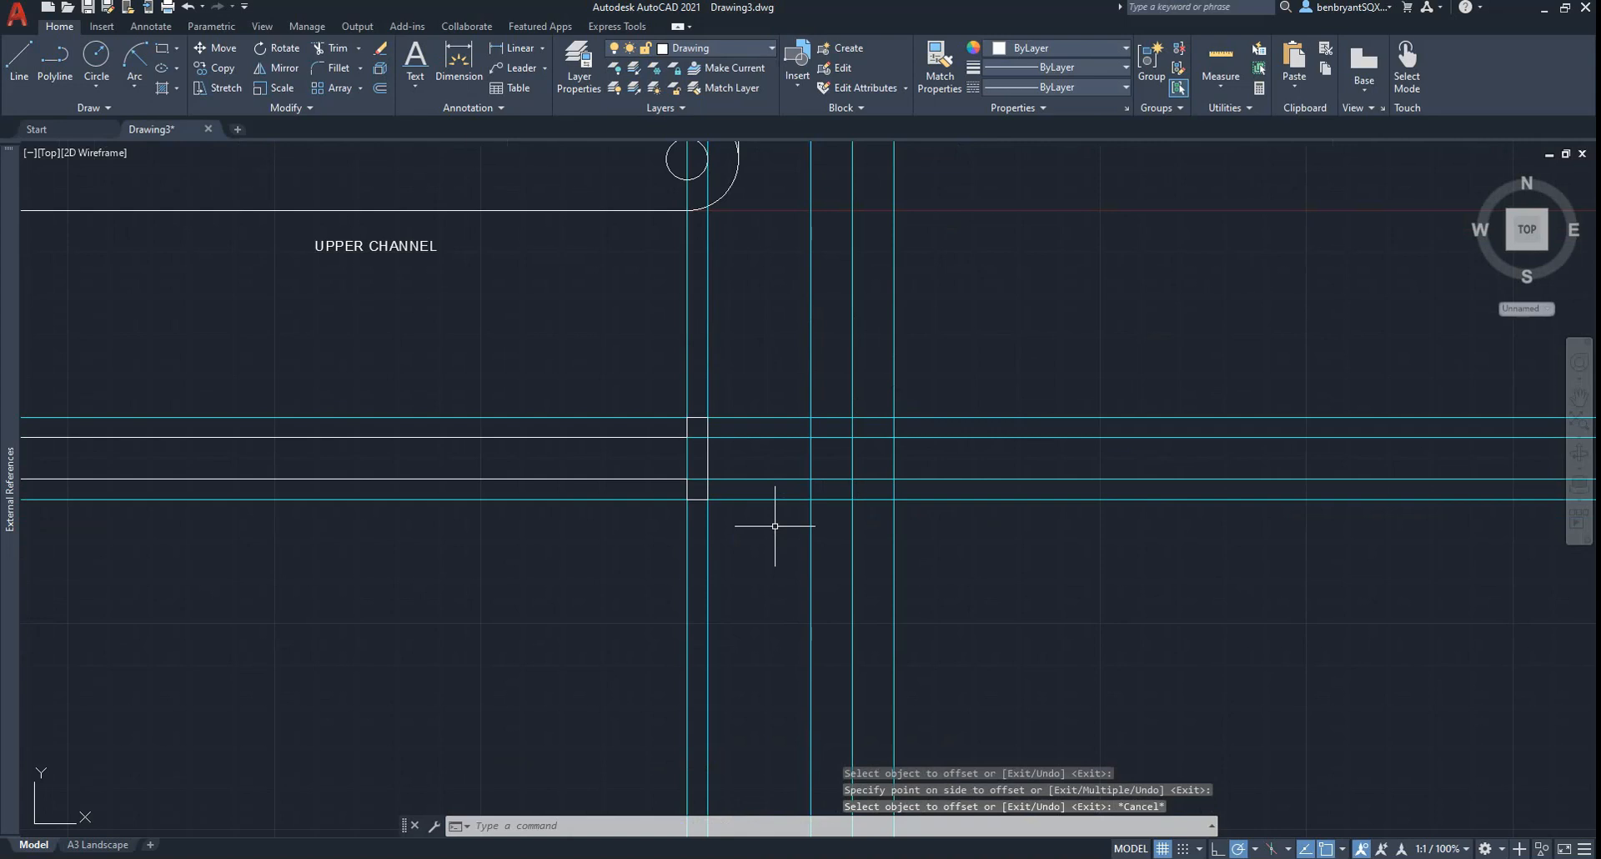
# Step: Offset the lowest horizontal guide line 10 mm upward to mark the handle's horizontal centre line
pyautogui.press('Return')
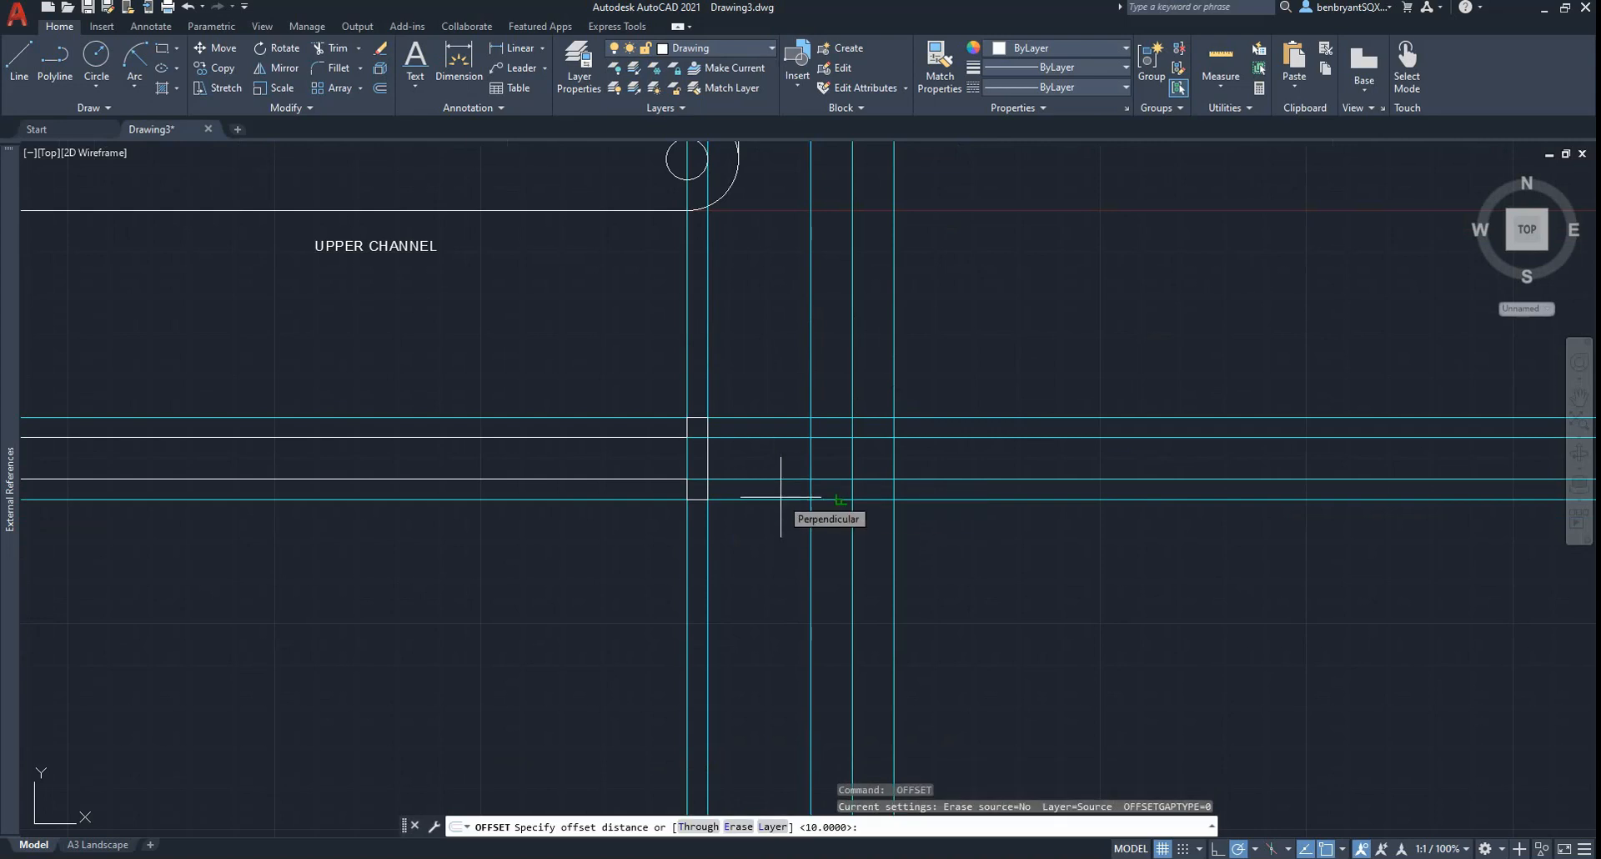
pyautogui.press('Return')
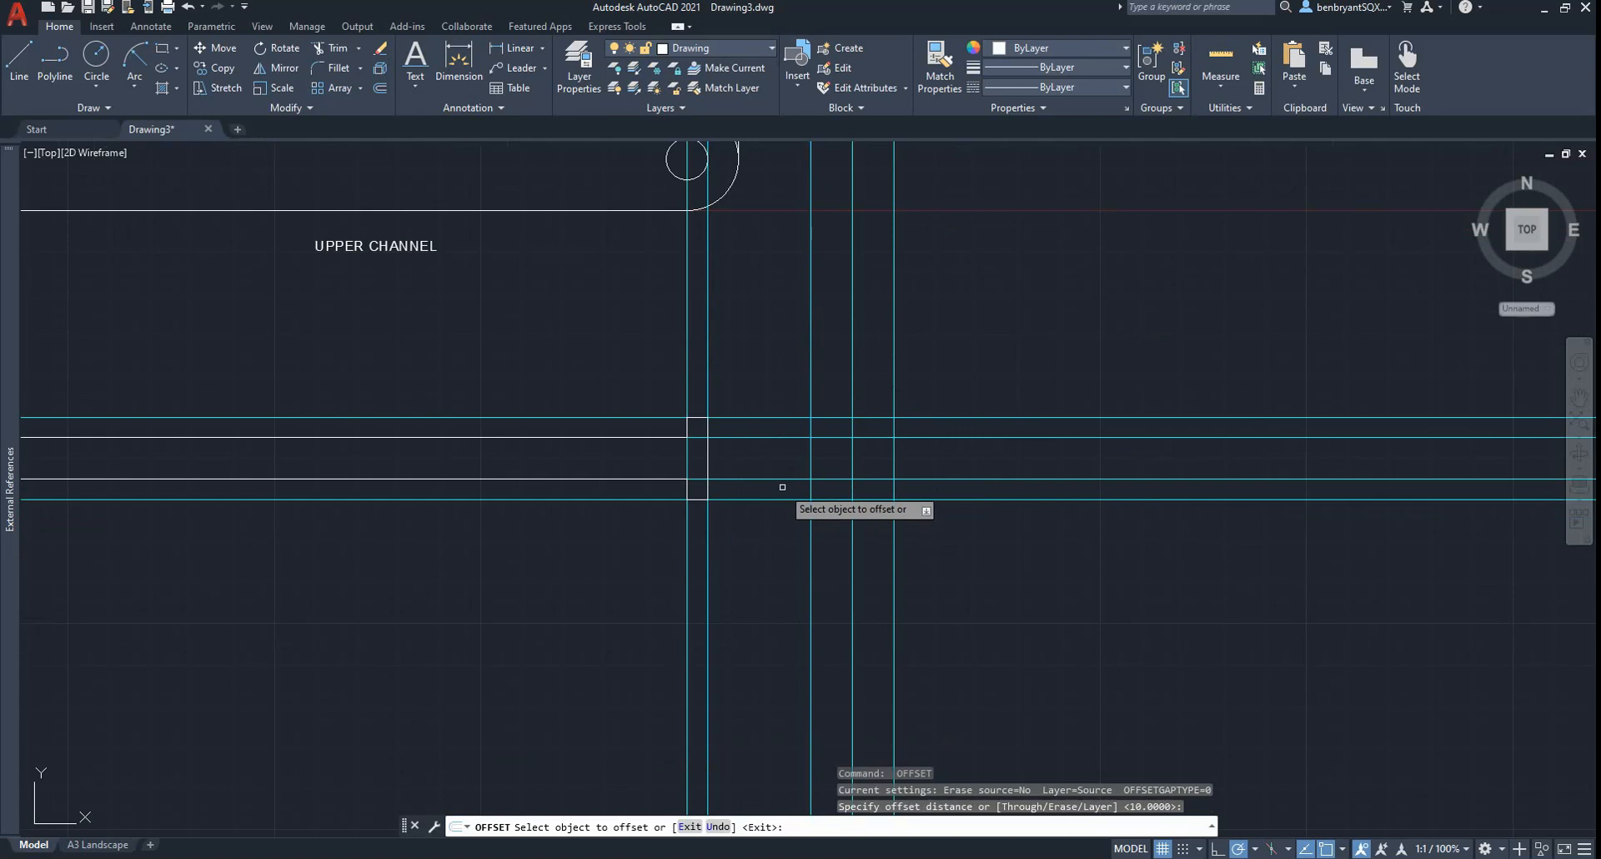
pyautogui.click(781, 499)
pyautogui.click(780, 478)
pyautogui.press('Escape')
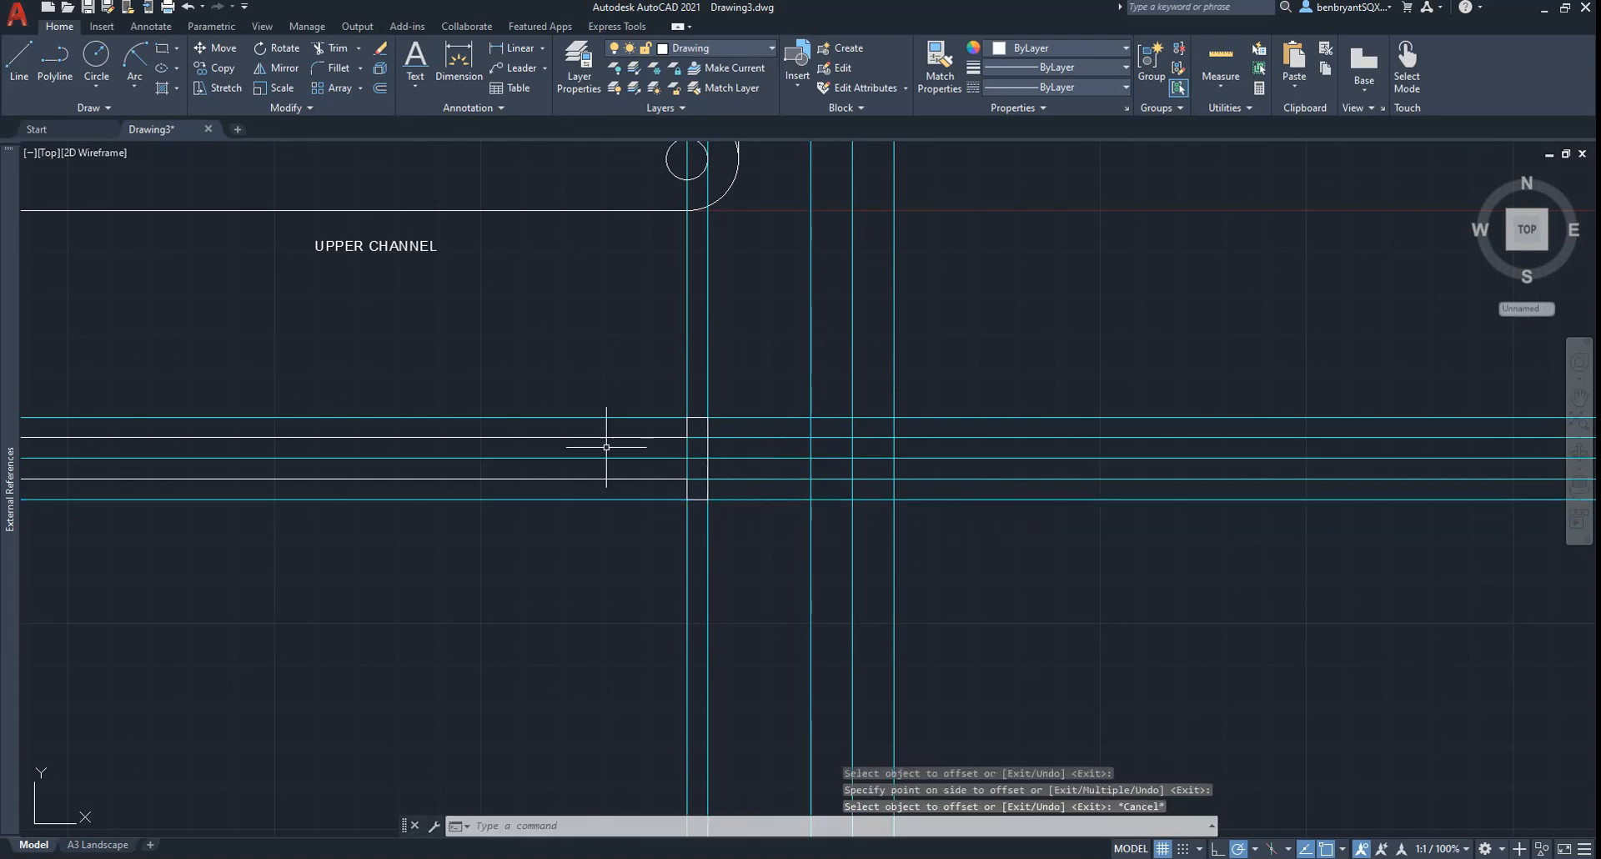
# Step: Draw two concentric circles of radius 10 mm and 5 mm at the intersection of the end view's centre guide lines
pyautogui.click(95, 53)
pyautogui.click(858, 458)
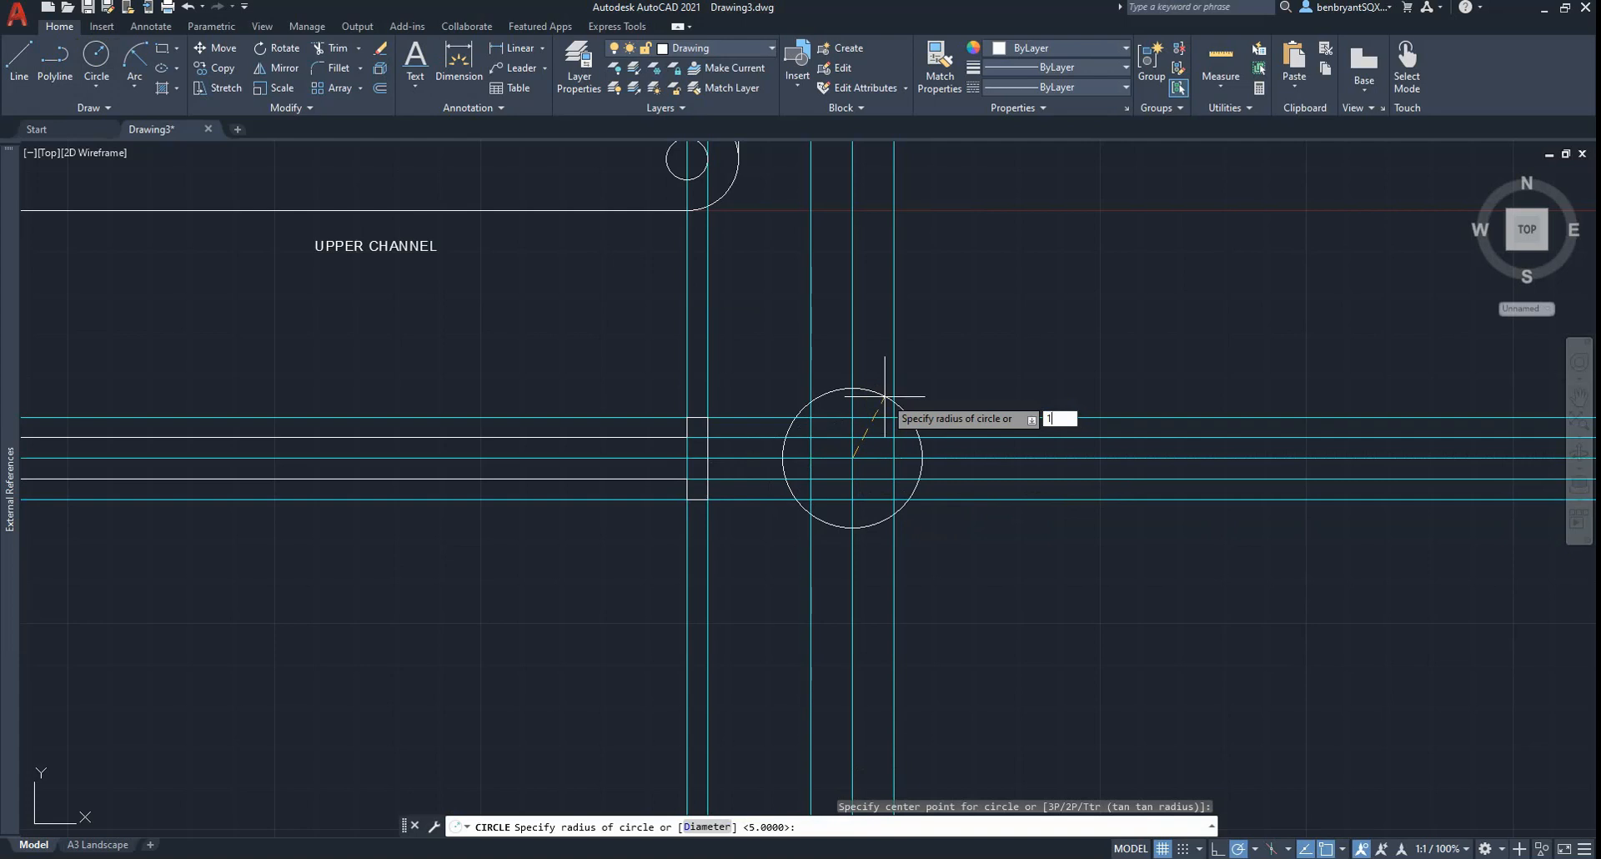
pyautogui.write('1')
pyautogui.press('Return')
pyautogui.press('Return')
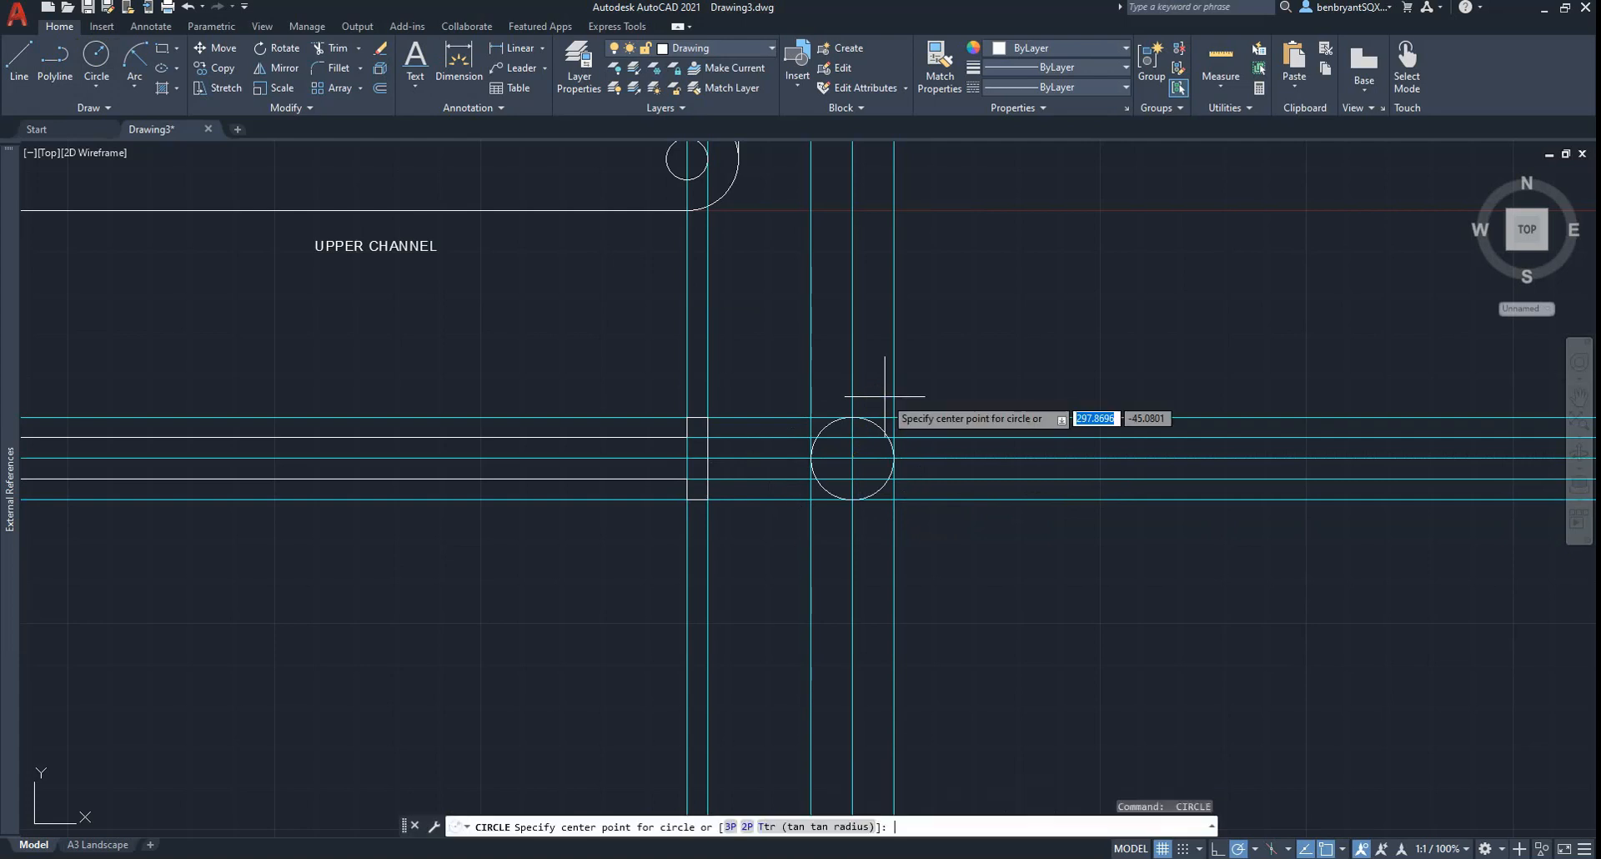
pyautogui.click(850, 457)
pyautogui.write('5')
pyautogui.press('Return')
# Step: Compare the handle with the Day 10 PDF, then return to AutoCAD and turn the vision layer off
pyautogui.hotkey('alt', 'Tab')
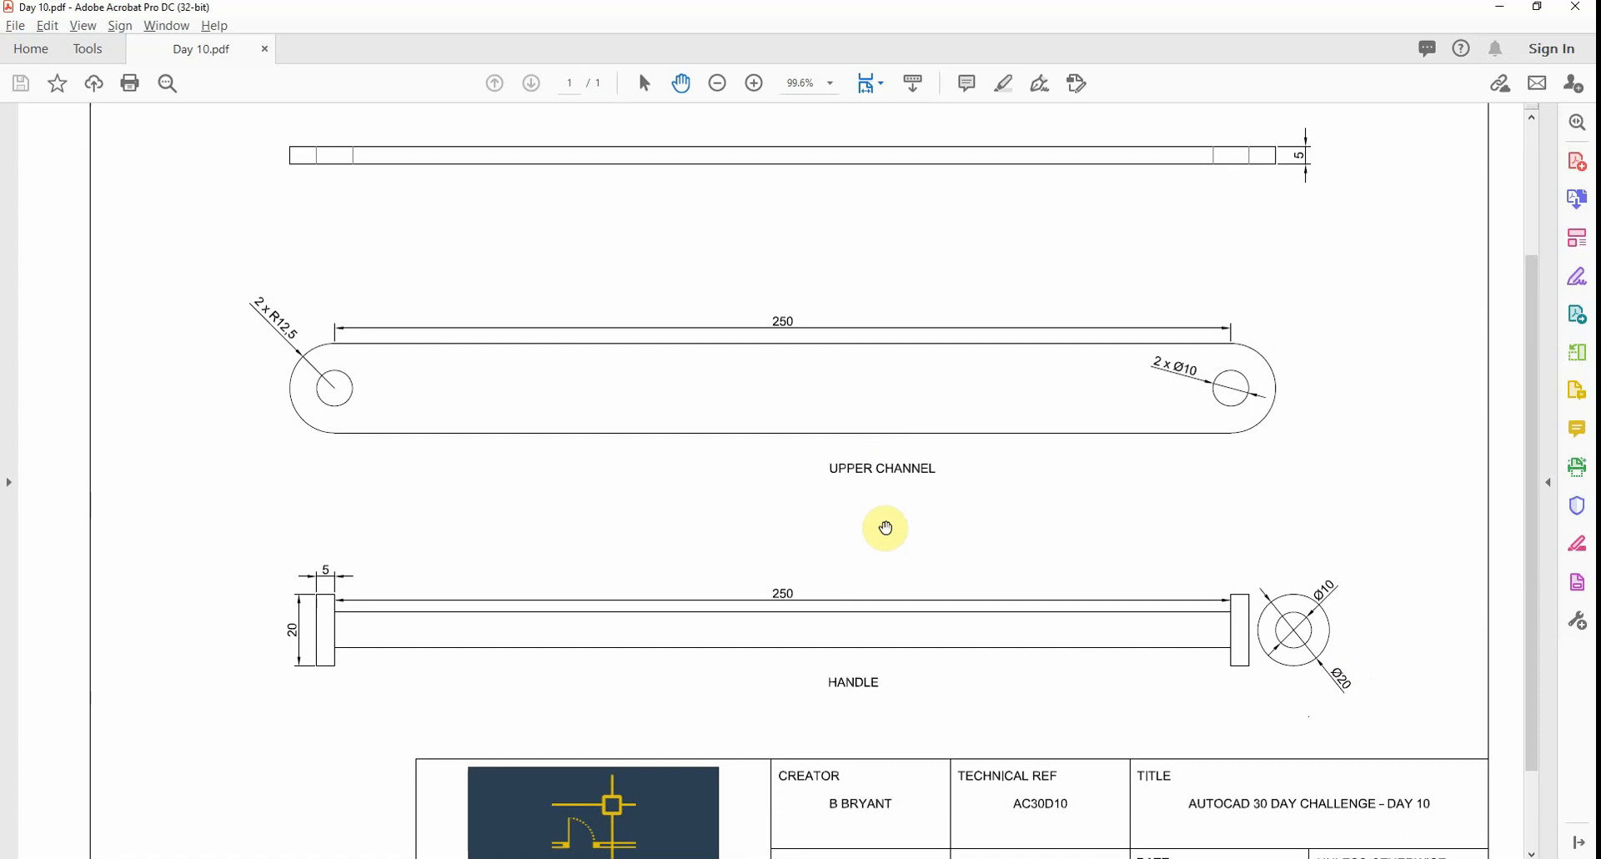
pyautogui.hotkey('alt', 'Tab')
pyautogui.click(737, 47)
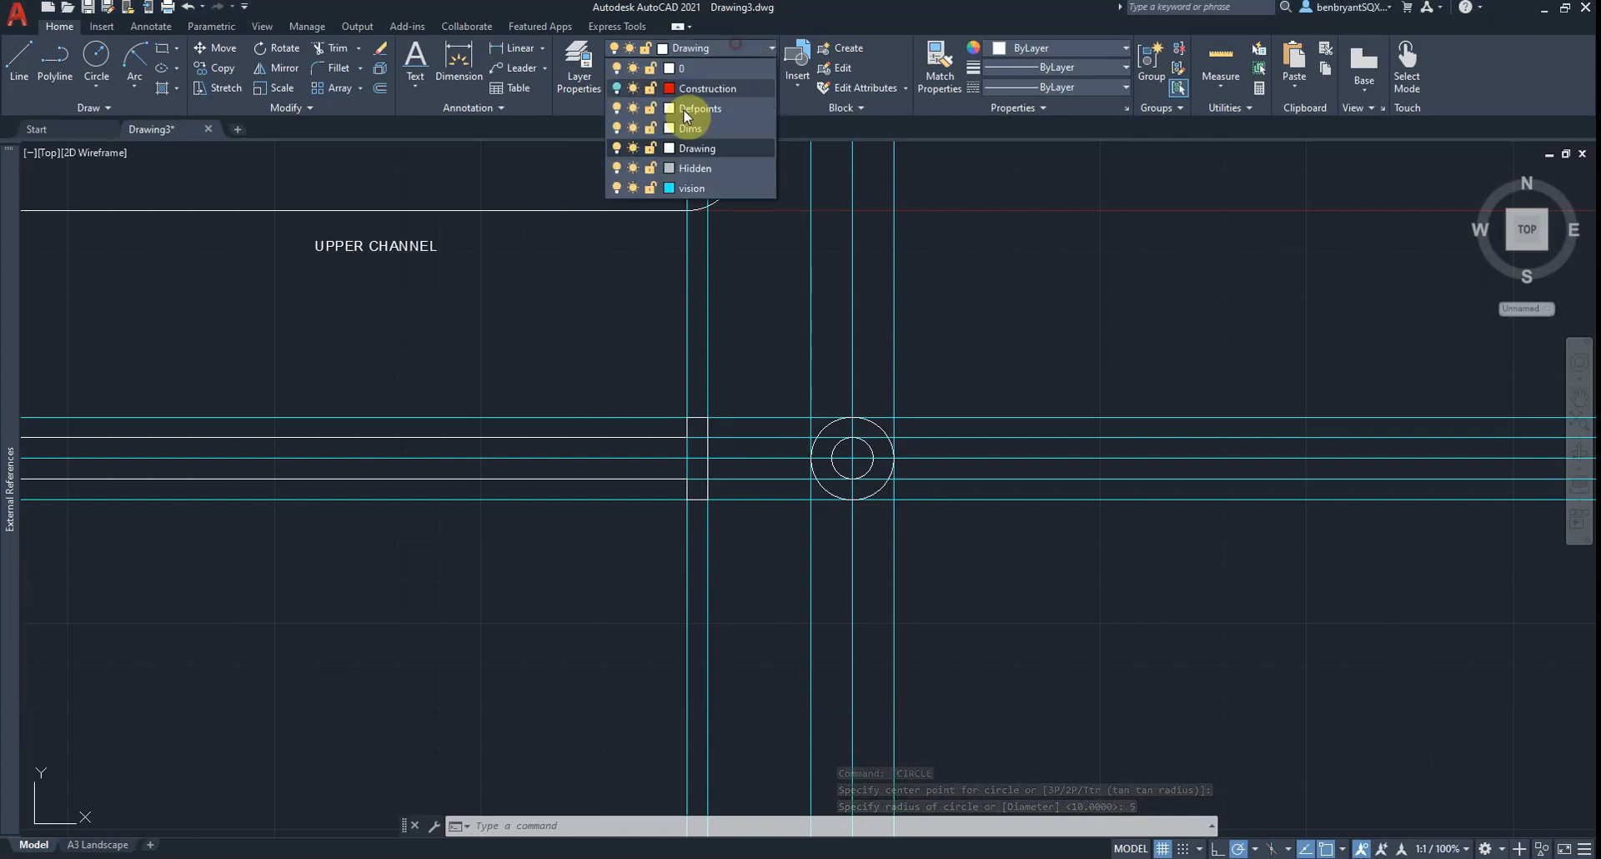
pyautogui.click(617, 188)
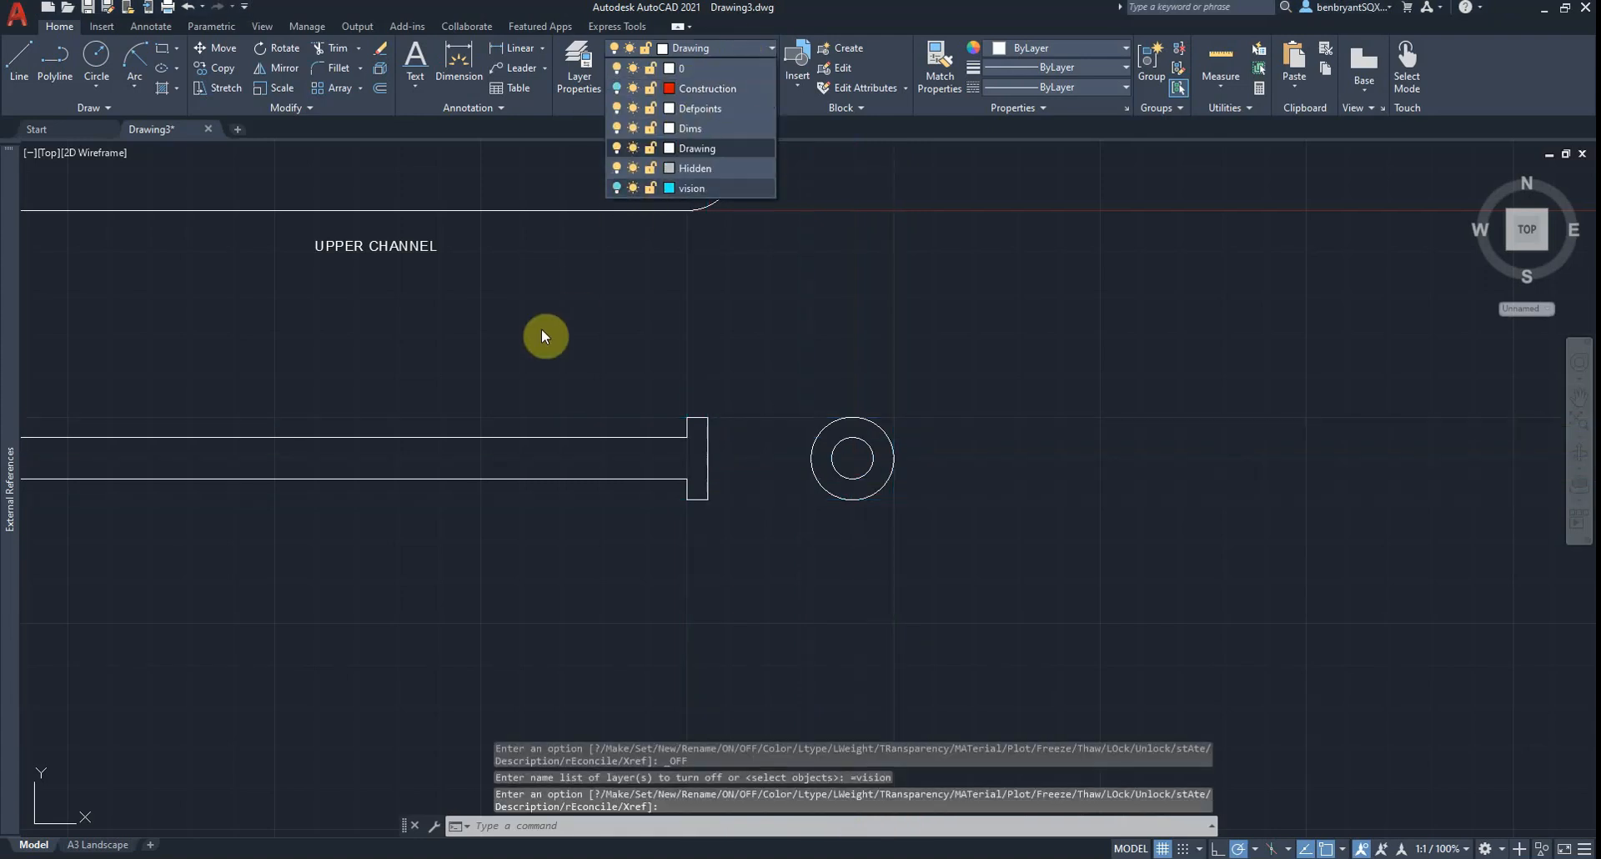
# Step: Make Dims the current layer for annotating the handle views
pyautogui.click(542, 329)
pyautogui.moveTo(572, 326); pyautogui.dragTo(934, 337, button='middle')
pyautogui.scroll(-5, 935, 337)
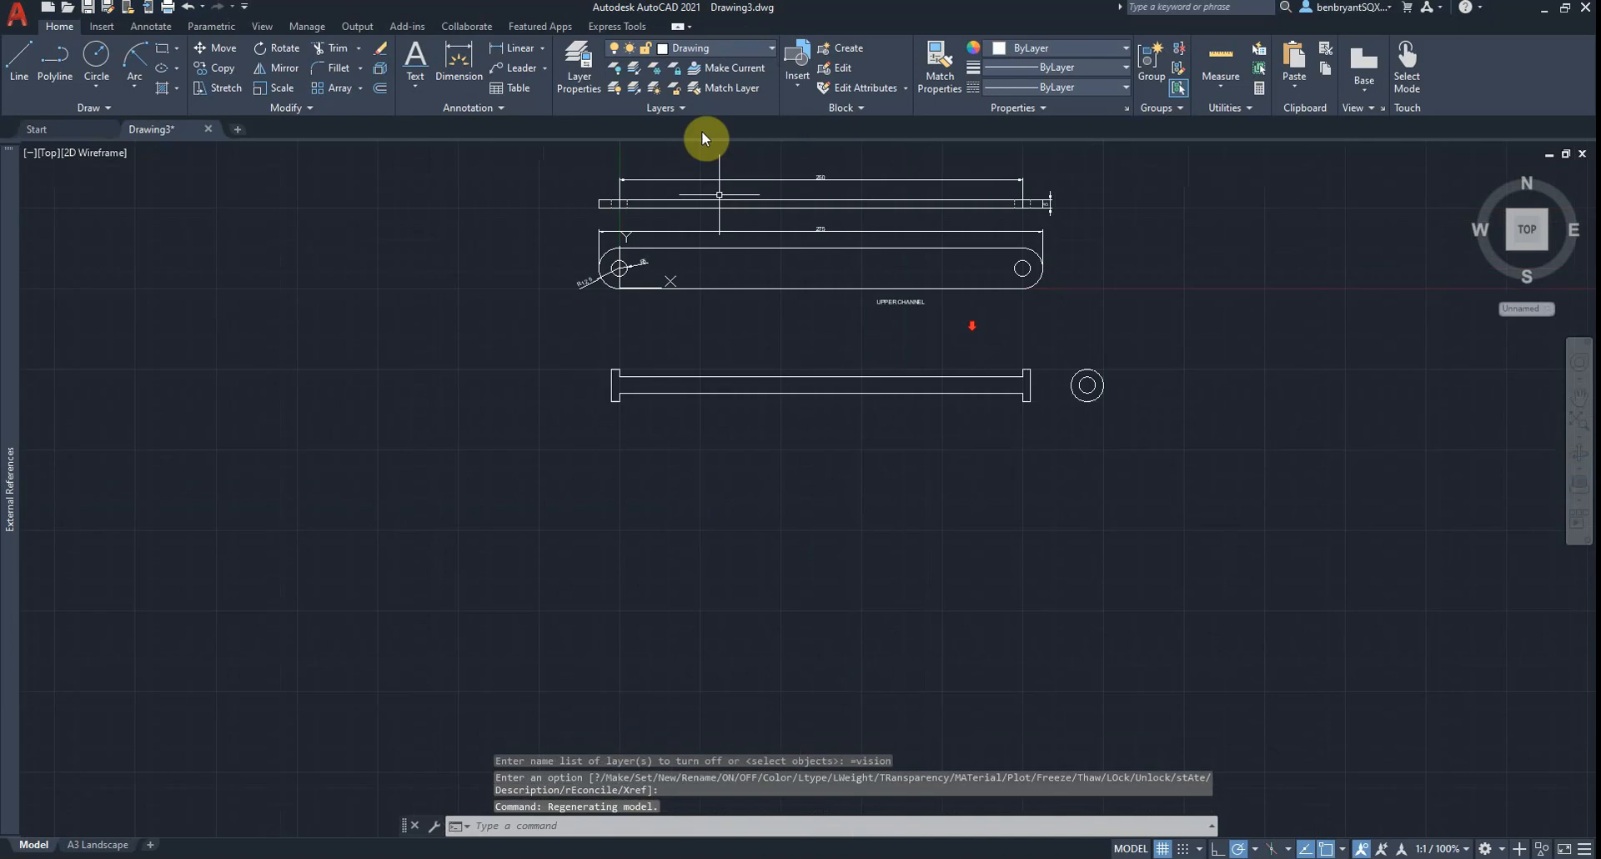
pyautogui.scroll(4, 904, 363)
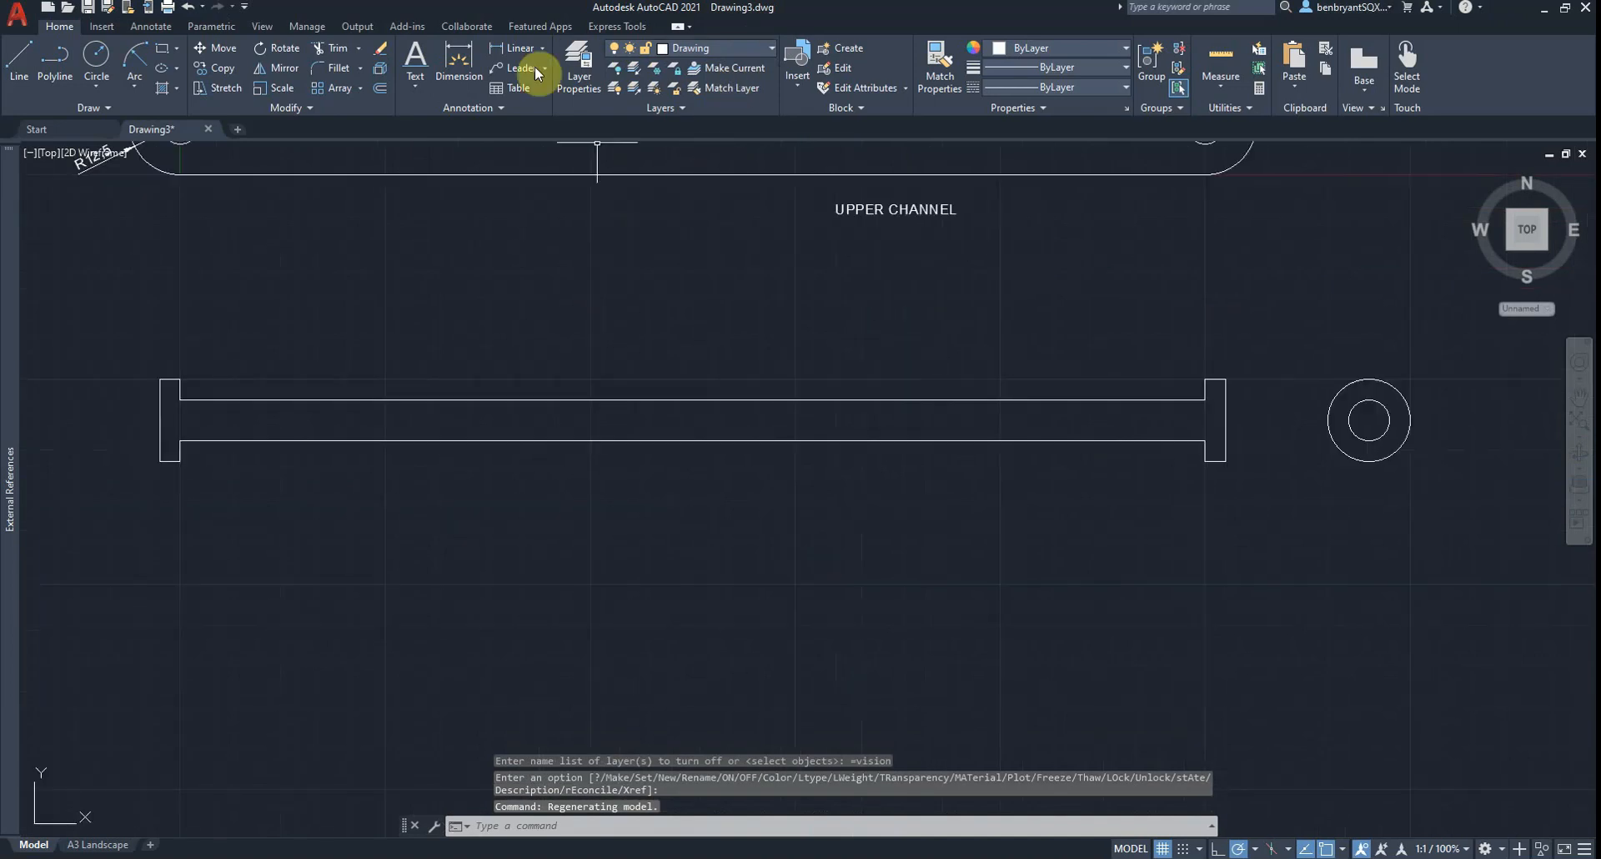
pyautogui.click(706, 55)
pyautogui.click(721, 167)
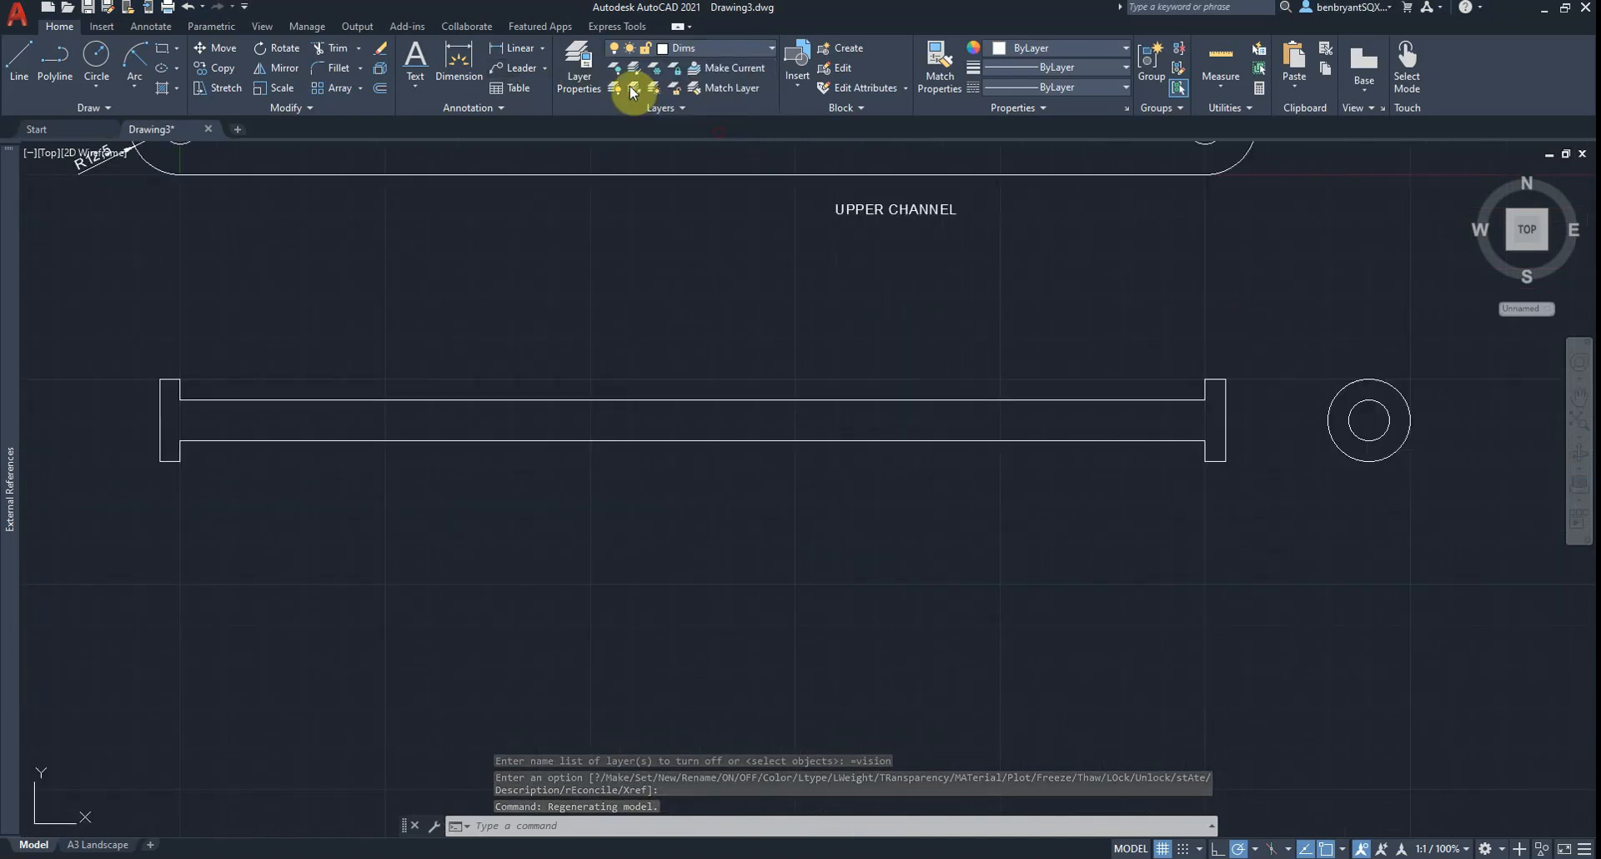
# Step: Place the single-line text HANDLE below the handle's side view, with the default 2.5 height and 0 rotation
pyautogui.click(435, 73)
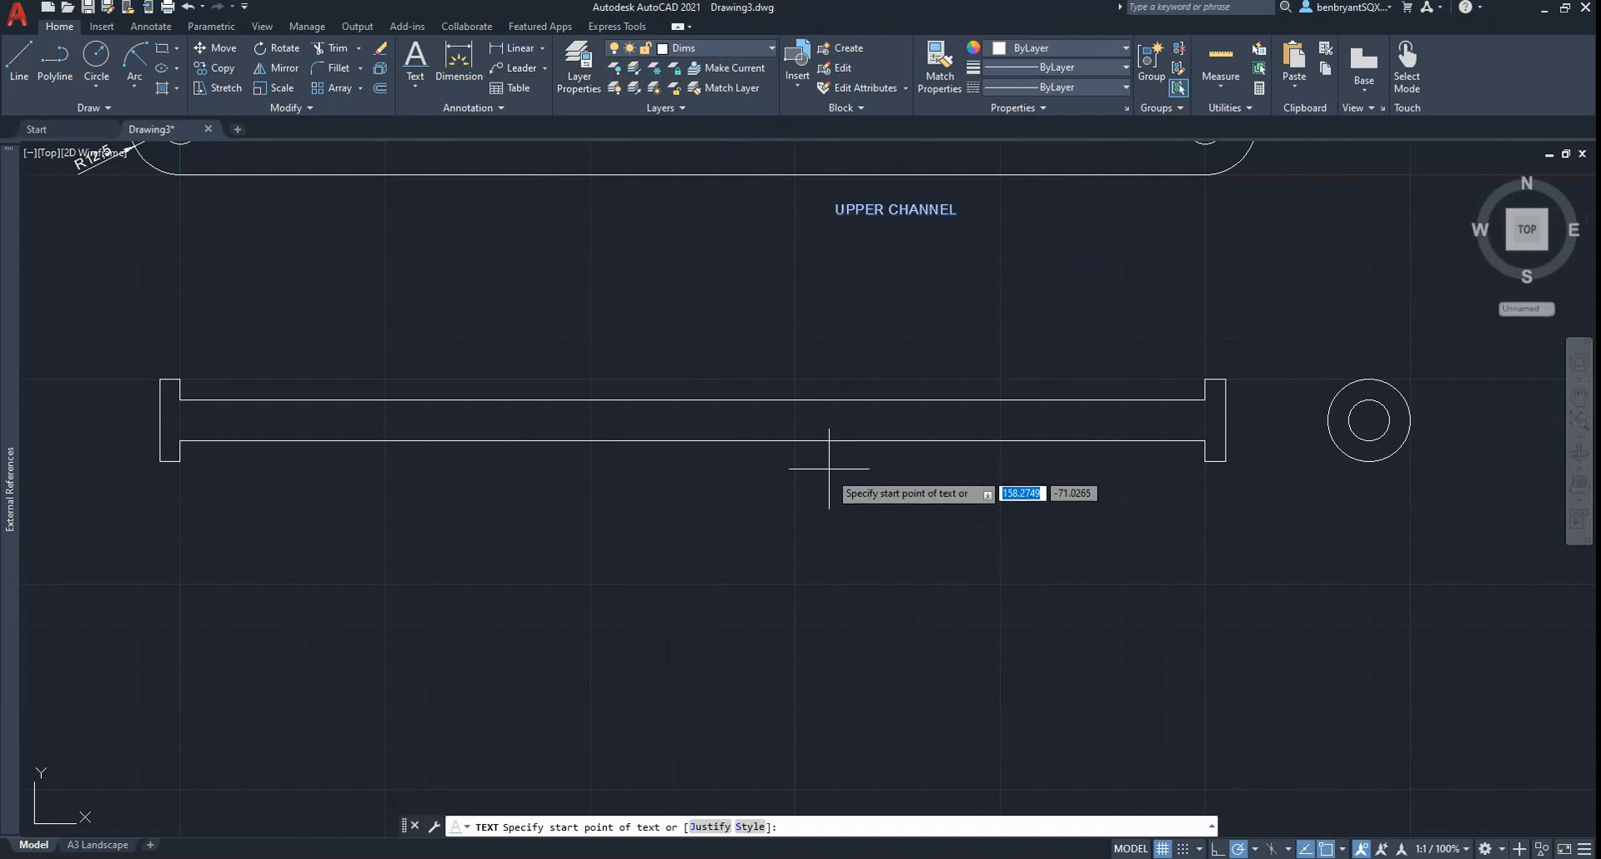
pyautogui.click(833, 499)
pyautogui.press('Return')
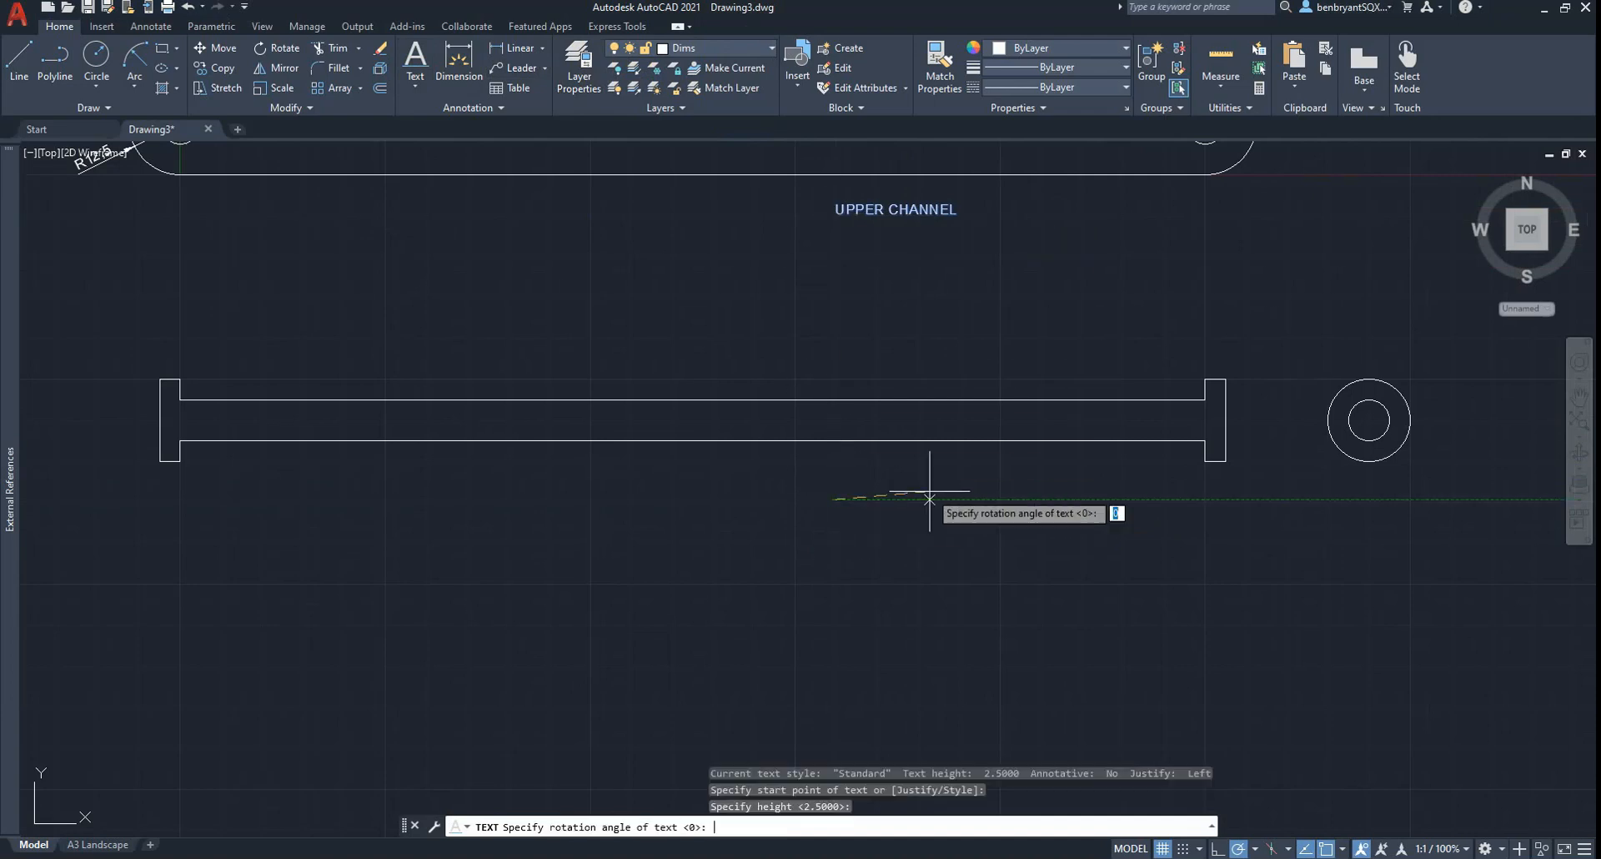
pyautogui.press('Return')
pyautogui.write('HANDLE')
pyautogui.press('Return')
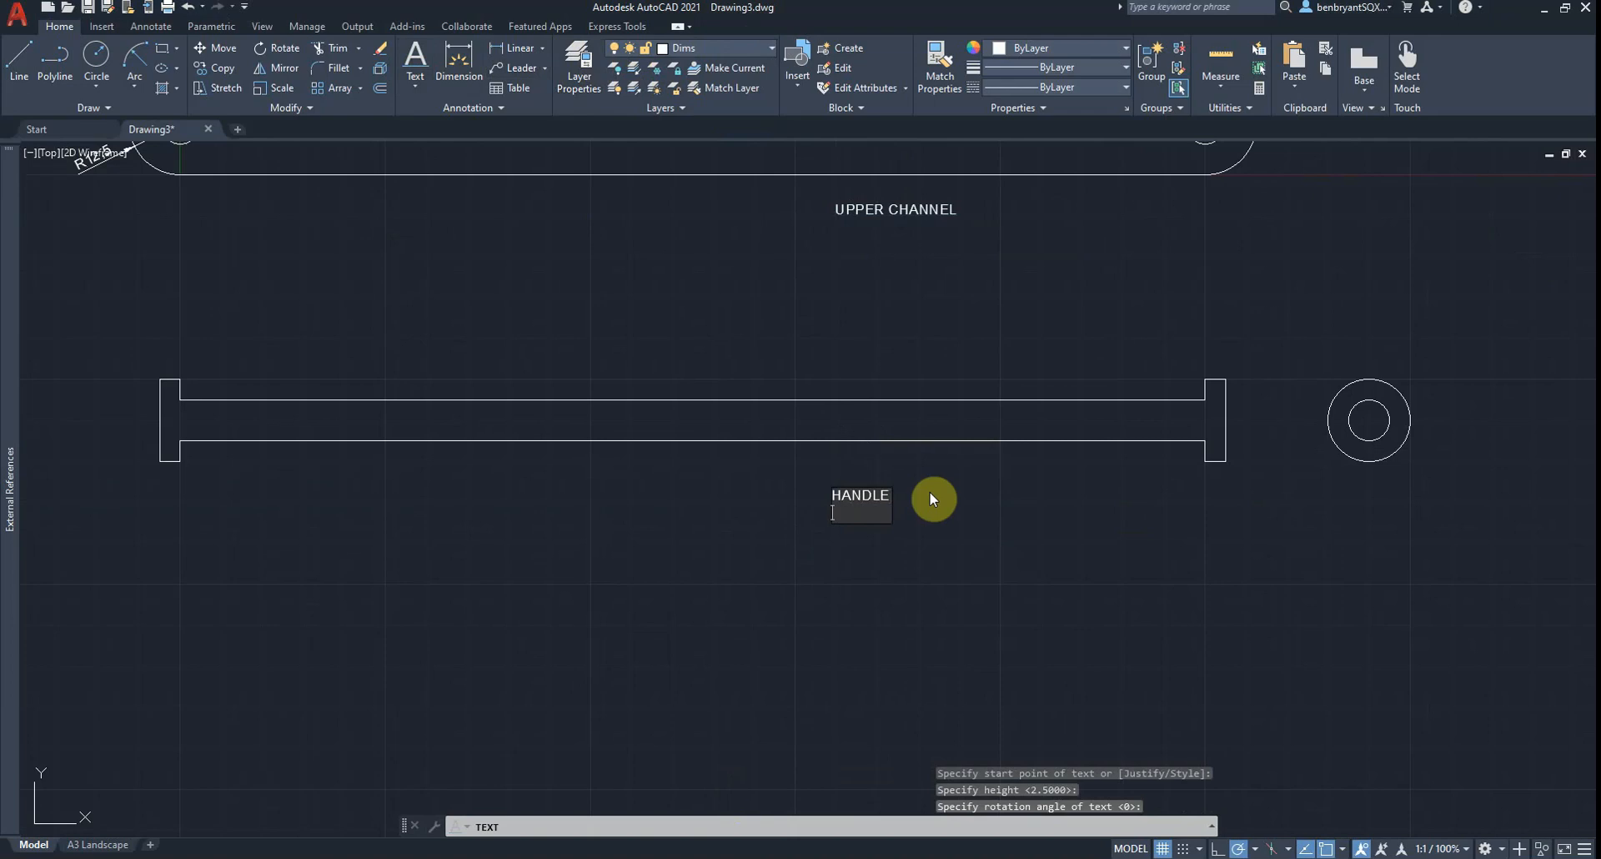
pyautogui.press('Return')
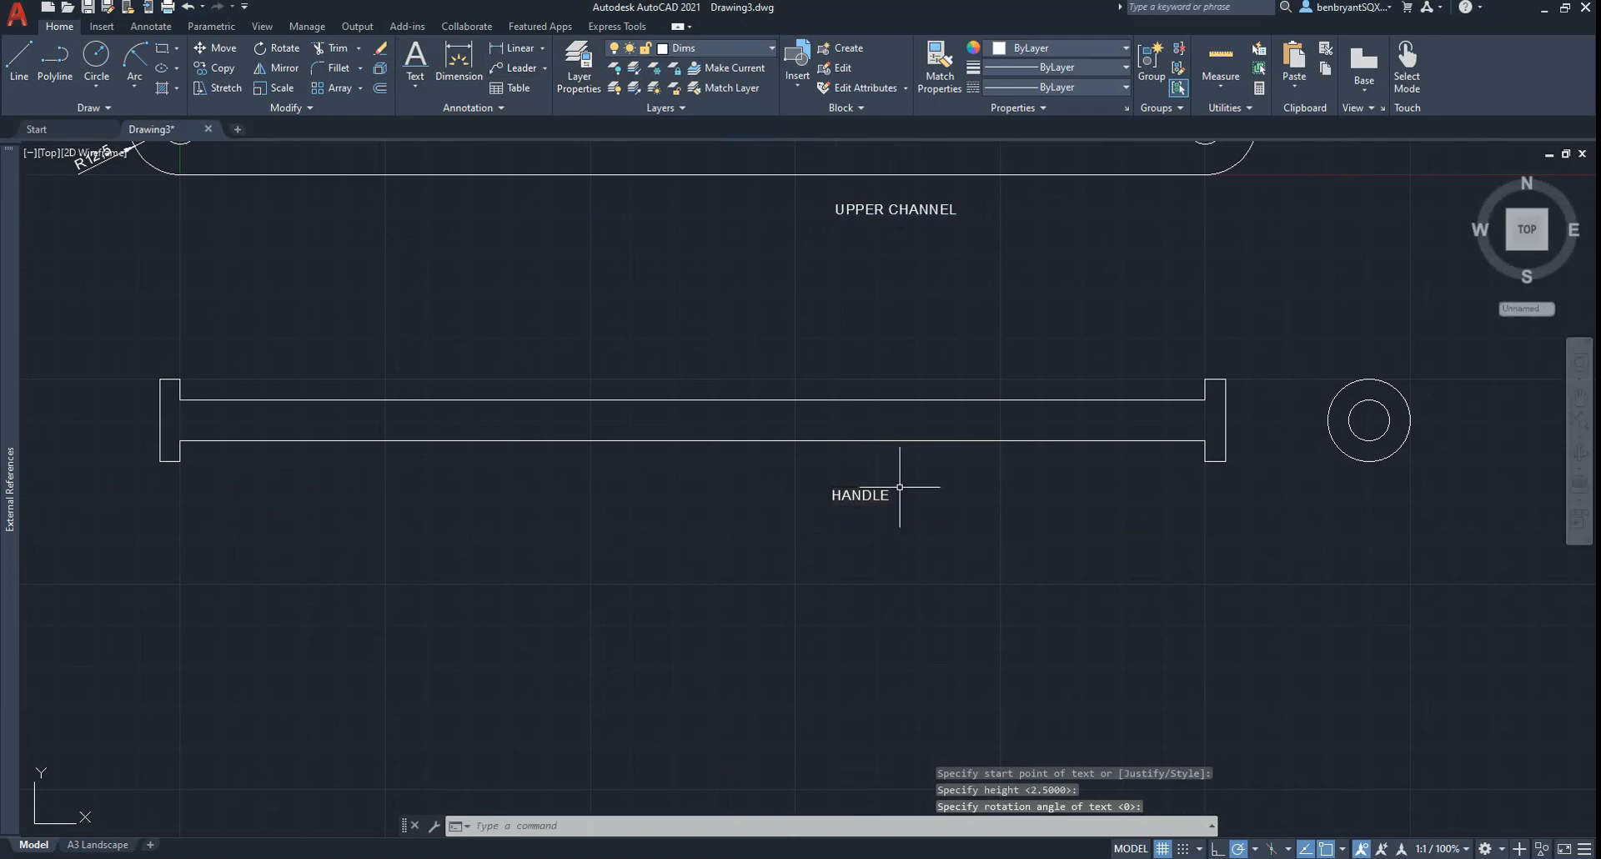
# Step: Move the HANDLE label so it lines up with the start of the UPPER CHANNEL label, just below the handle
pyautogui.click(879, 498)
pyautogui.click(832, 498)
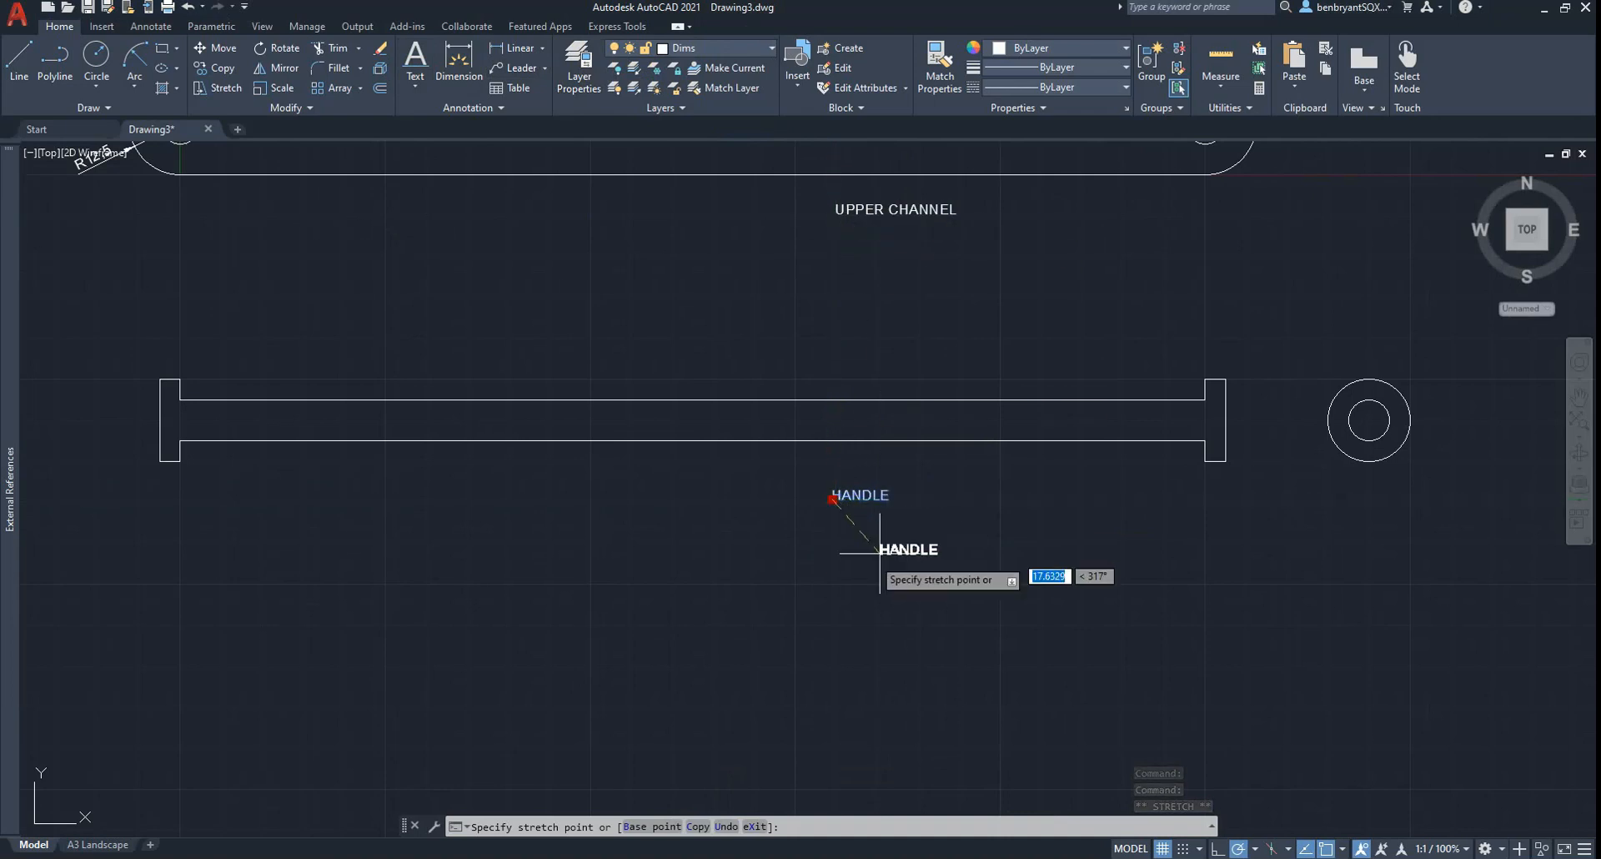
pyautogui.click(864, 575)
pyautogui.click(864, 577)
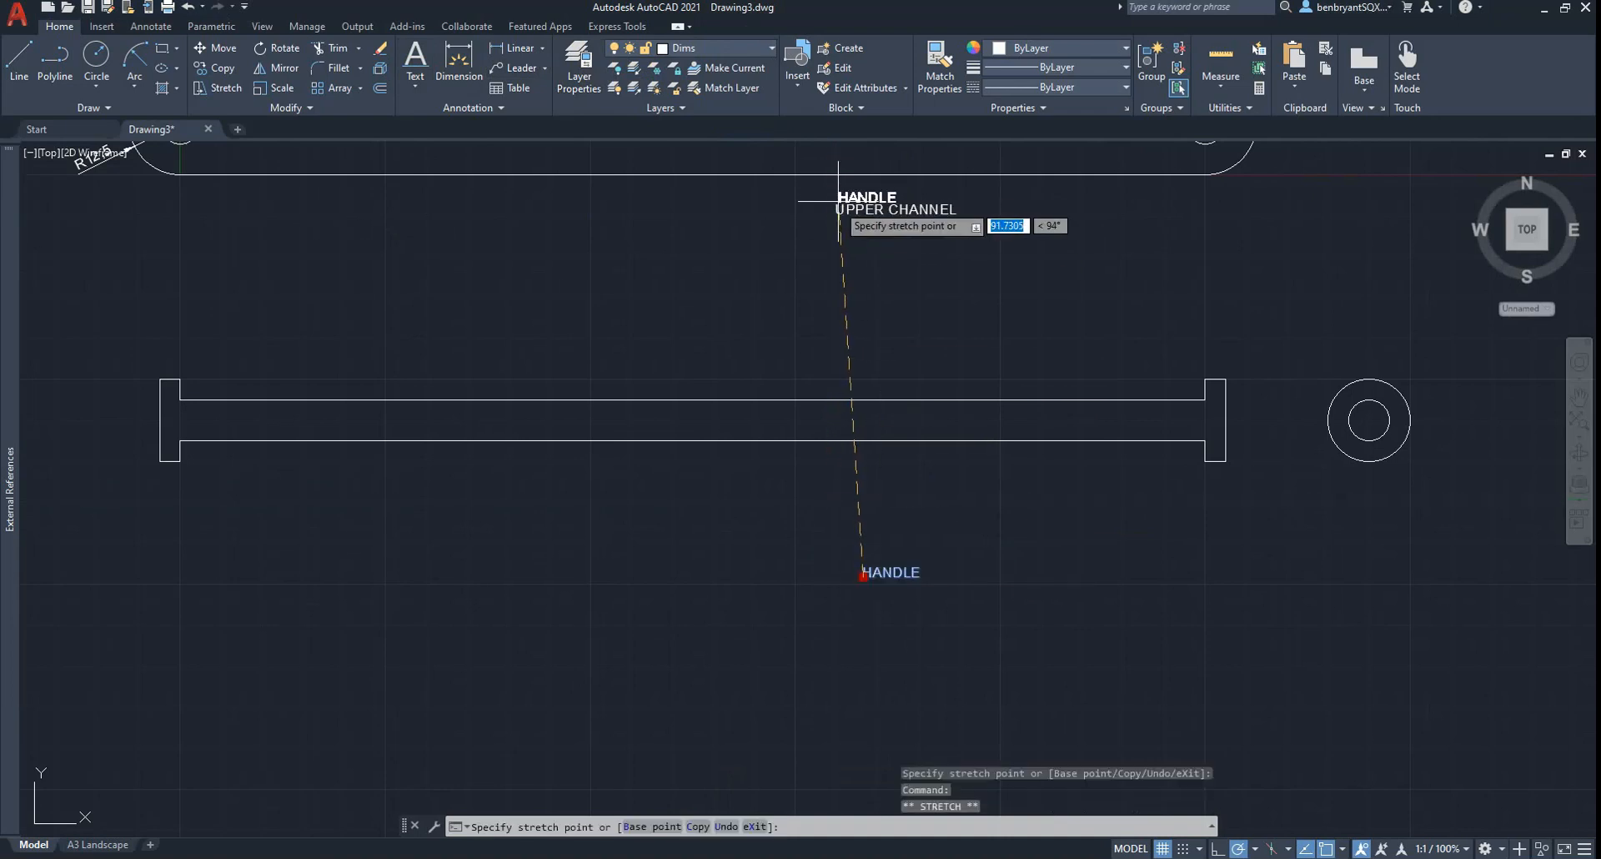
pyautogui.click(838, 236)
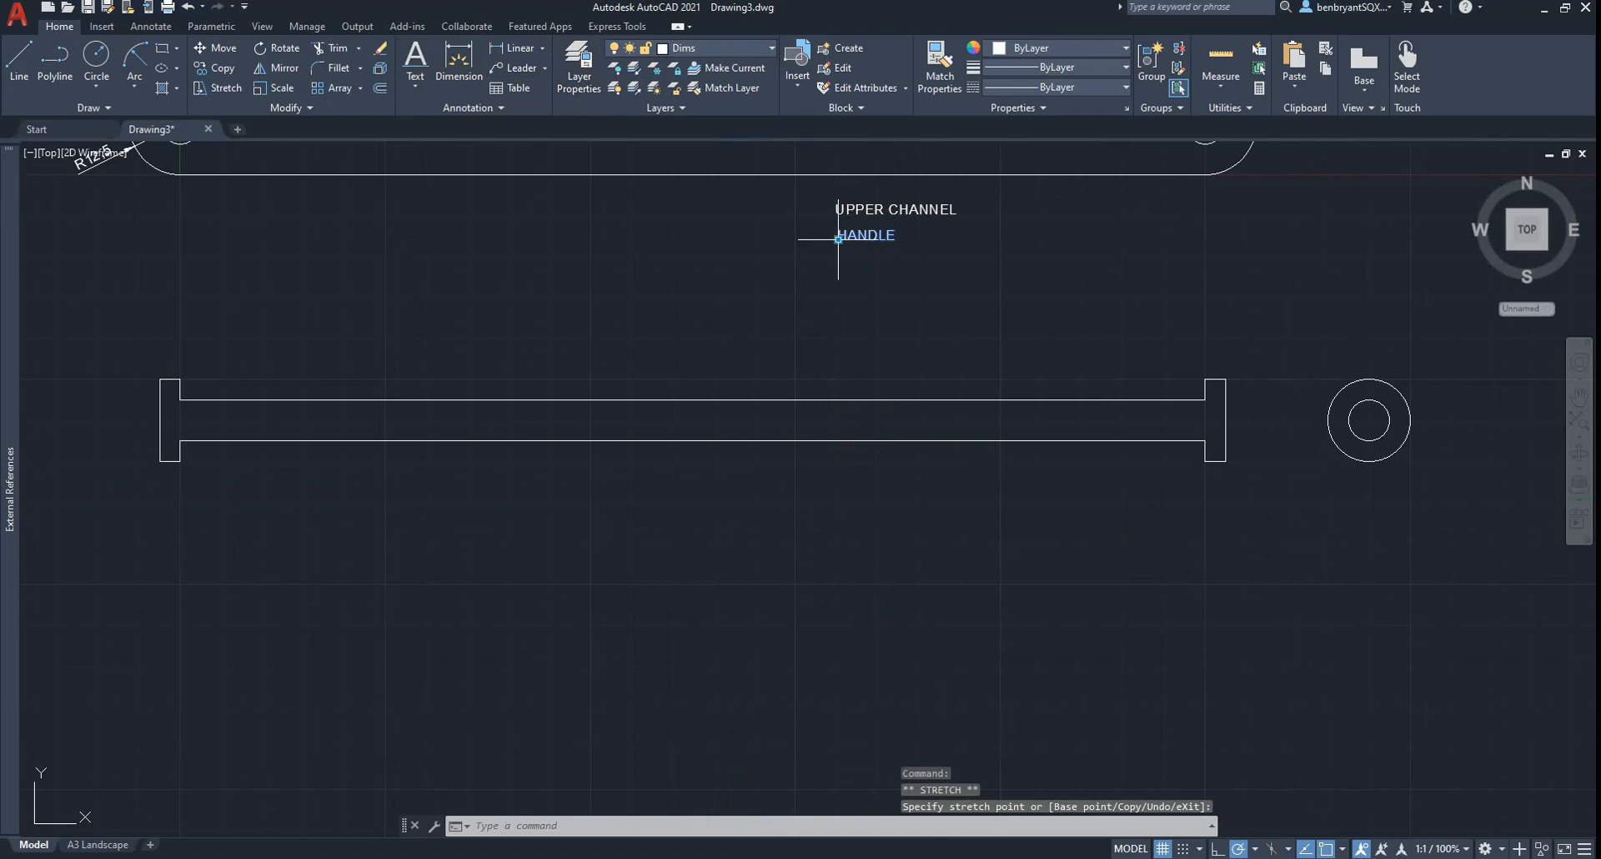
pyautogui.click(838, 238)
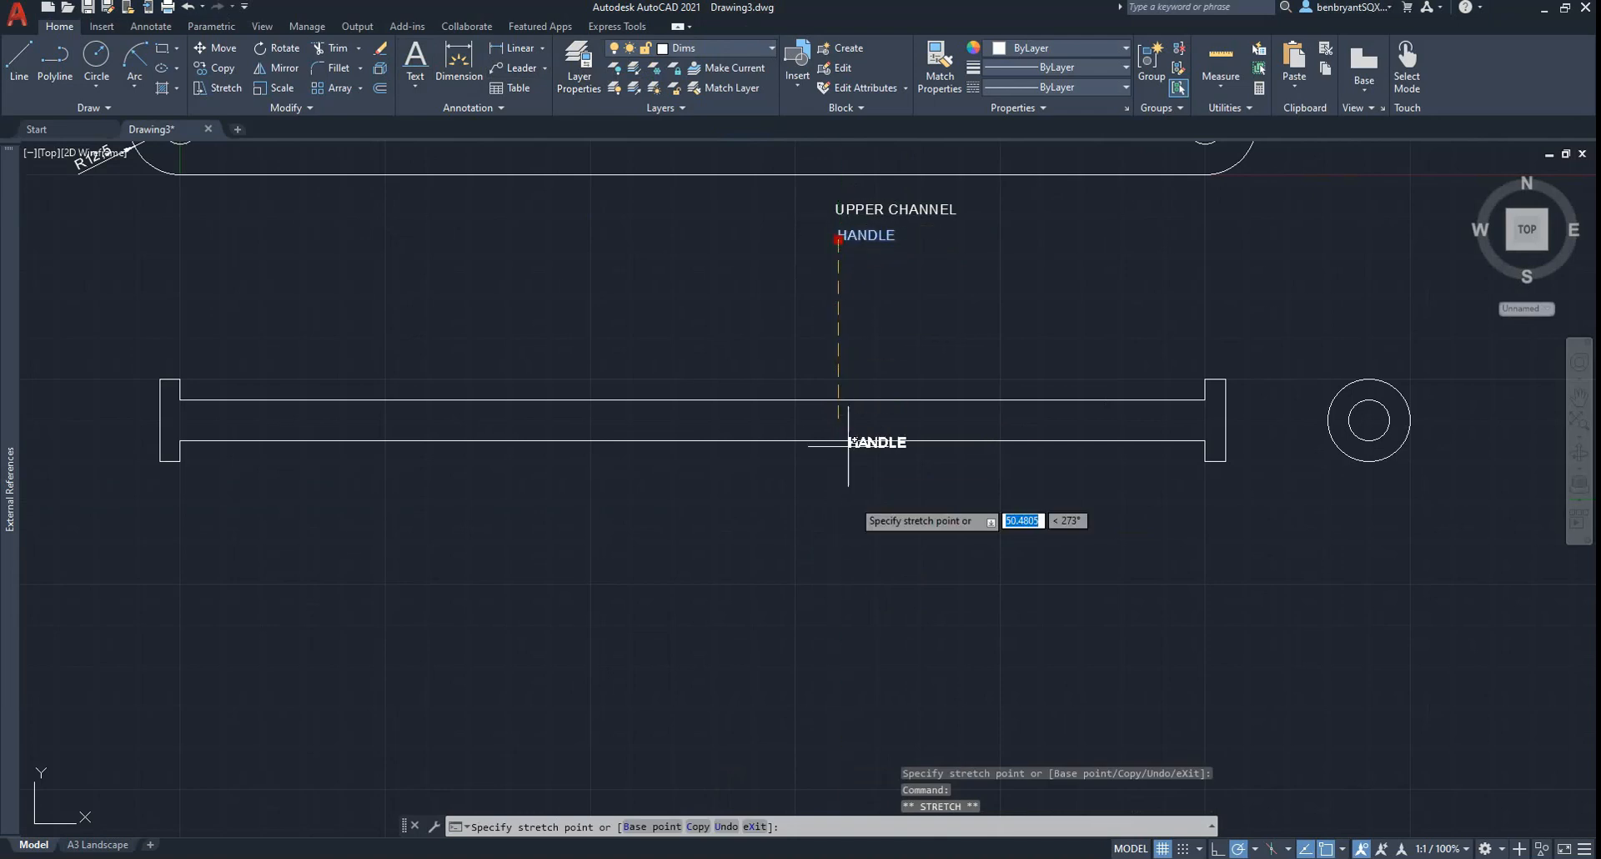
pyautogui.click(838, 477)
pyautogui.press('Escape')
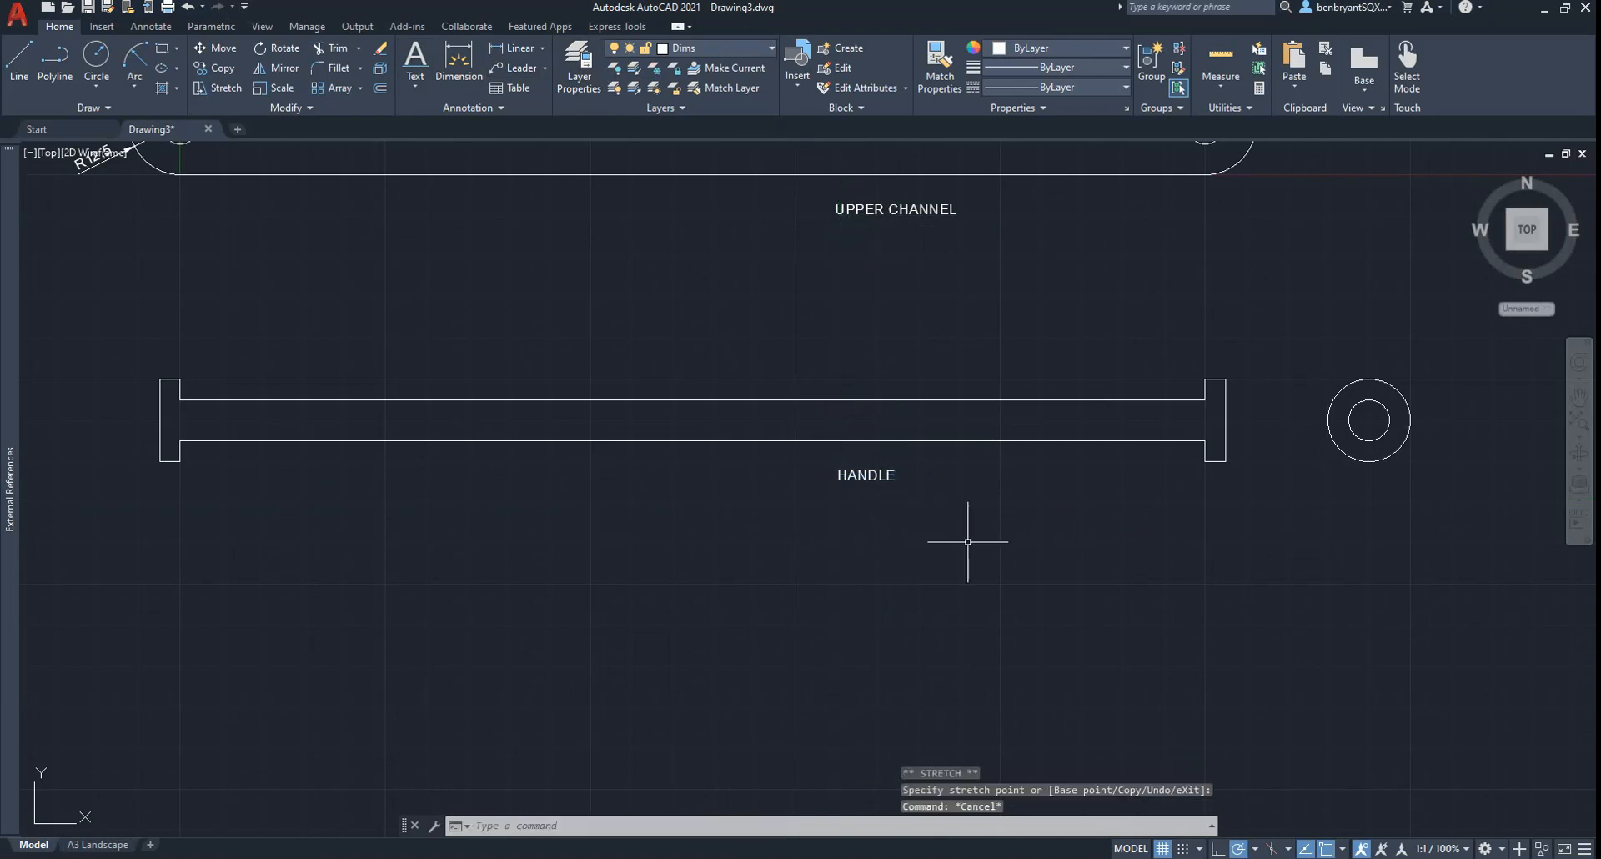
# Step: Add a horizontal linear dimension above the handle between the inner edges of its two end flanges
pyautogui.click(516, 47)
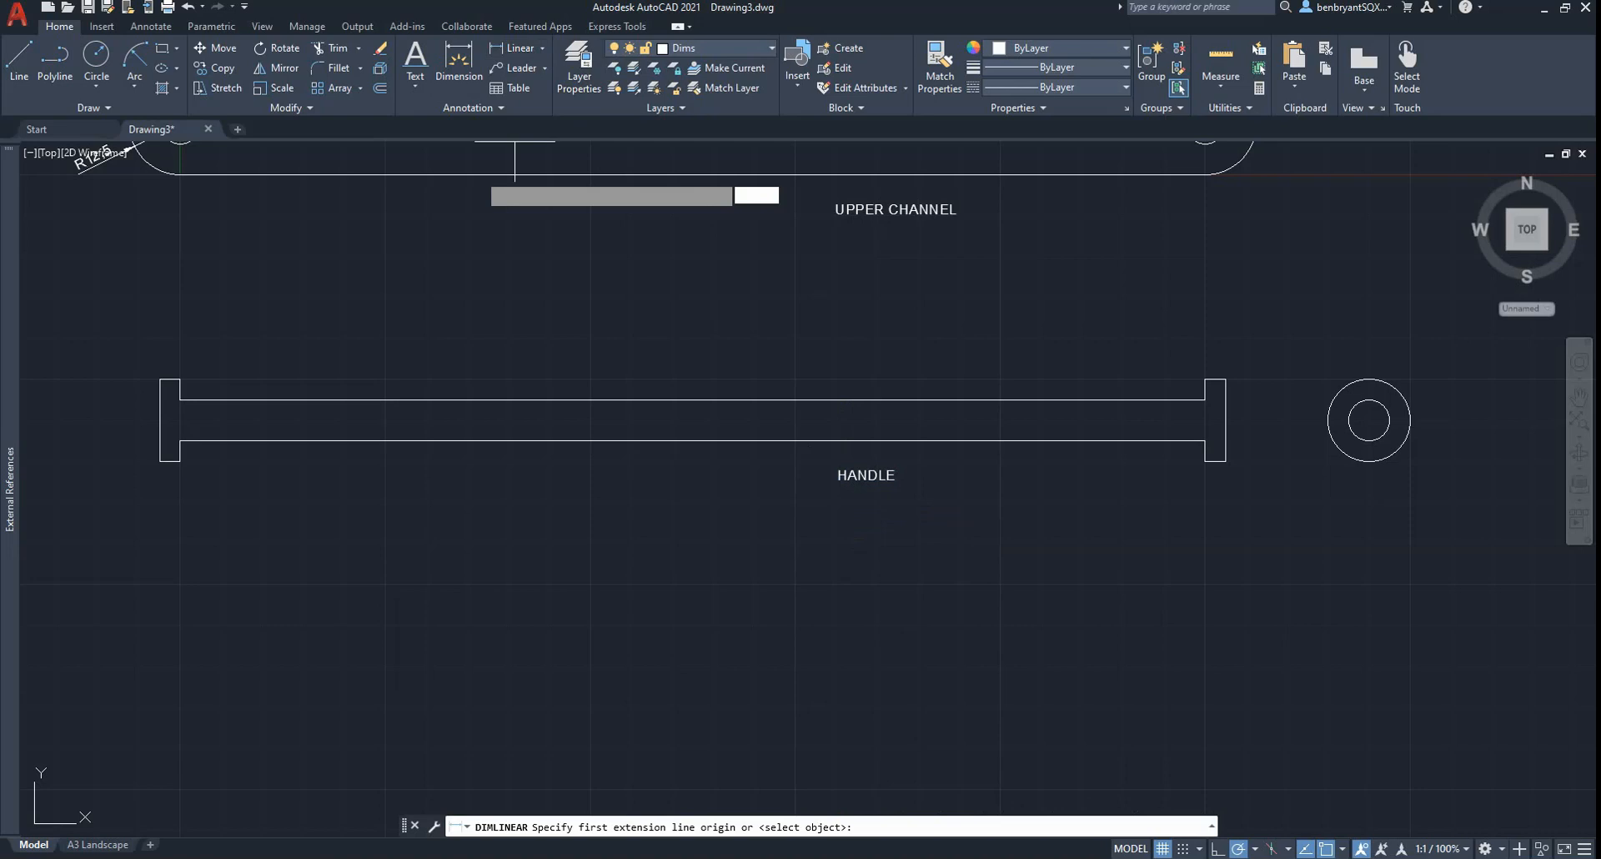
pyautogui.click(180, 379)
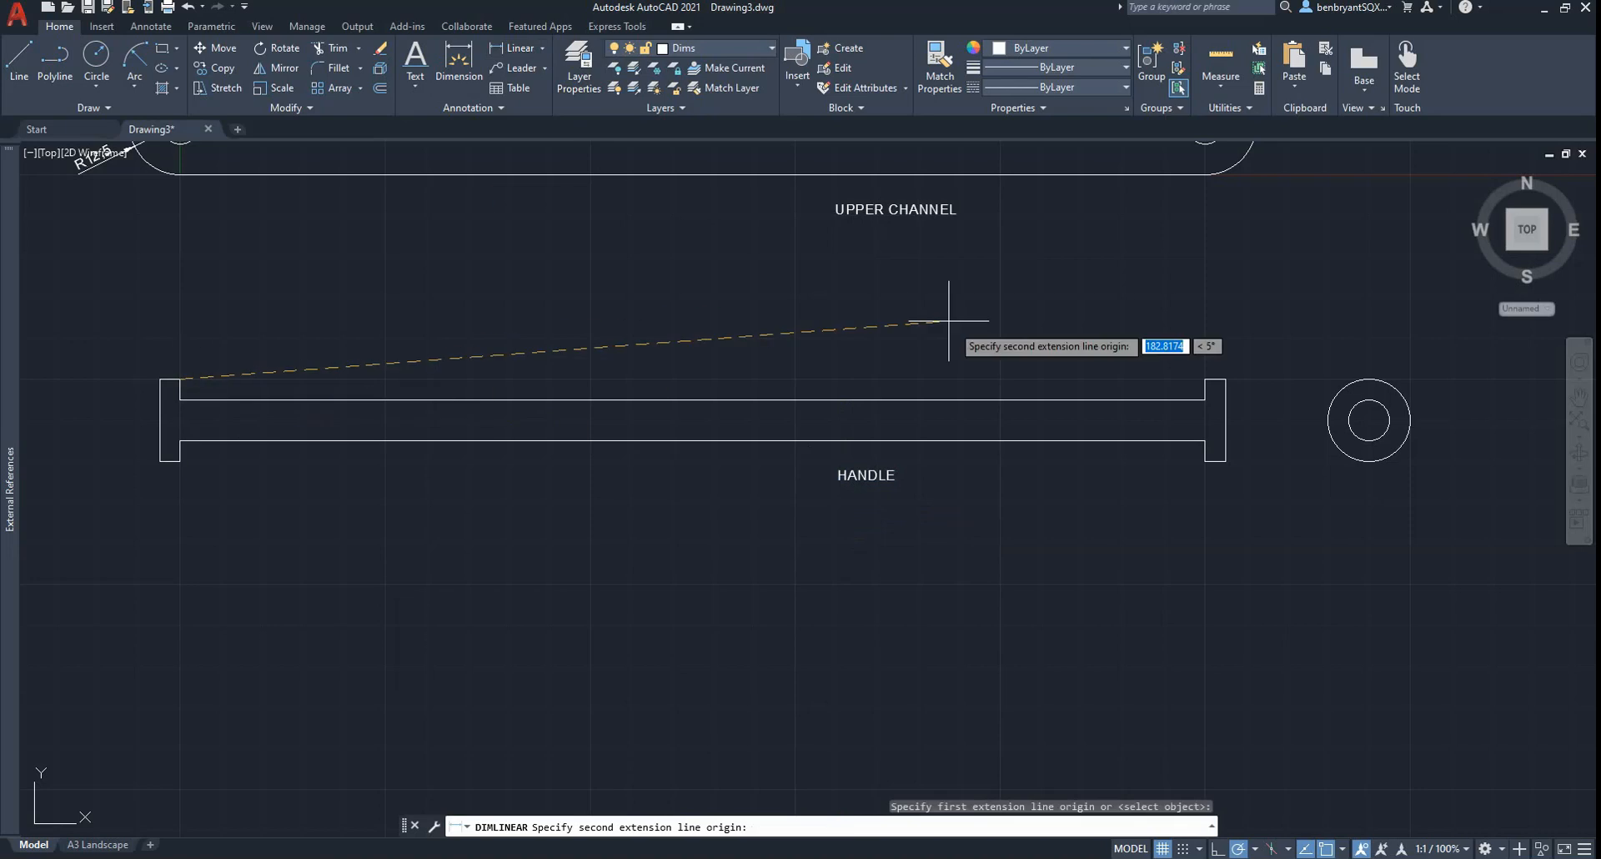
pyautogui.click(1204, 377)
pyautogui.click(1189, 342)
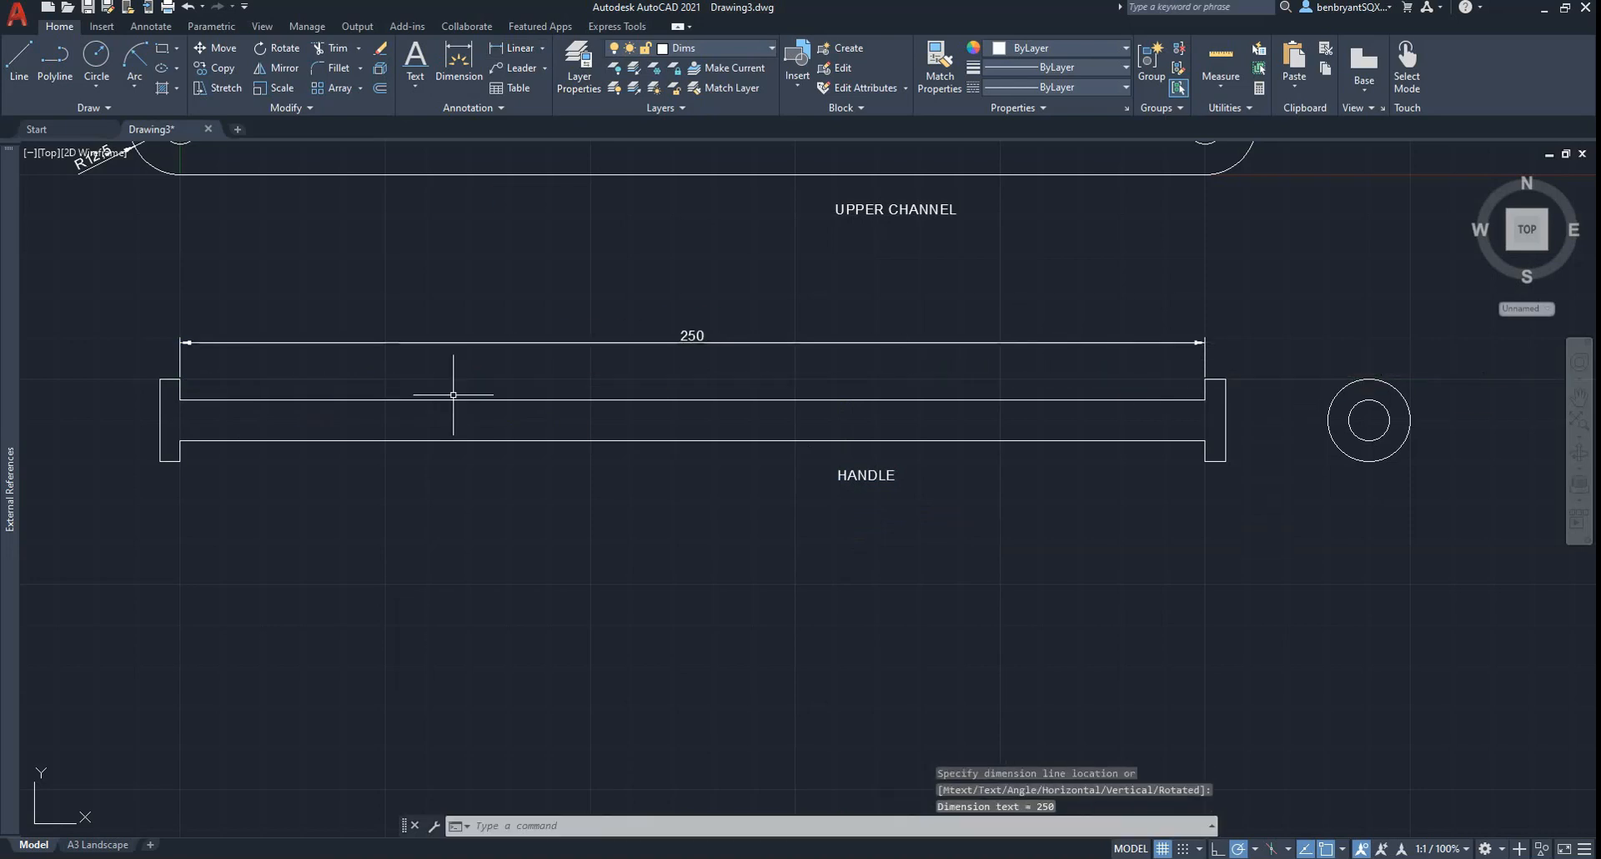
# Step: Dimension the thickness of the handle's left end flange, in line with the length dimension
pyautogui.press('Return')
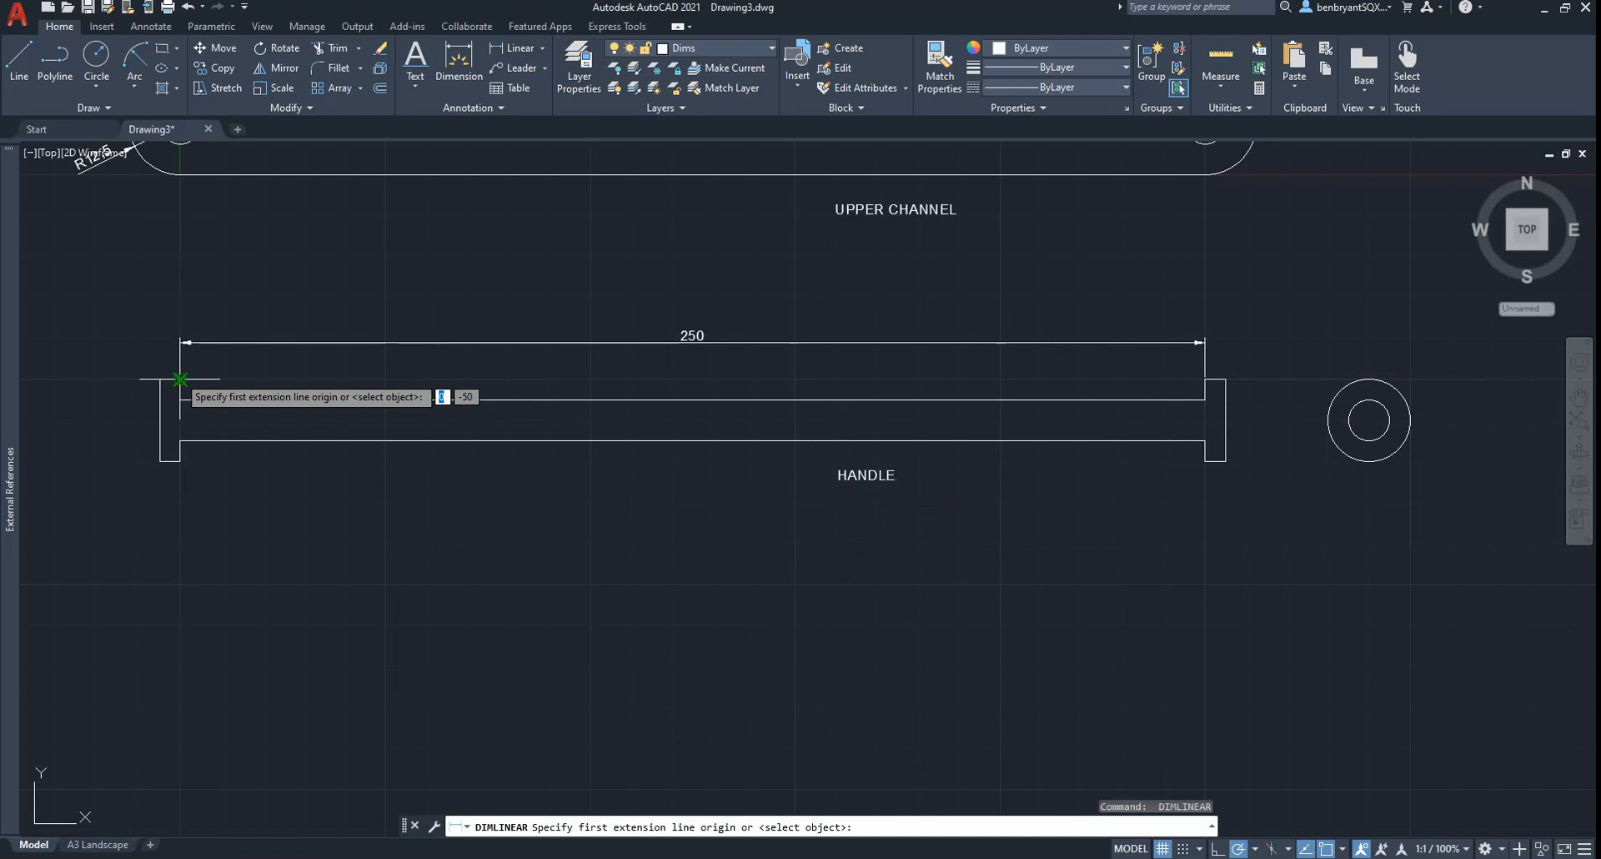
pyautogui.click(180, 379)
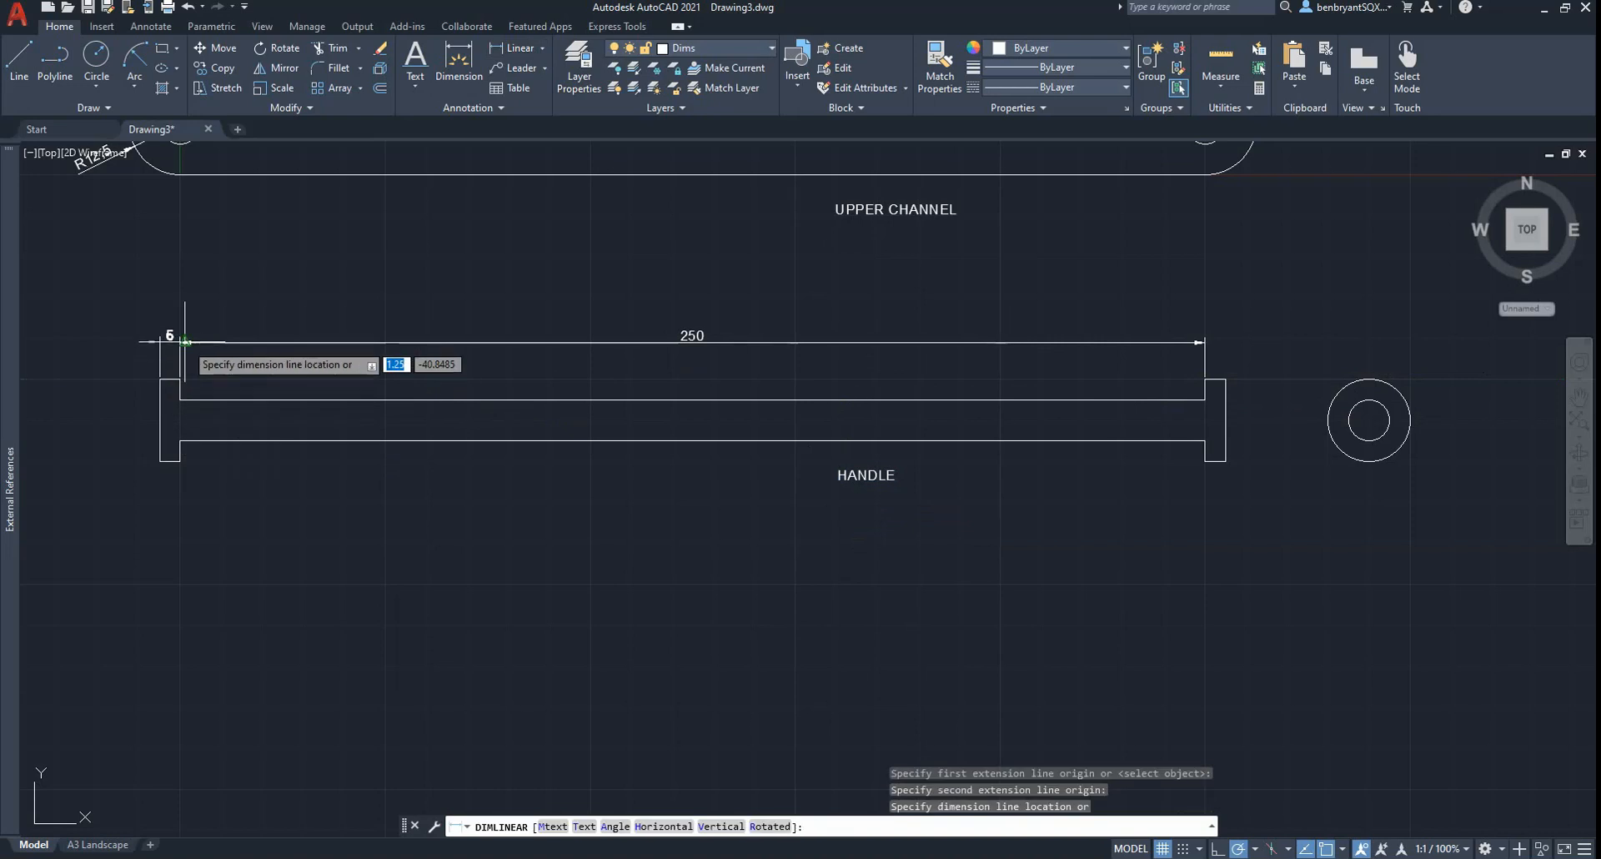
pyautogui.click(161, 347)
pyautogui.press('Return')
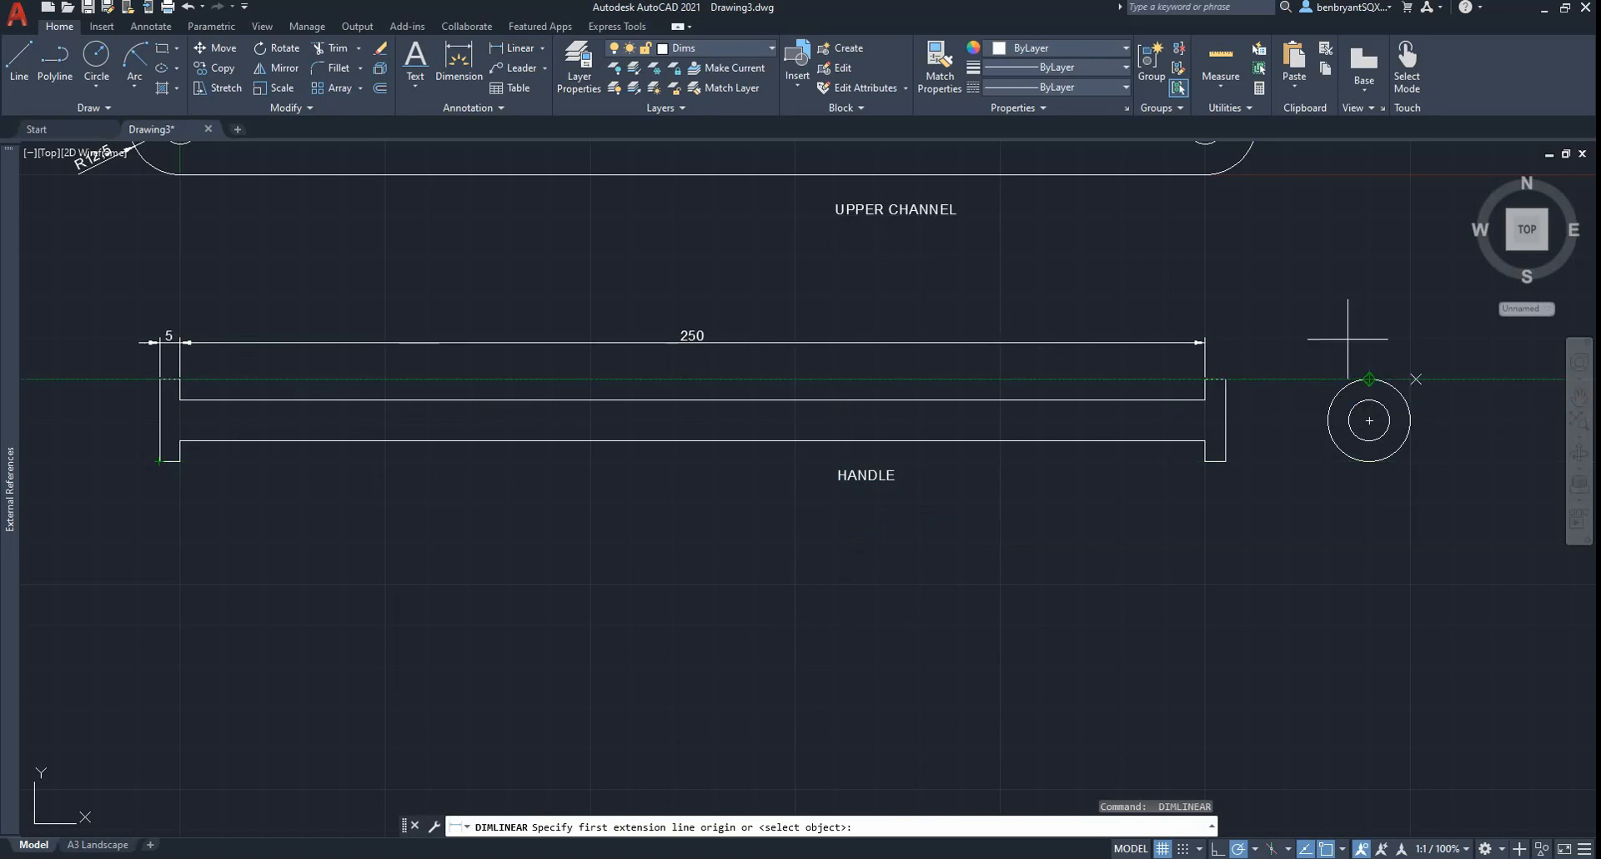
# Step: Add diameter dimensions to the outer and inner circles of the handle's end view
pyautogui.moveTo(1344, 329); pyautogui.dragTo(1248, 325, button='middle')
pyautogui.click(525, 50)
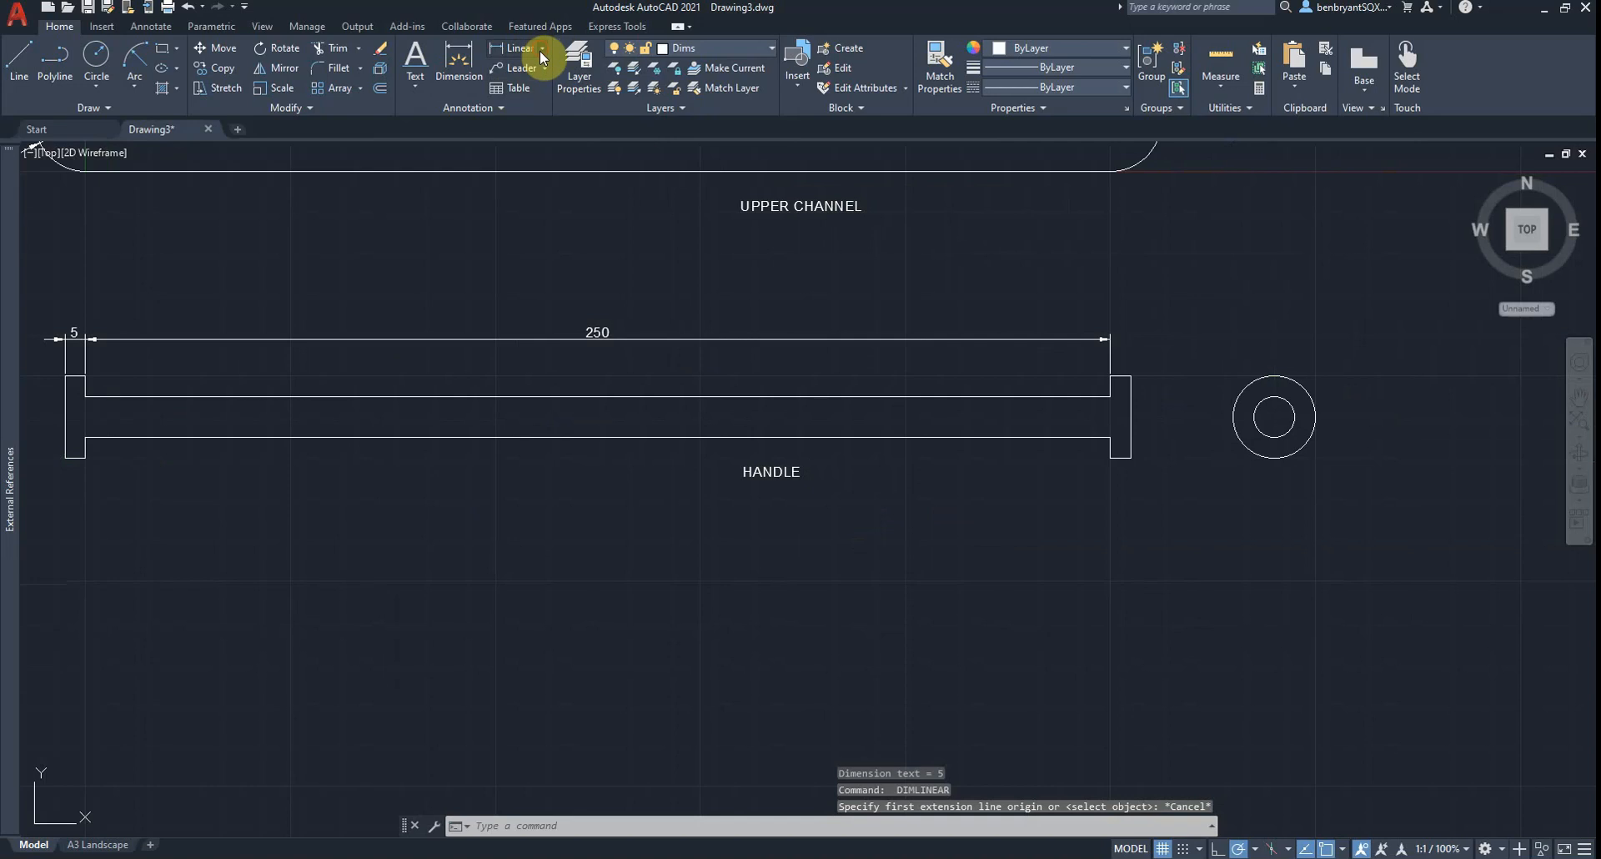
pyautogui.click(539, 49)
pyautogui.click(521, 237)
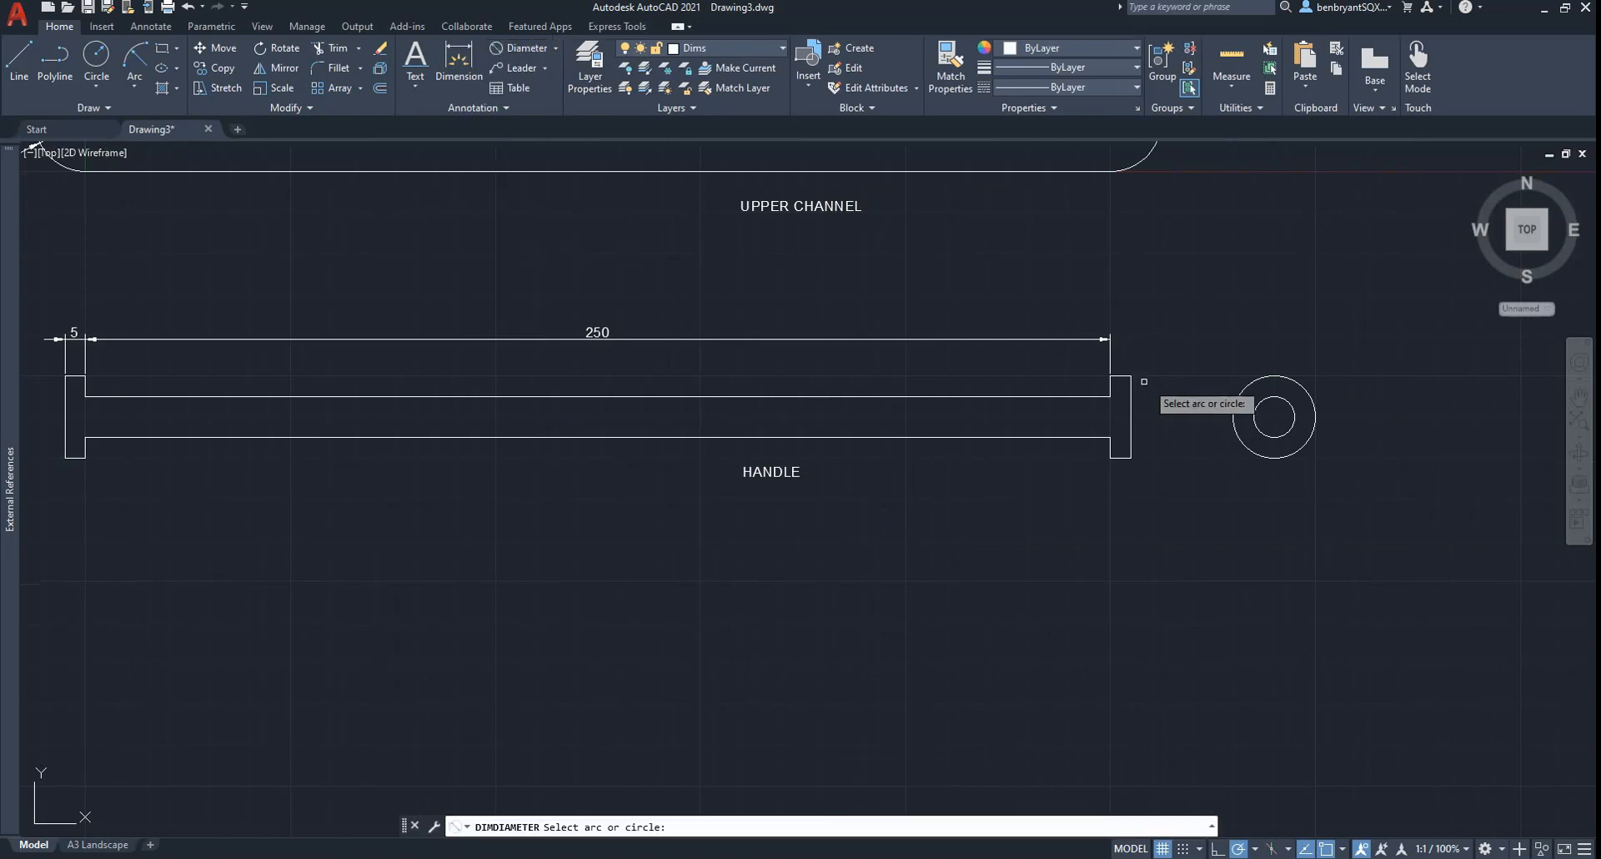
pyautogui.click(1237, 393)
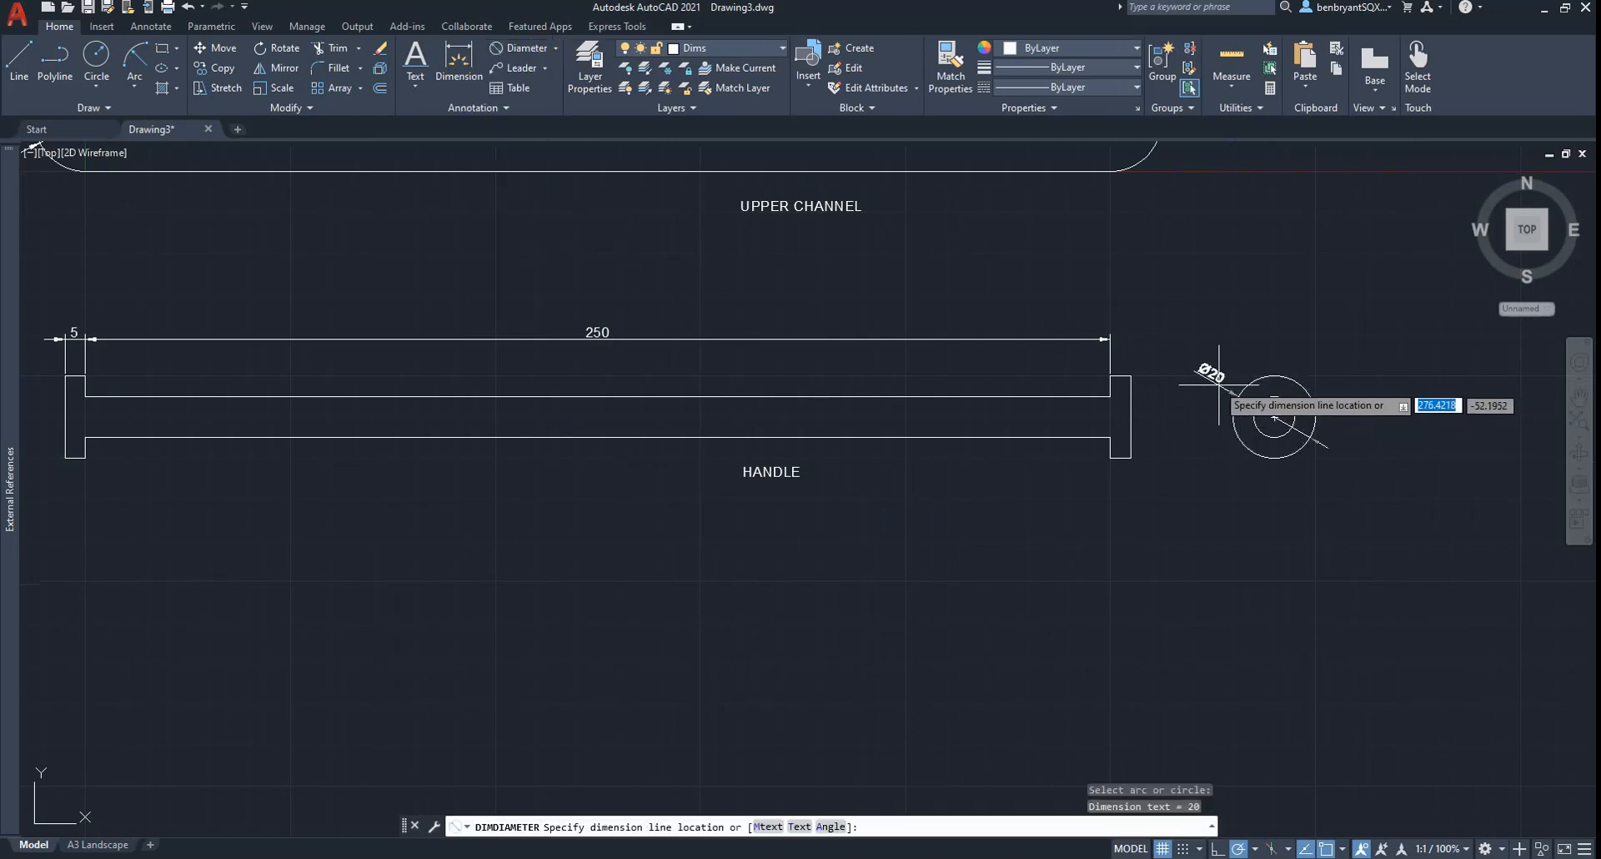
pyautogui.click(1224, 395)
pyautogui.press('Return')
pyautogui.click(1293, 407)
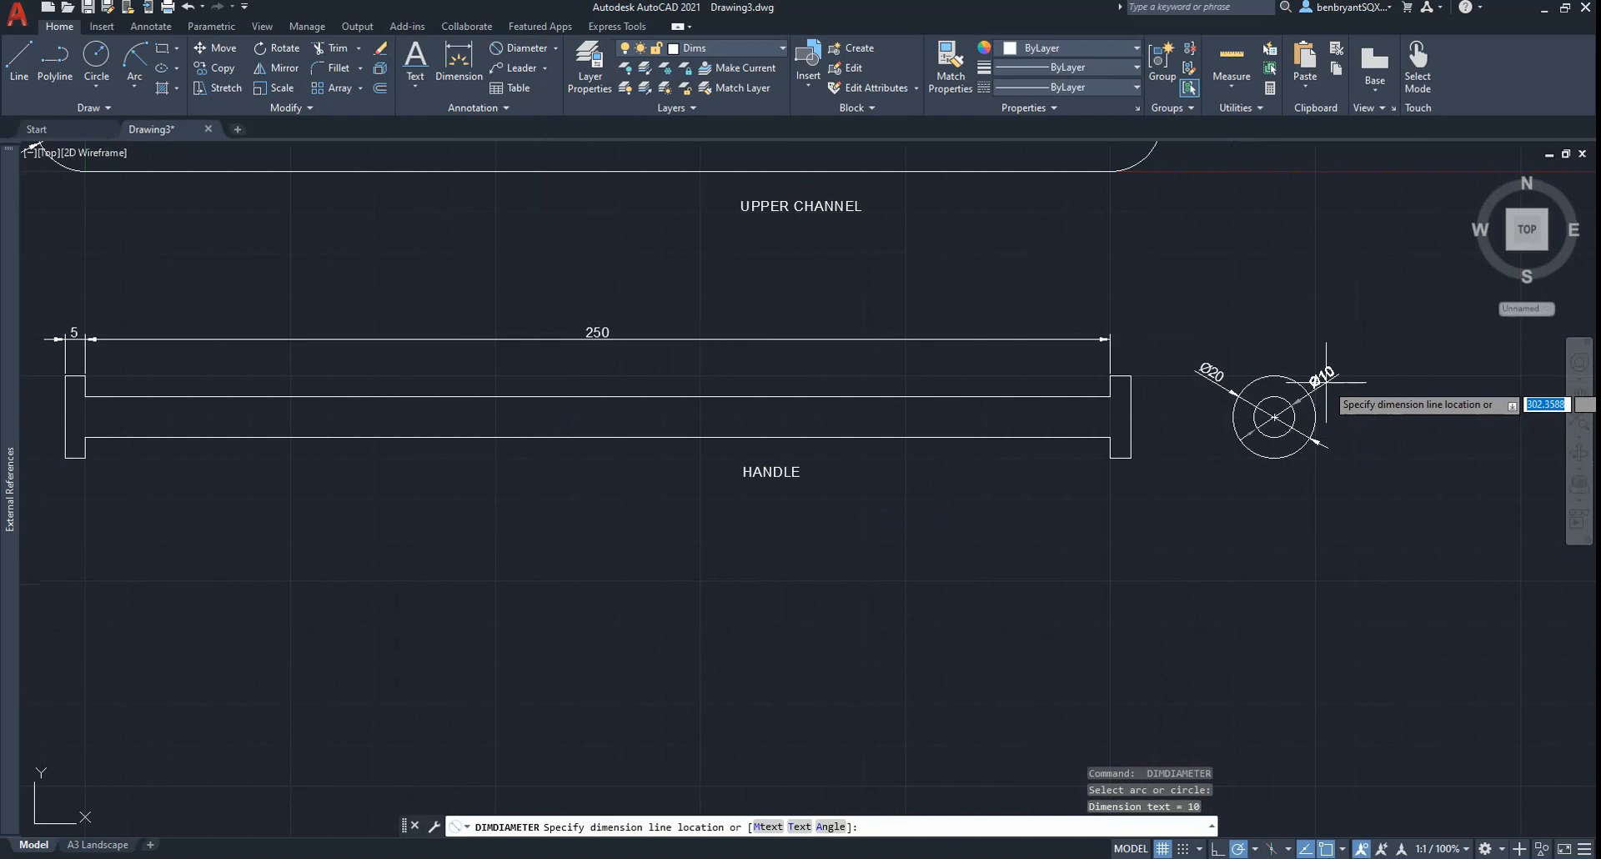
pyautogui.click(1330, 368)
pyautogui.press('Escape')
pyautogui.scroll(-2, 890, 494)
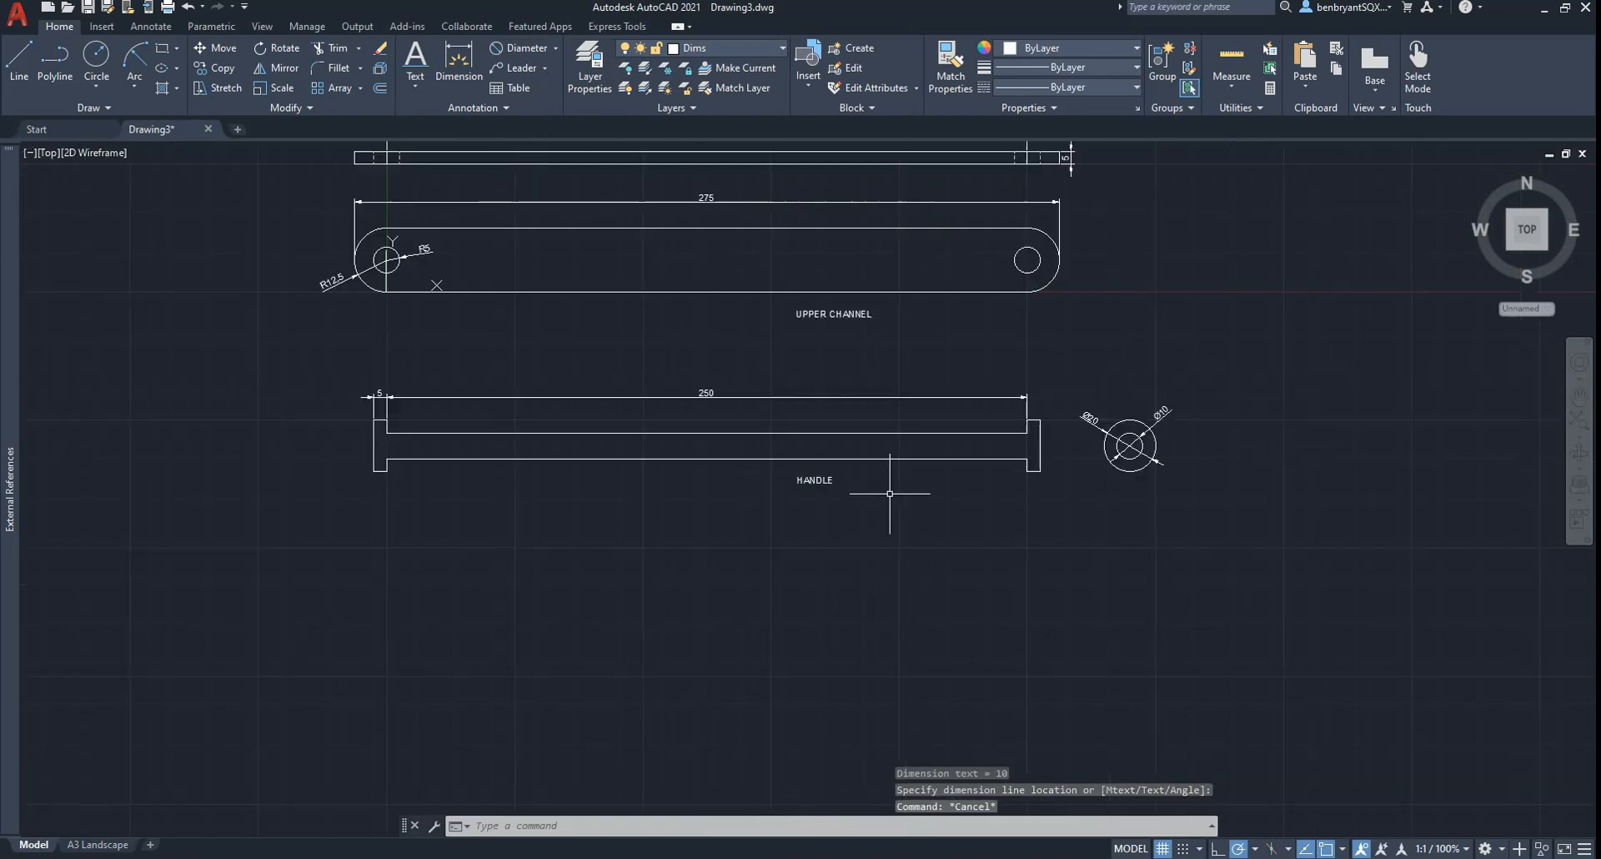
# Step: Add a centerline midway between the outer vertical edges of the handle's two end flanges
pyautogui.scroll(2, 867, 469)
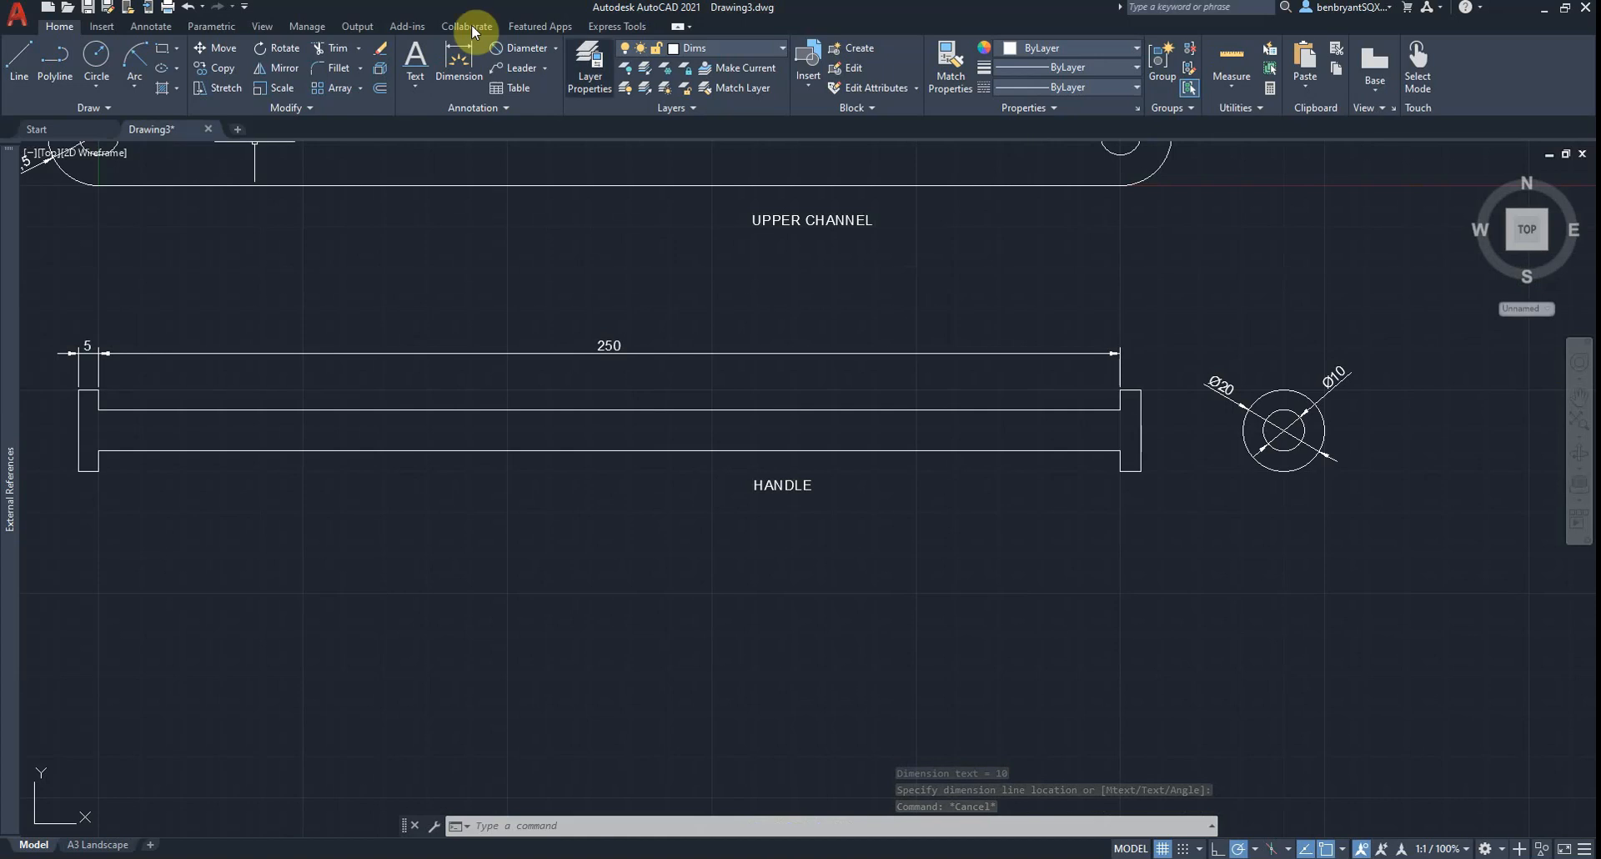
pyautogui.click(151, 27)
pyautogui.click(592, 58)
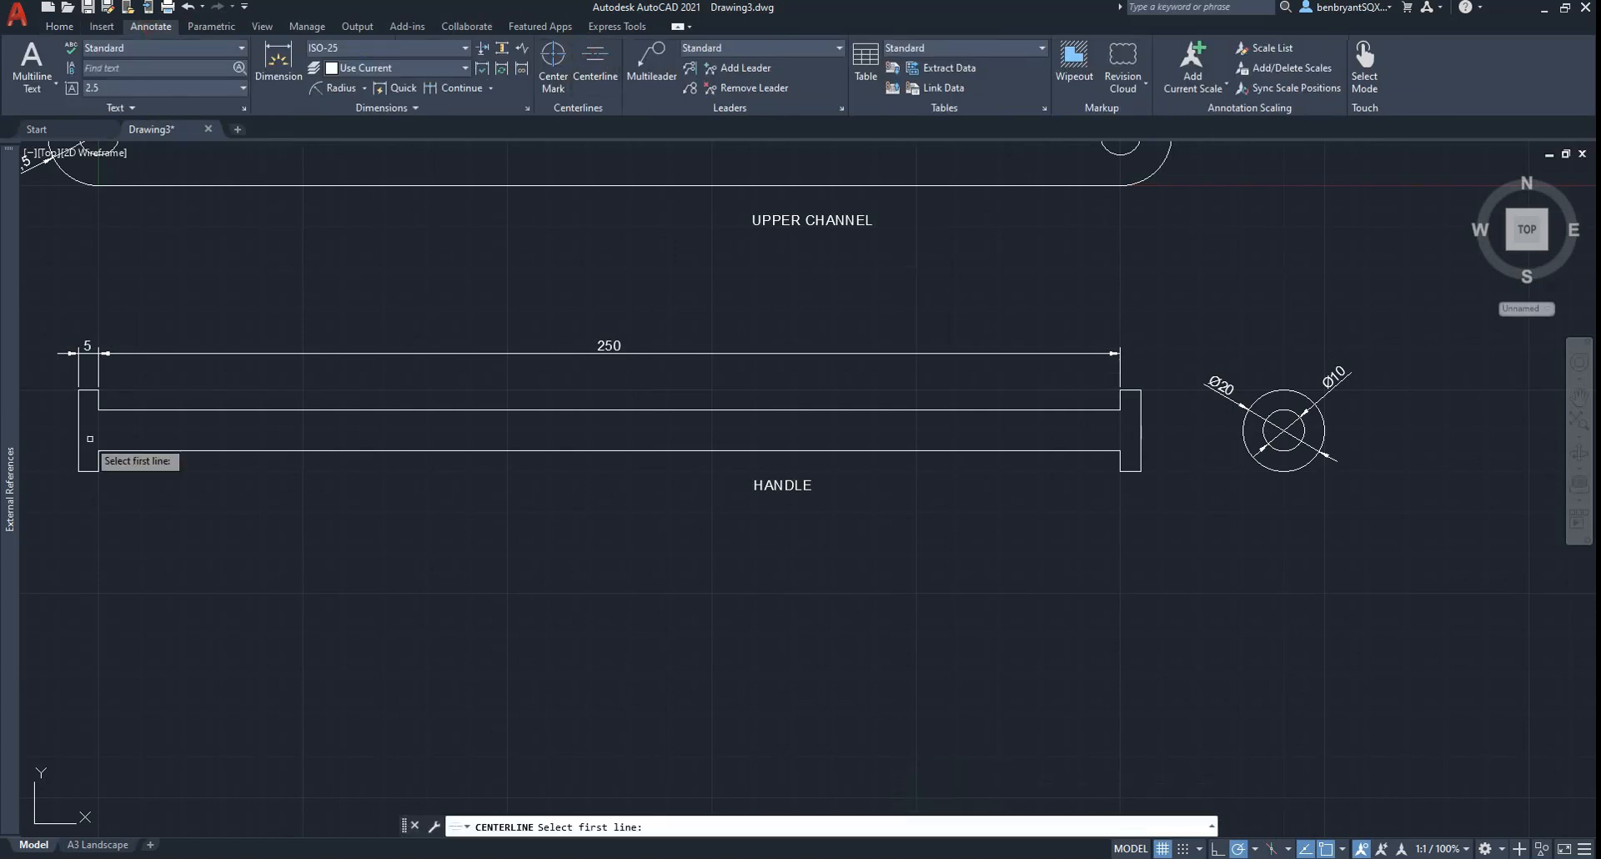
pyautogui.click(1141, 426)
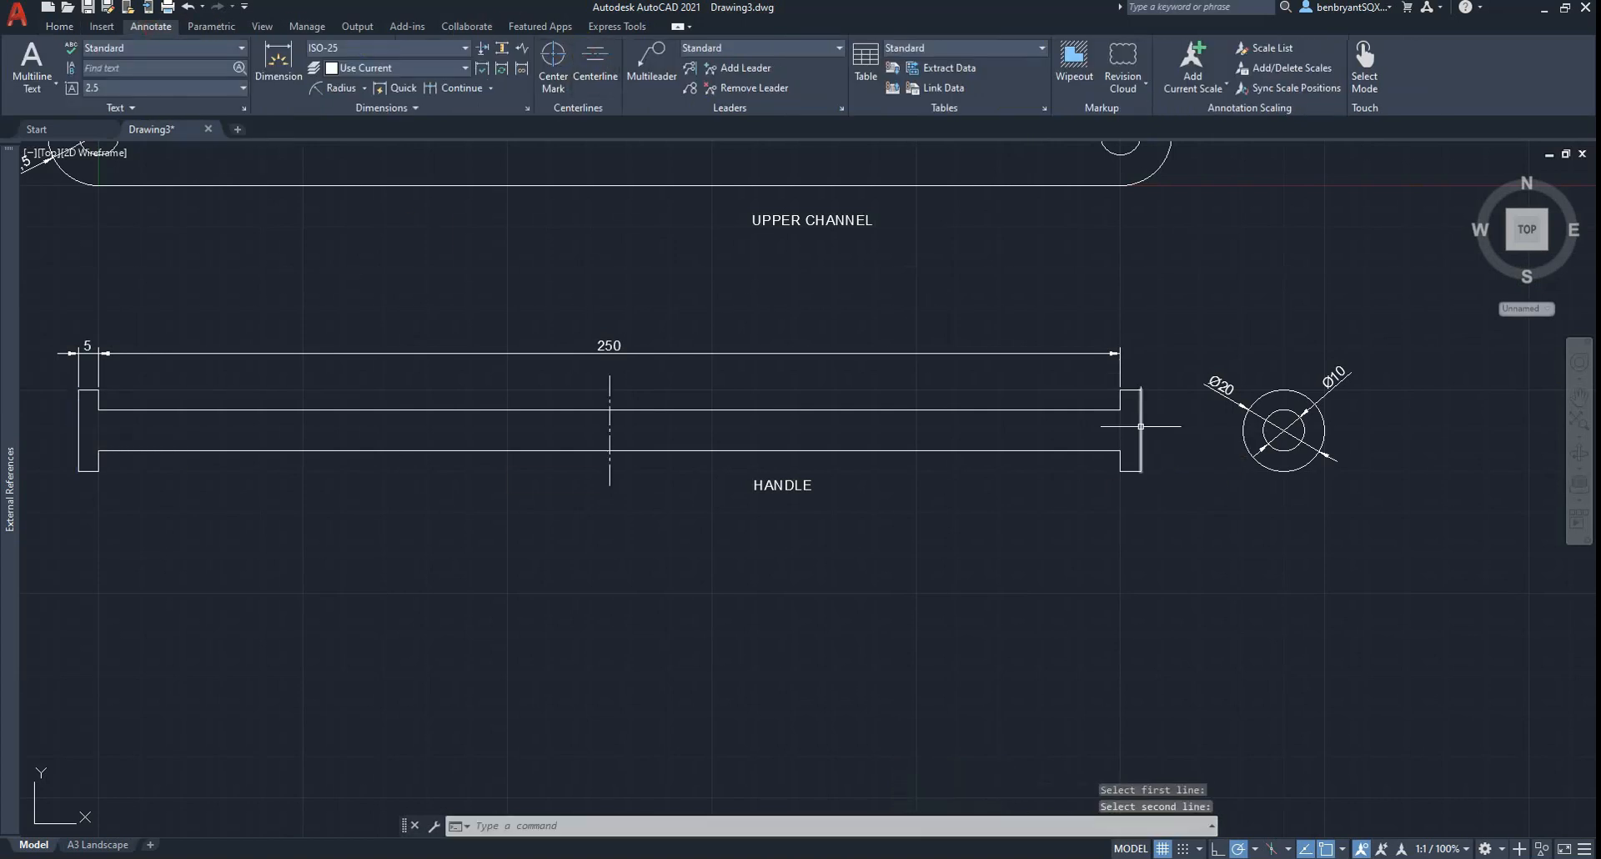
pyautogui.click(7, 415)
pyautogui.press('Escape')
# Step: Review the upper channel and handle drawings, then switch to Acrobat to compare them with the Day 10 PDF
pyautogui.scroll(-2, 572, 555)
pyautogui.moveTo(572, 565)
pyautogui.mouseDown(button='middle')
pyautogui.moveTo(766, 667)
pyautogui.moveTo(758, 689)
pyautogui.mouseUp(button='middle')
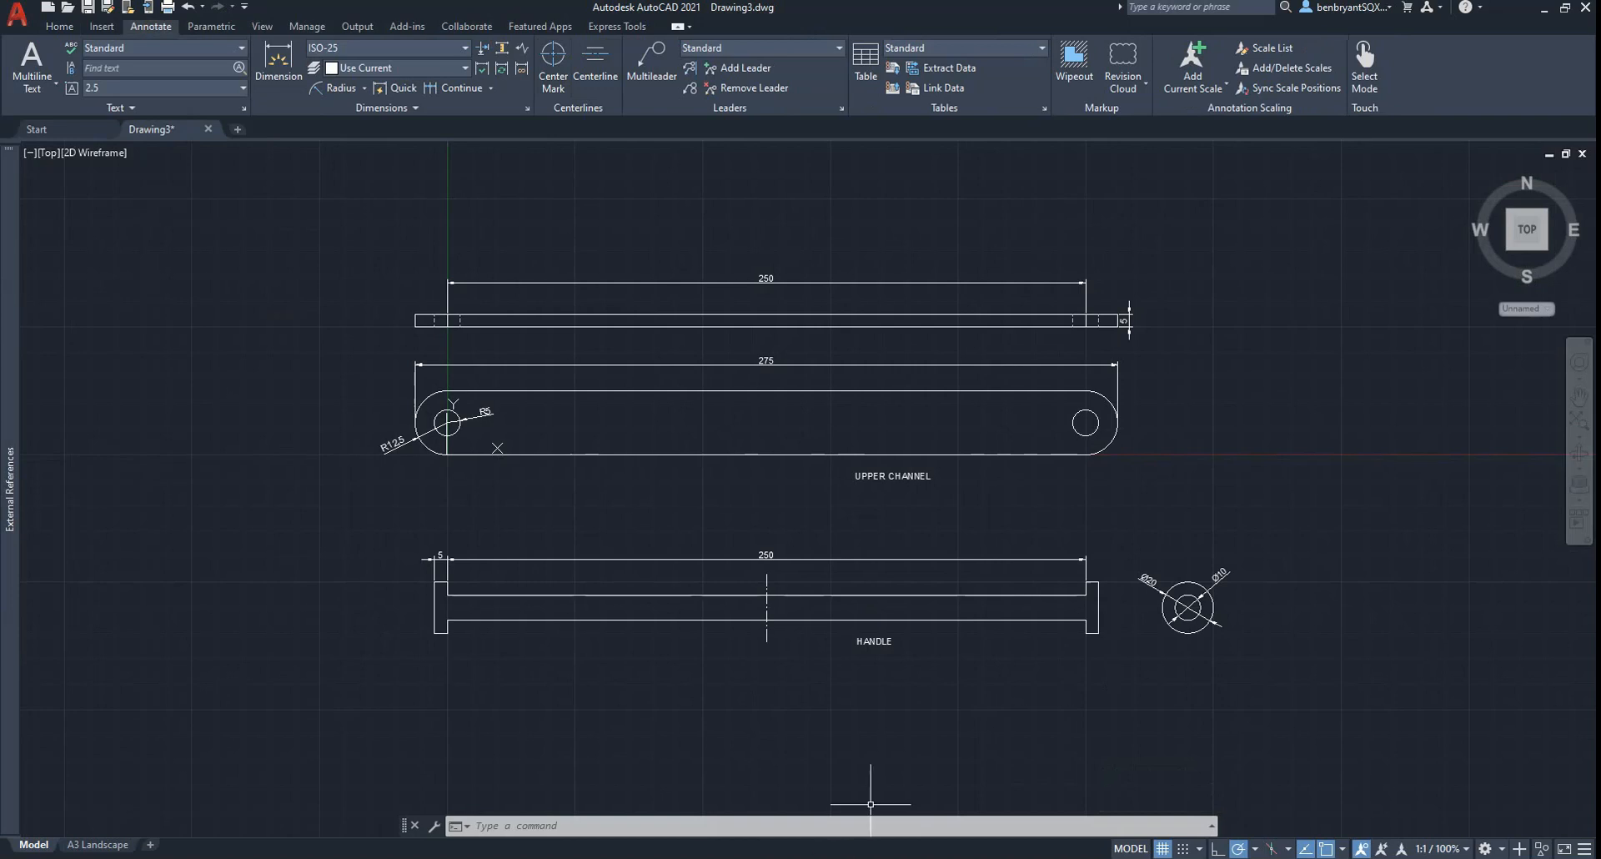
pyautogui.click(802, 858)
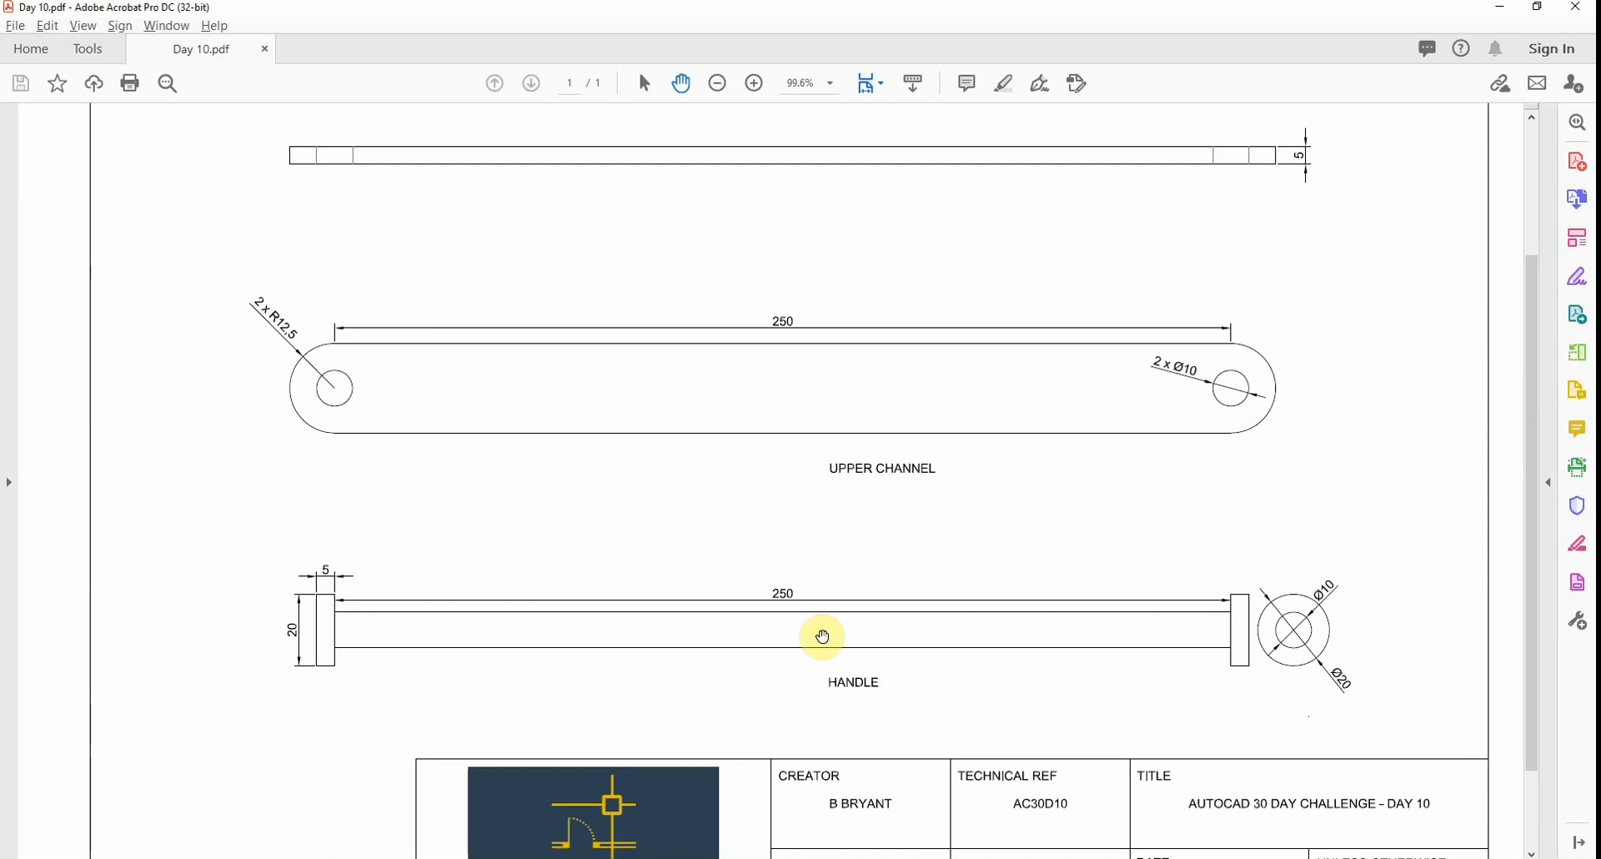